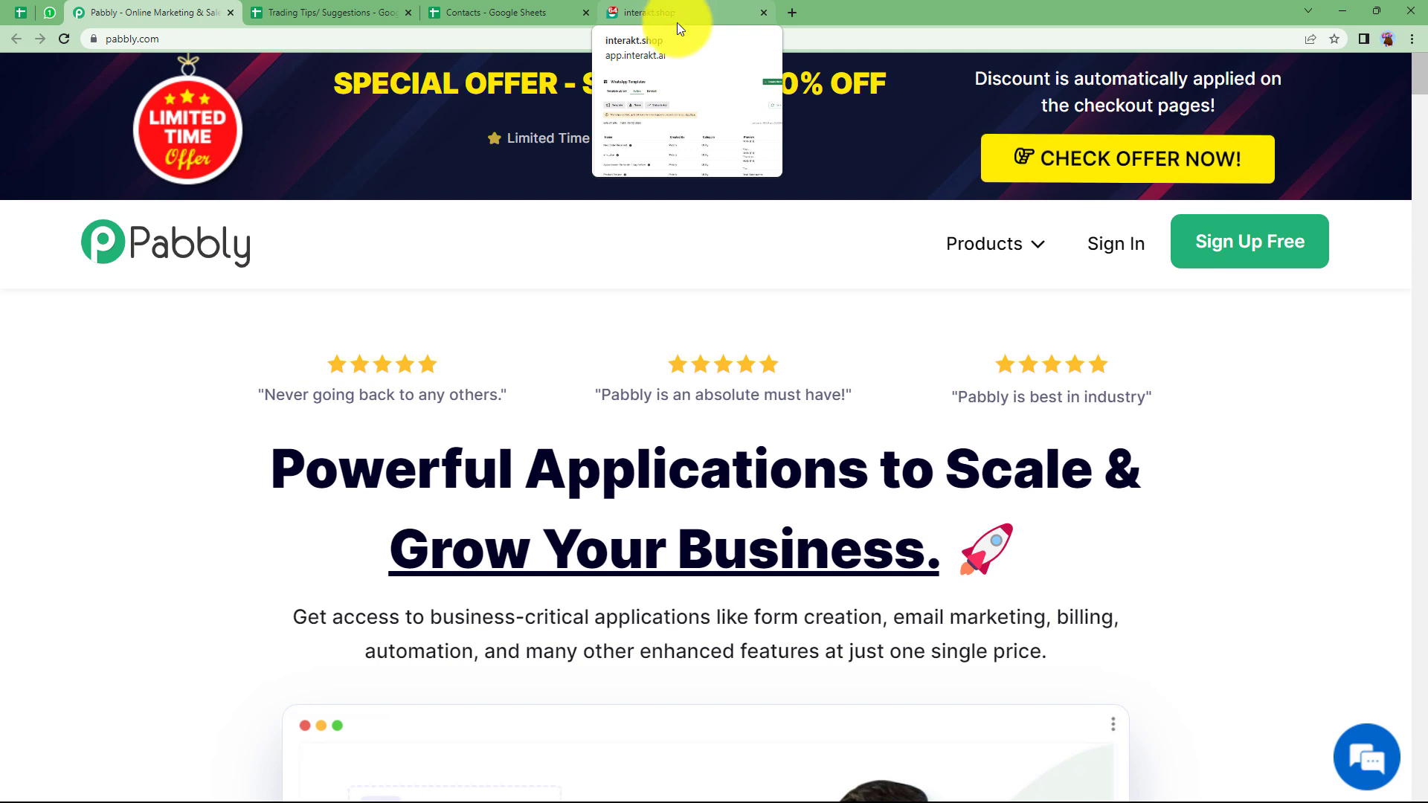
Review the Trading Tips/ Suggestions spreadsheet, the Contacts spreadsheet and the Interakt WhatsApp templates list, and return to the Pabbly site
click(409, 3)
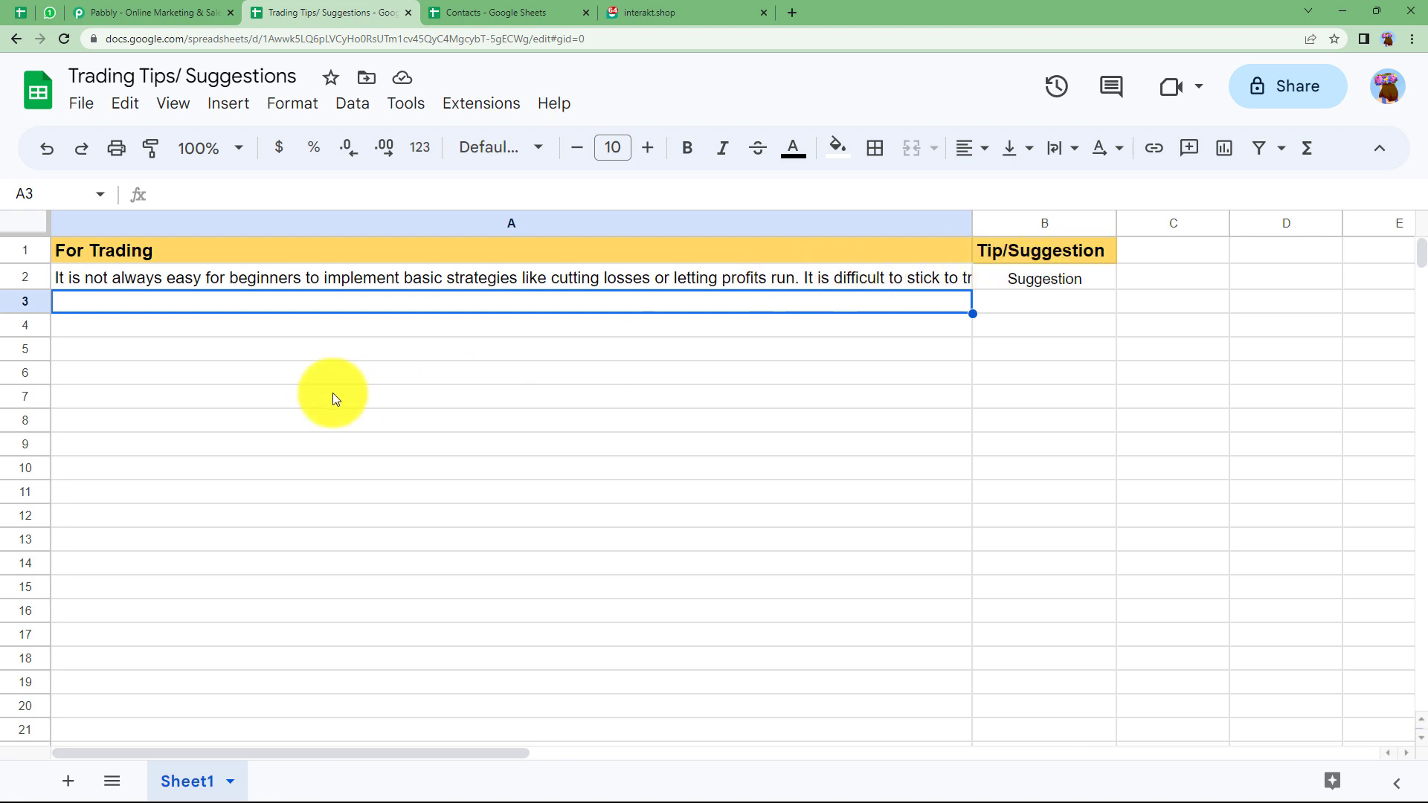
click(435, 9)
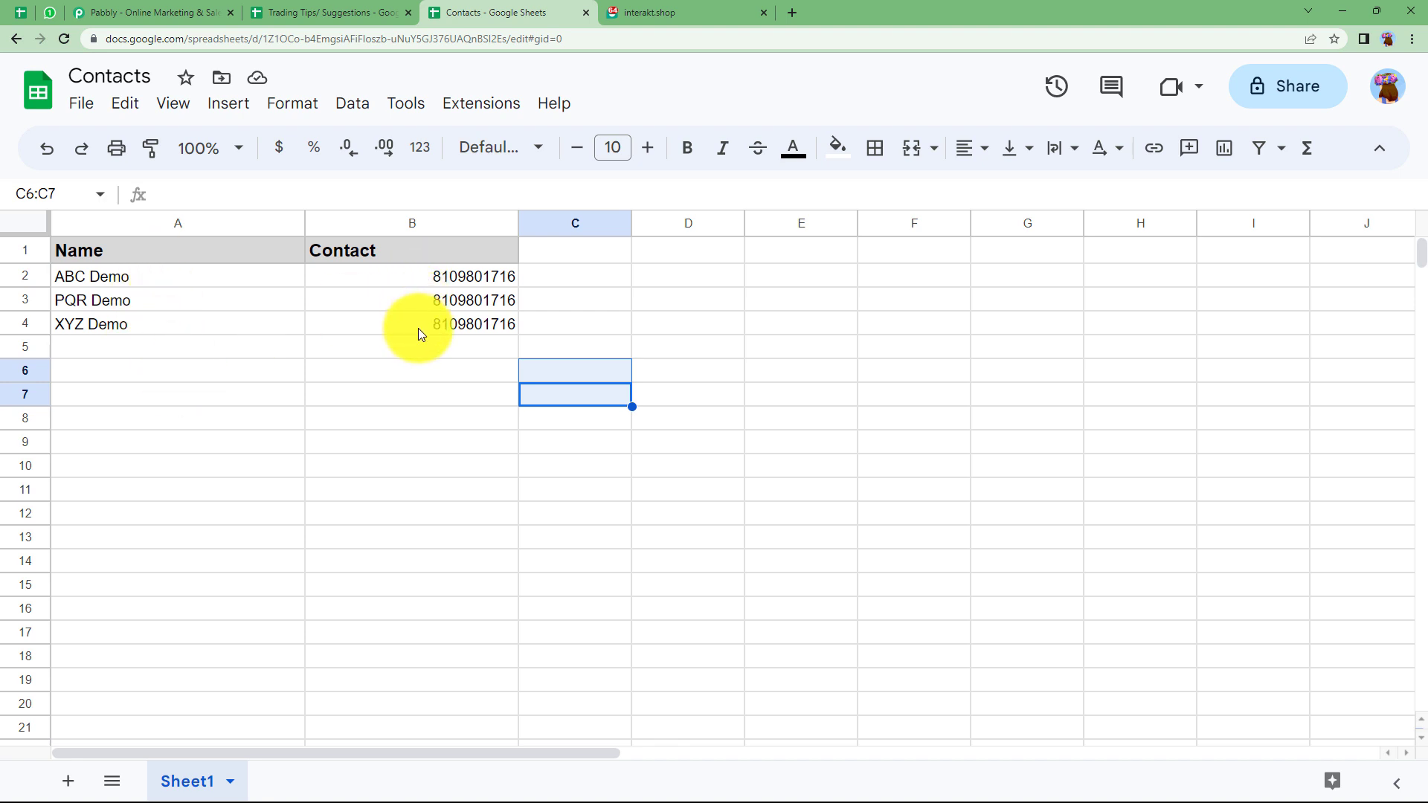
click(653, 9)
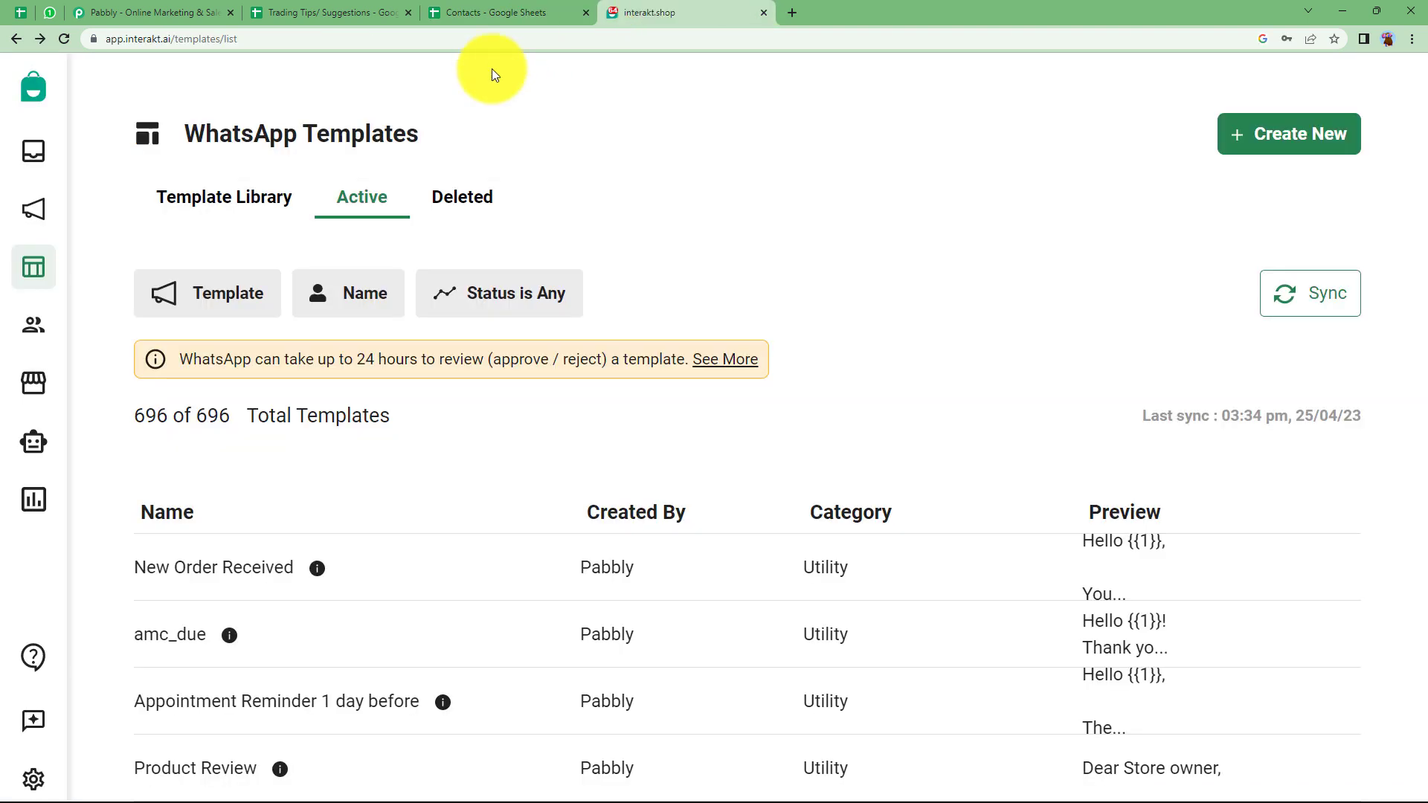
click(190, 13)
click(310, 12)
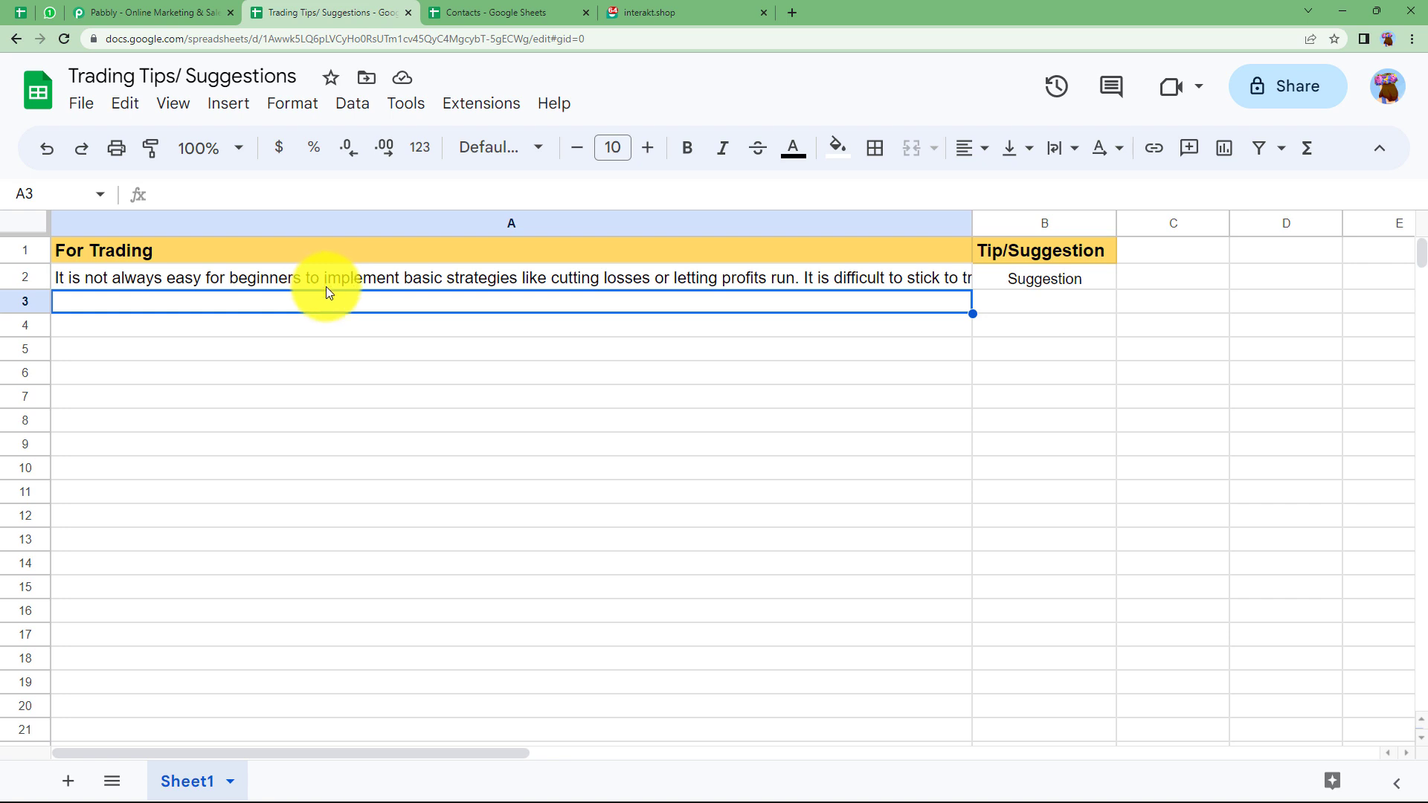
click(483, 12)
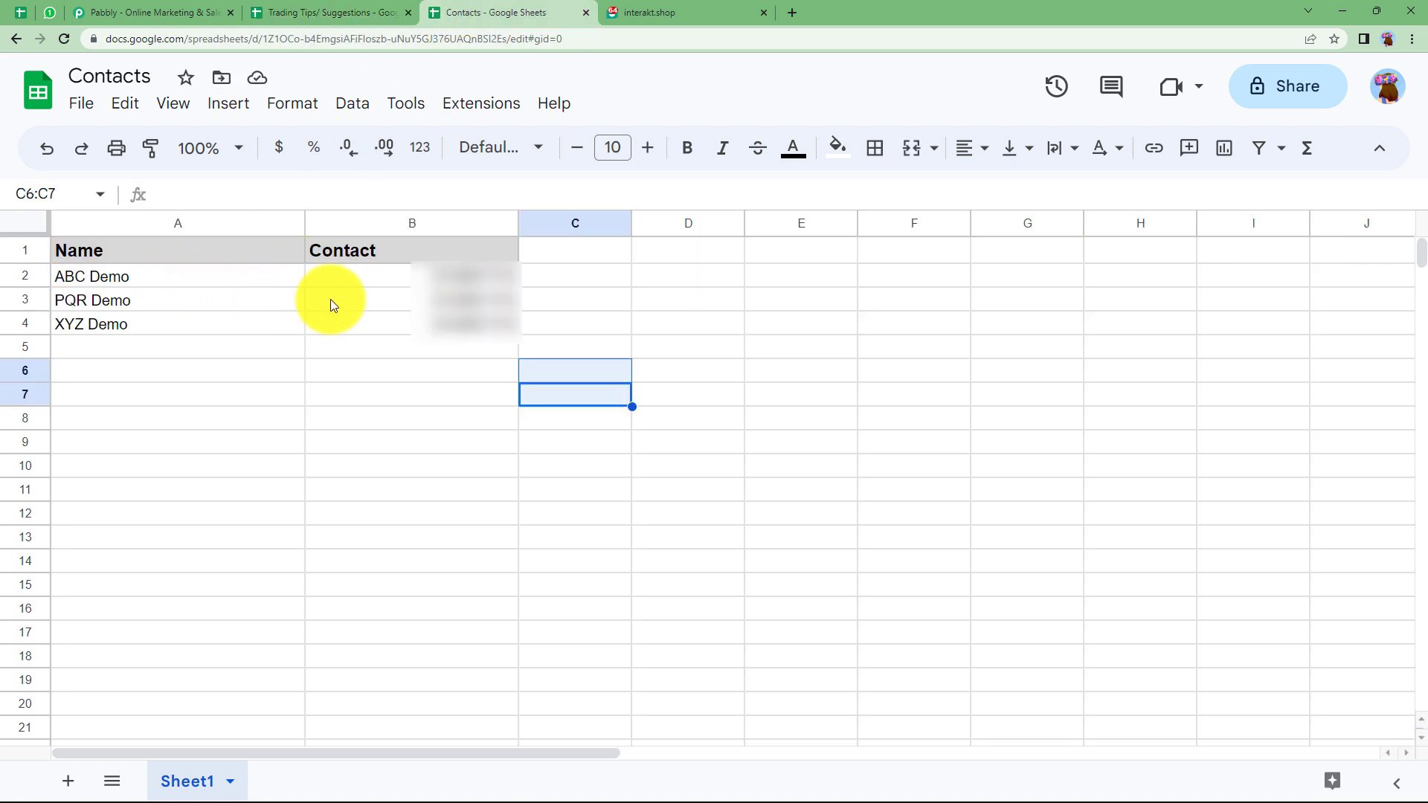
click(628, 13)
click(115, 7)
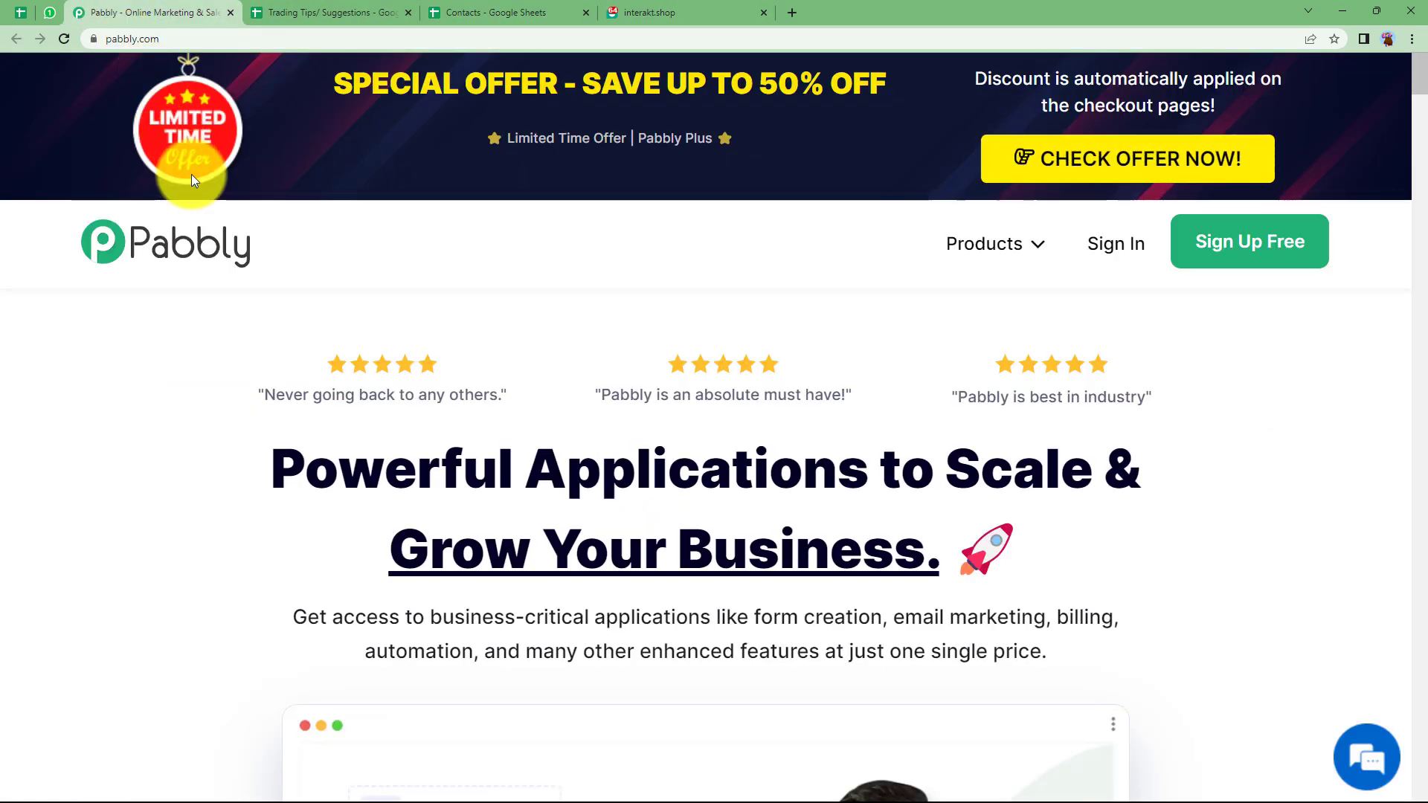
Sign in to Pabbly and open the Pabbly Connect application from the list of all apps
click(1141, 248)
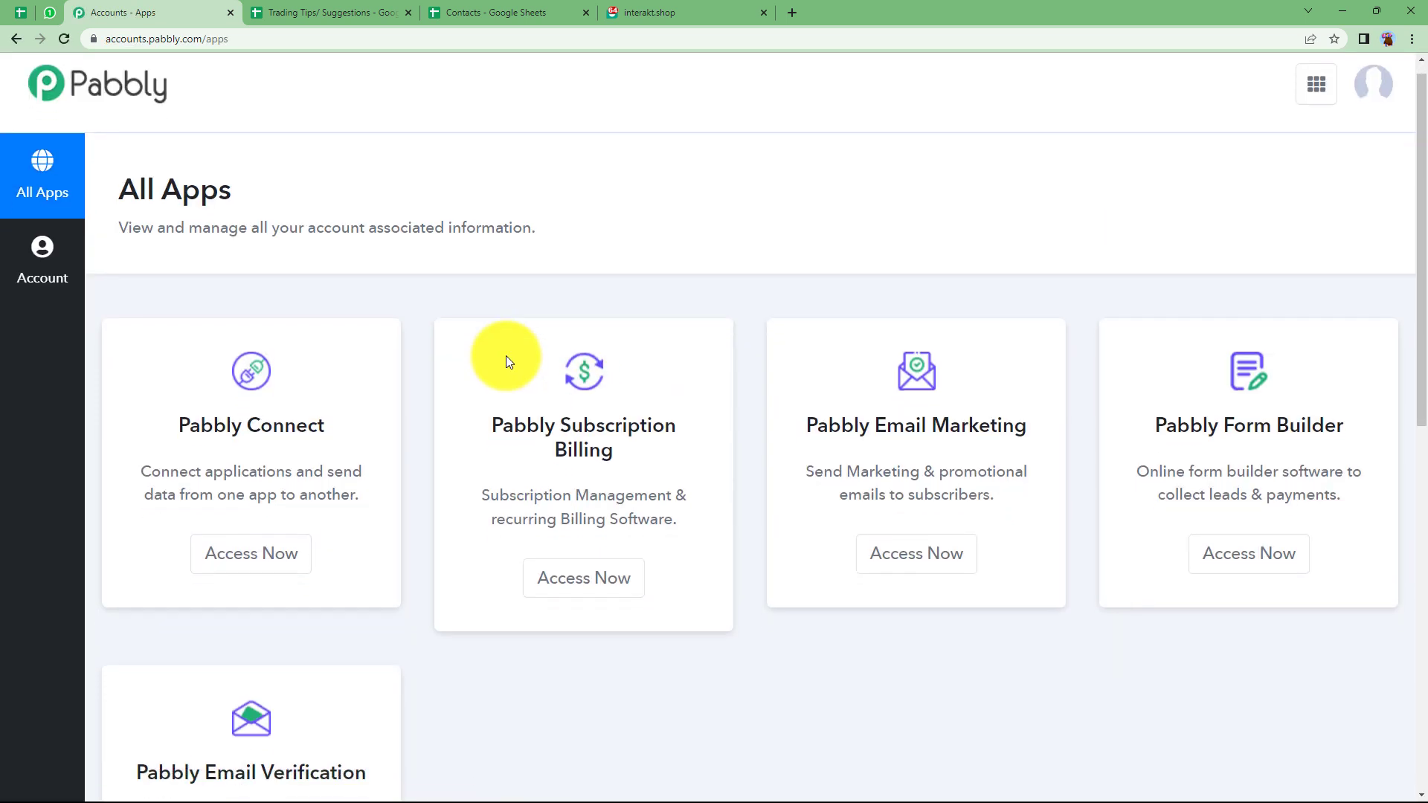
scroll(506, 362, down, 4)
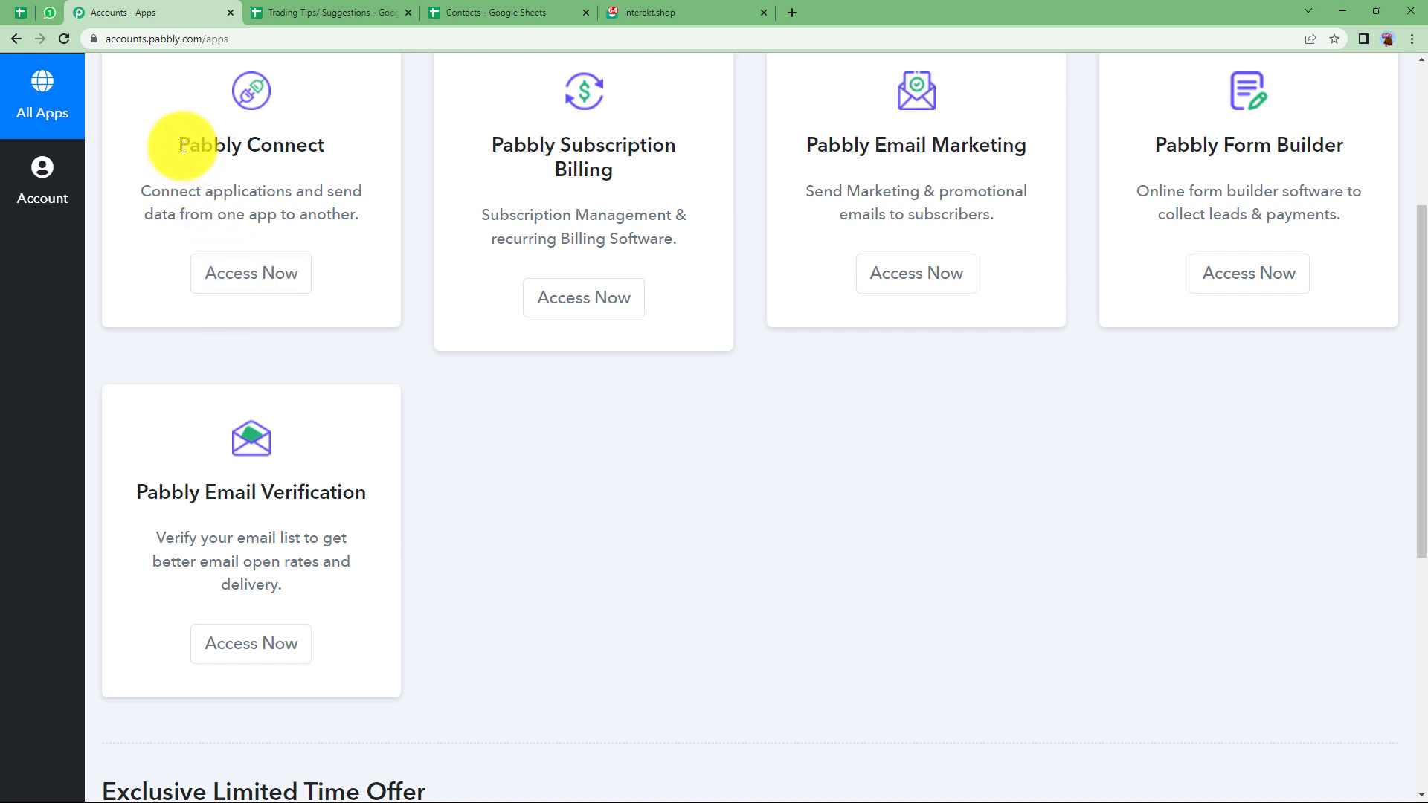
drag(184, 146, 350, 149)
scroll(358, 231, up, 2)
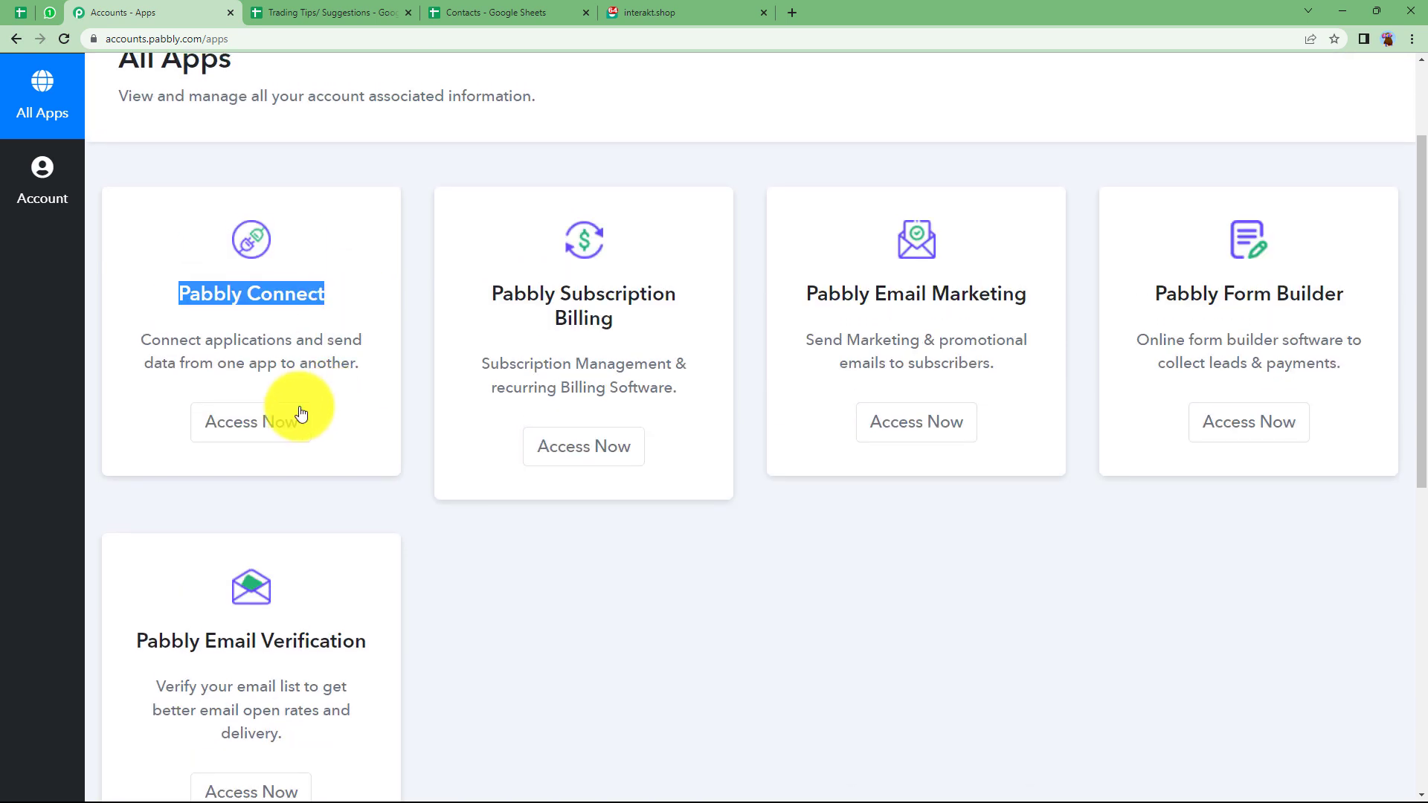
click(300, 413)
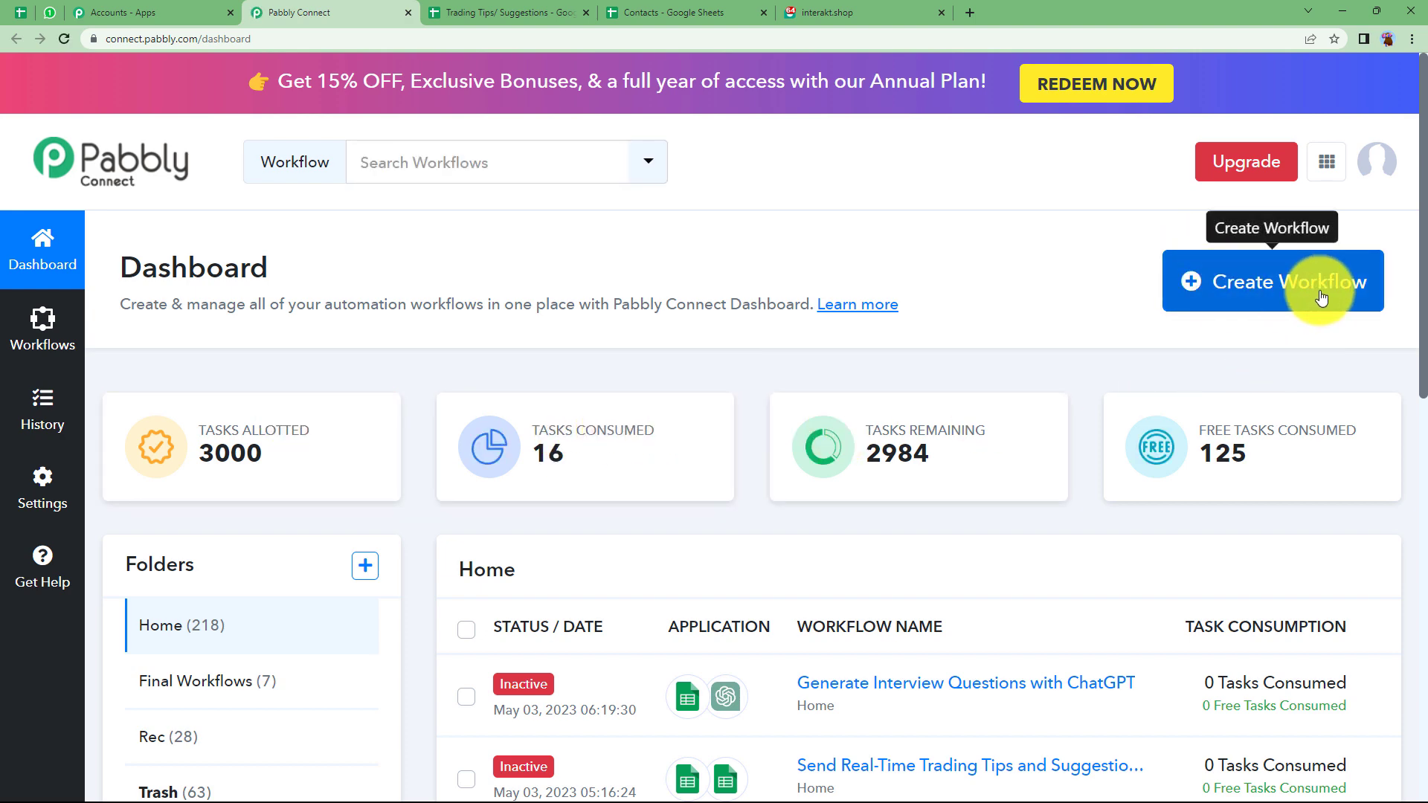
Create a new workflow named "Send Real time Trading Tips and Suggestions on Whatsapp"
click(1290, 292)
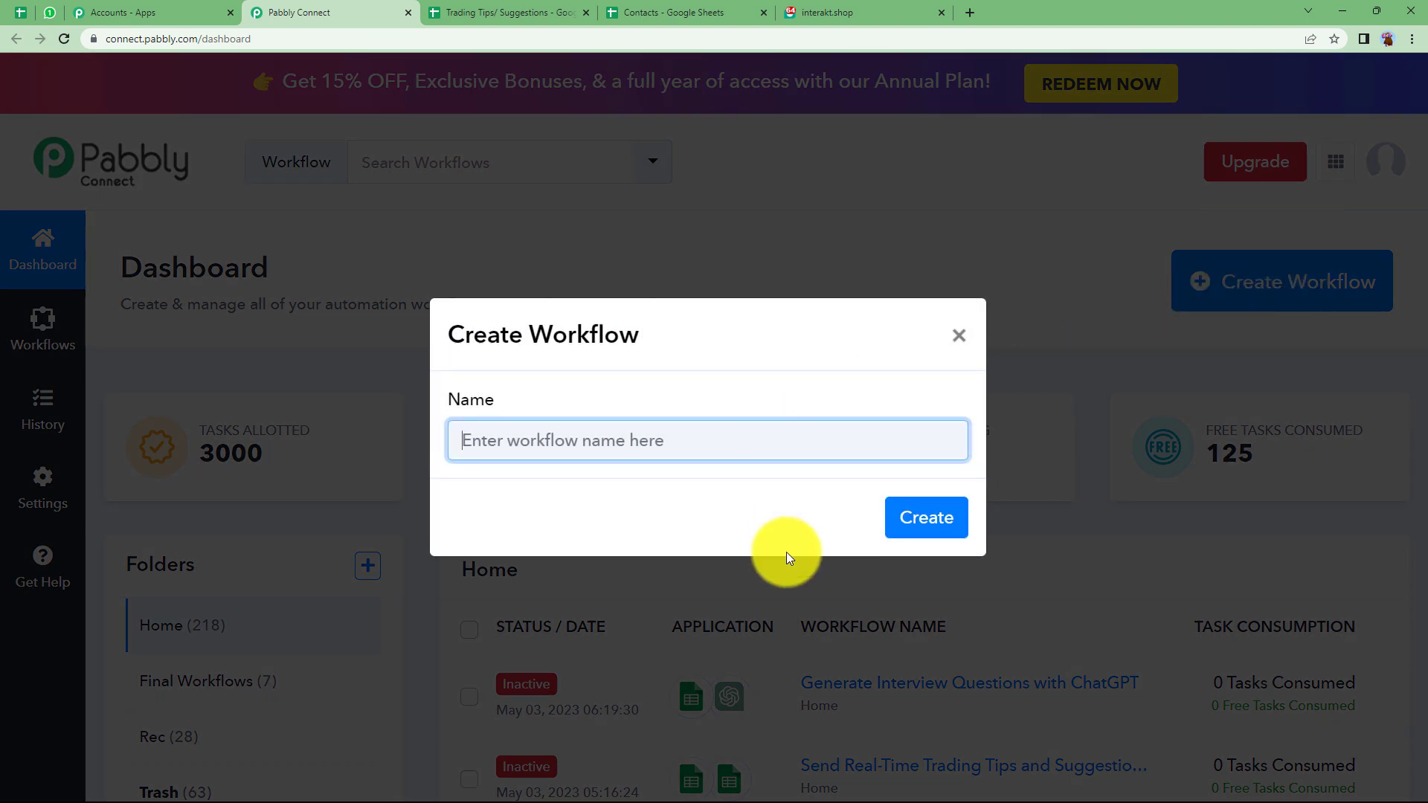
text(Send Real time Trad)
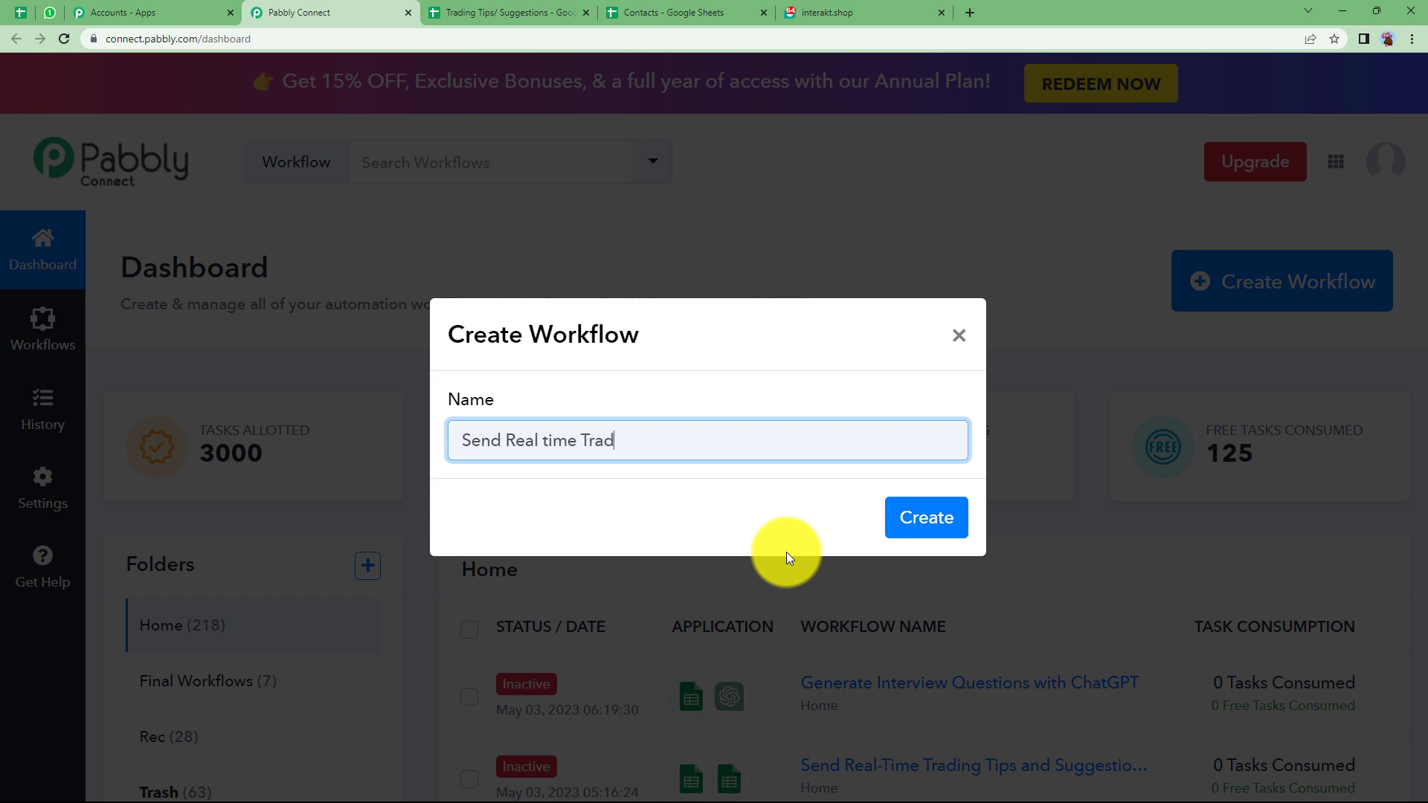
text(ing Tips and Suggestions on Whatsapp)
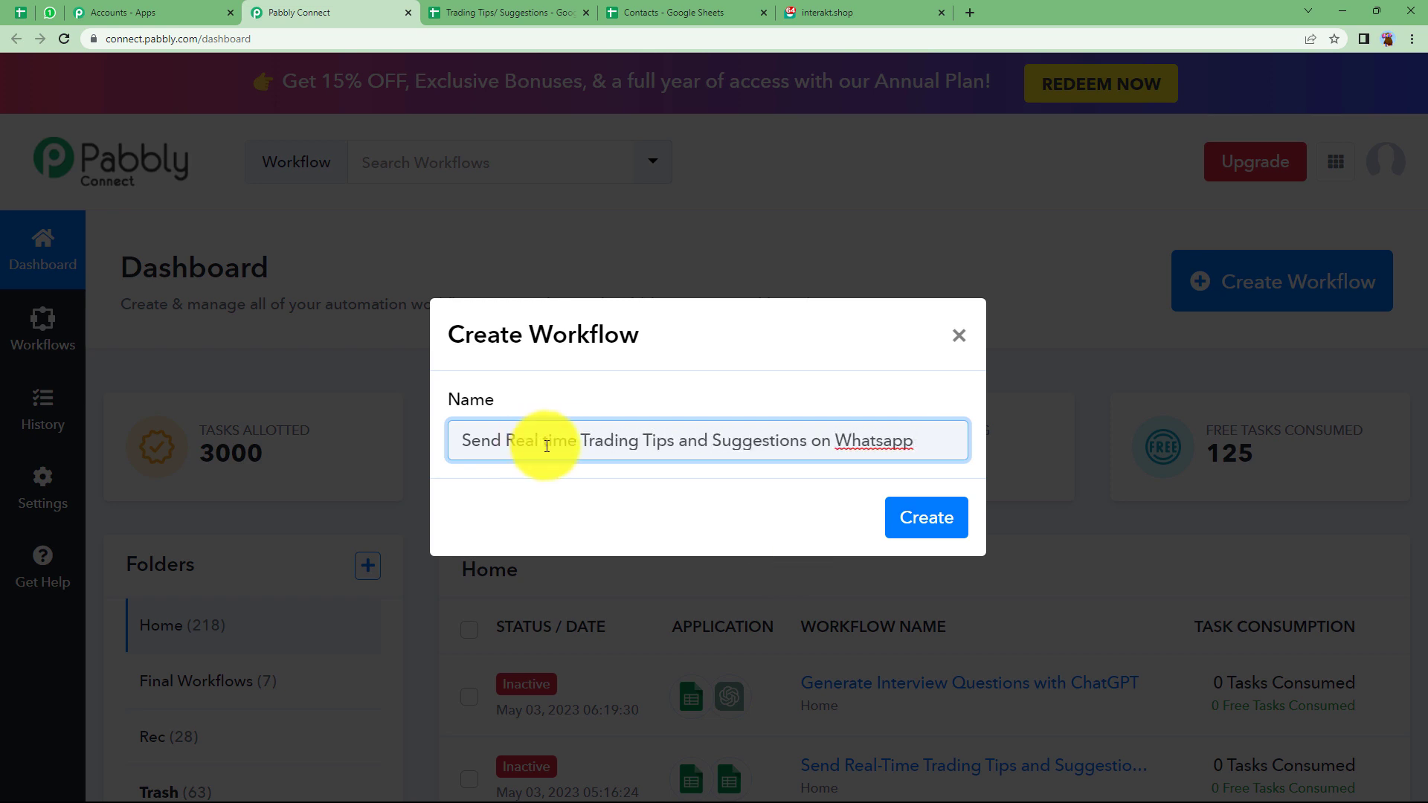
click(560, 12)
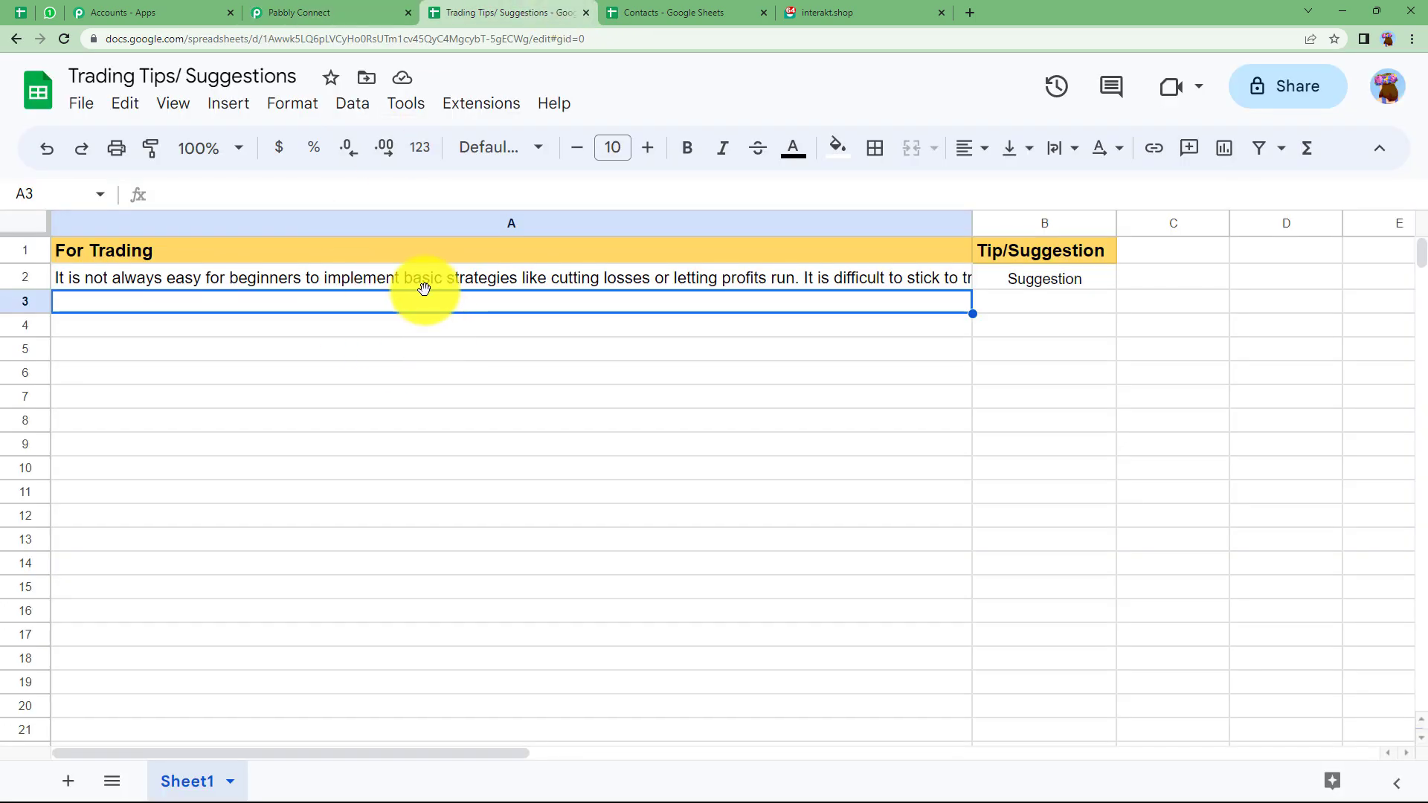
click(322, 12)
click(927, 524)
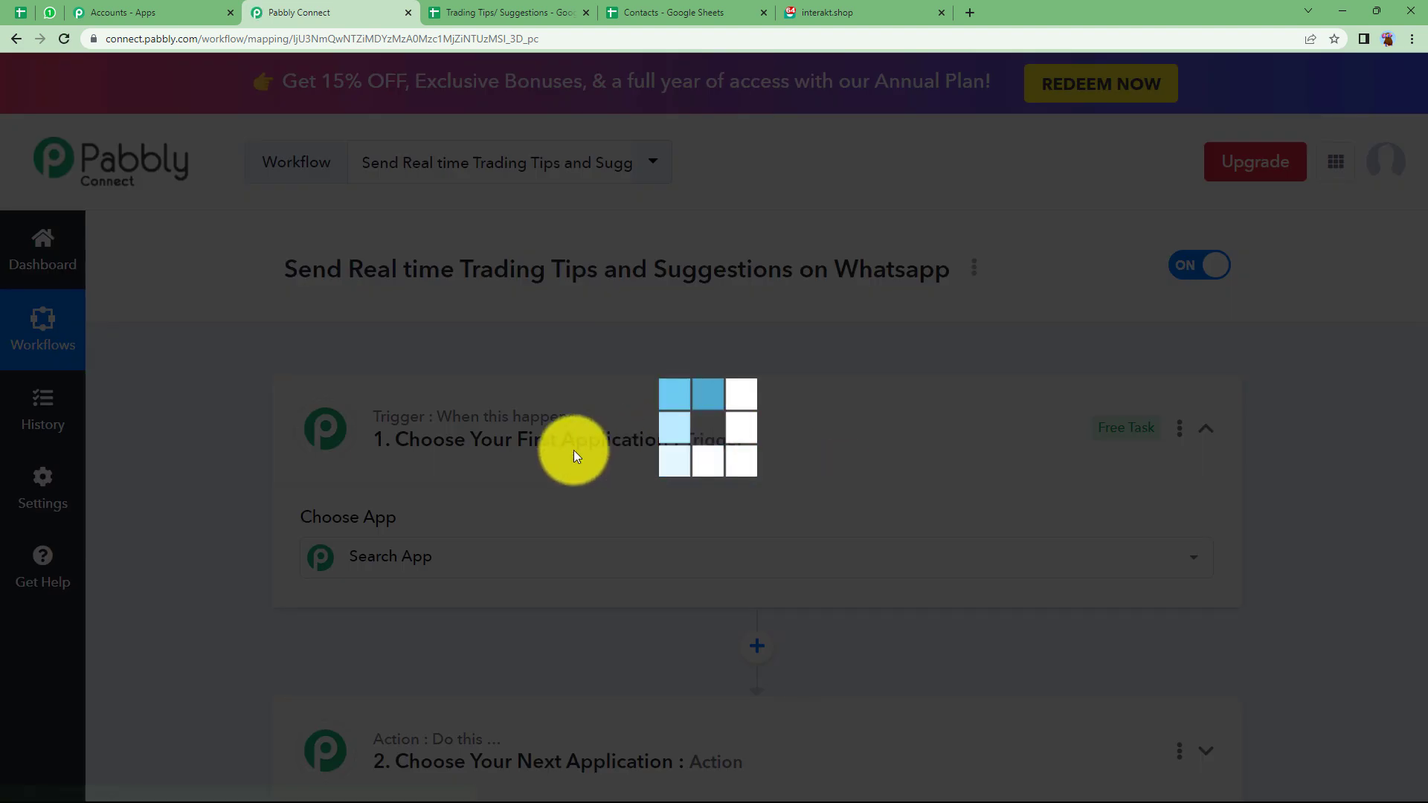
click(587, 421)
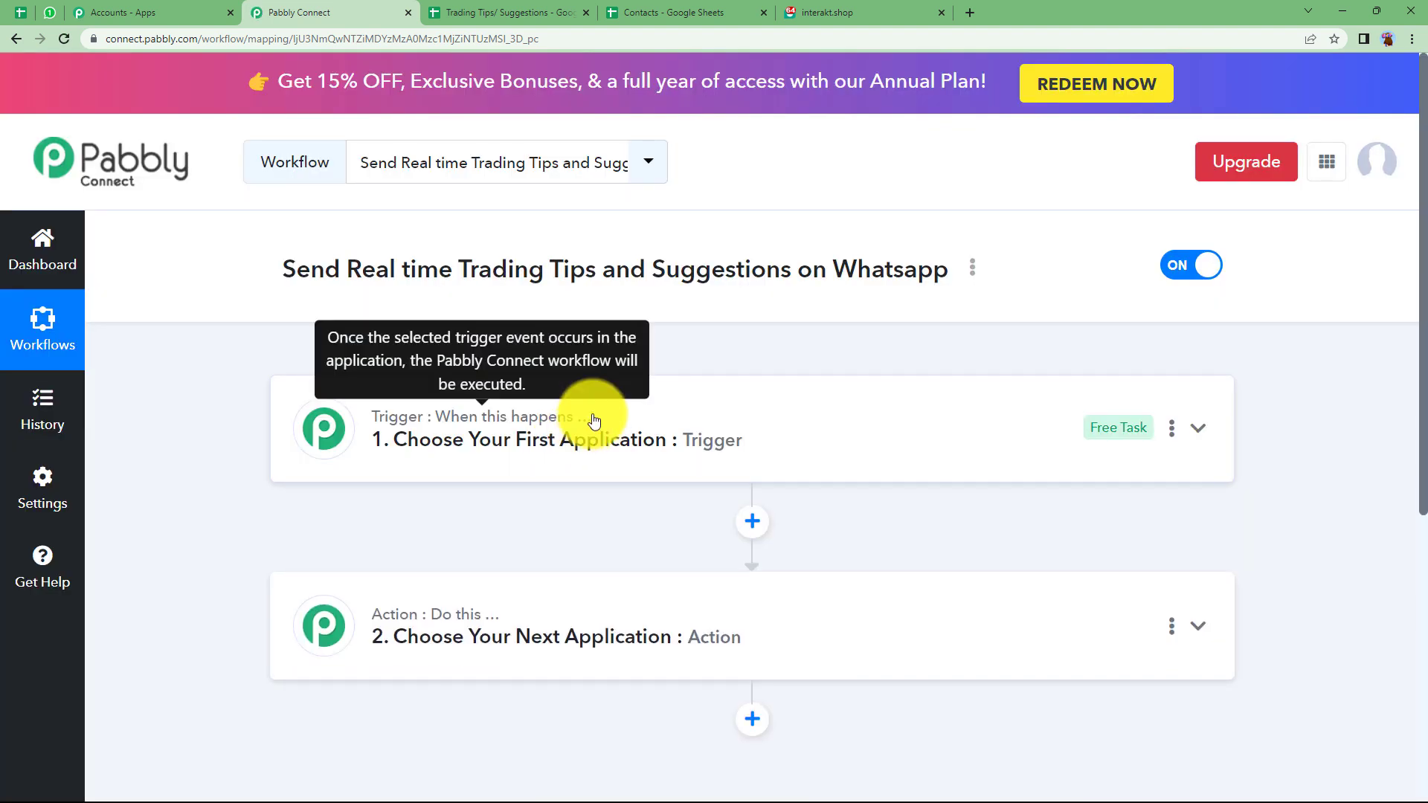
mouse_move(411, 616)
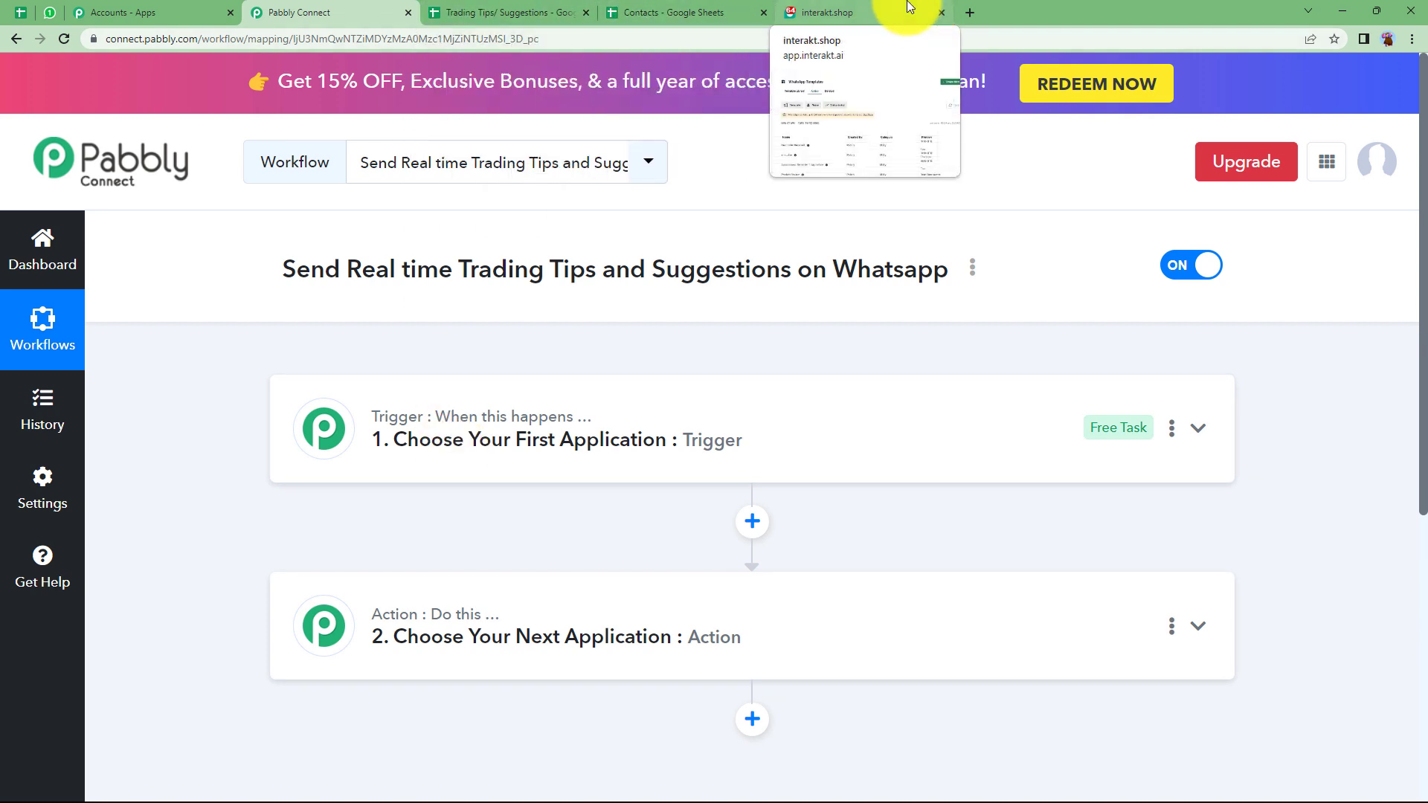
click(415, 432)
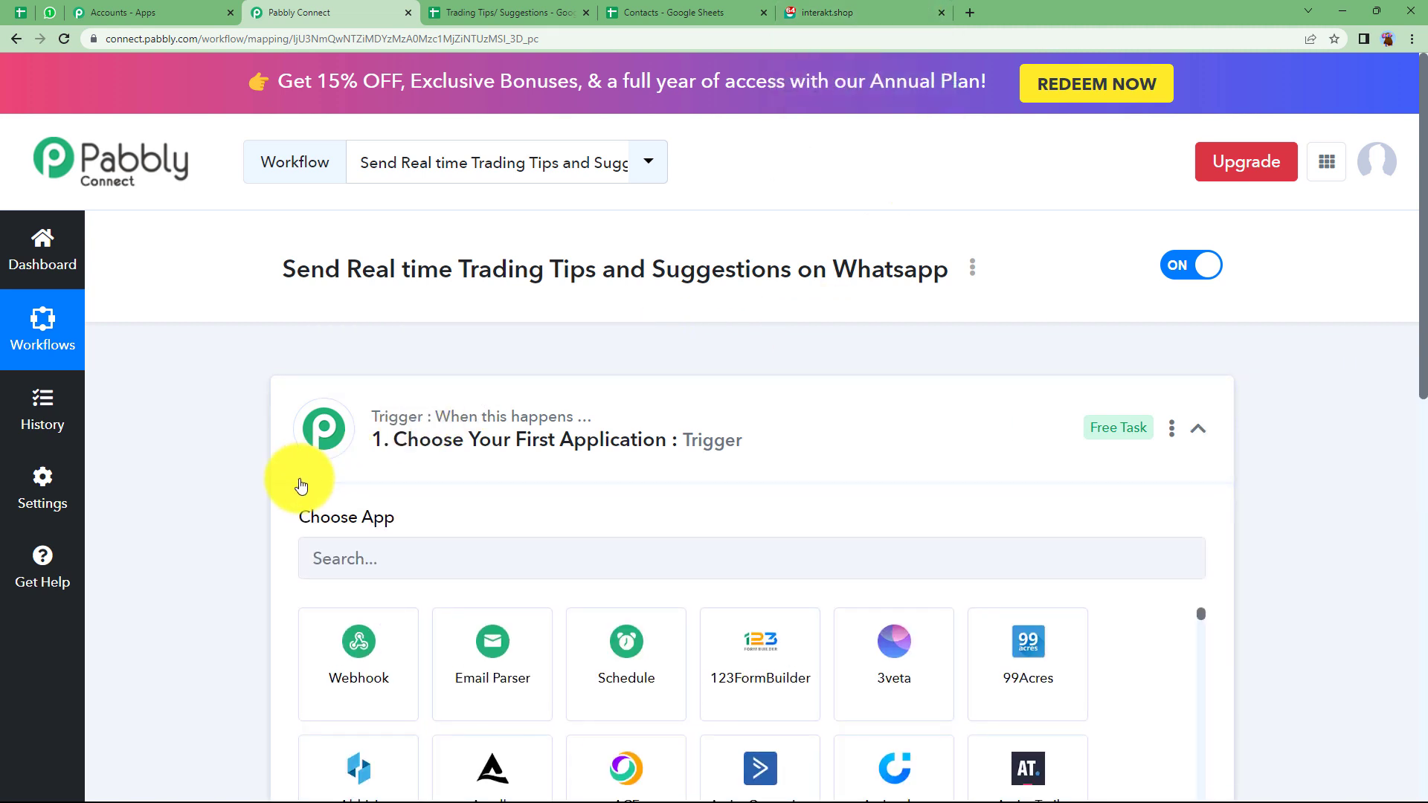
click(408, 442)
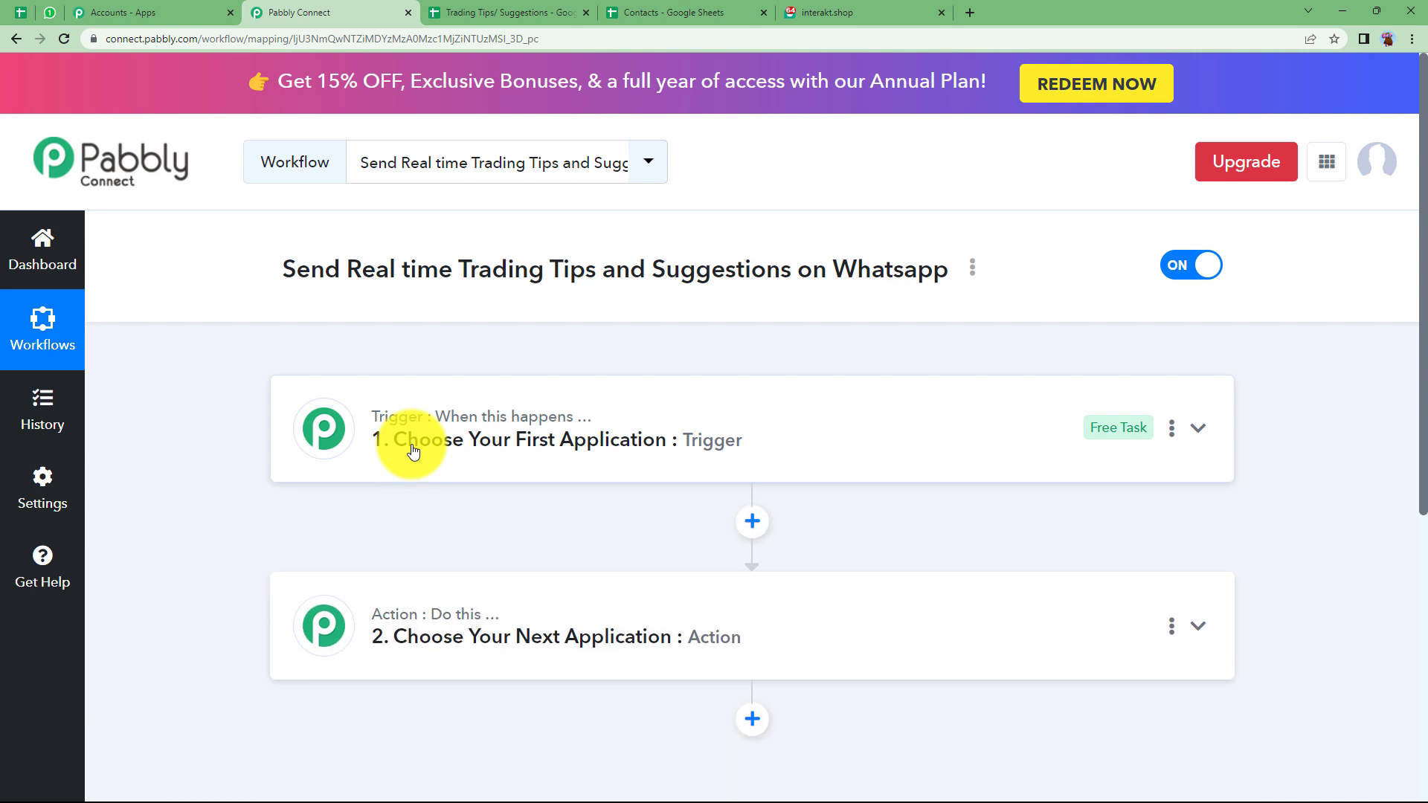
mouse_move(412, 429)
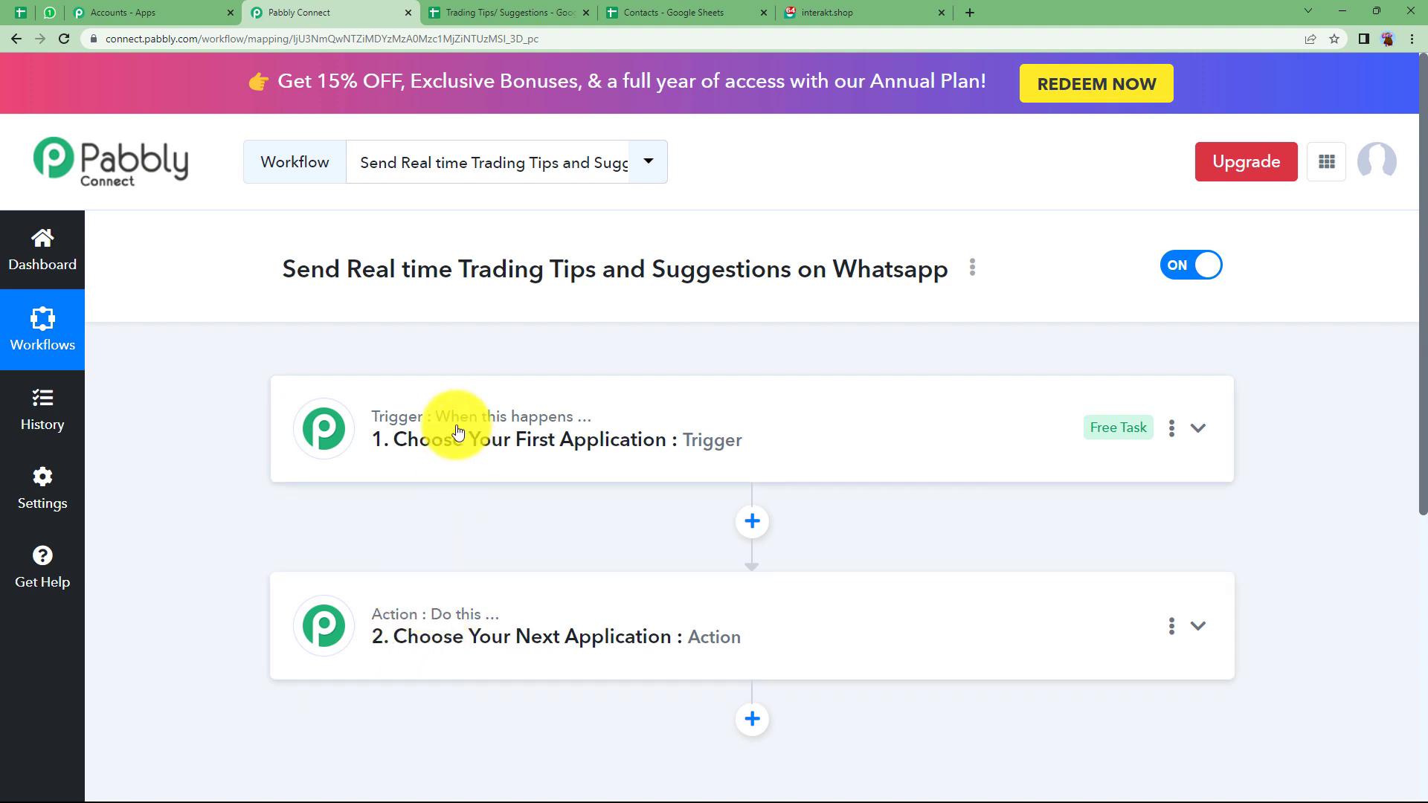
Set the workflow's trigger app to Google Sheets with the New or Updated Spreadsheet Row event
click(448, 464)
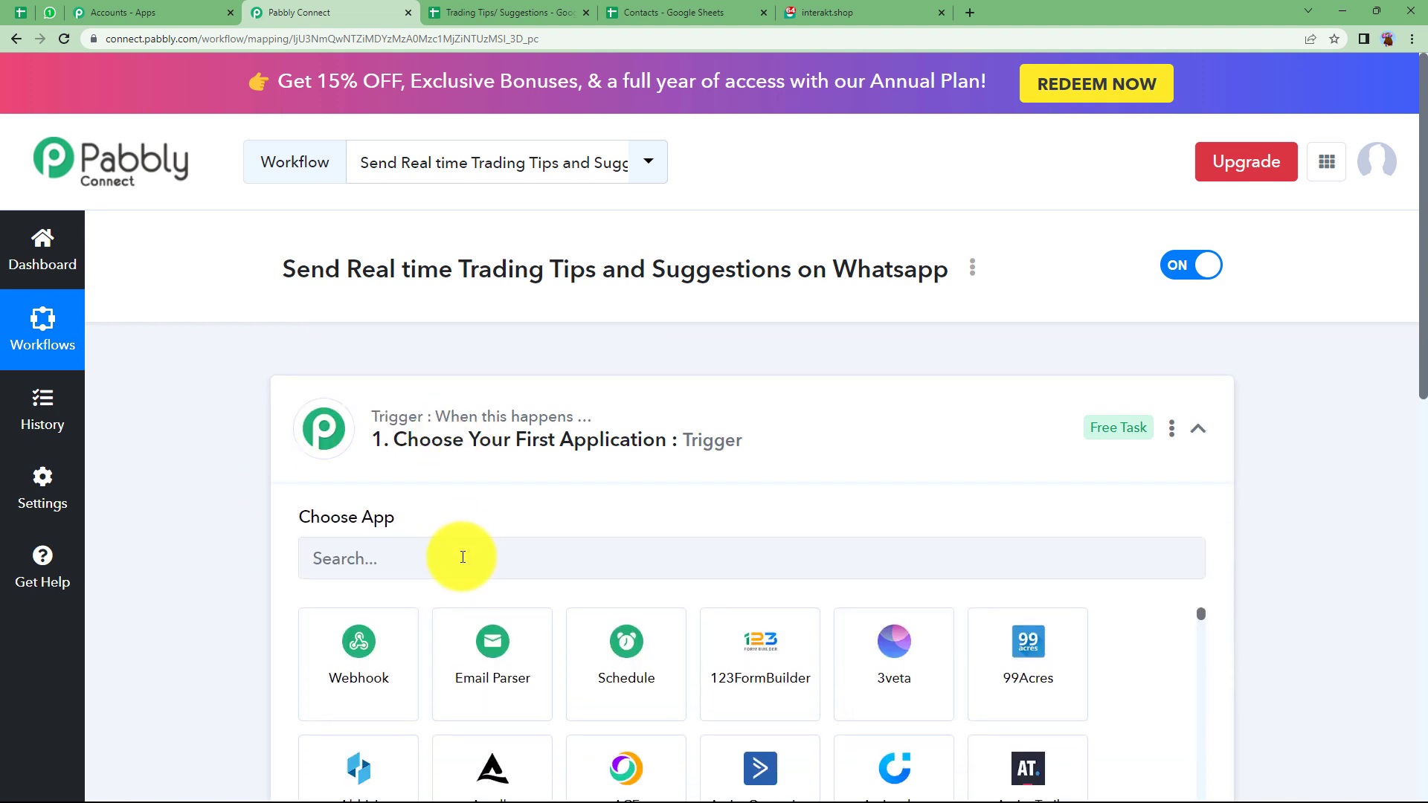
click(461, 558)
text(sheets)
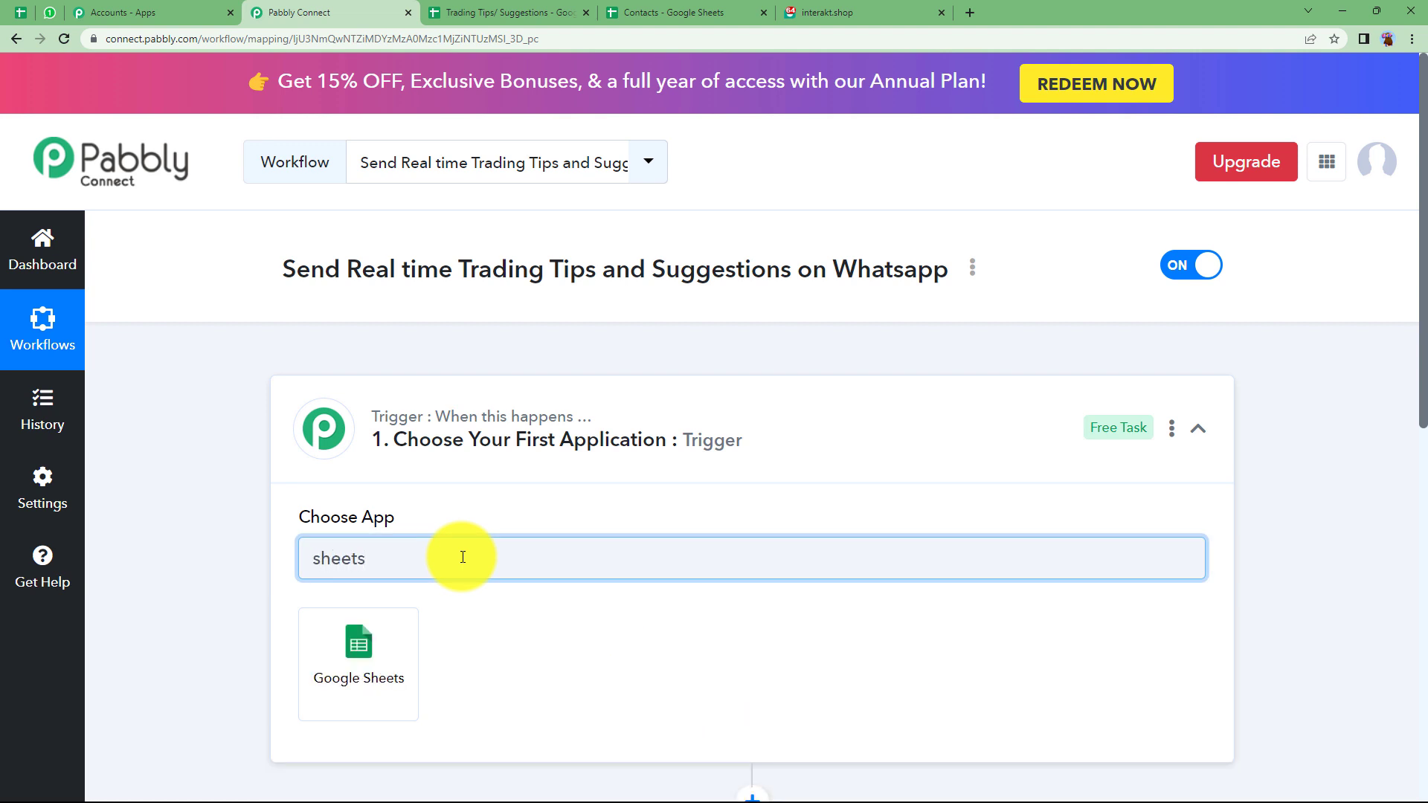
click(384, 659)
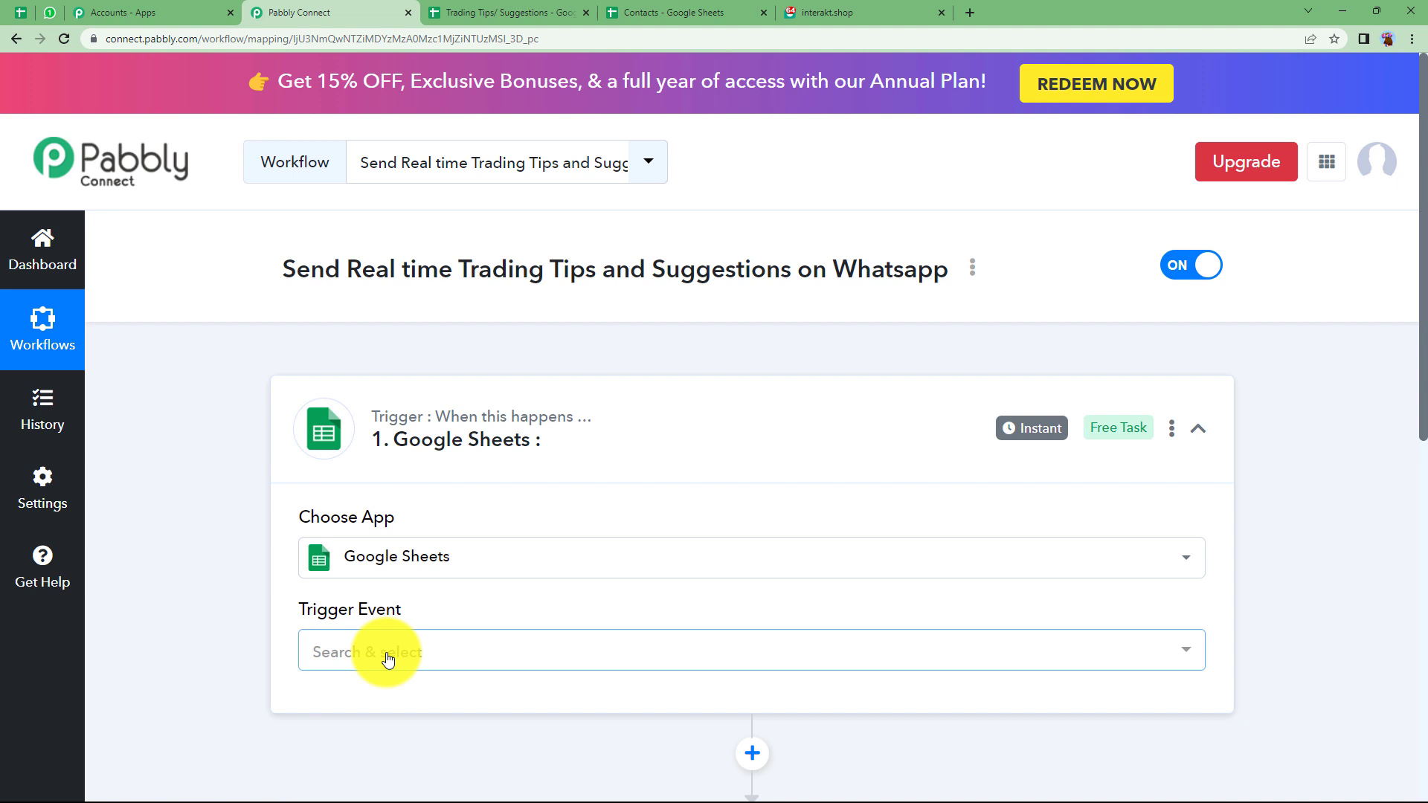
click(386, 654)
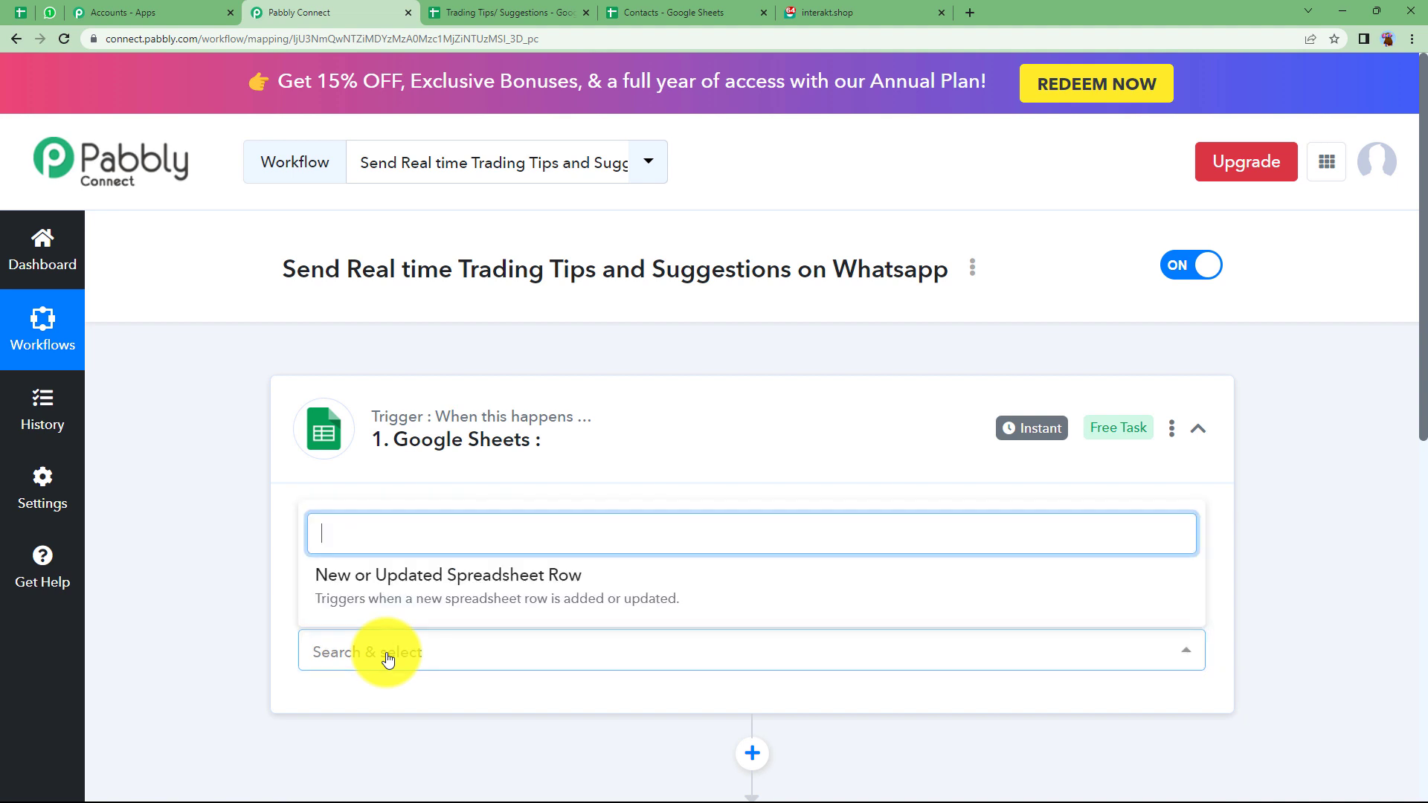
click(418, 593)
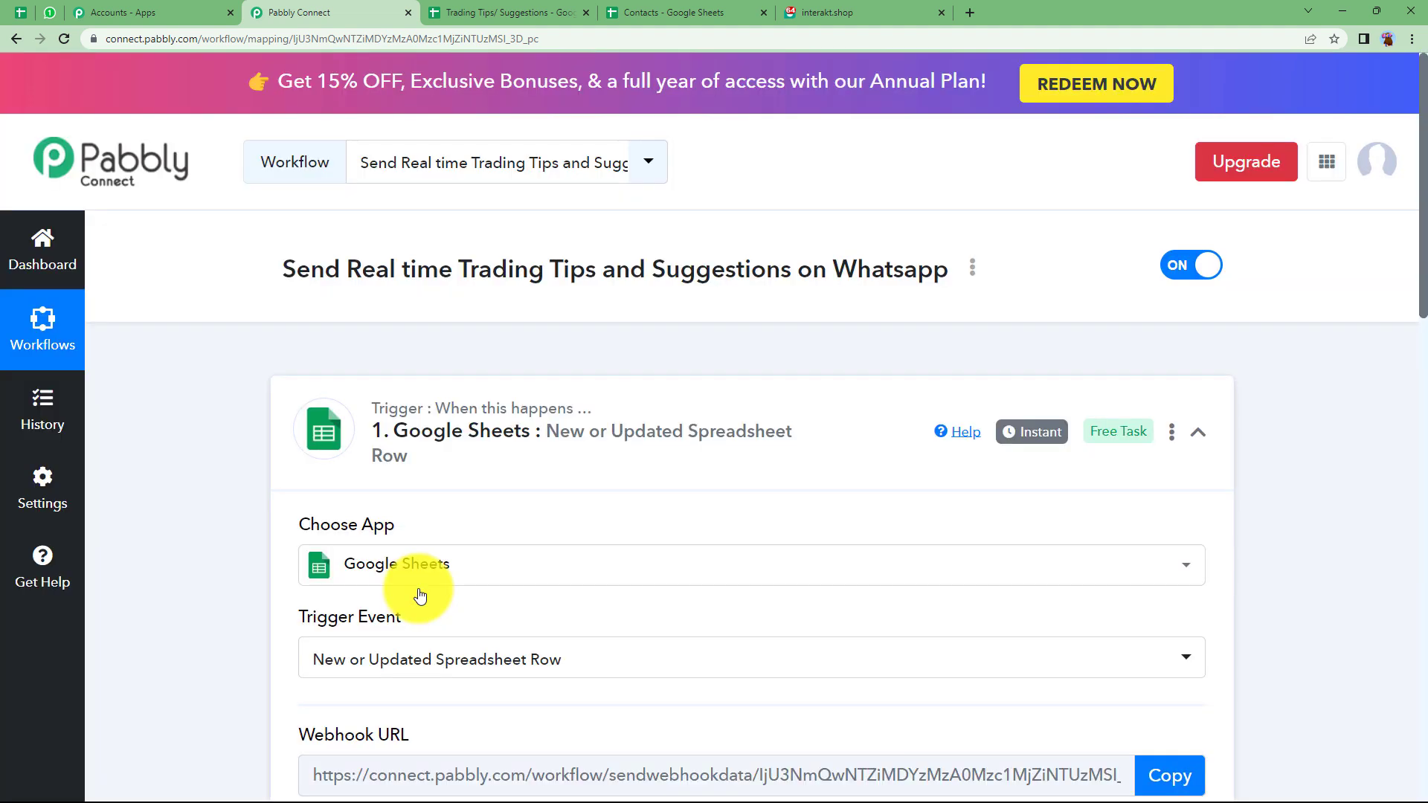
Examine the Google Sheets trigger's webhook URL, its setup instructions and the response capture option
scroll(383, 533, down, 3)
drag(411, 514, 297, 524)
click(291, 513)
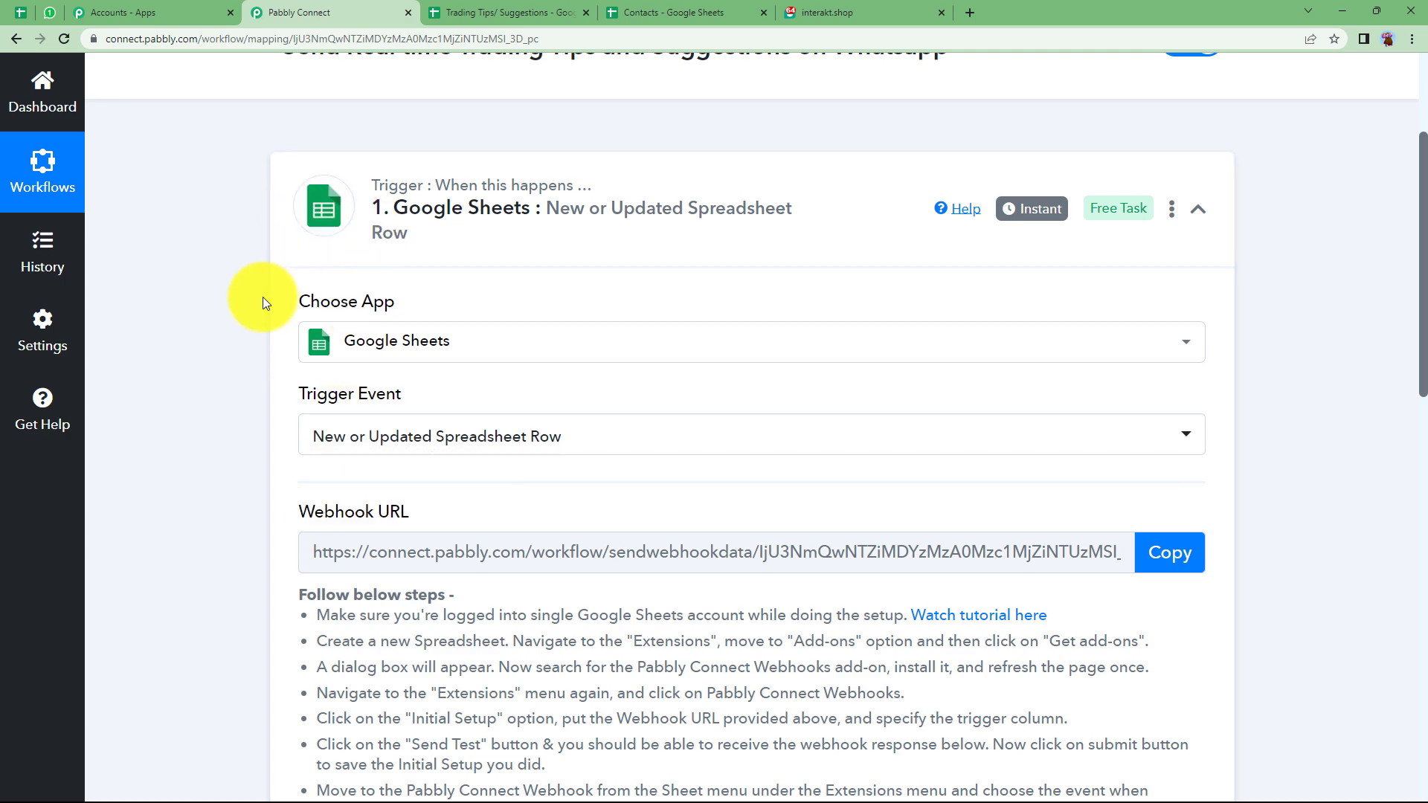
click(468, 13)
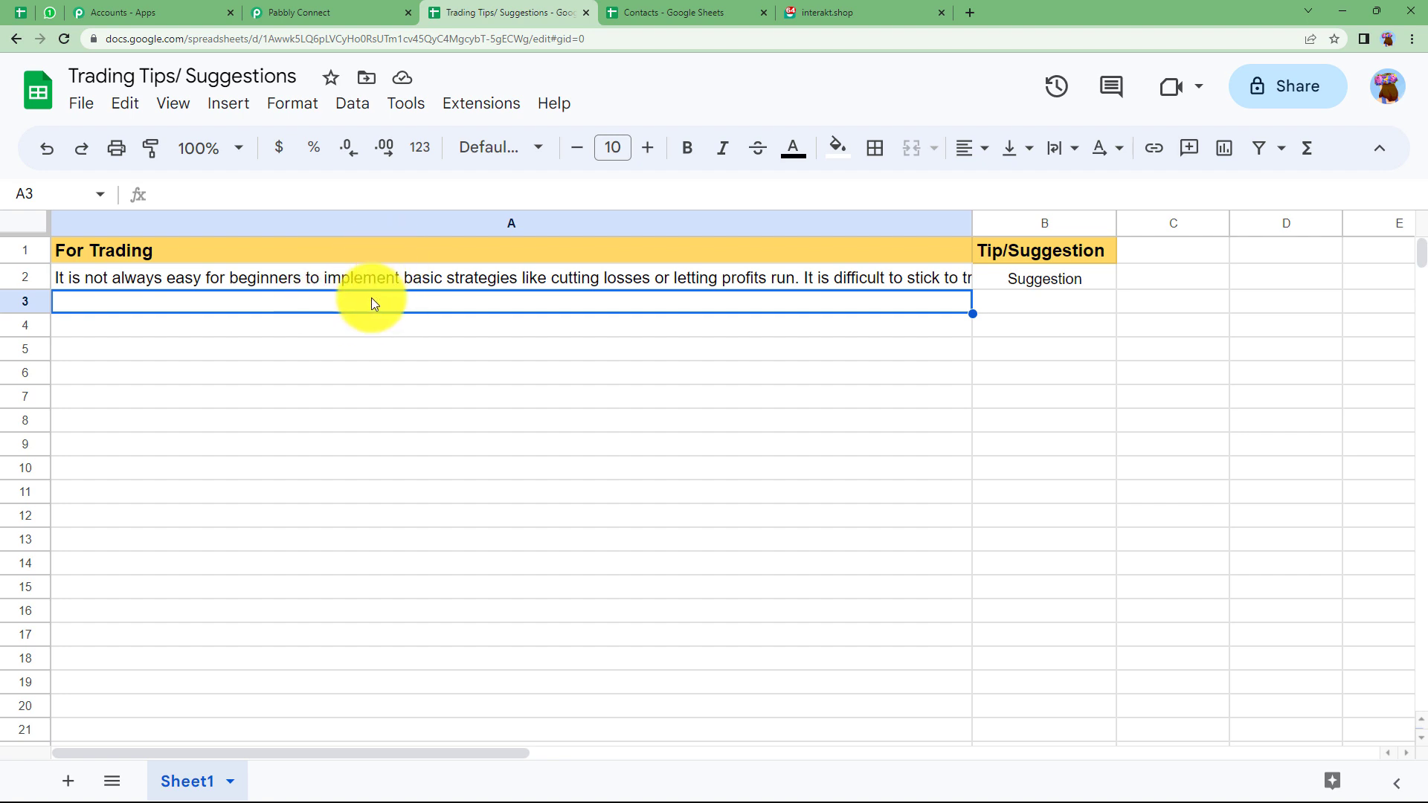
click(405, 9)
scroll(280, 626, down, 5)
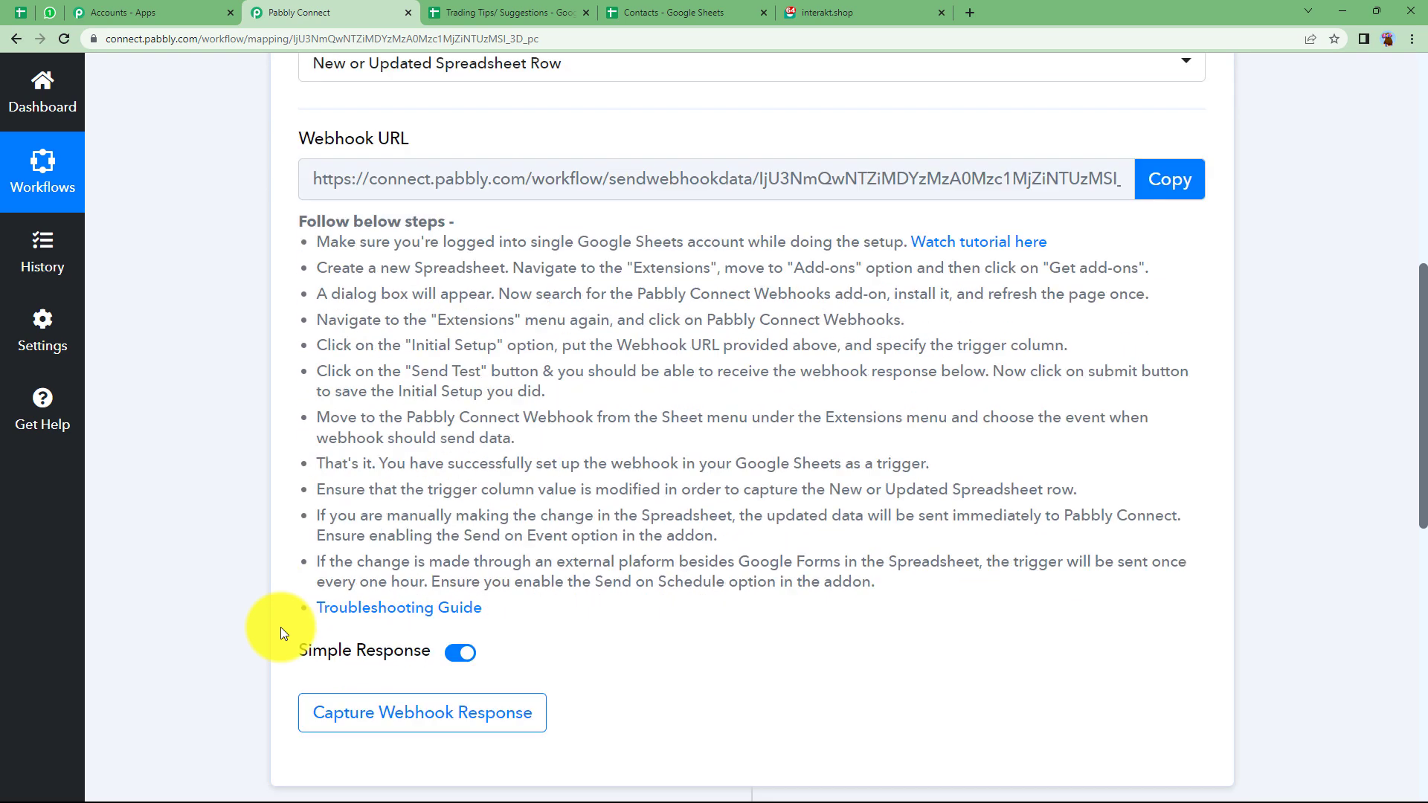
scroll(280, 627, down, 2)
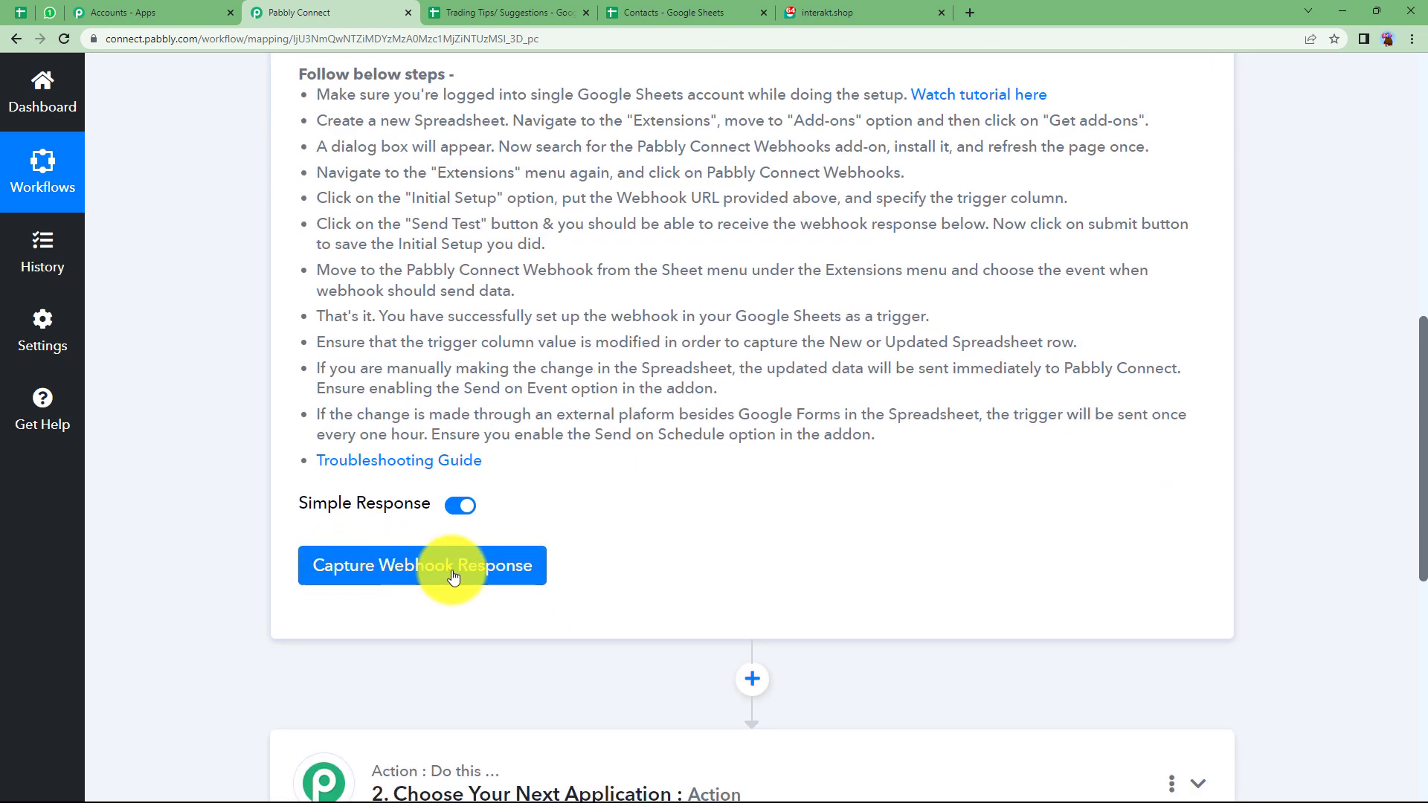
scroll(663, 527, up, 7)
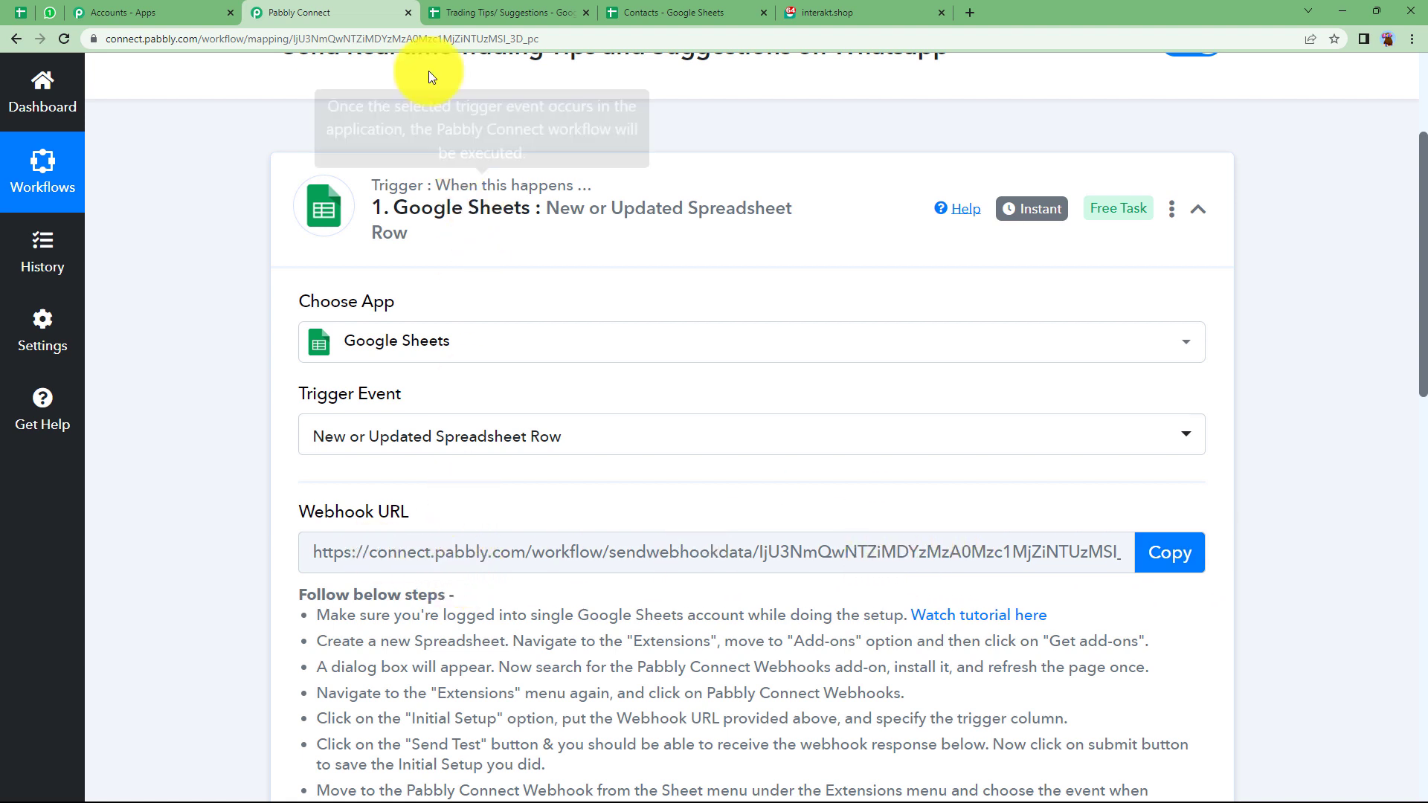
Search the Google Workspace Marketplace for the Pabbly Connect Webhooks add-on from the Trading Tips/ Suggestions spreadsheet
click(479, 13)
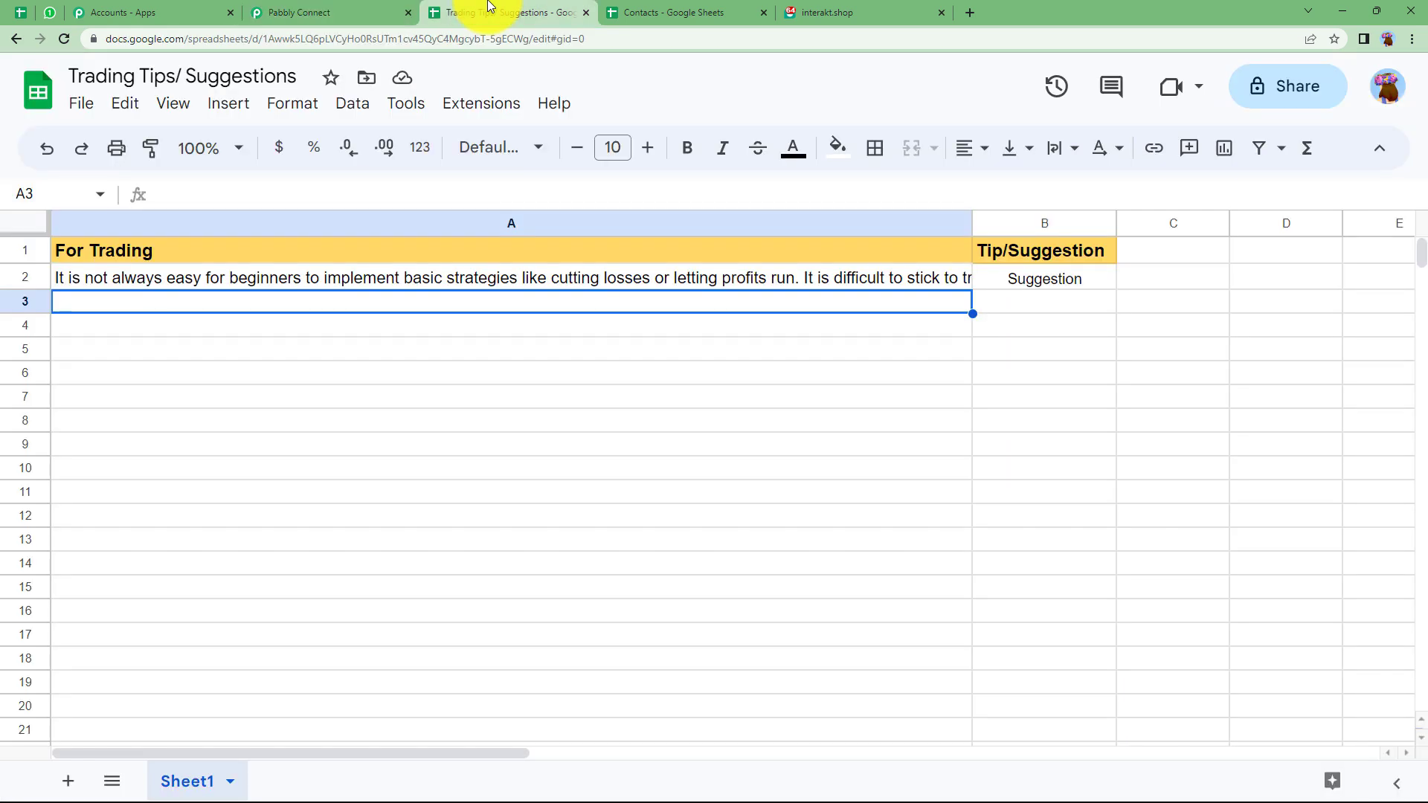
click(457, 104)
mouse_move(525, 144)
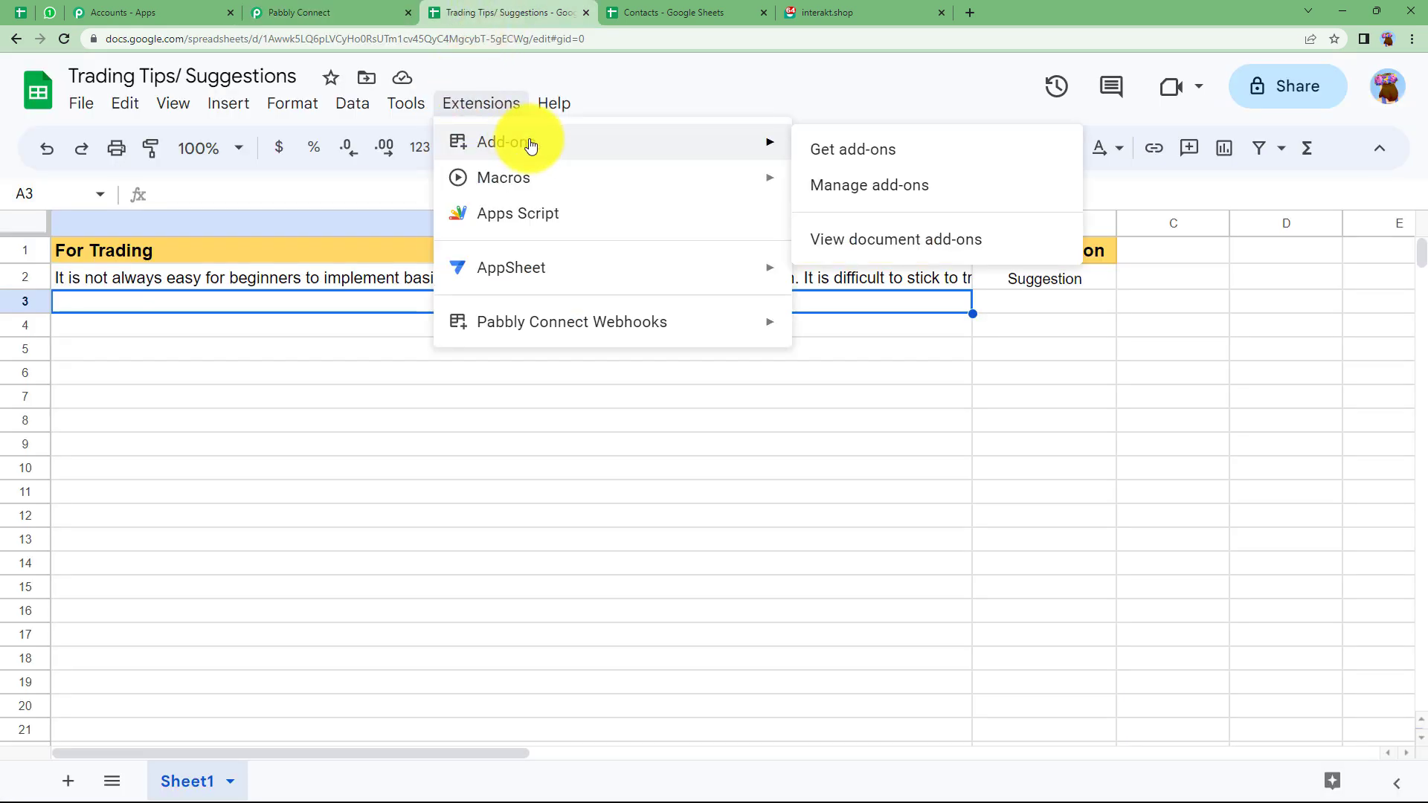
click(893, 156)
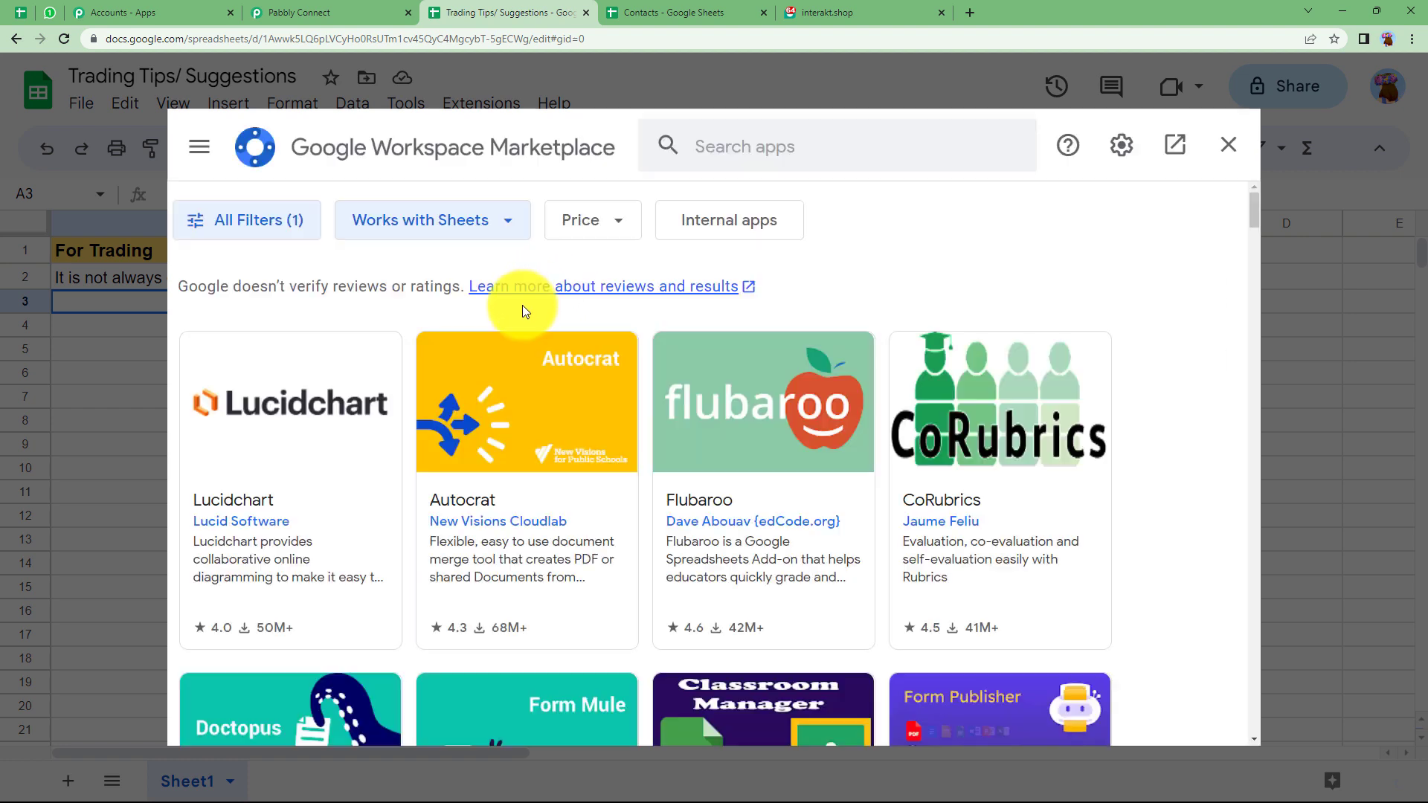
click(873, 151)
text(pabbl)
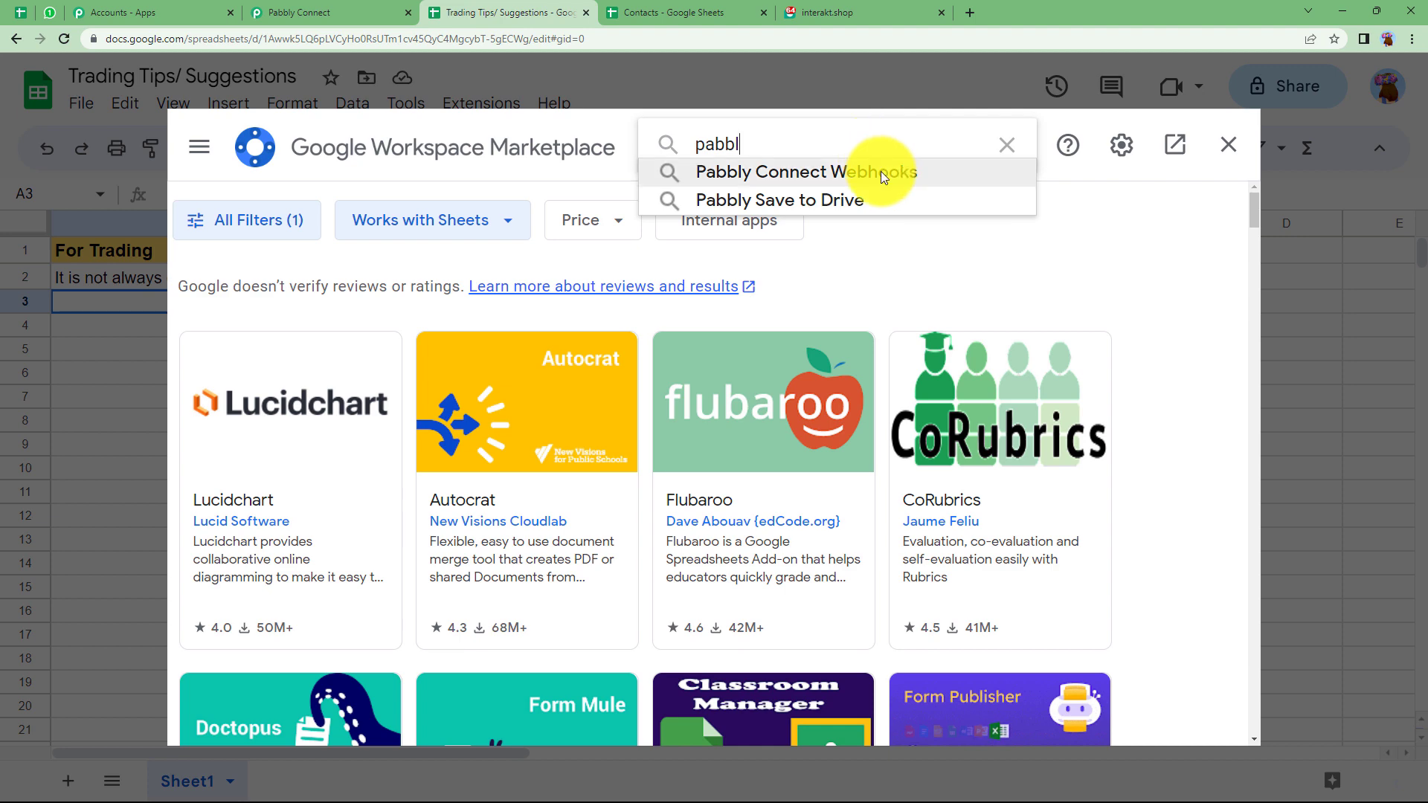
click(881, 171)
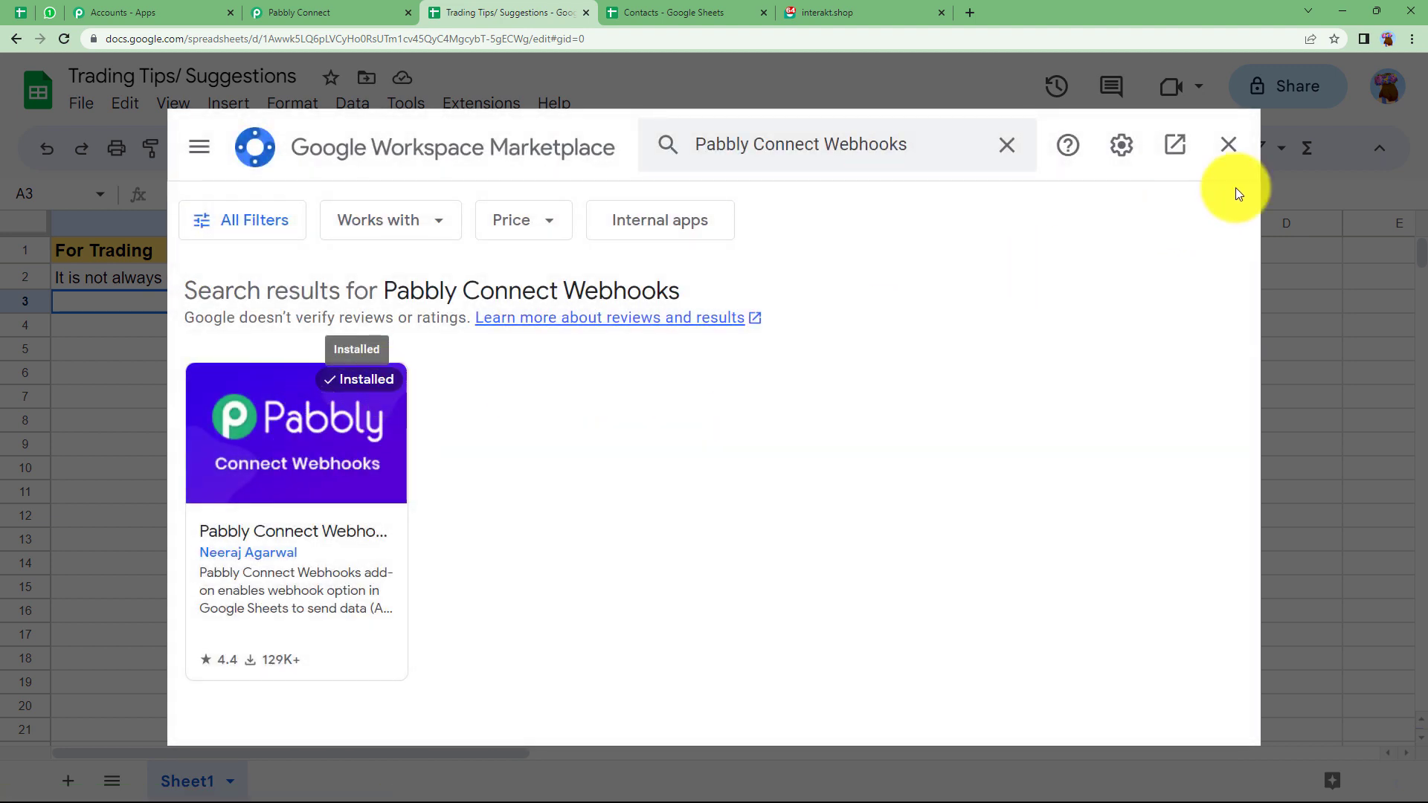
Close the add-on marketplace and open the Initial Setup of Pabbly Connect Webhooks for Sheet1 of the Trading Tips/ Suggestions spreadsheet
click(1227, 145)
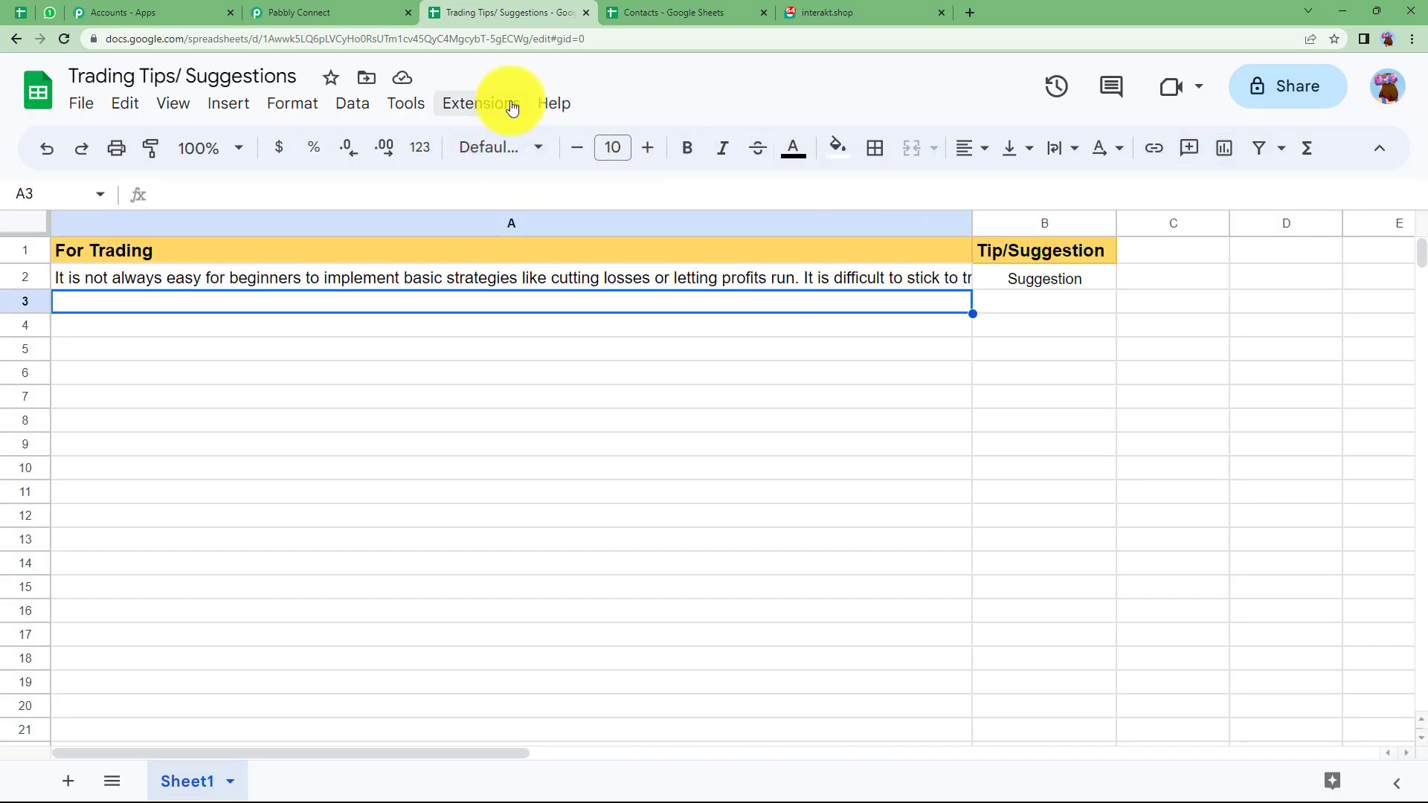
click(350, 11)
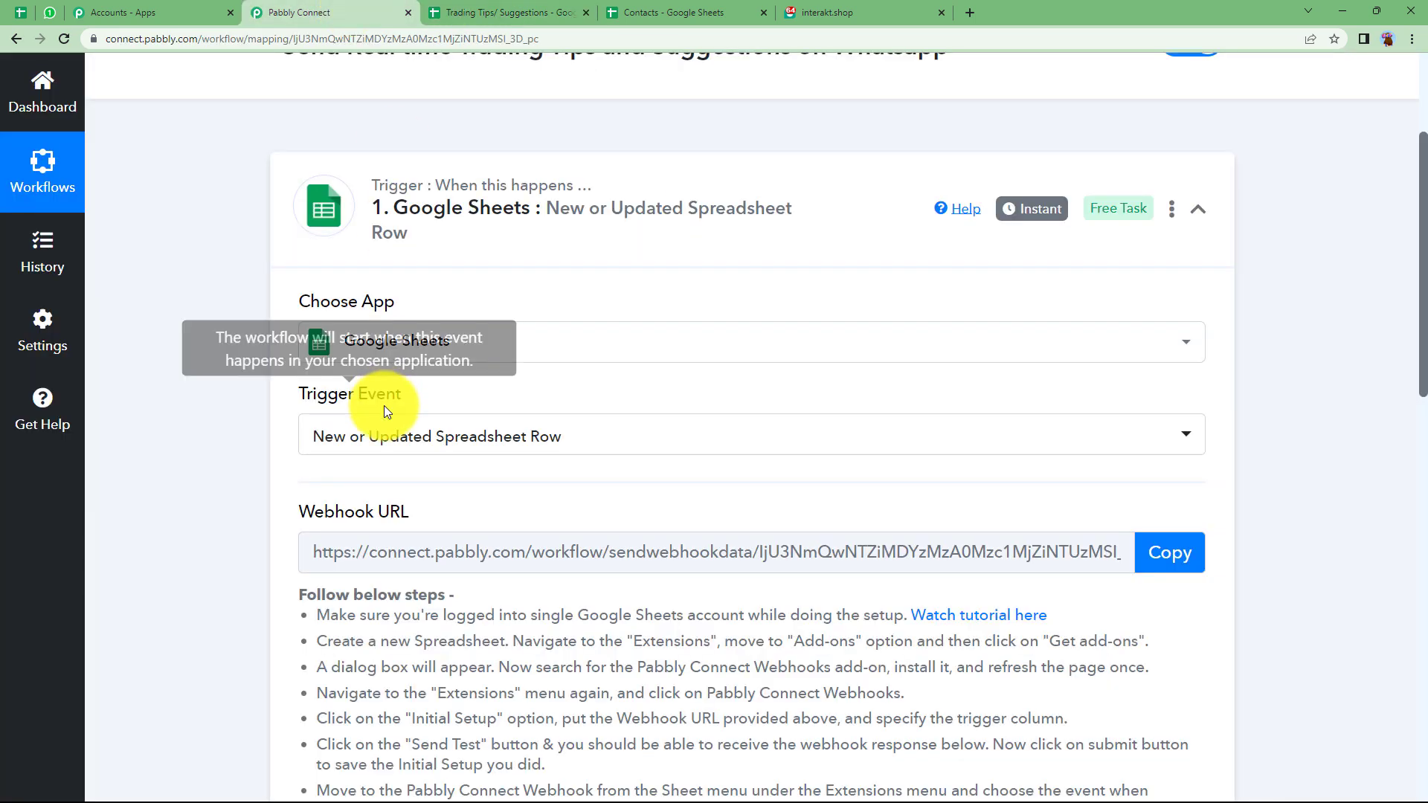
click(520, 13)
click(510, 110)
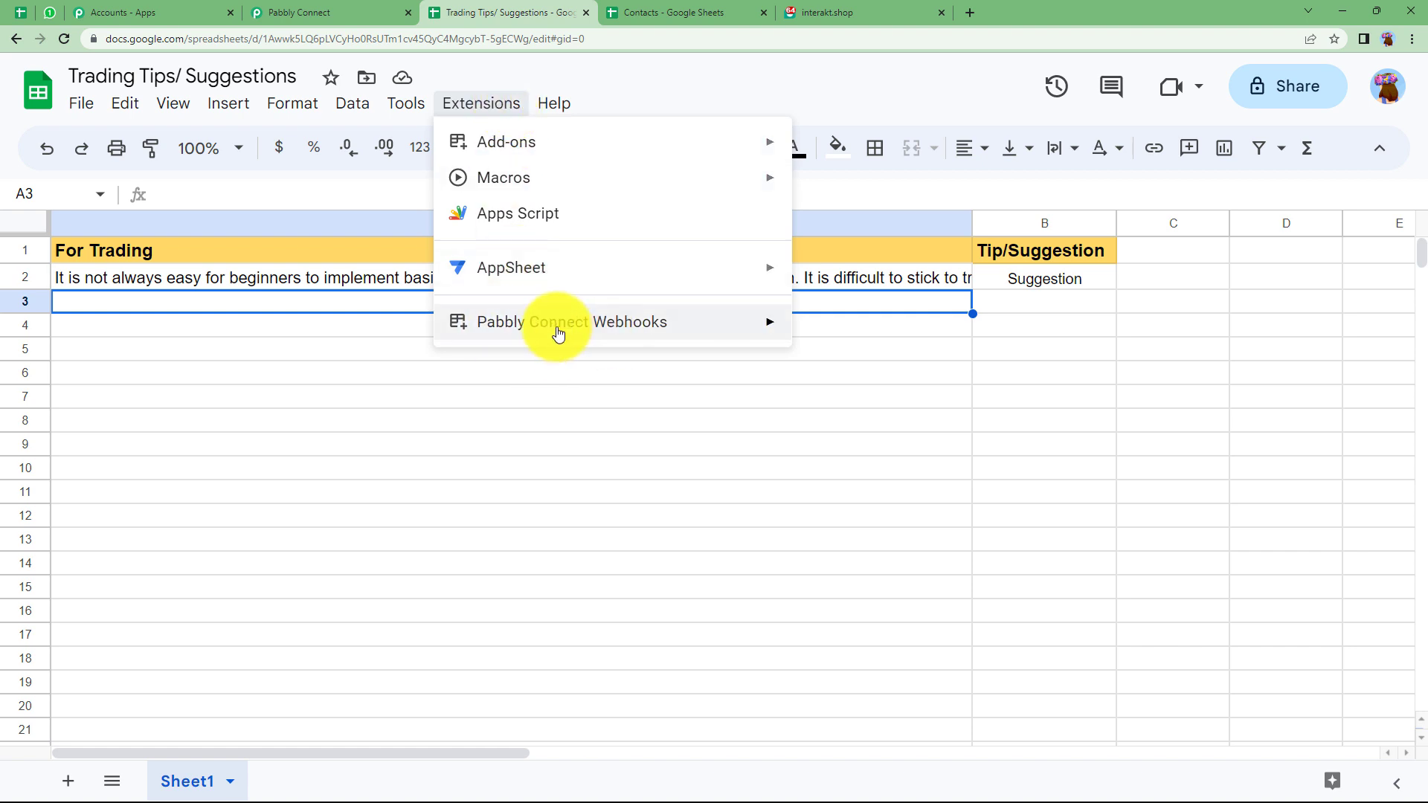
mouse_move(572, 338)
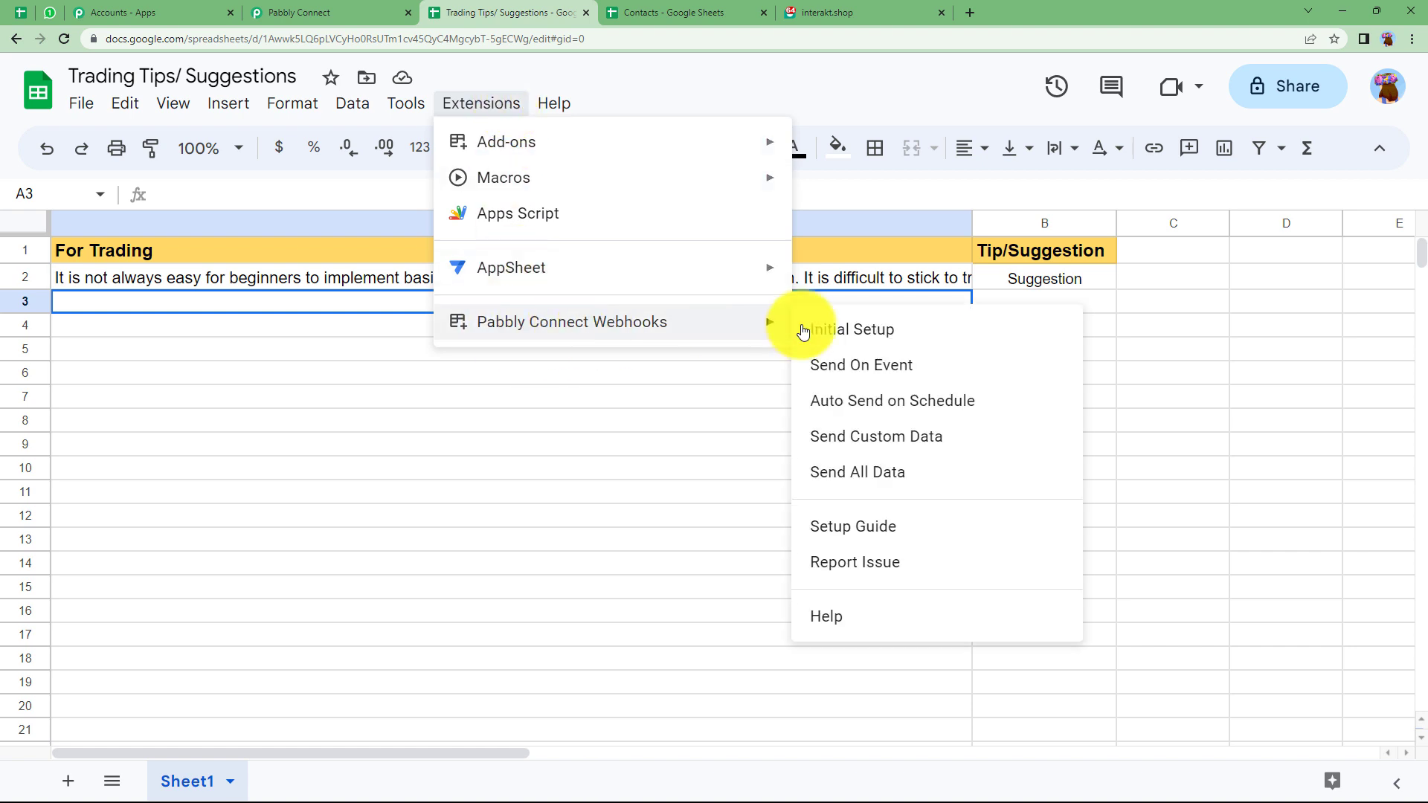
click(908, 332)
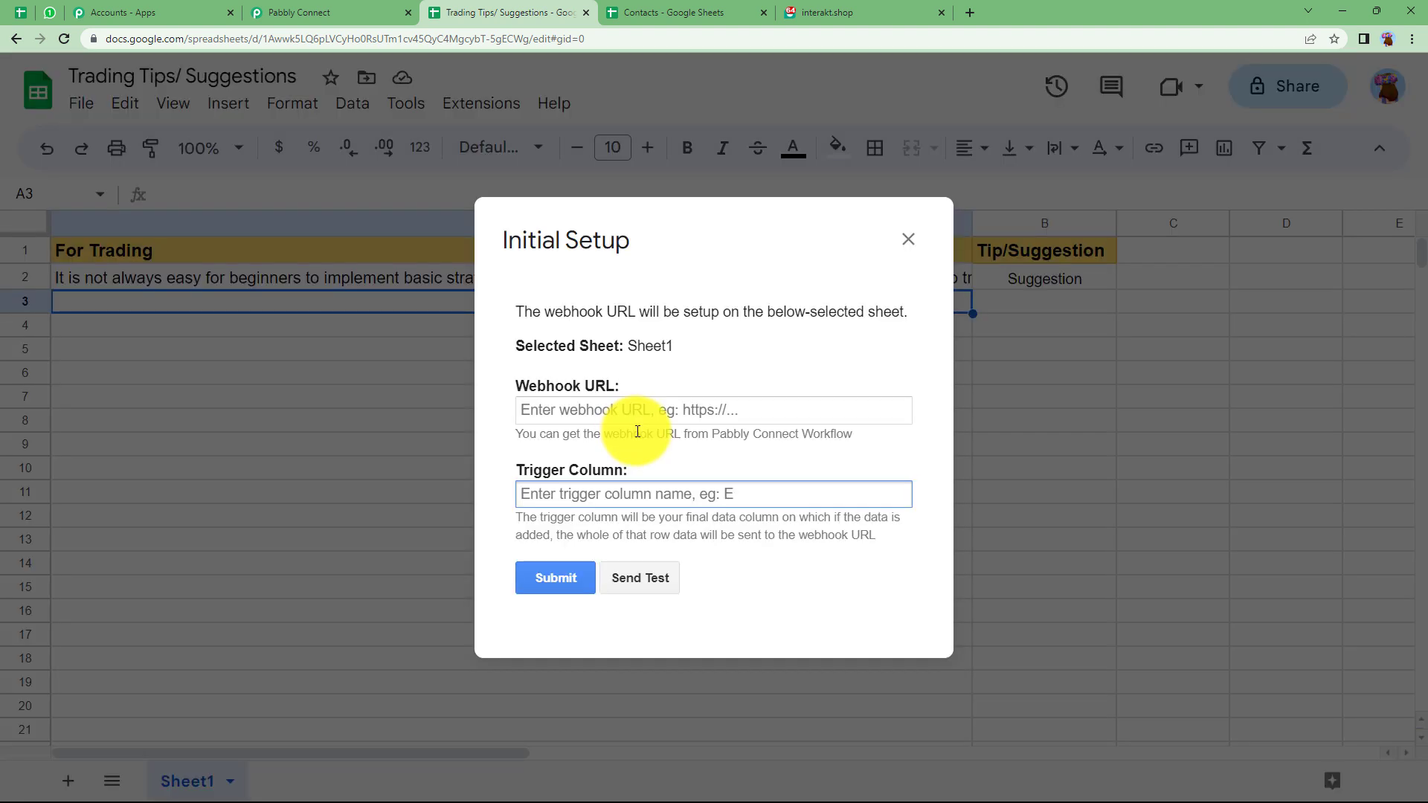
click(573, 407)
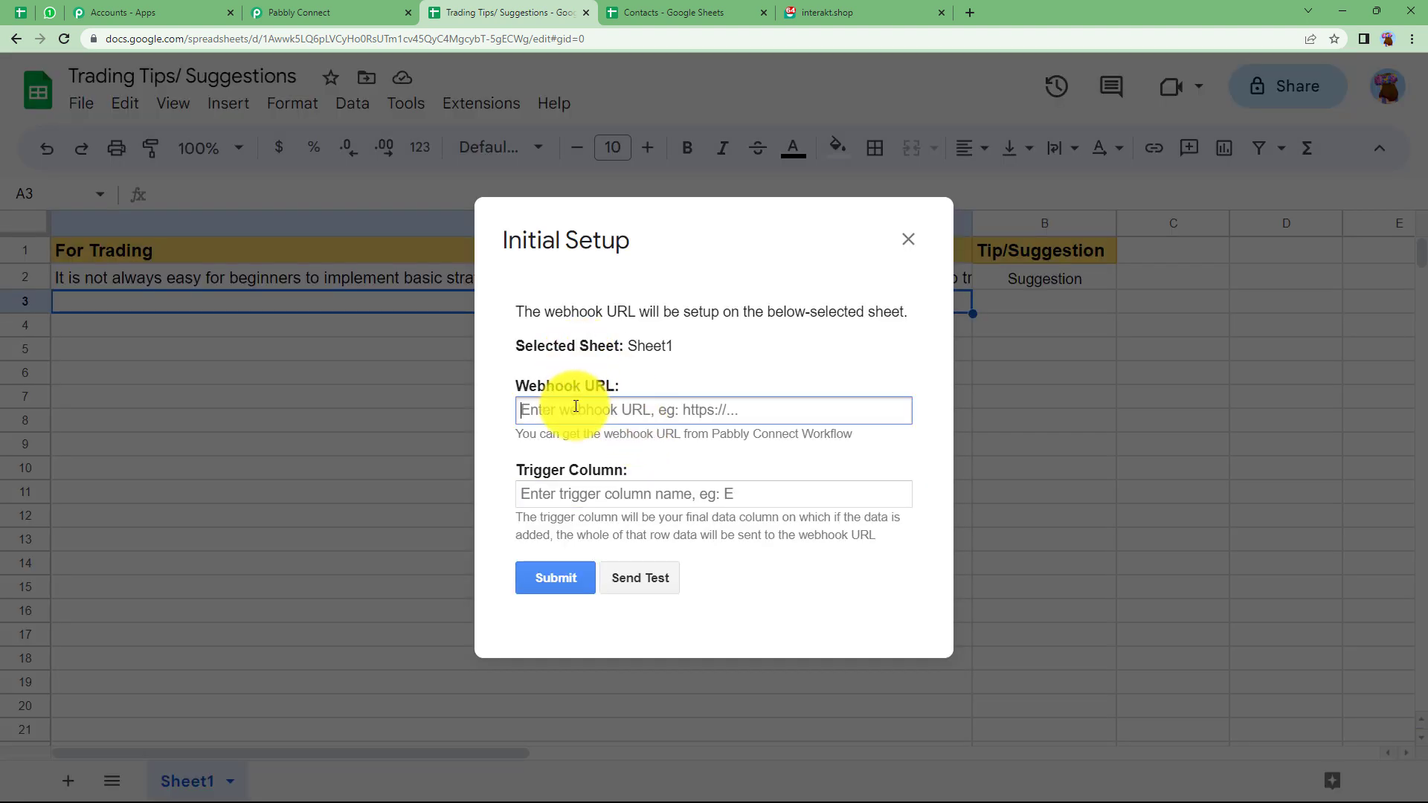
click(568, 490)
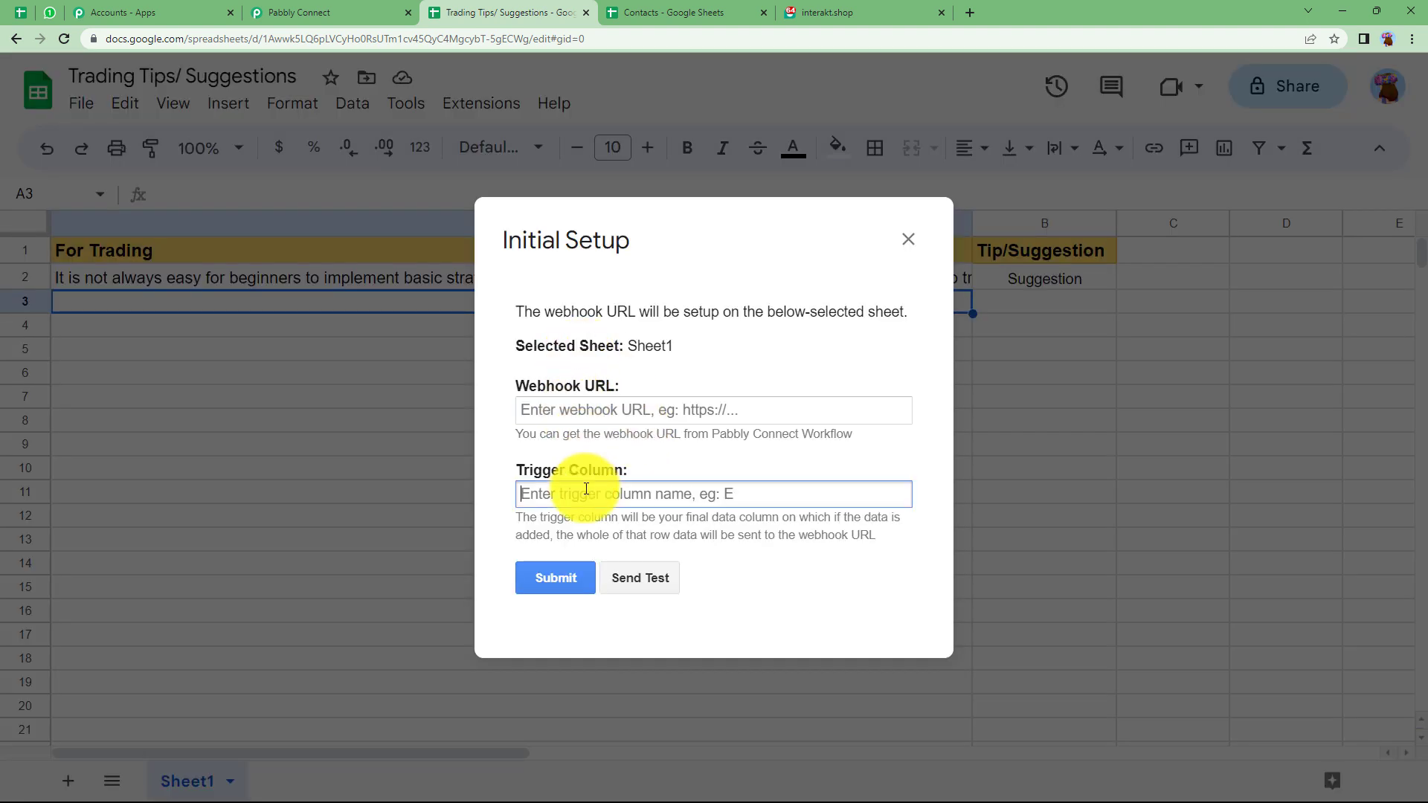
Copy the webhook URL from the workflow's Google Sheets trigger into the Webhook URL field of the add-on's Initial Setup
click(350, 12)
click(1168, 564)
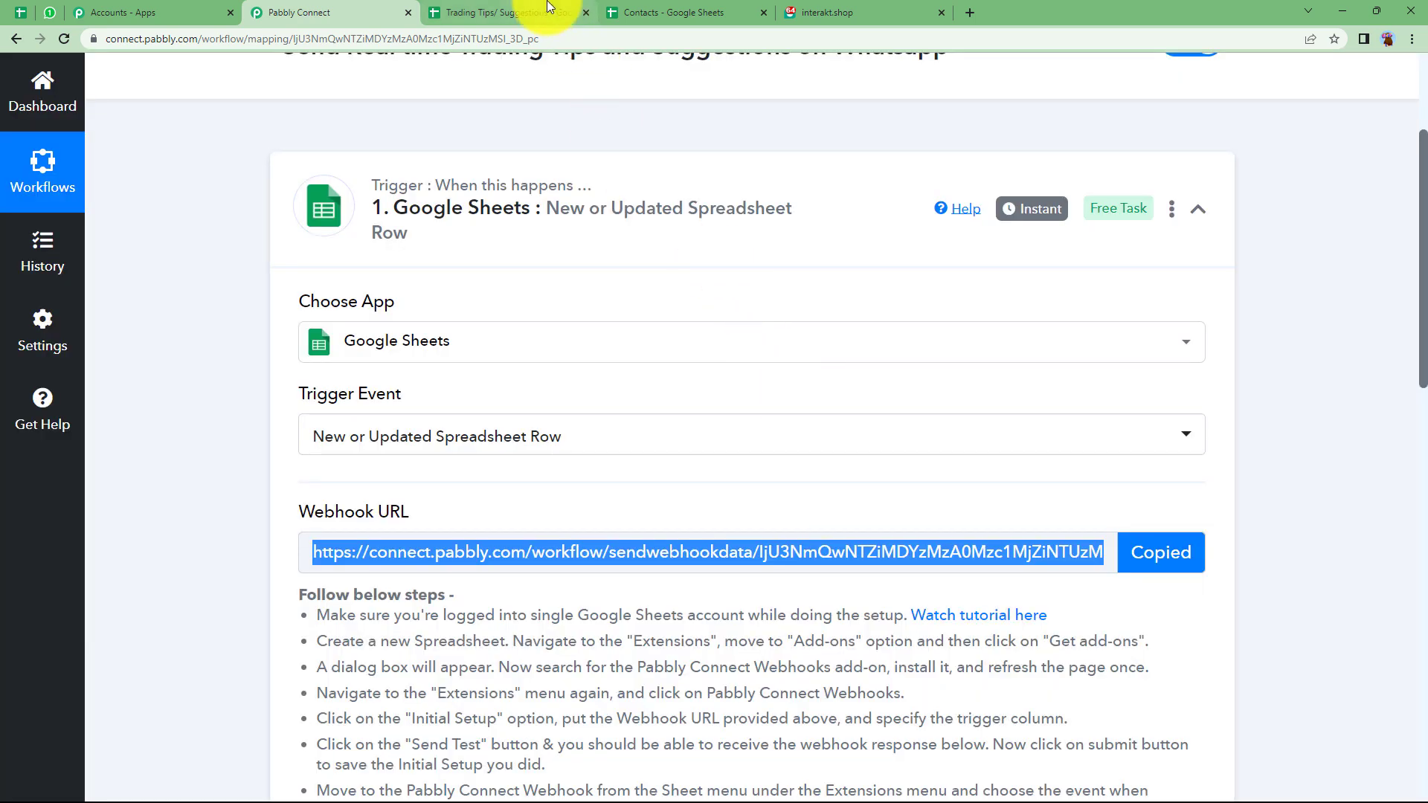
click(521, 12)
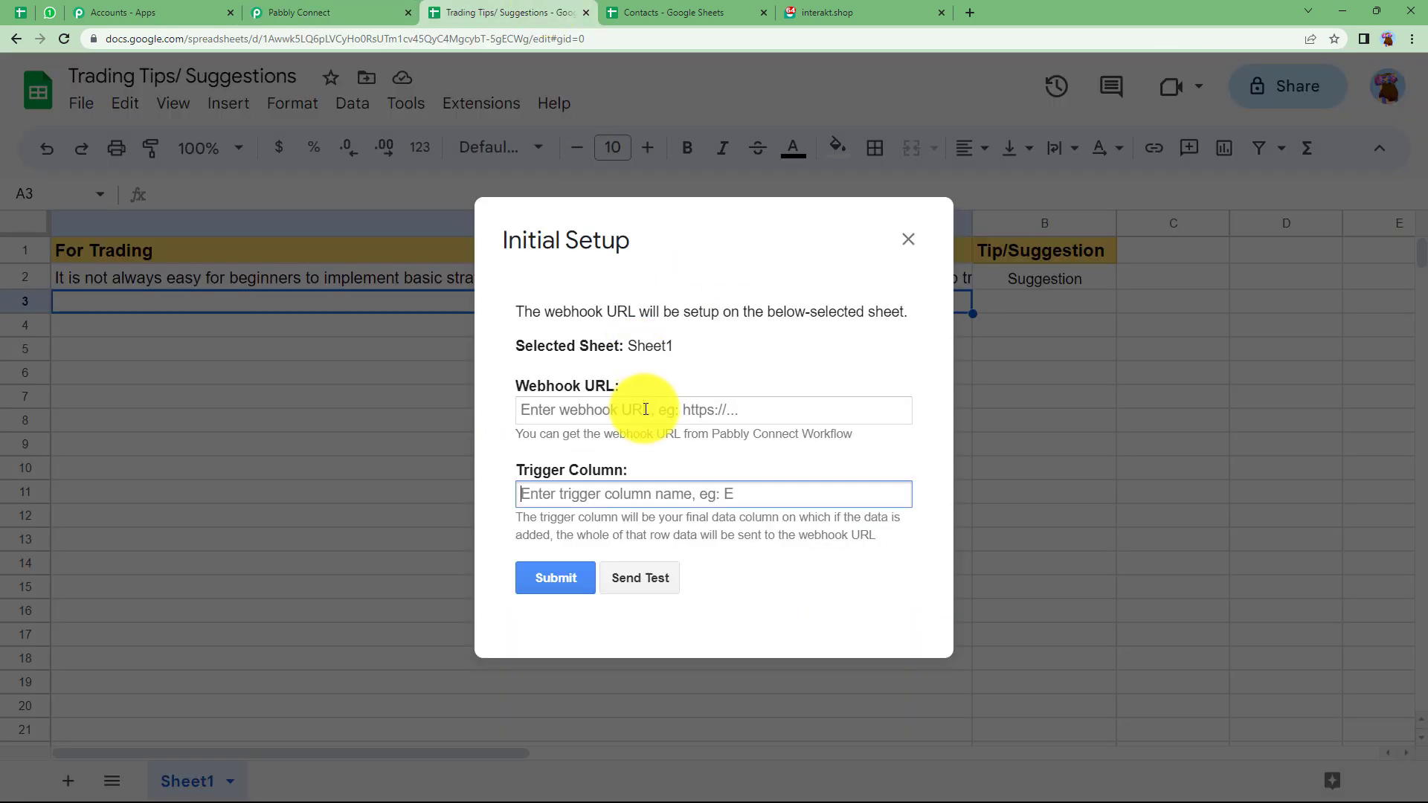
click(646, 414)
key(ctrl+v)
Set the trigger column to B, submit the webhook setup and send test data
click(629, 490)
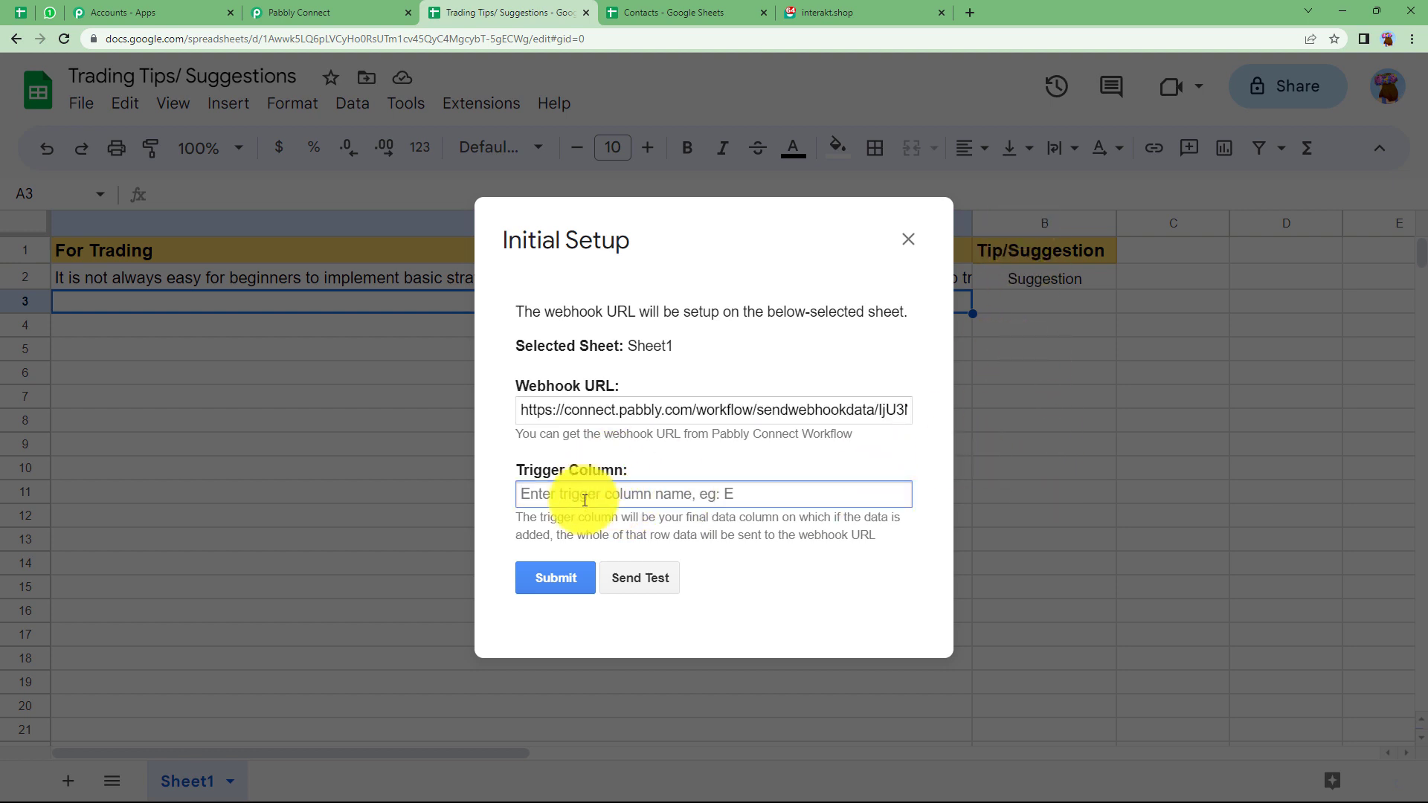
text(B)
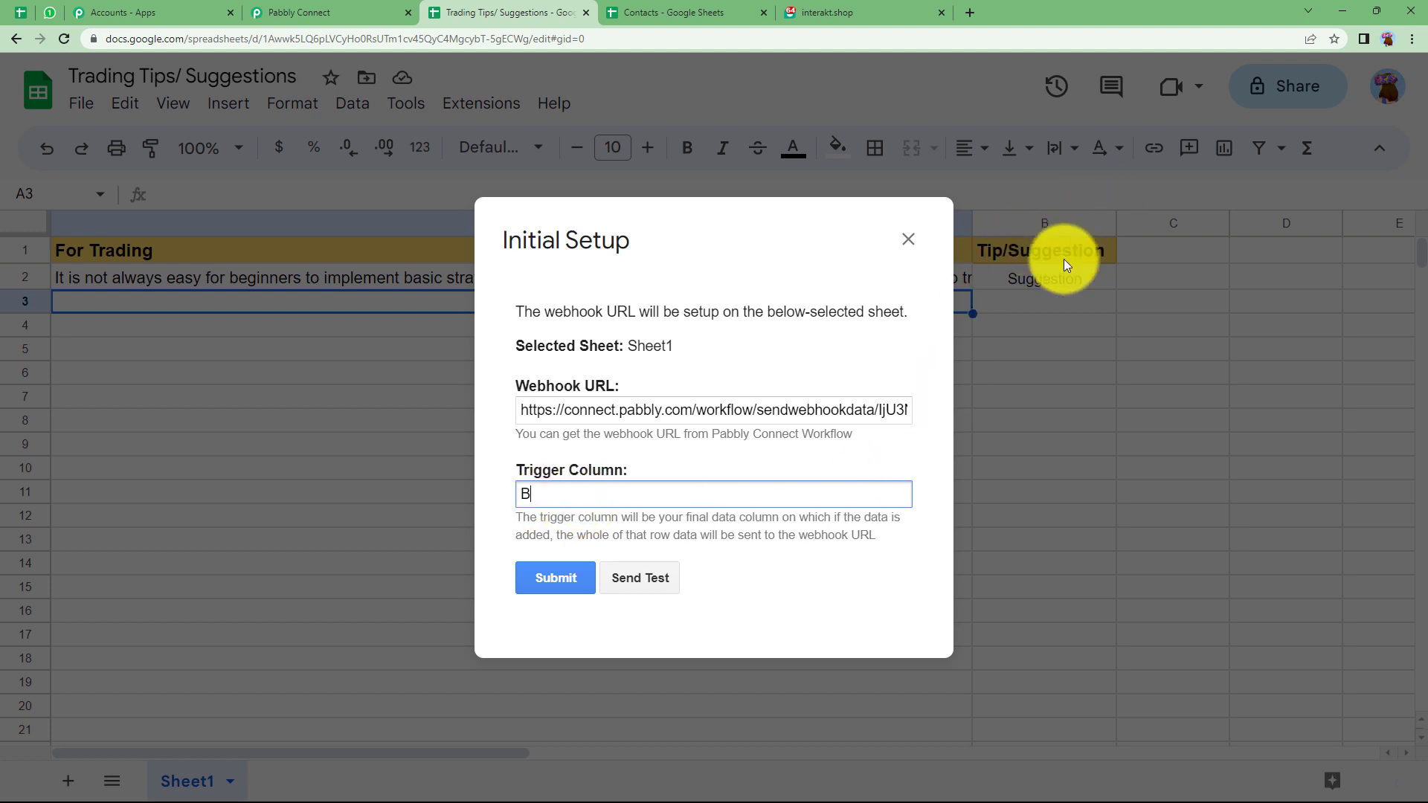
click(547, 575)
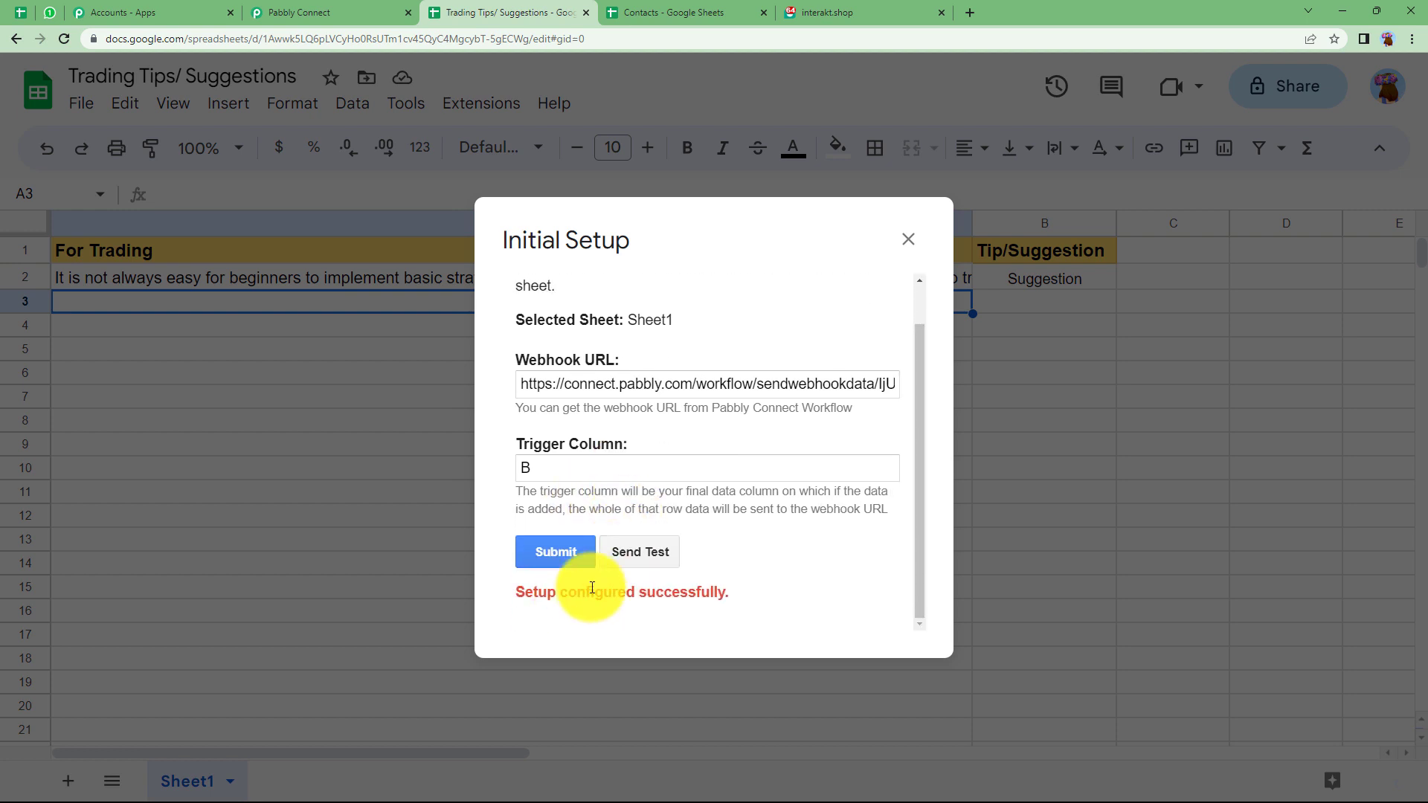
click(655, 551)
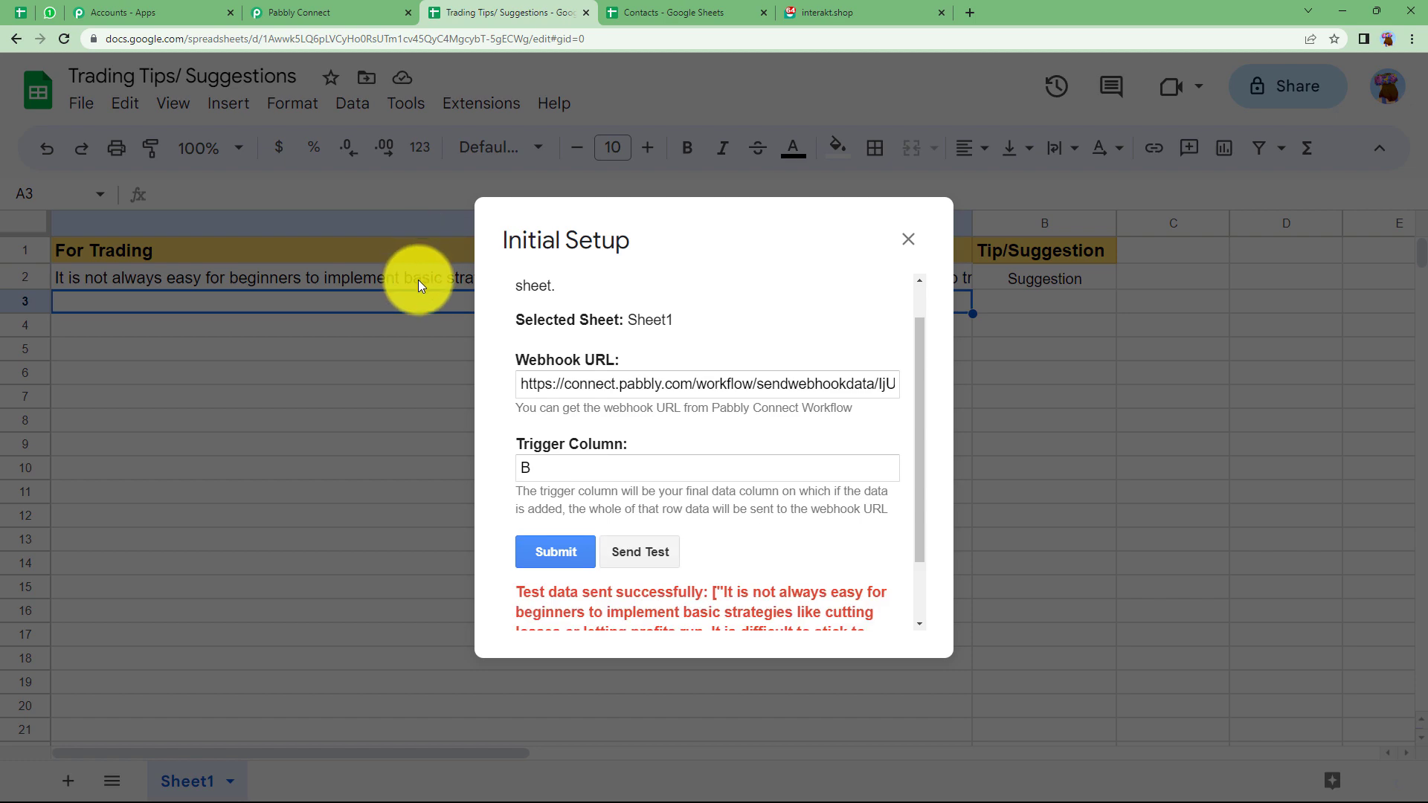
Examine the response captured by the workflow's Google Sheets trigger, including the full For Trading text, and collapse the trigger step
click(335, 13)
scroll(328, 574, down, 9)
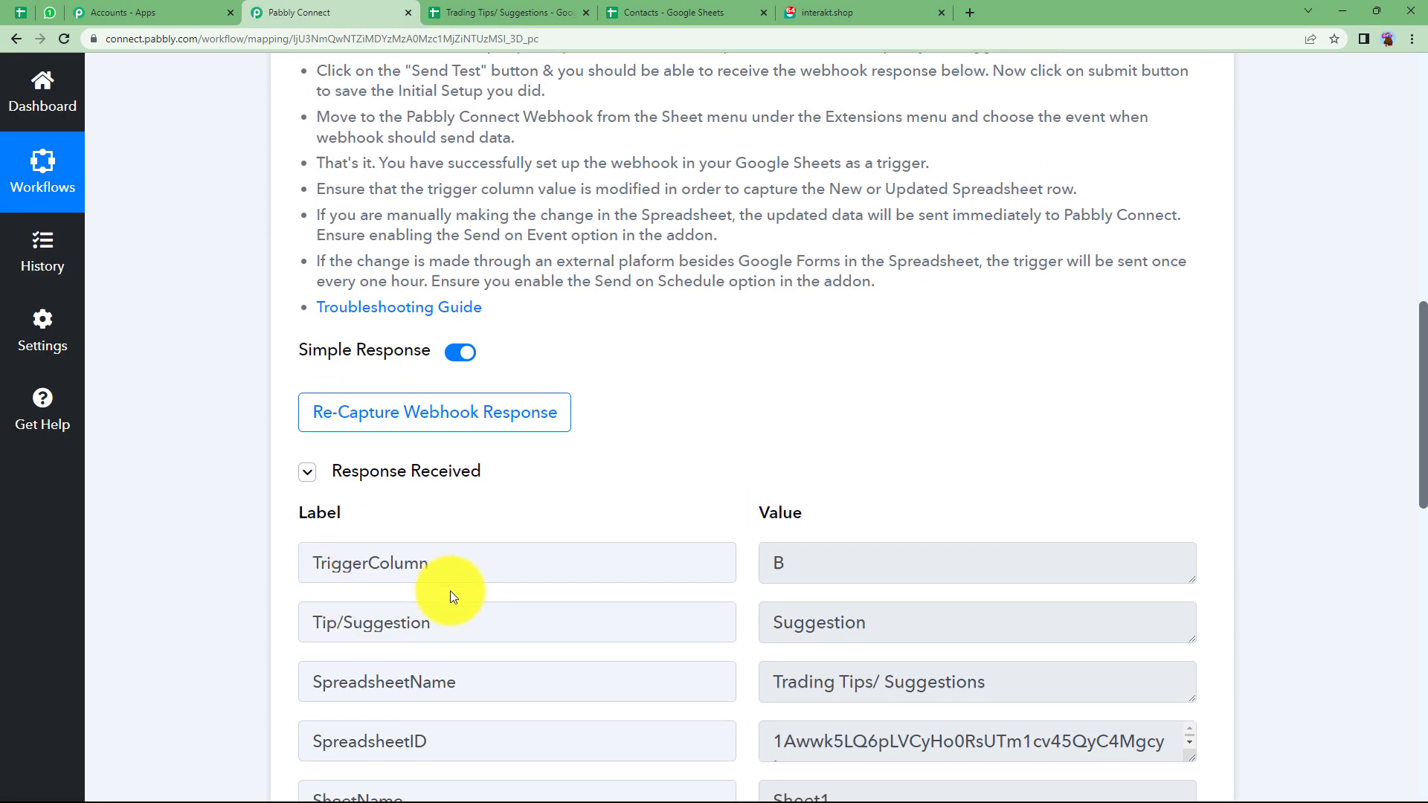
scroll(450, 592, down, 3)
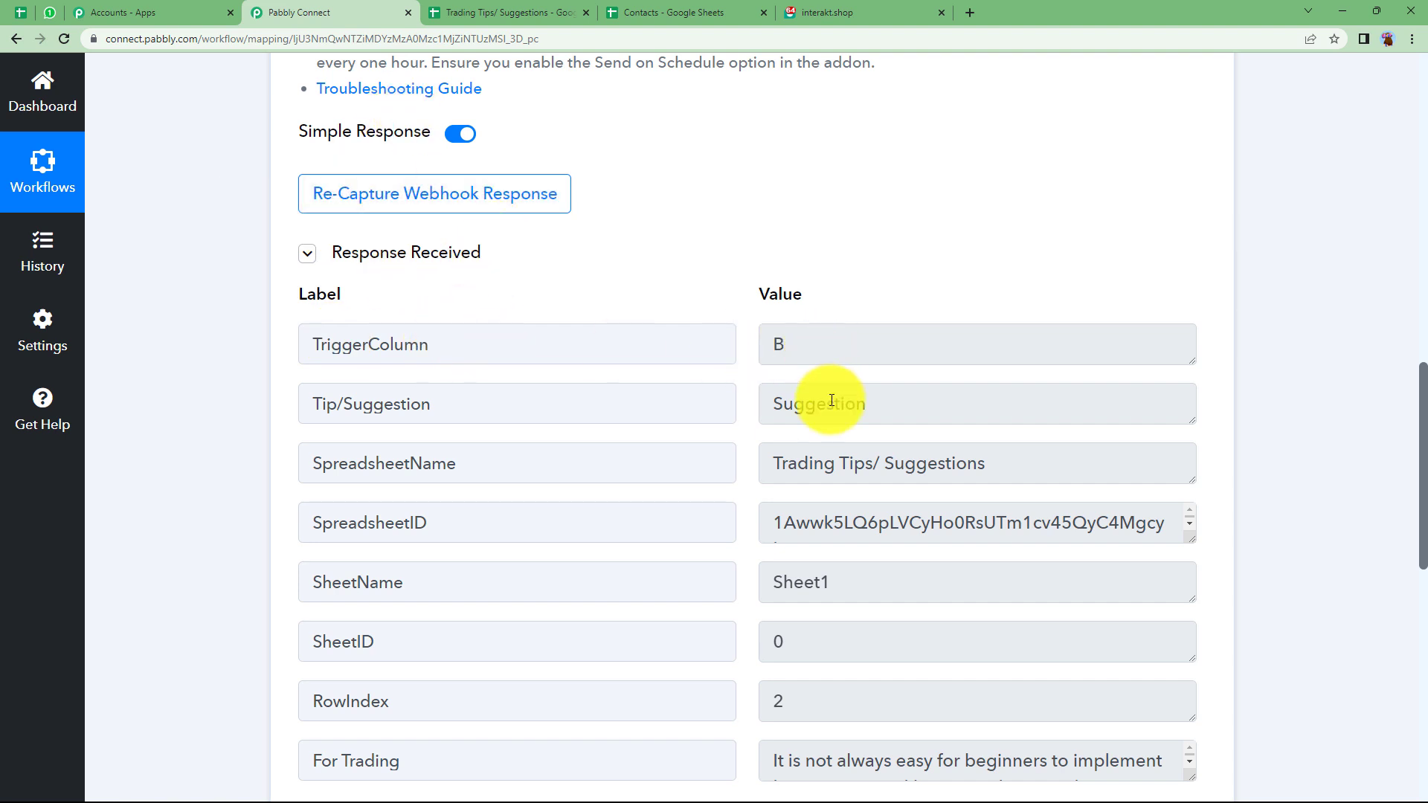
triple_click(997, 463)
scroll(693, 506, down, 3)
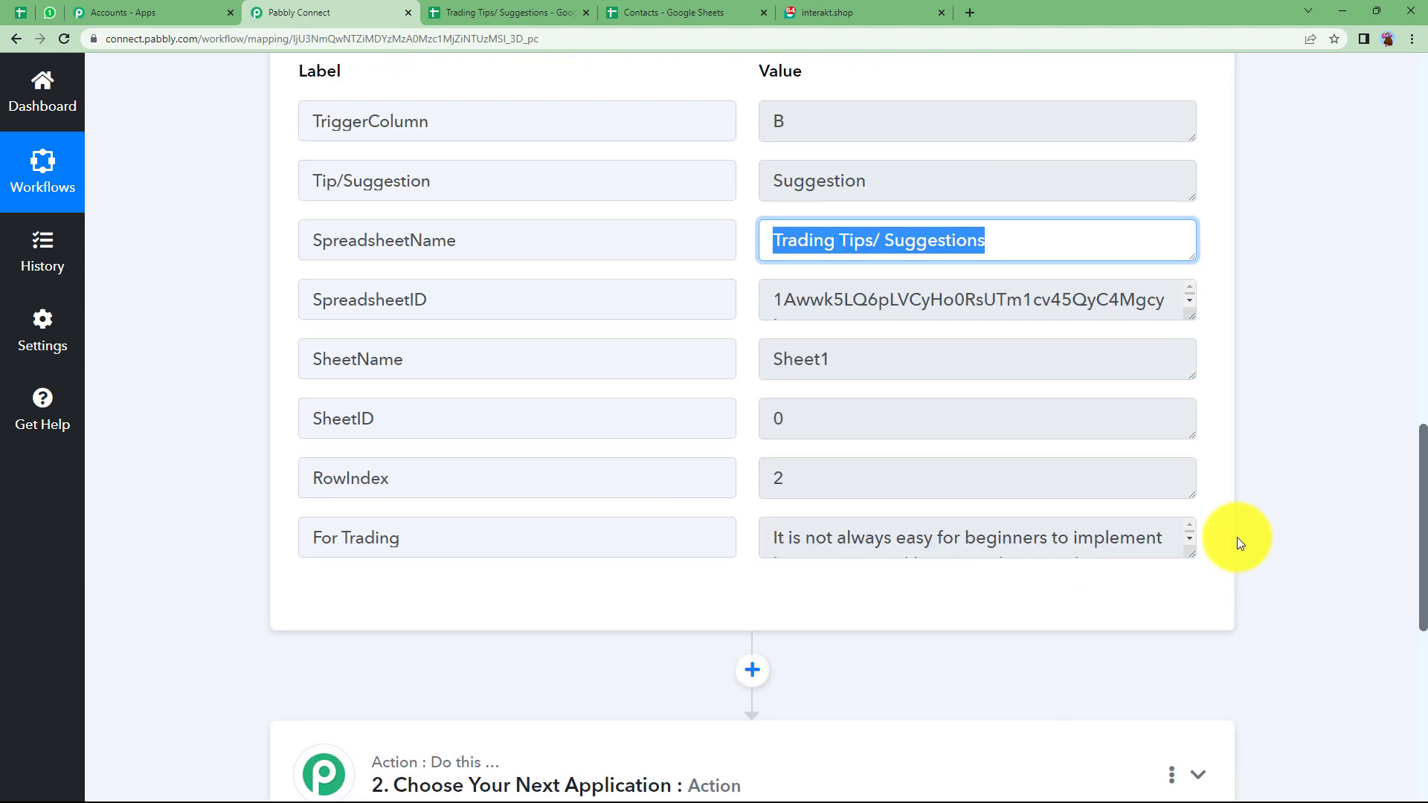
drag(1193, 556, 1193, 645)
scroll(1131, 570, down, 2)
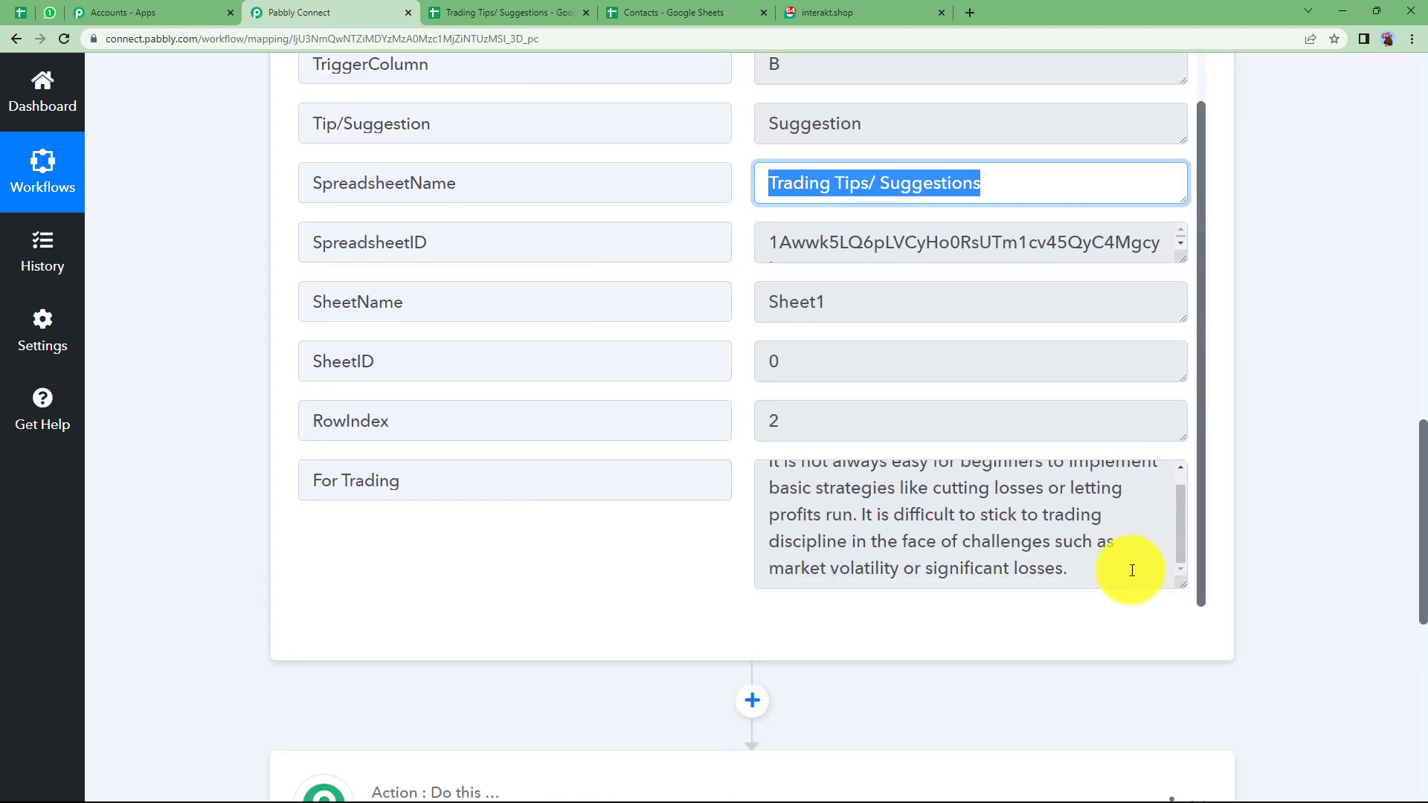
click(673, 528)
scroll(669, 526, up, 1)
scroll(239, 462, up, 2)
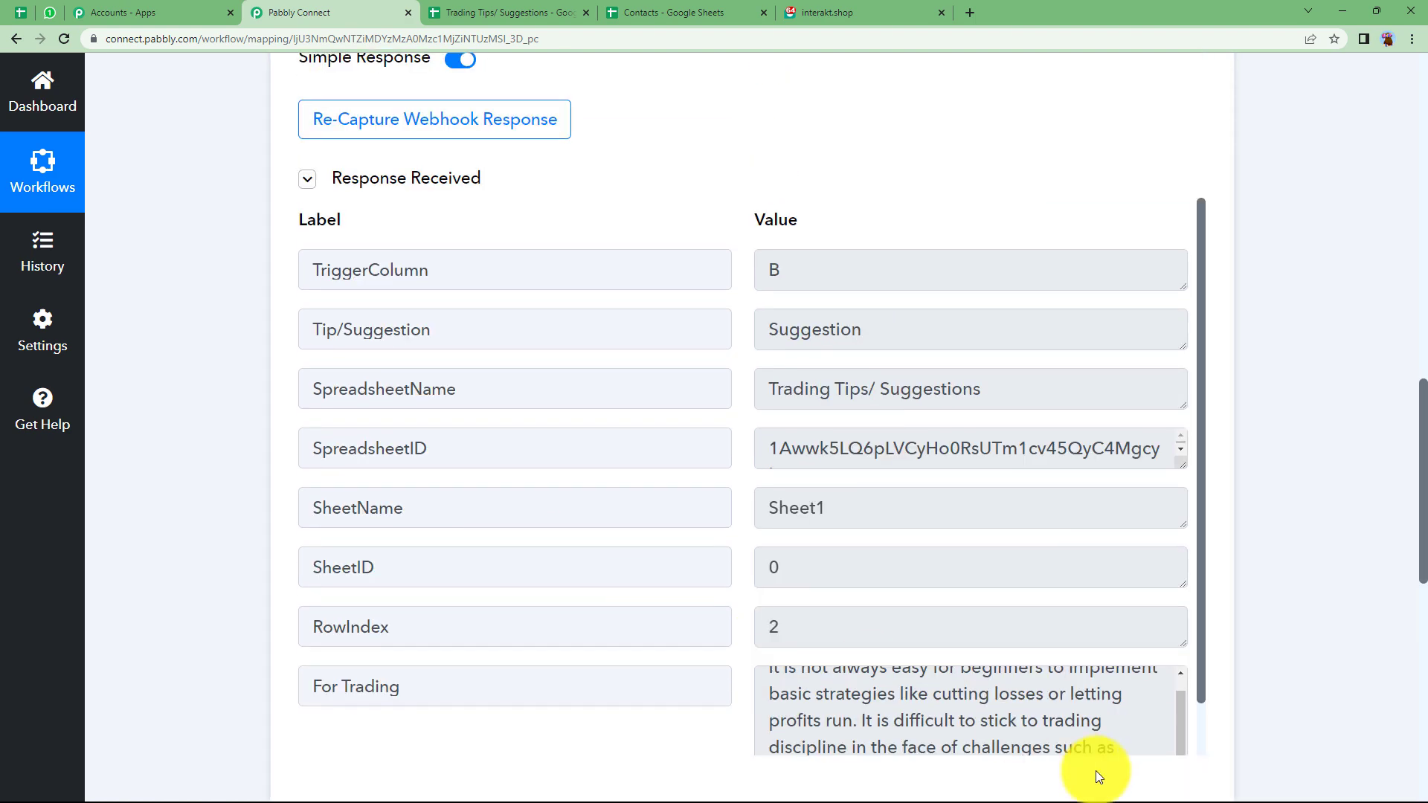
scroll(313, 313, up, 10)
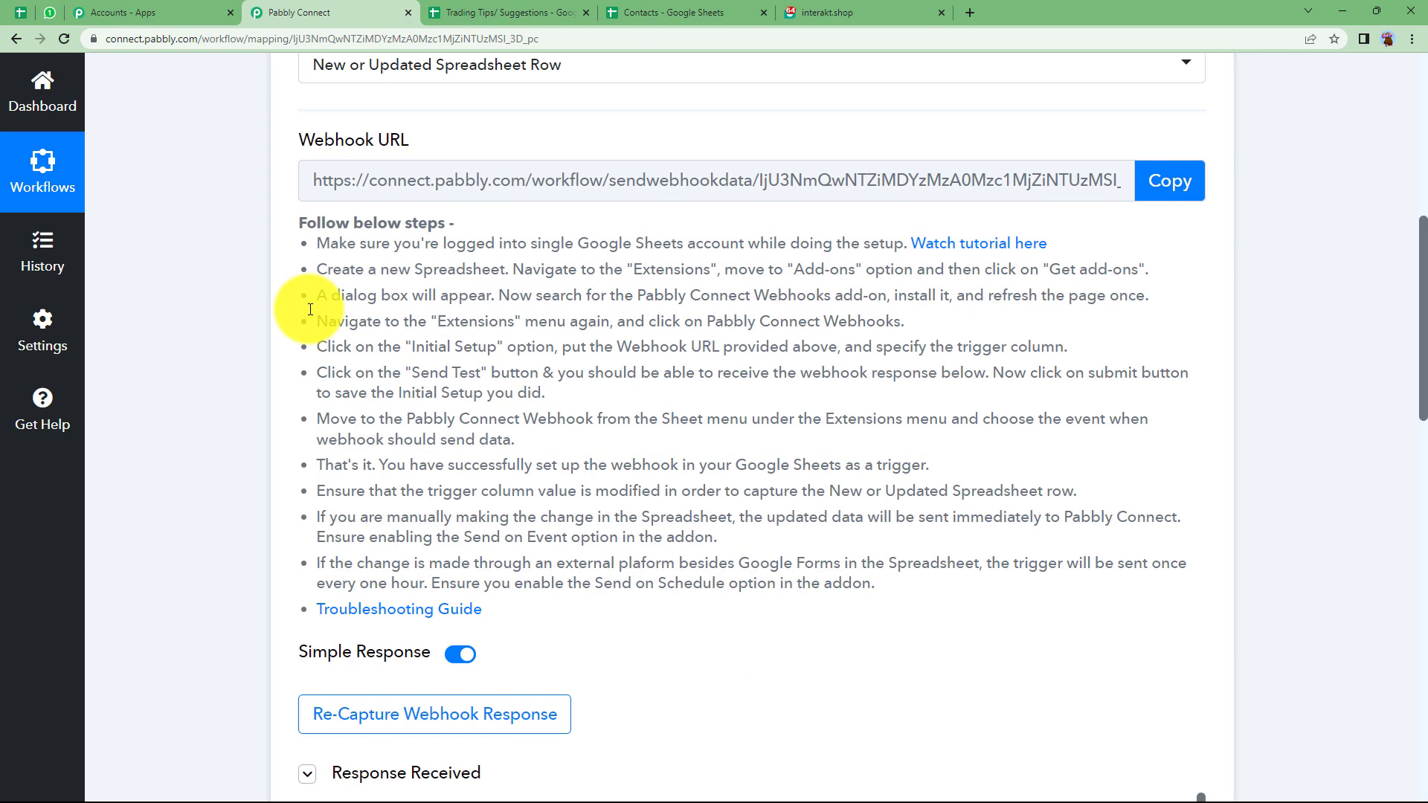
click(633, 114)
Check the Contacts spreadsheet and choose Google Sheets as the app for the workflow's second step
click(687, 10)
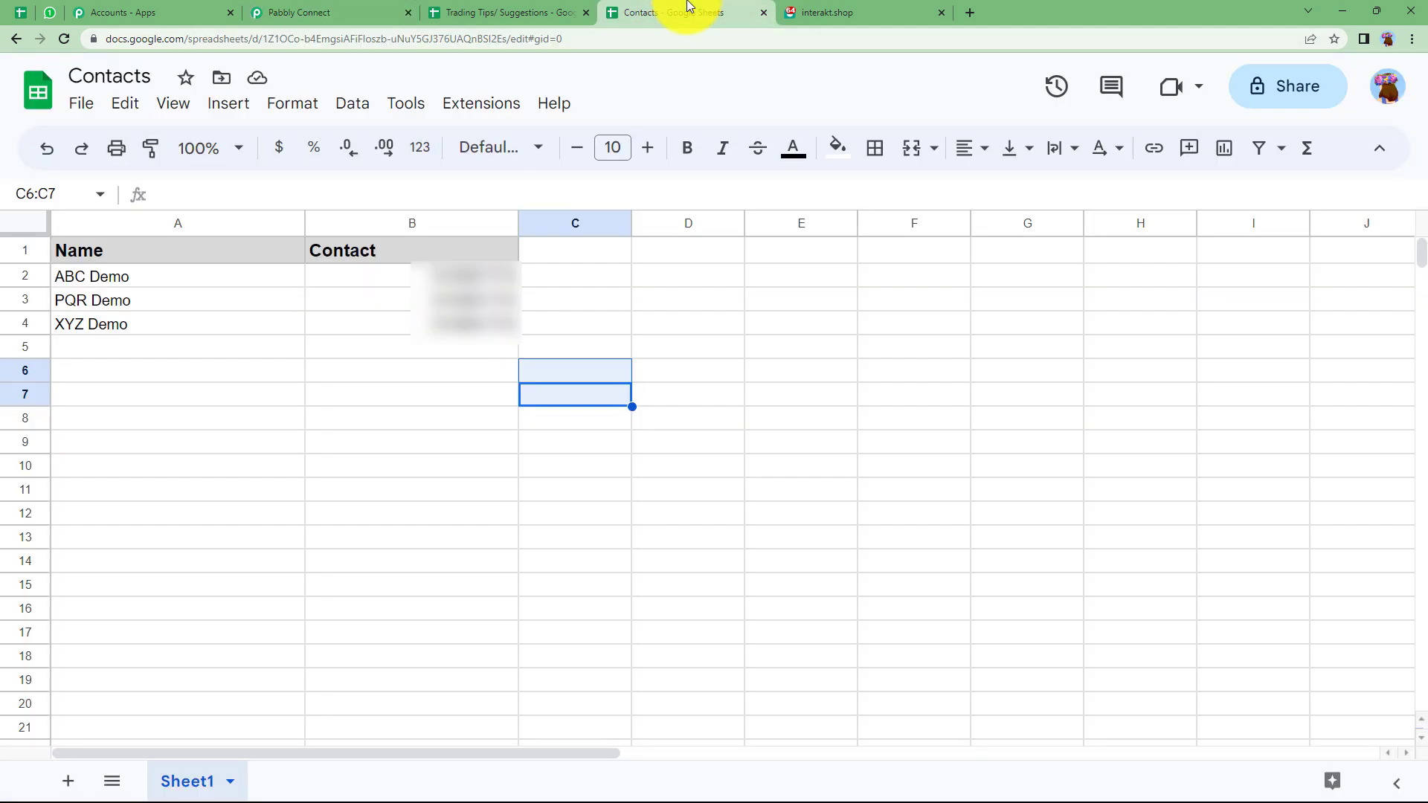
click(328, 11)
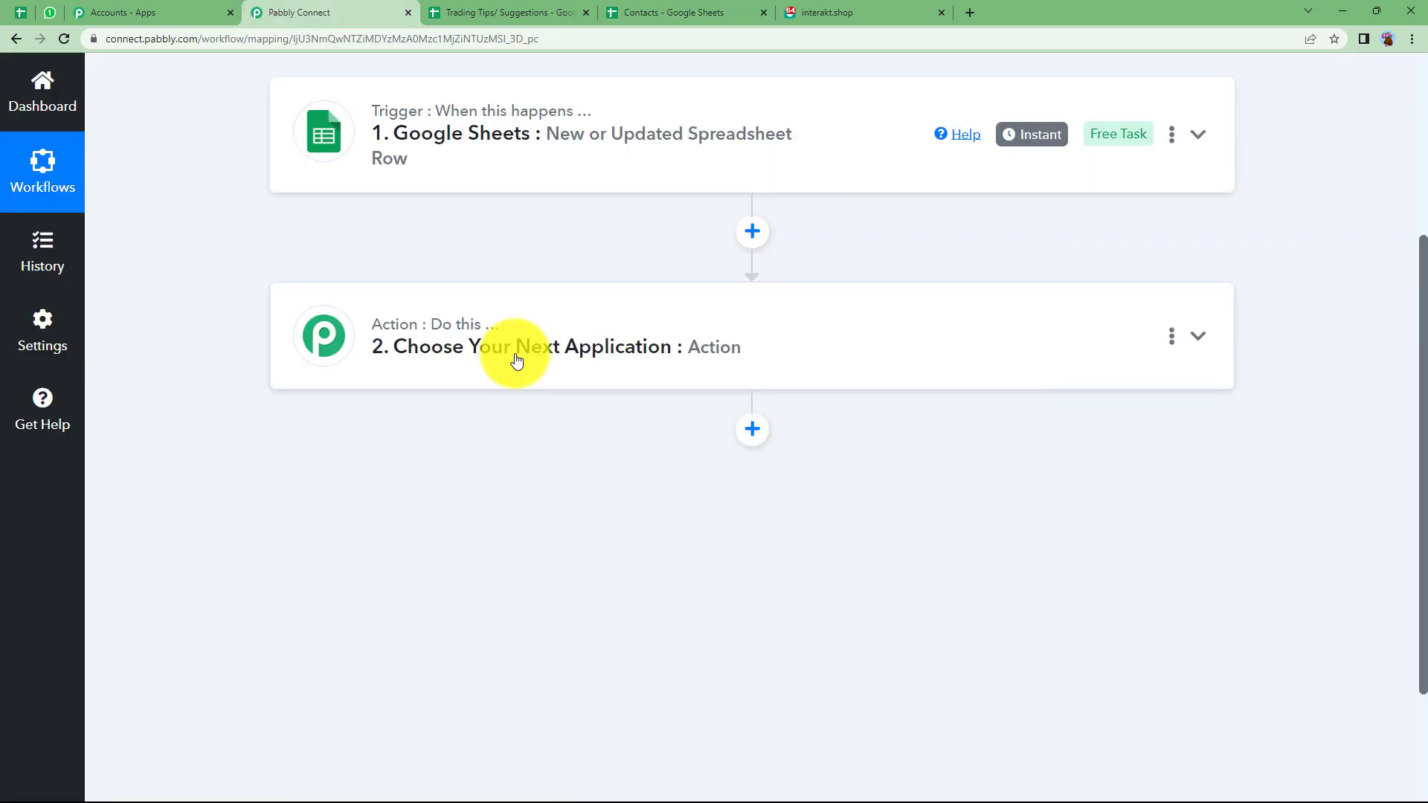
click(516, 361)
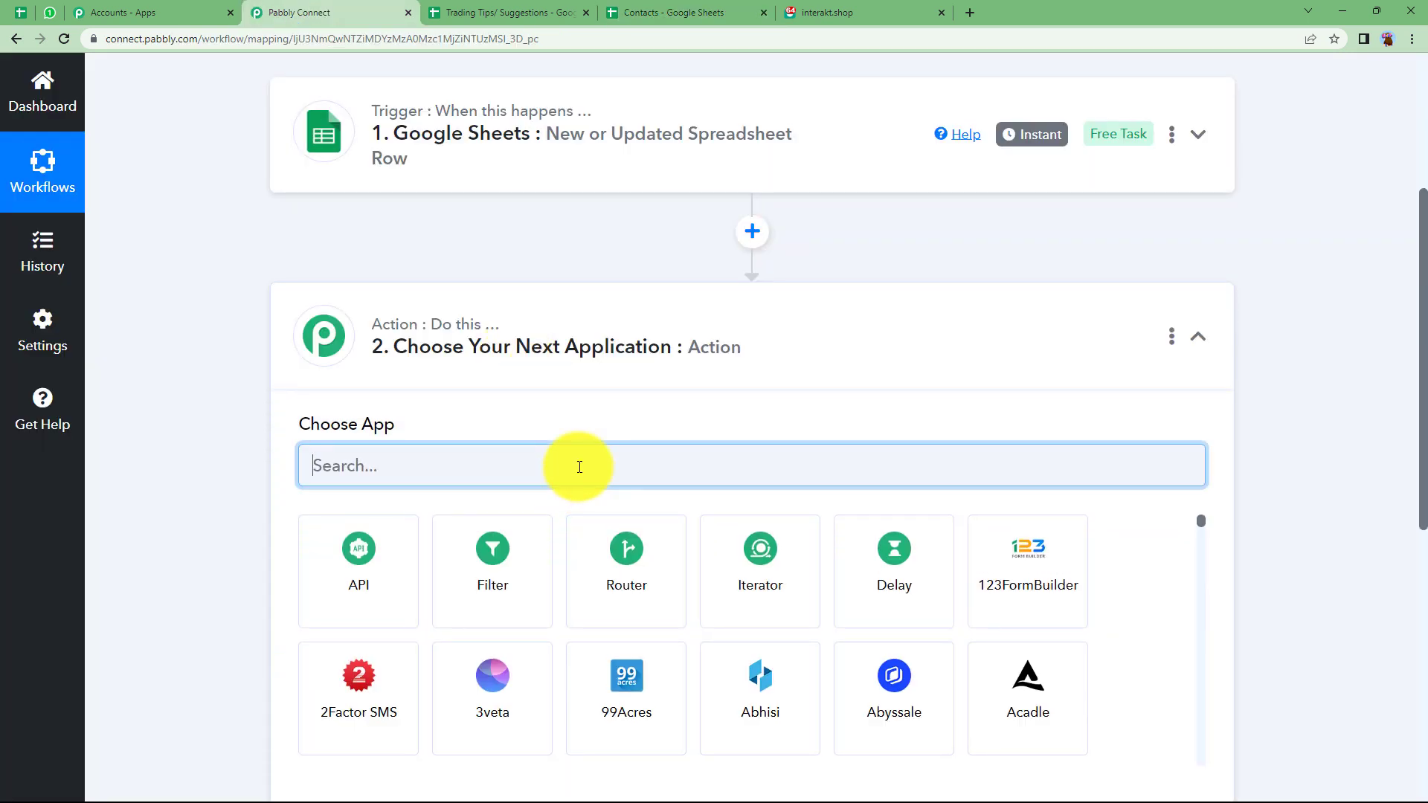
text(SHEETS)
click(398, 578)
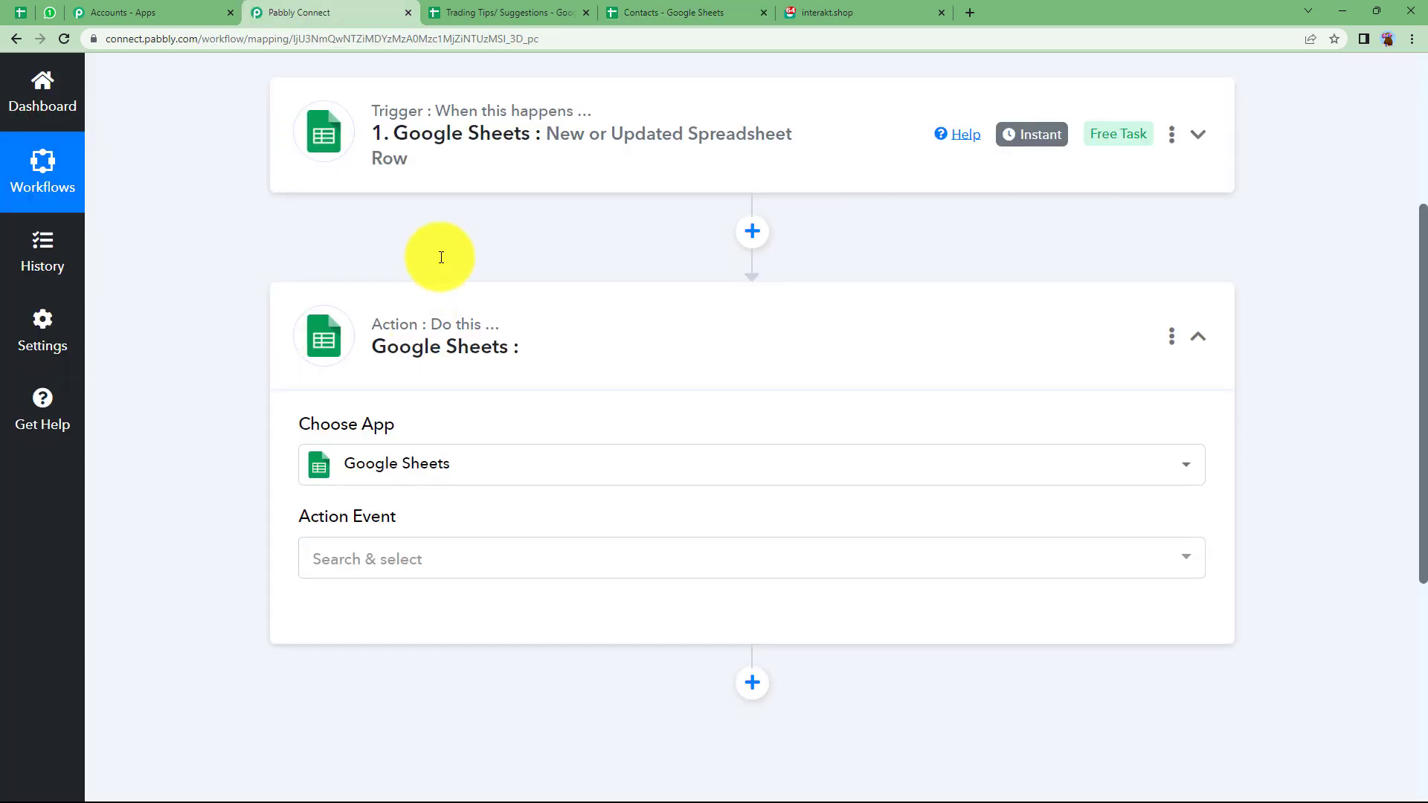
Close the Initial Setup in the Trading Tips/ Suggestions spreadsheet and enable Send On Event for the Pabbly Connect Webhooks add-on
click(496, 14)
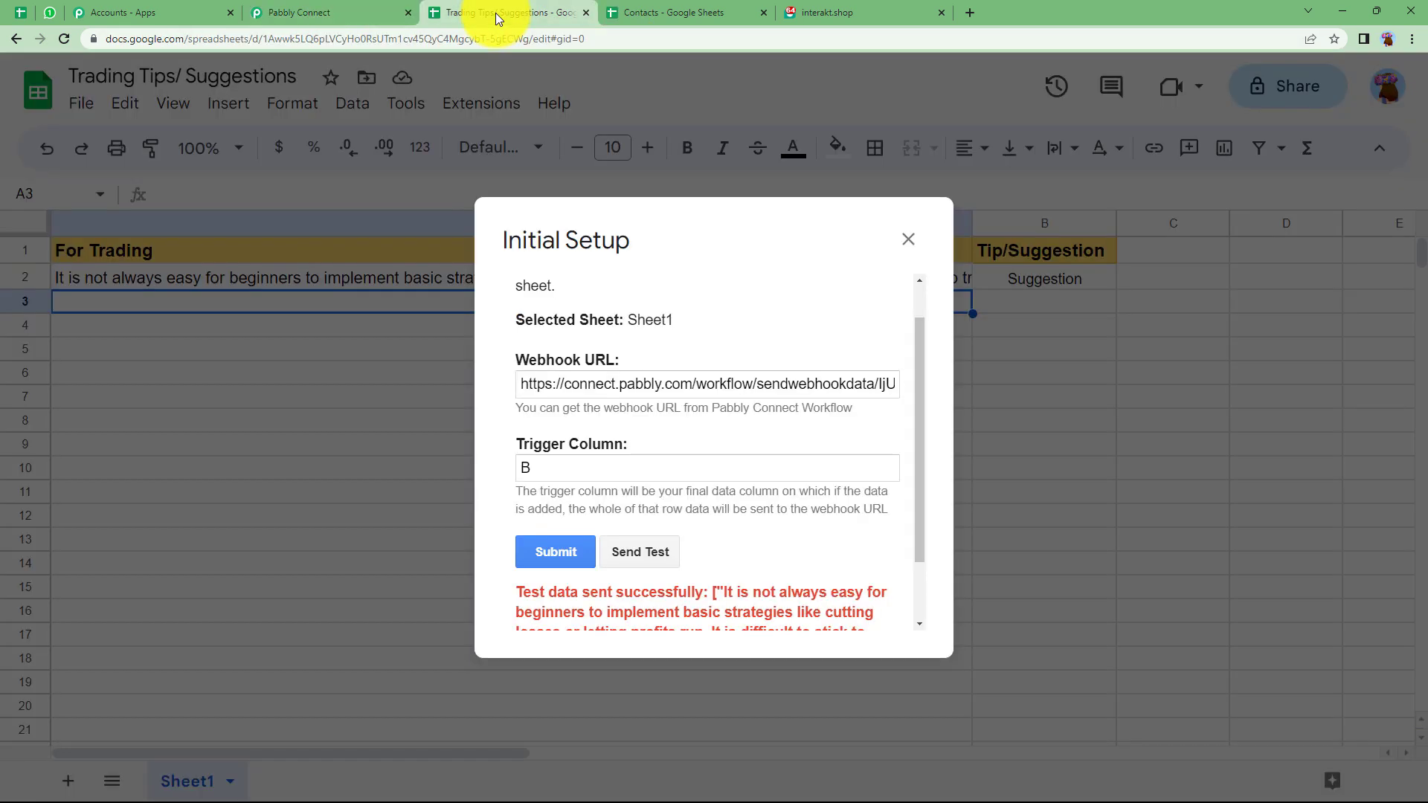
click(908, 239)
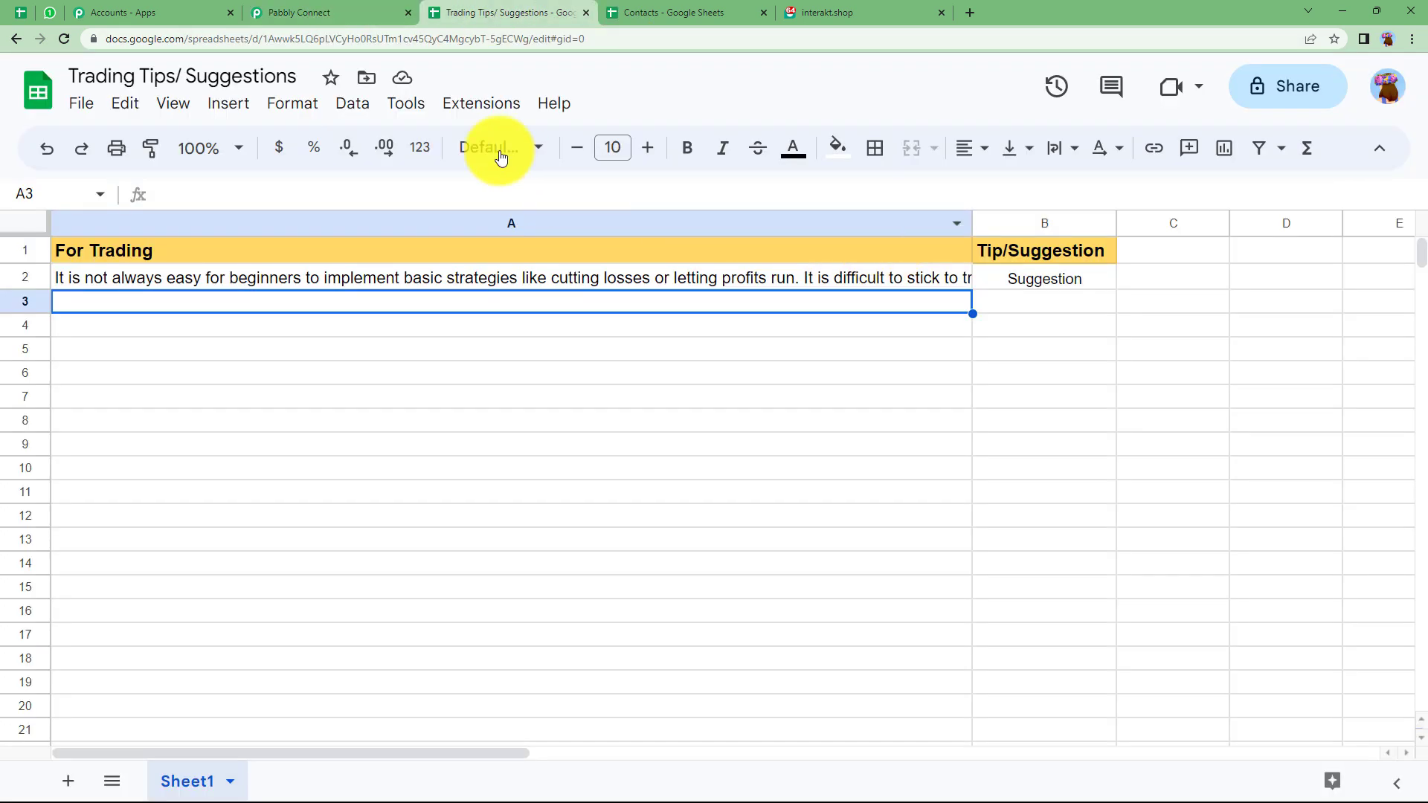
click(482, 106)
mouse_move(605, 322)
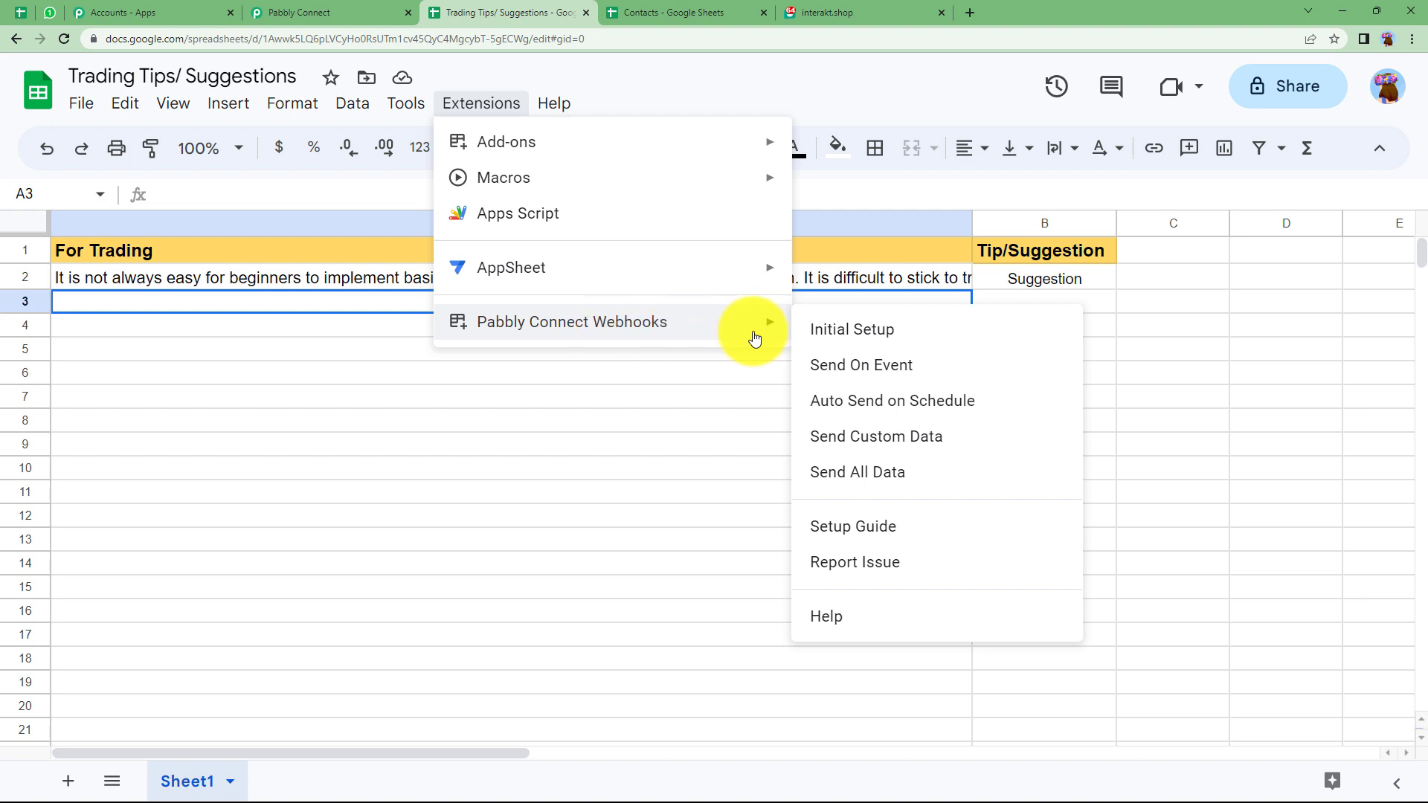
click(854, 369)
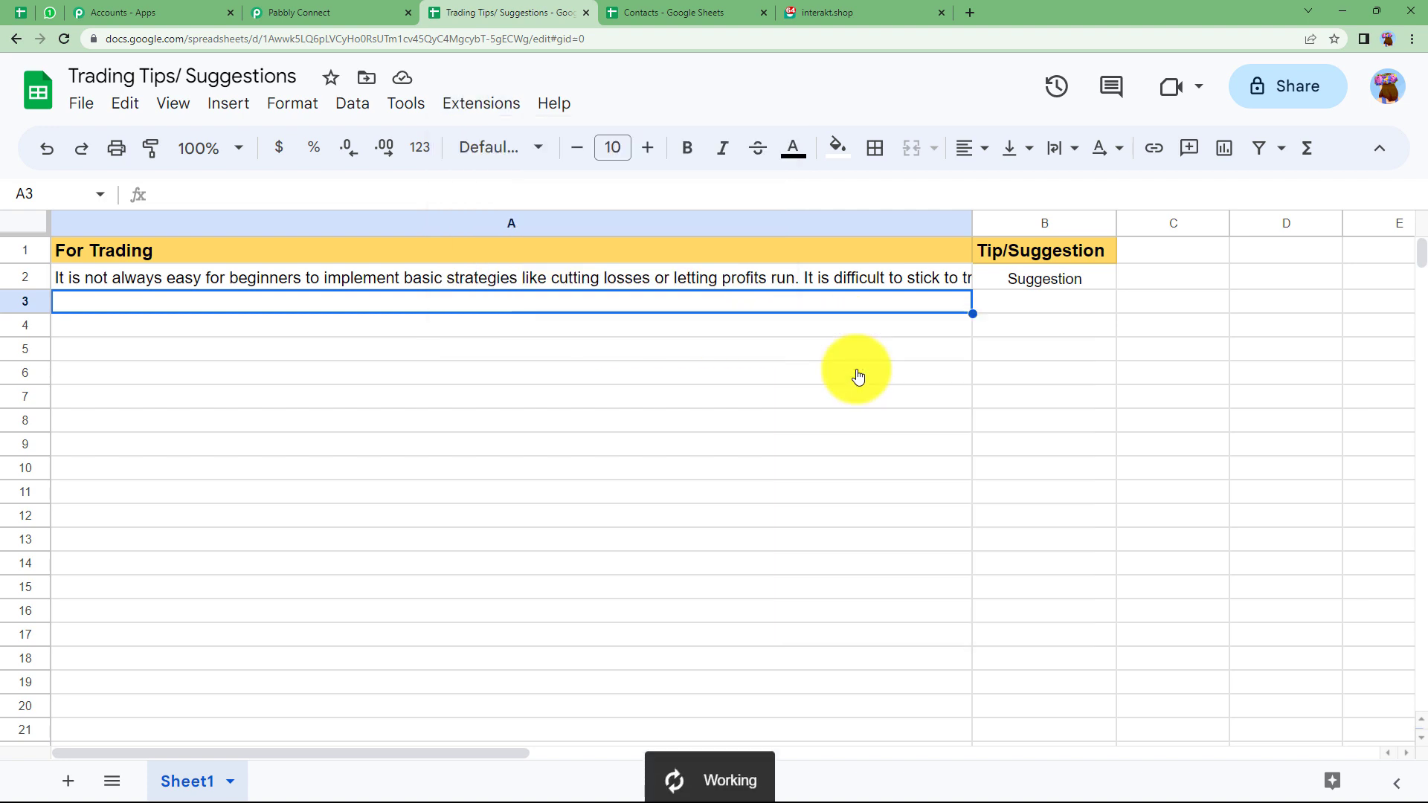
click(647, 334)
click(639, 349)
click(635, 371)
Set the Google Sheets action event to Get Row(s) and view the rows of the Contacts spreadsheet
click(320, 12)
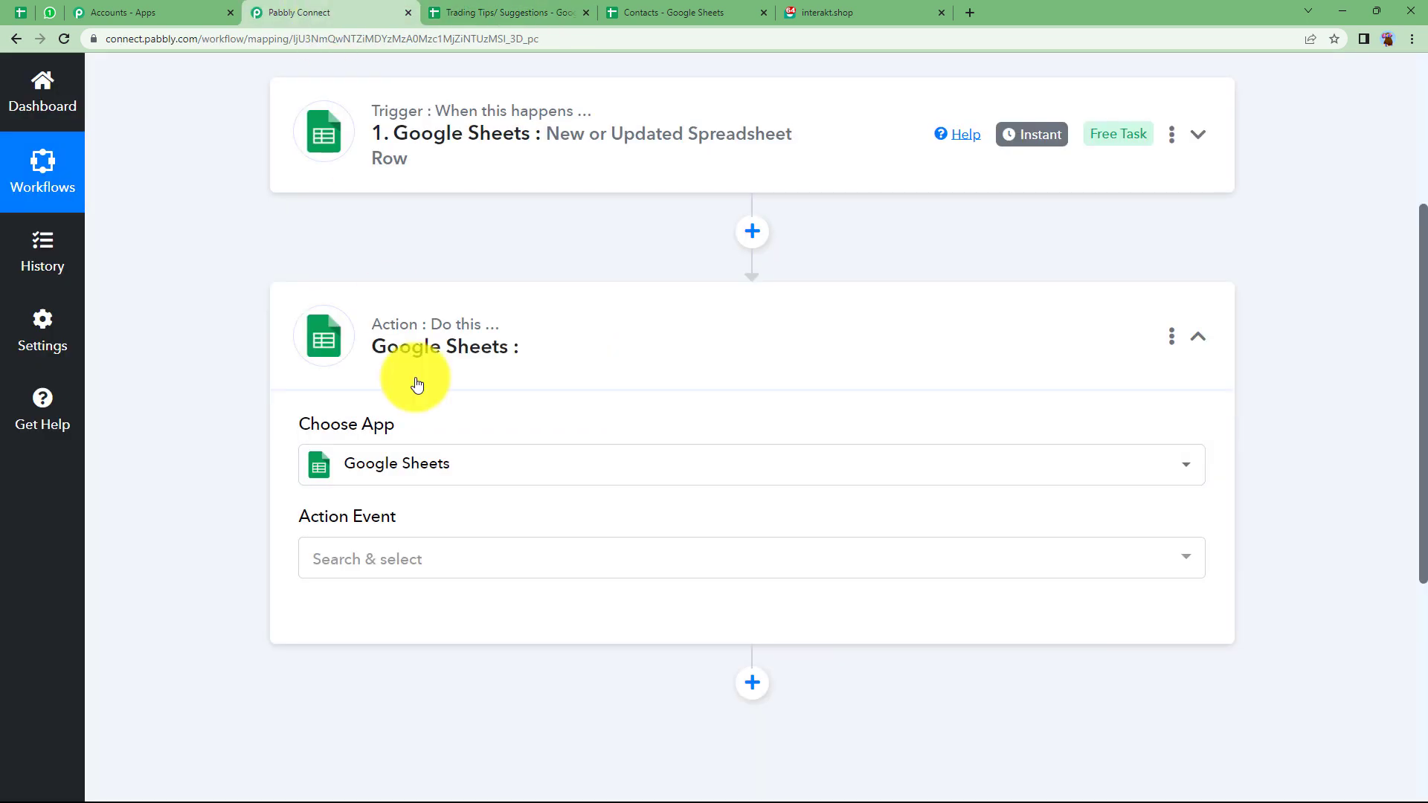
click(510, 12)
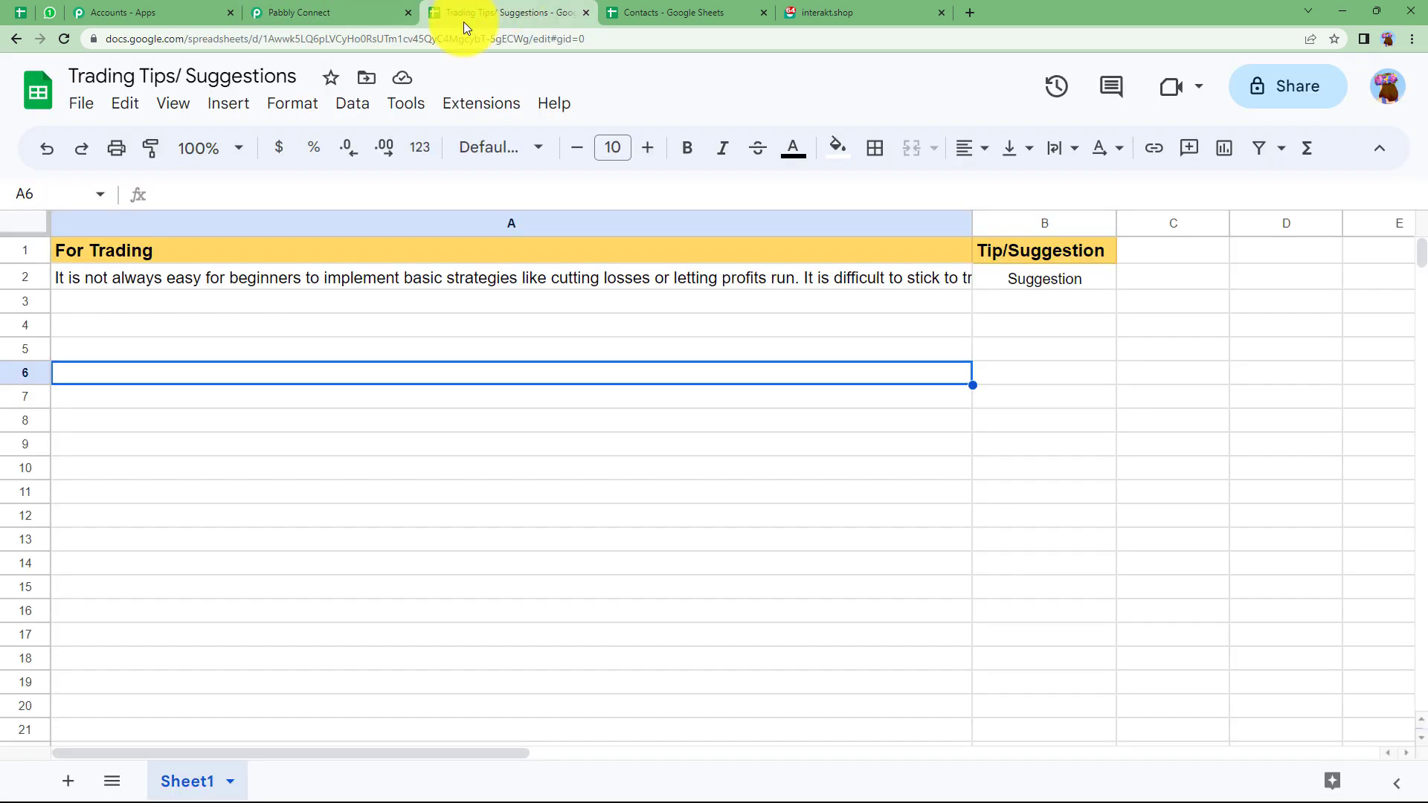
click(317, 11)
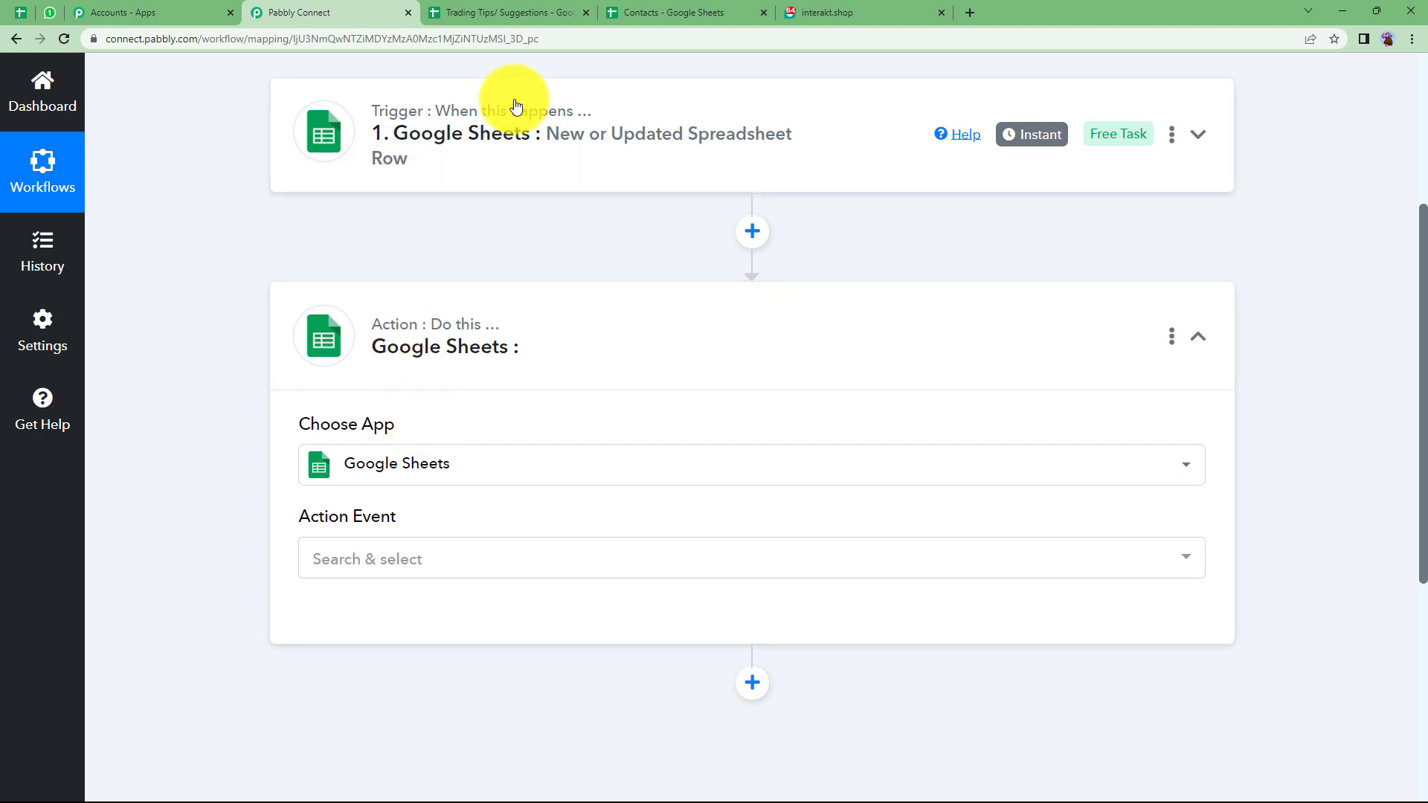
click(654, 13)
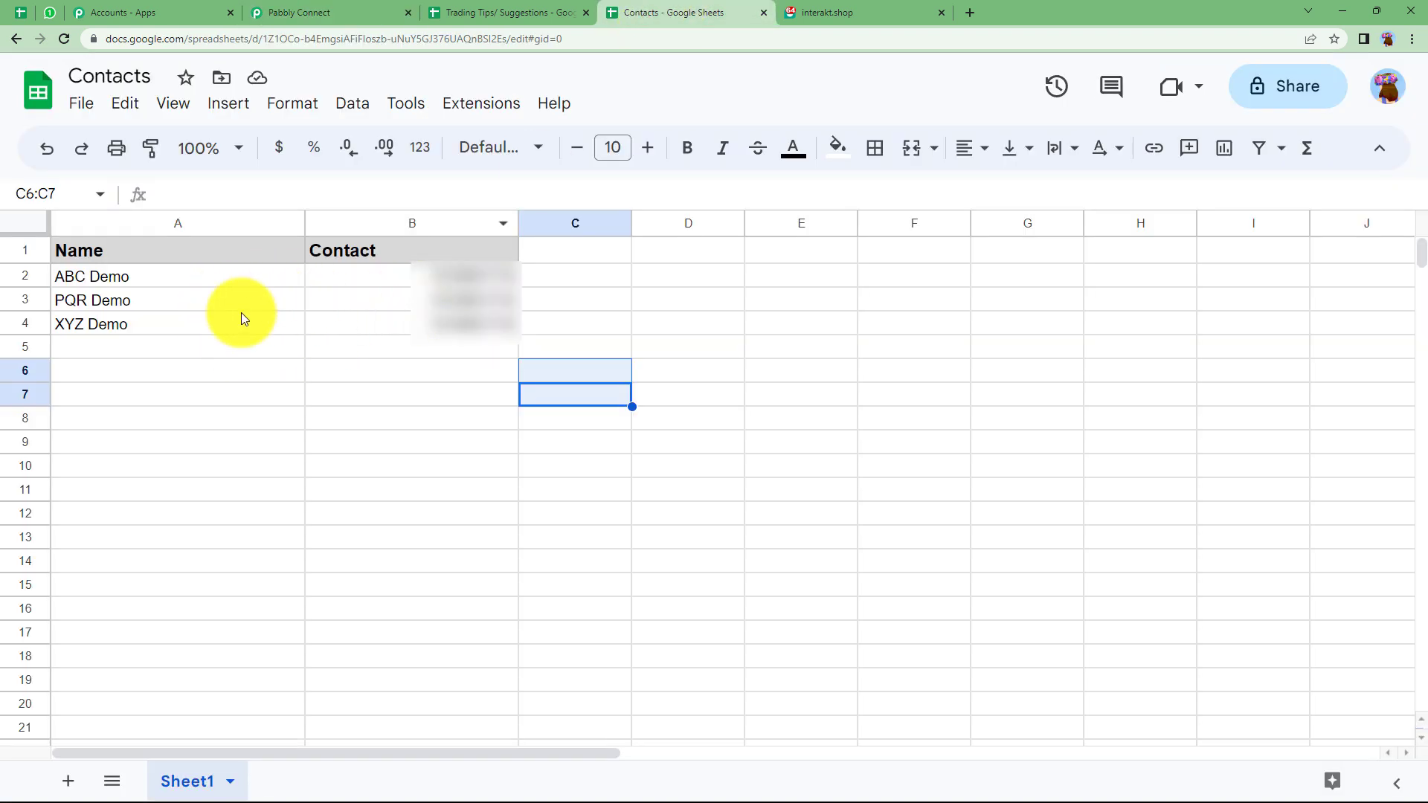
click(351, 12)
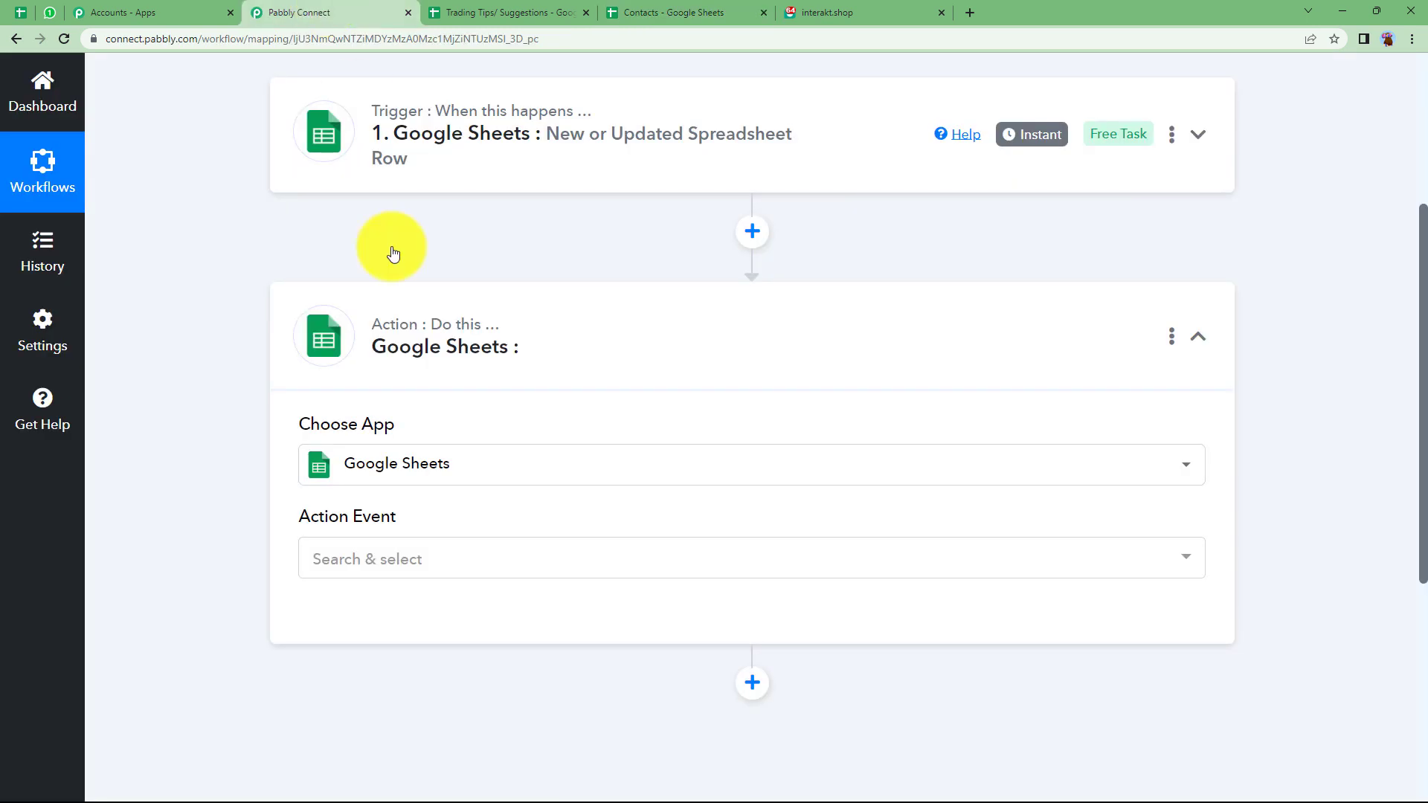
click(402, 562)
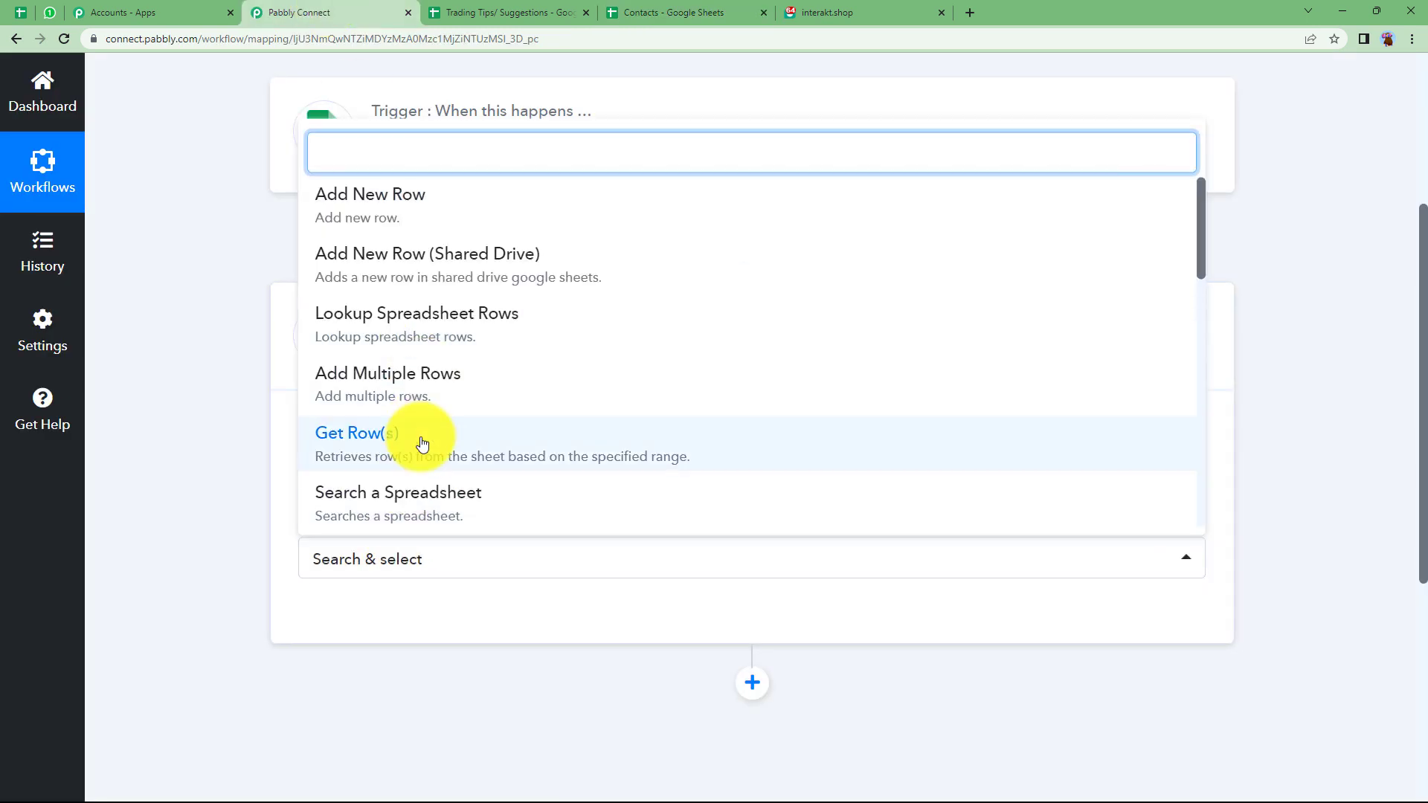
click(378, 446)
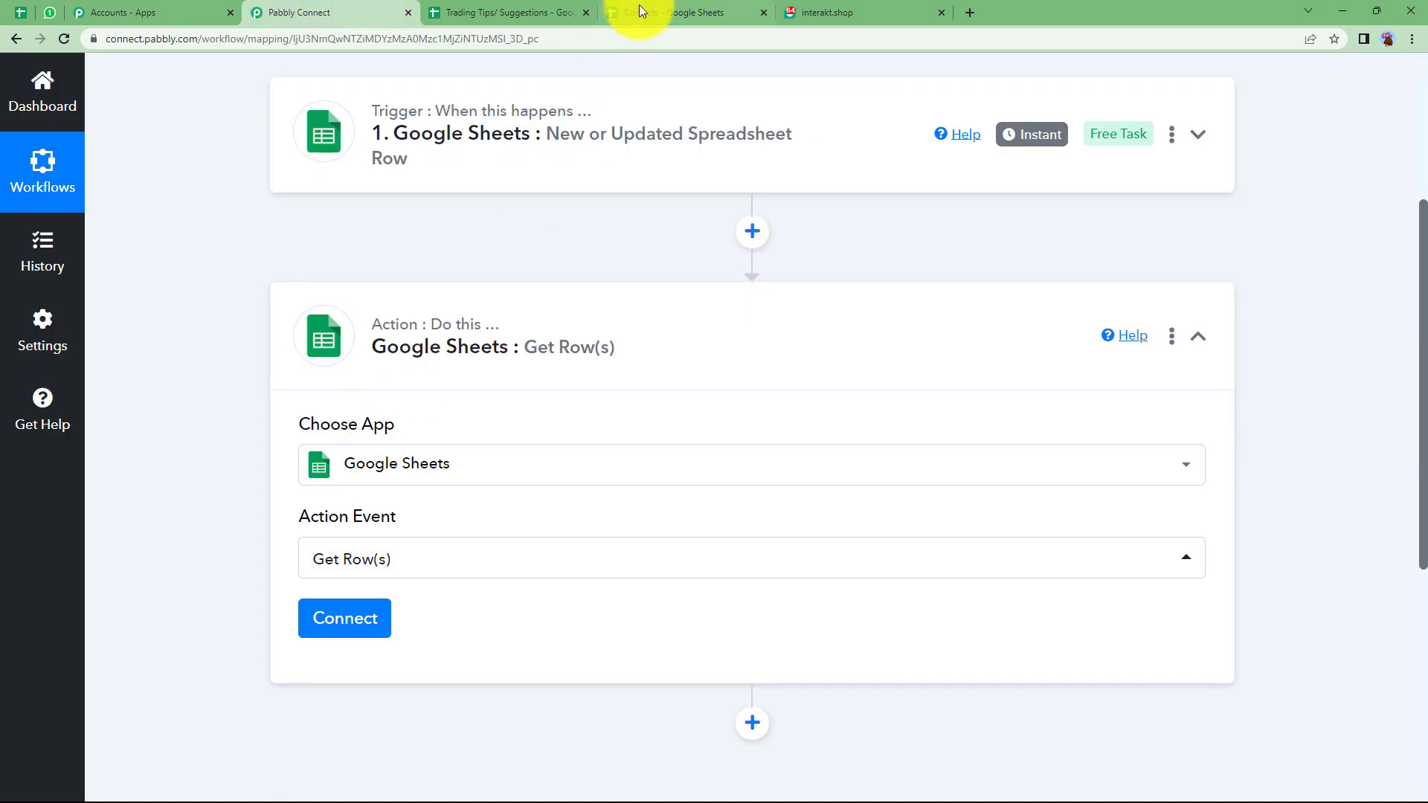
click(641, 11)
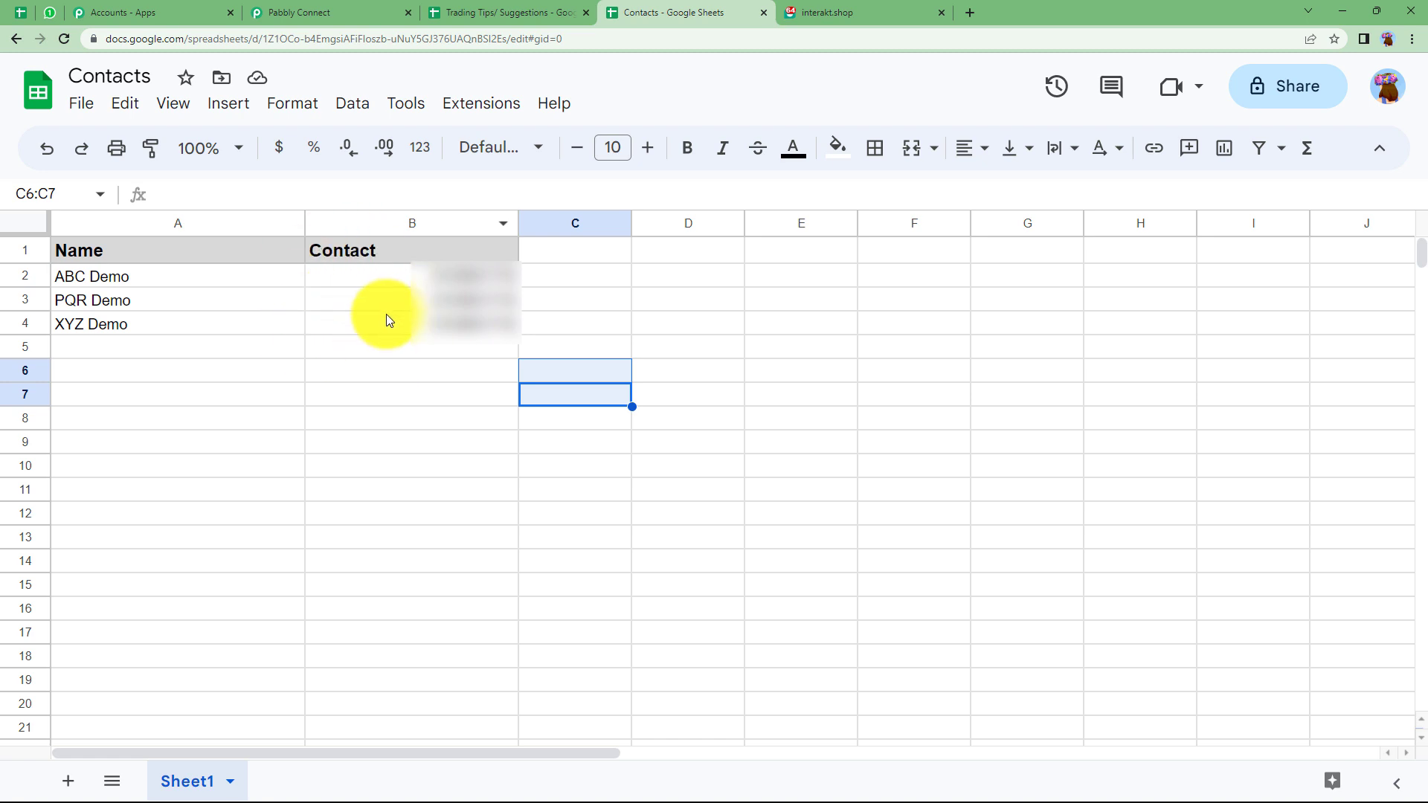
Connect the Get Row(s) action through a new Google Sheets connection, authorizing Pabbly Connect Sheets to access the Google account
click(367, 10)
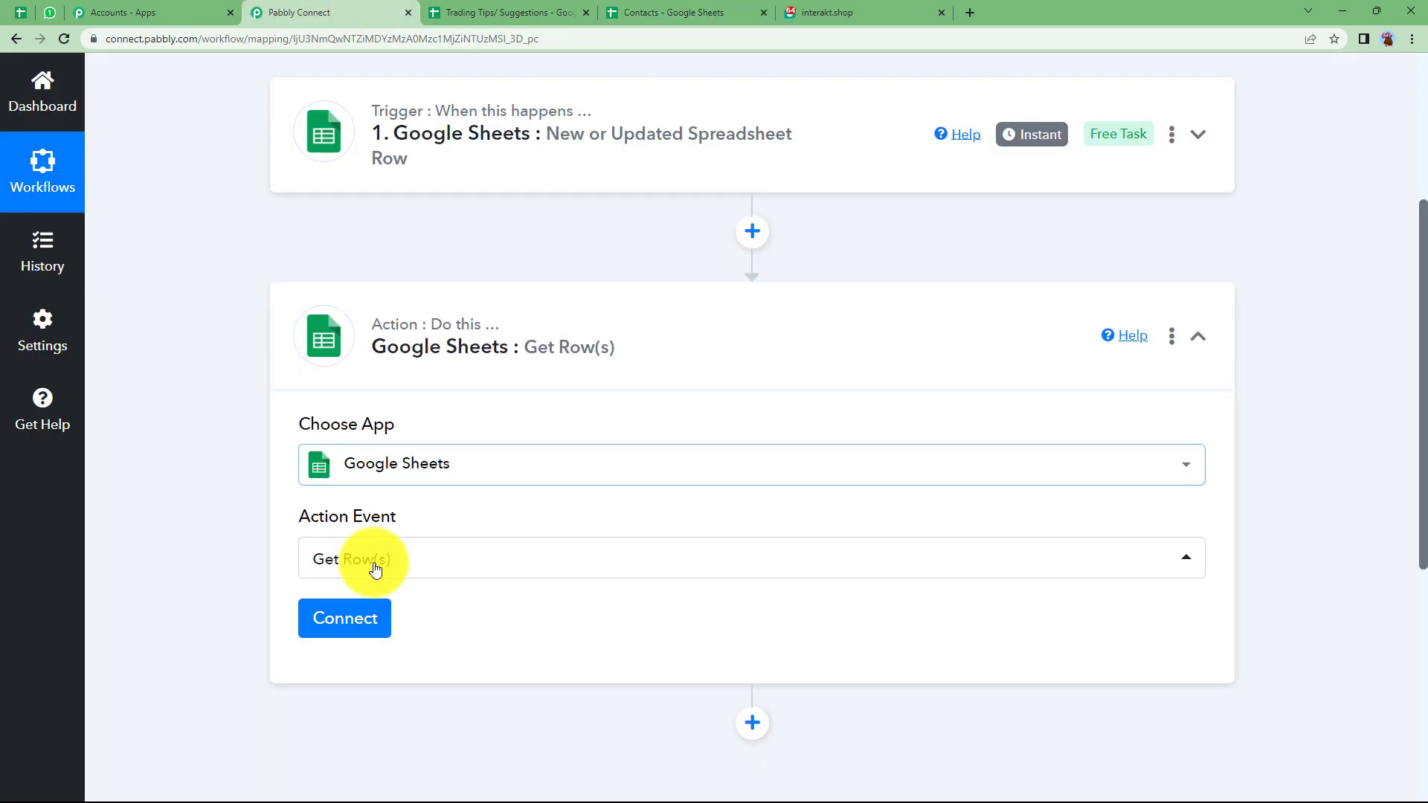
click(356, 620)
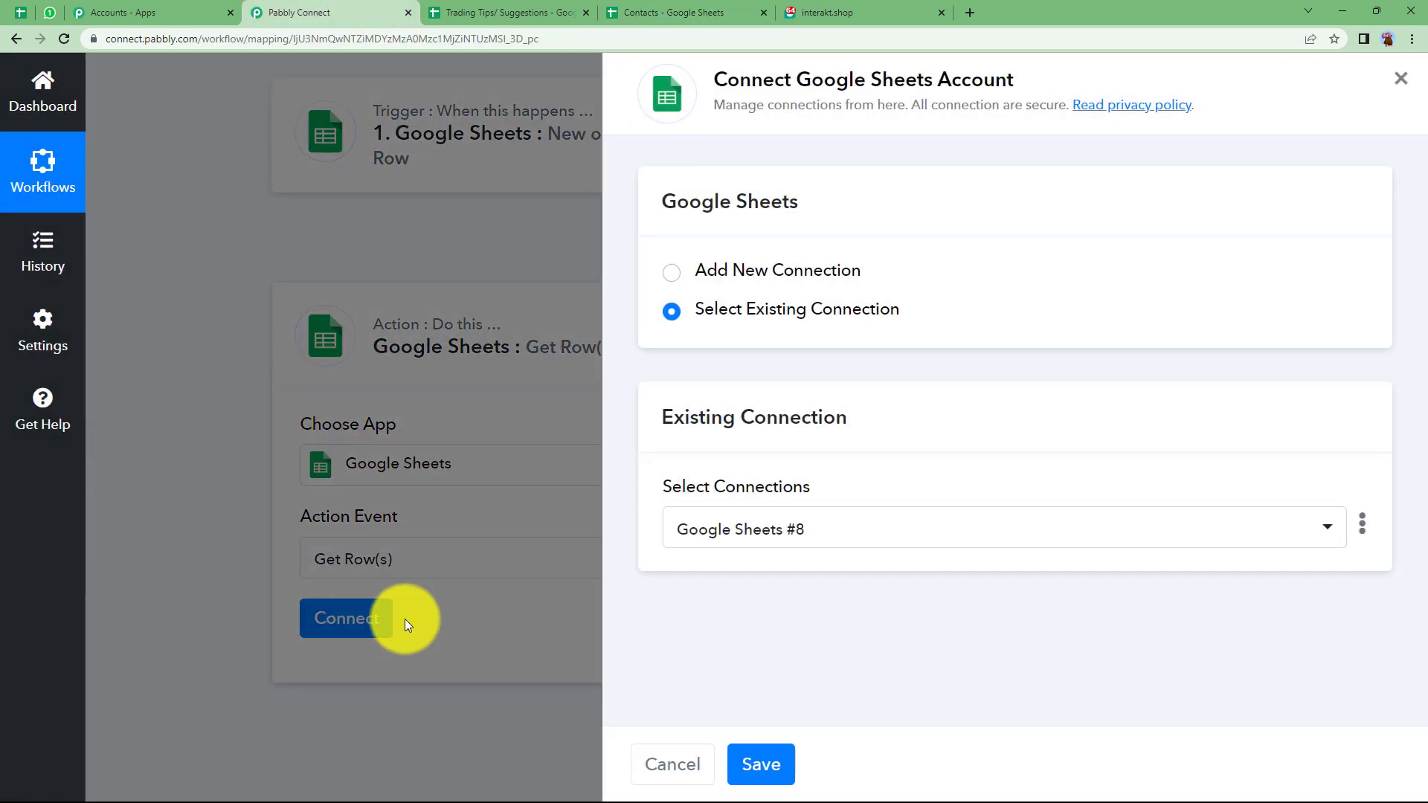
click(765, 270)
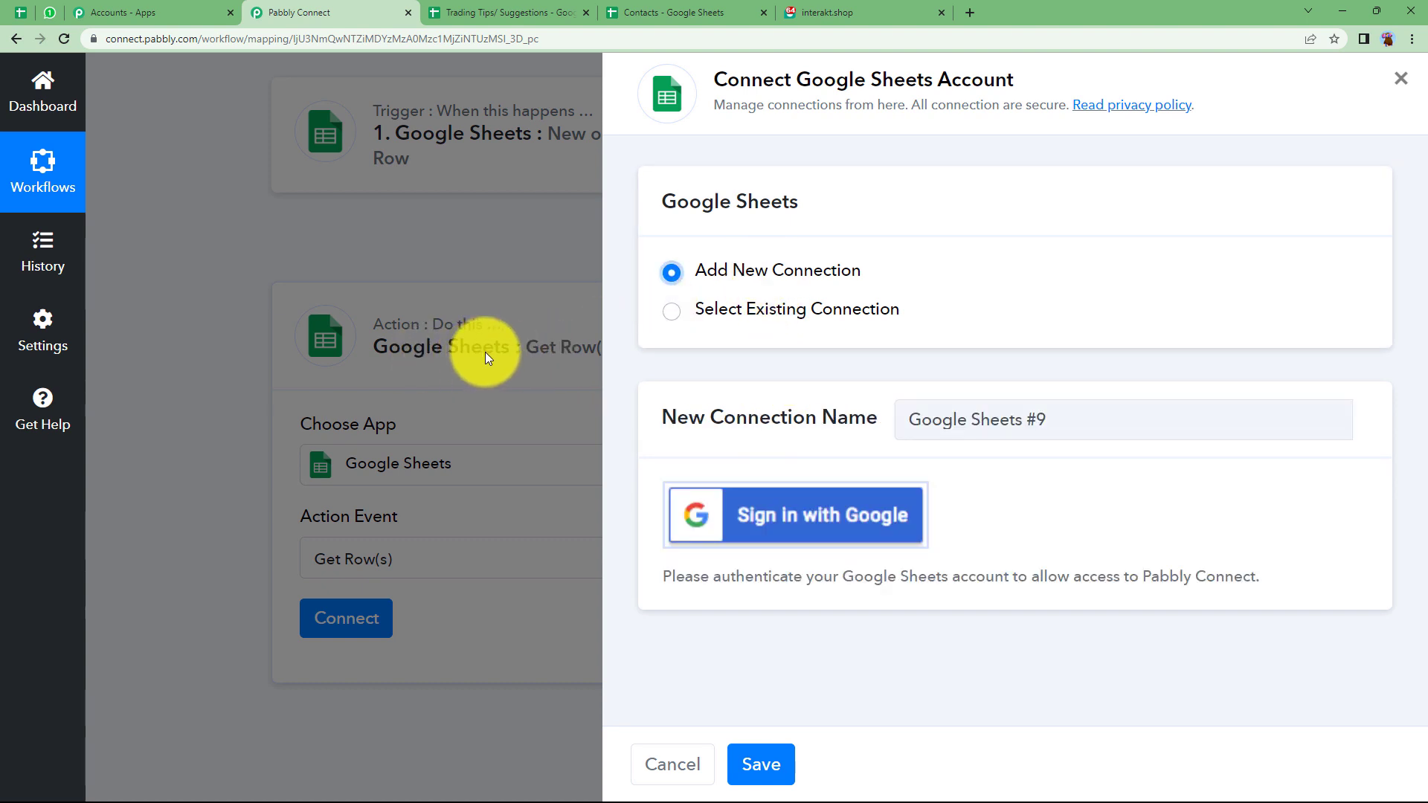
click(743, 529)
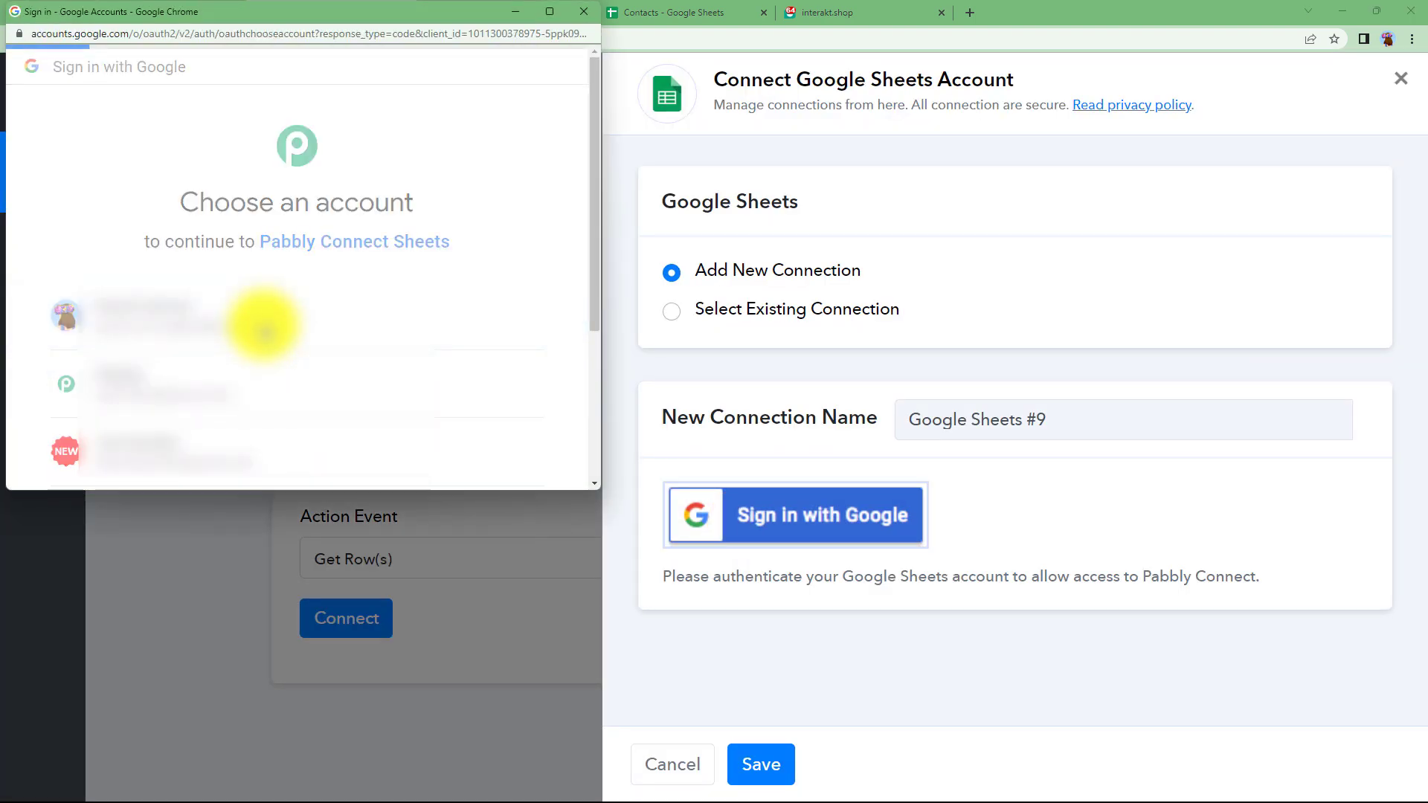
click(263, 324)
scroll(312, 349, down, 5)
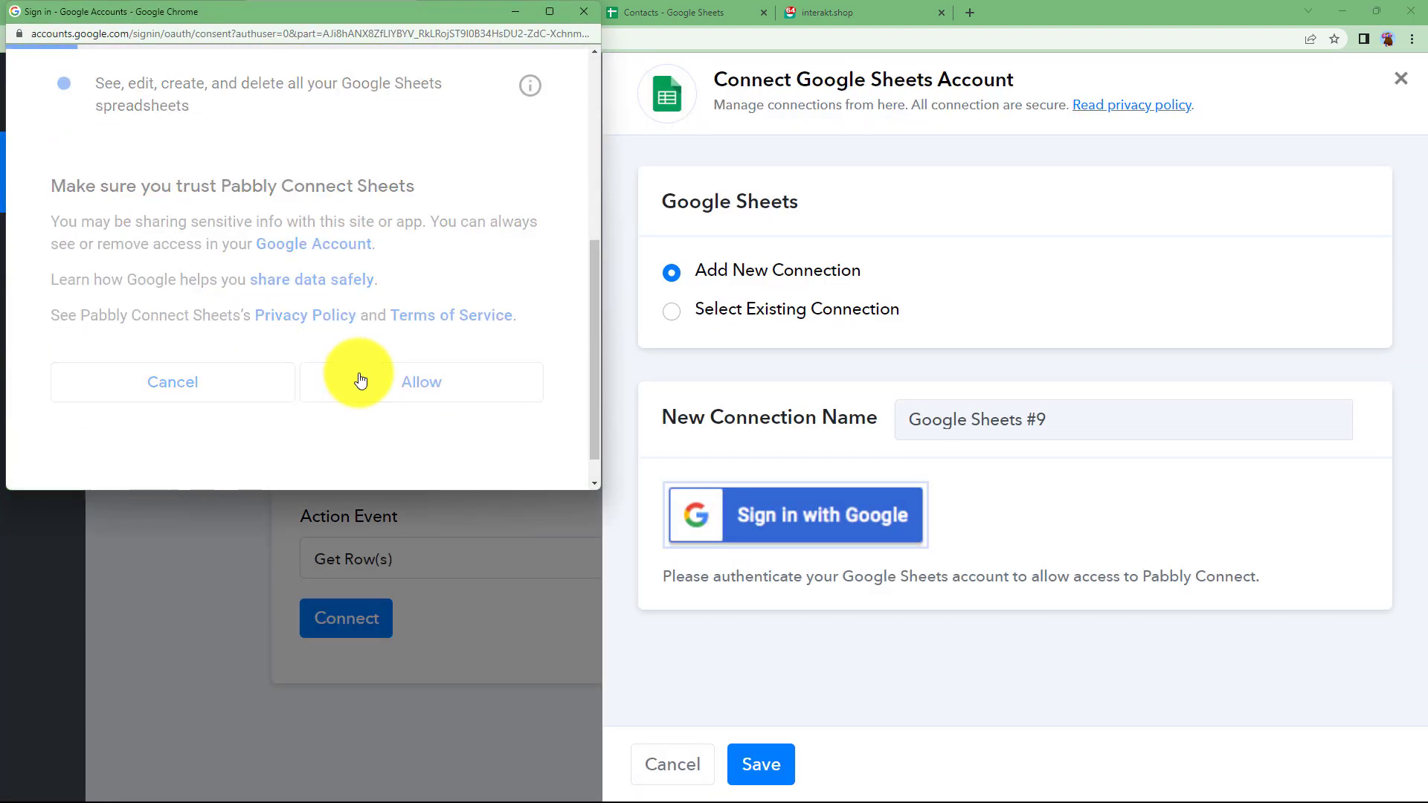
click(360, 380)
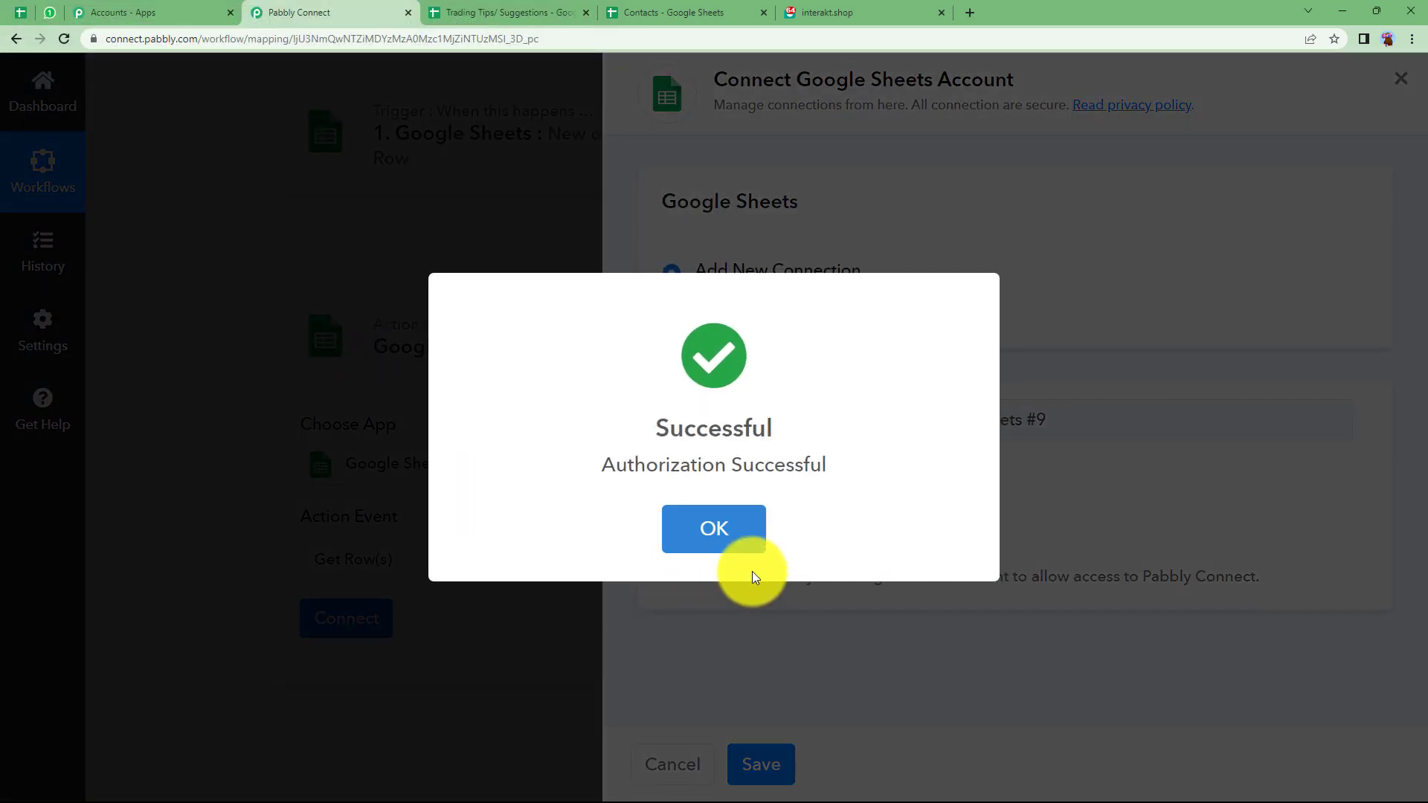
click(735, 543)
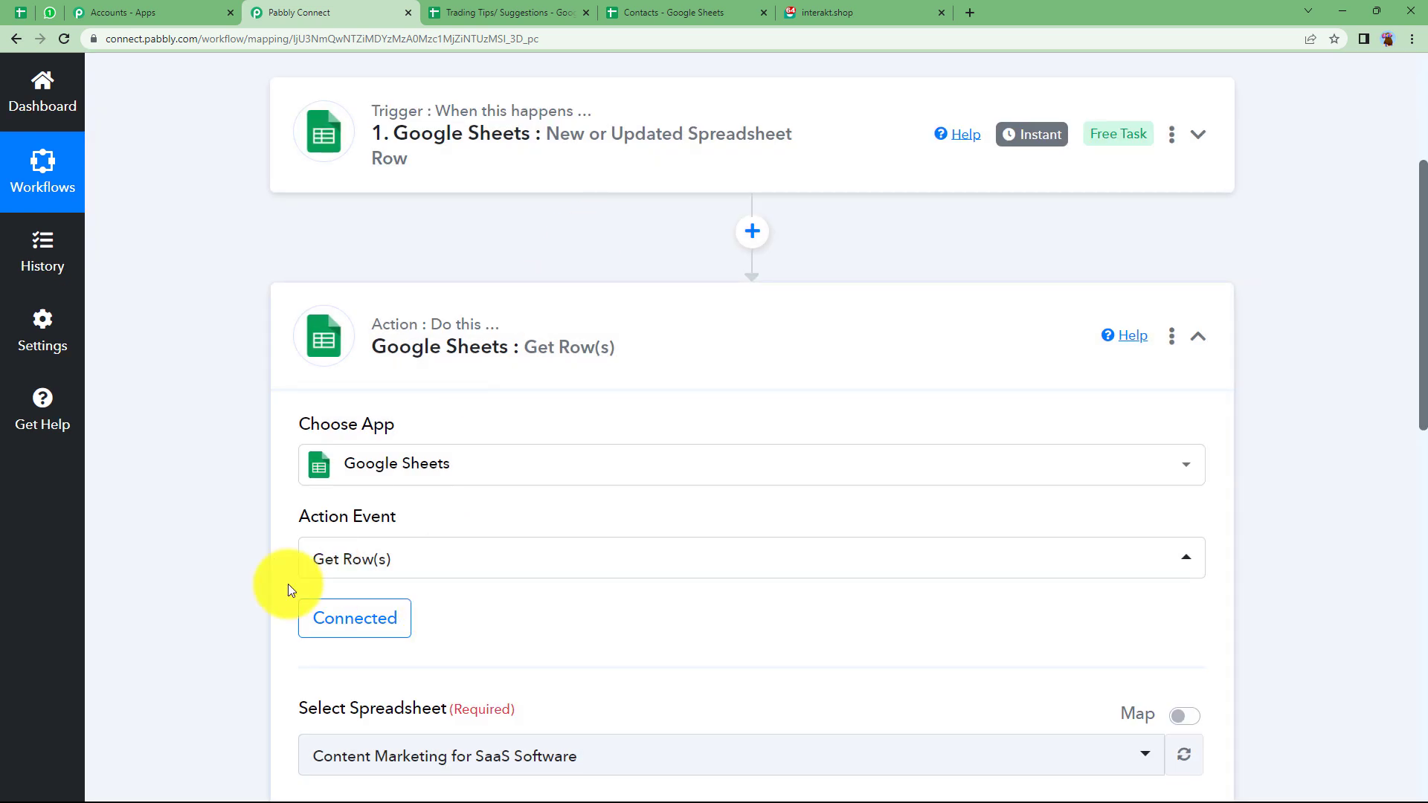
Select the Contacts spreadsheet as the source for the Get Row(s) action
scroll(356, 521, down, 4)
click(424, 480)
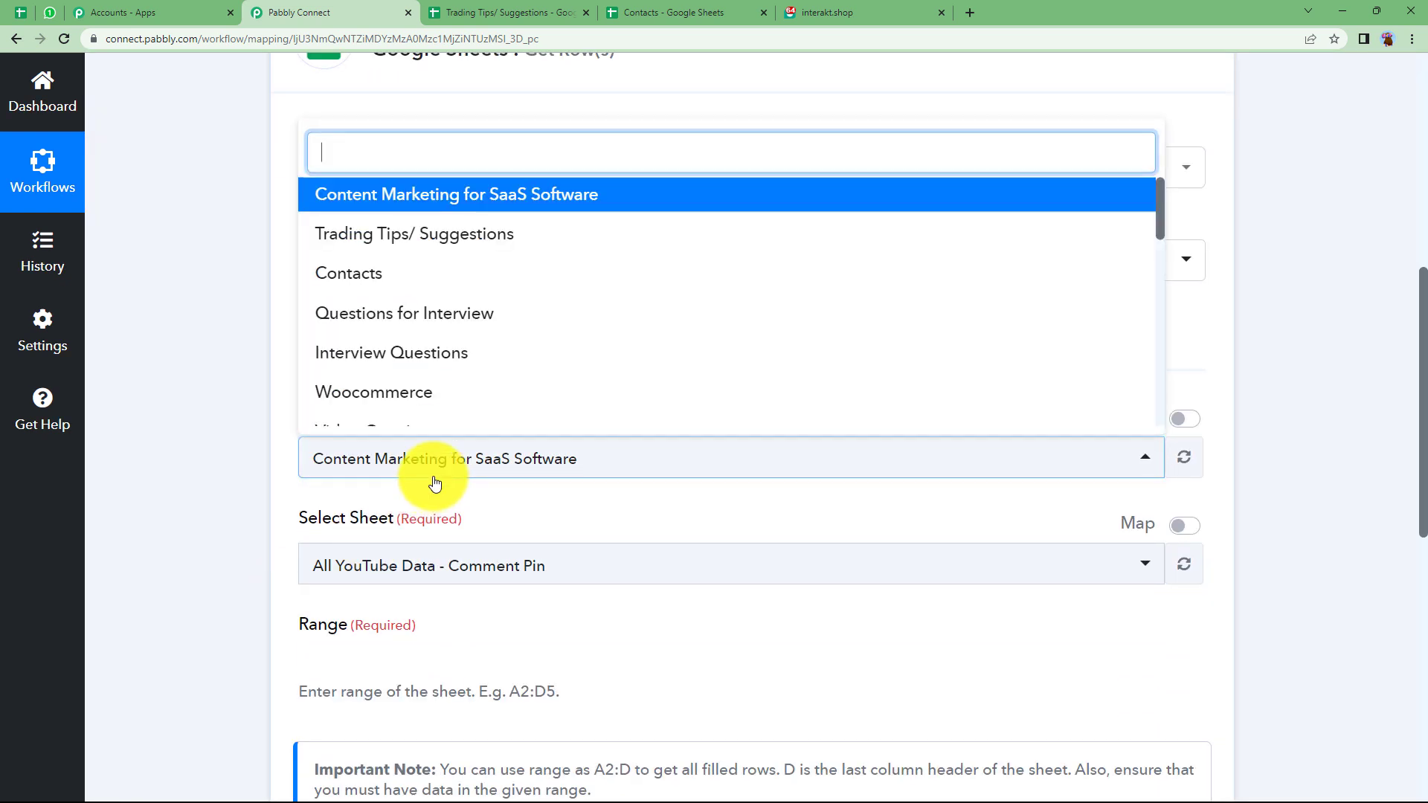
click(455, 272)
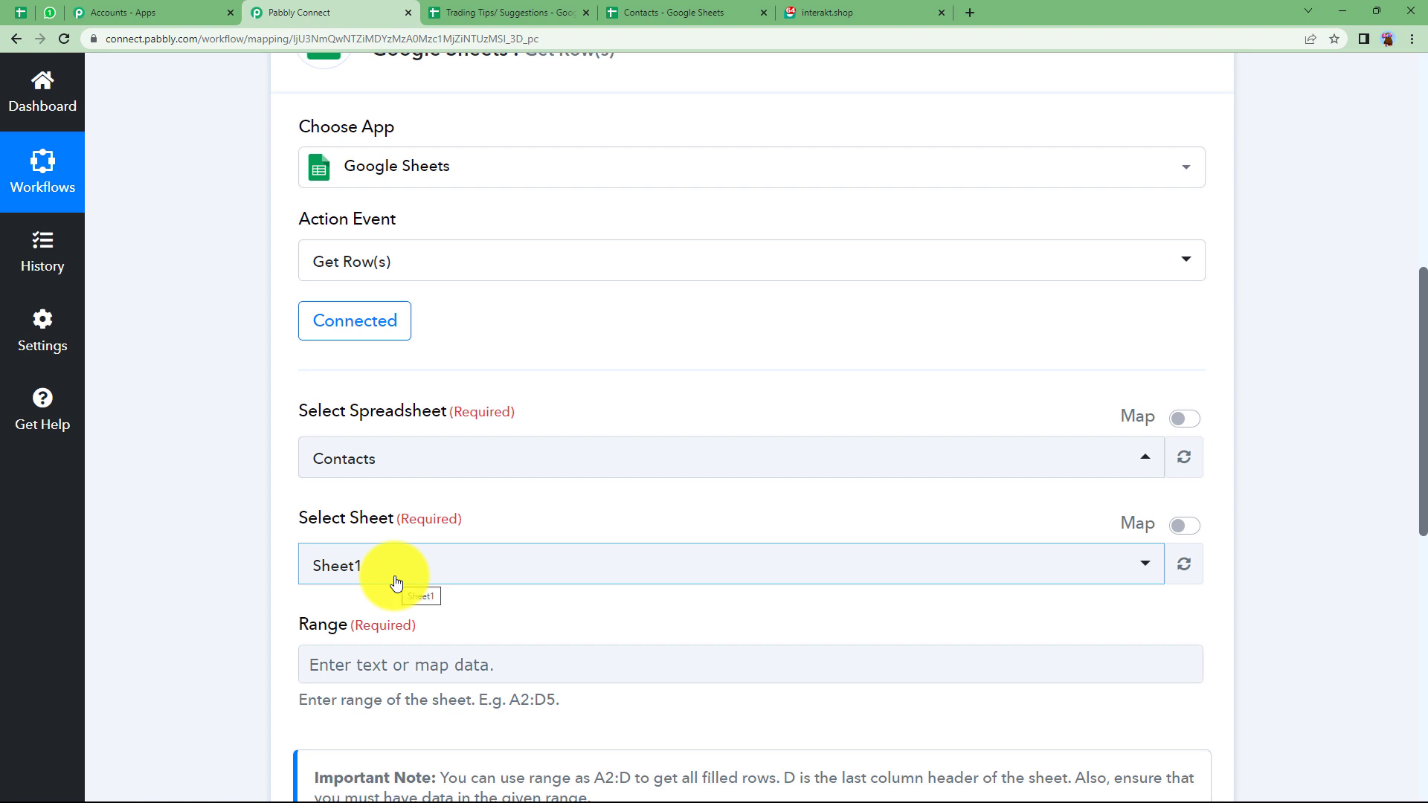
Check the Range requirements of the Get Row(s) action against the columns and rows in the Contacts spreadsheet
scroll(154, 573, down, 2)
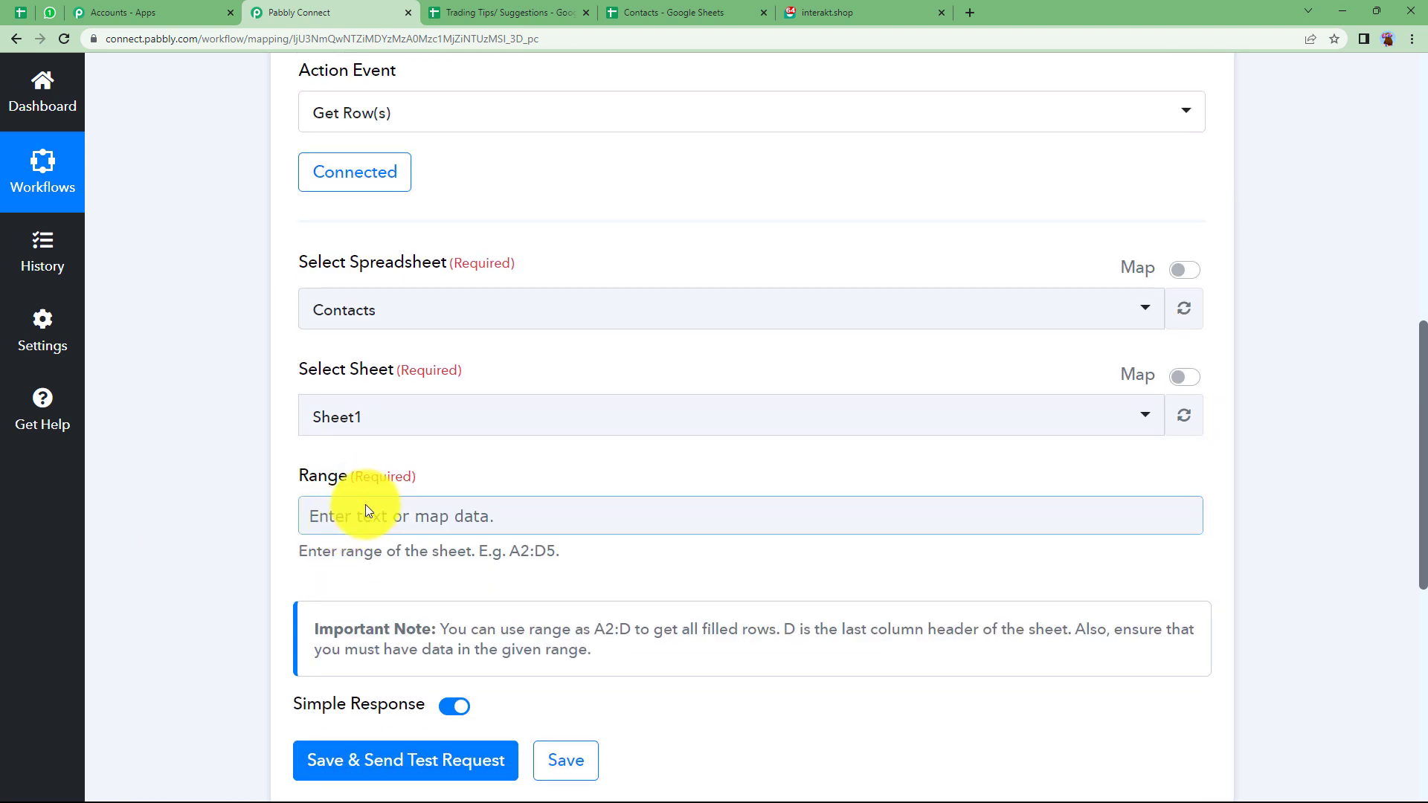
click(367, 509)
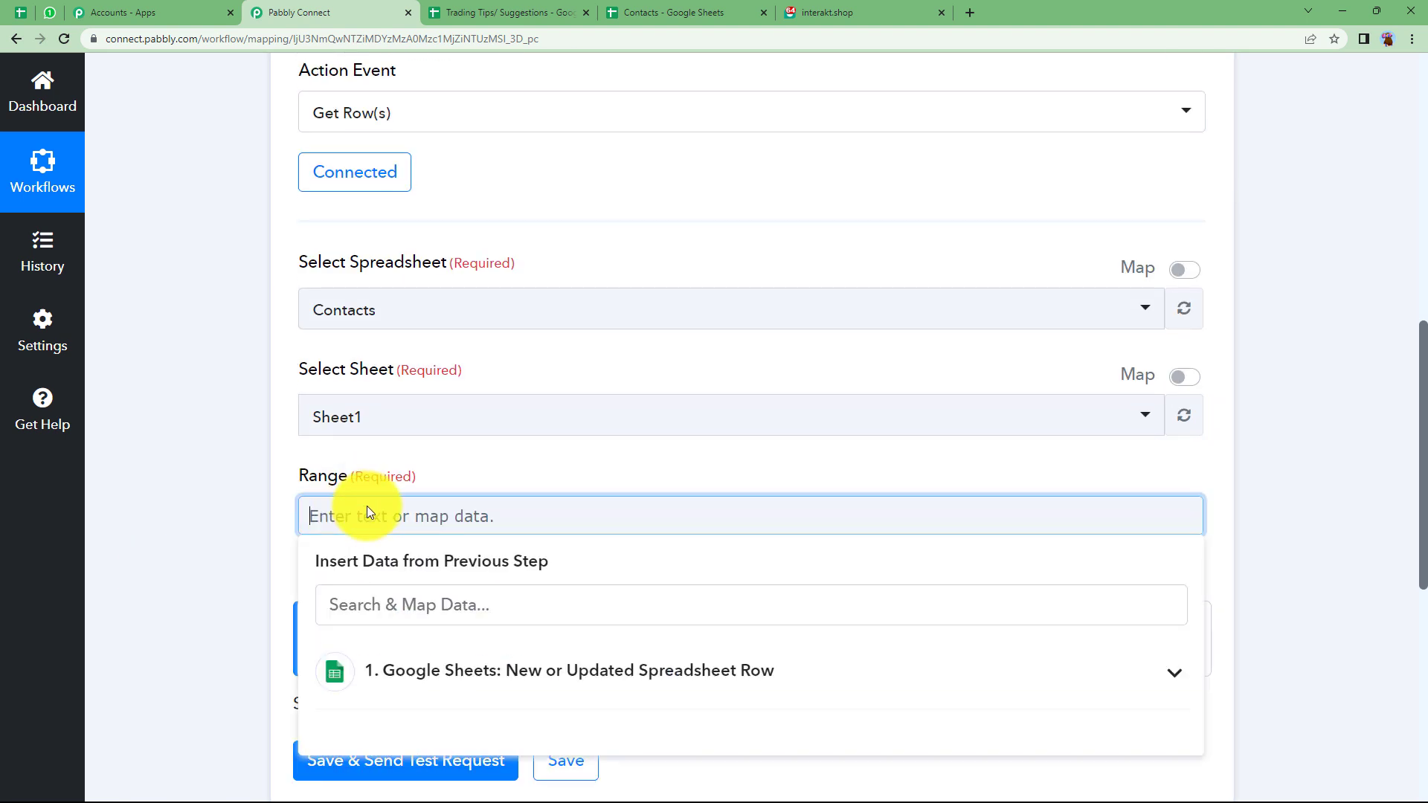
click(279, 525)
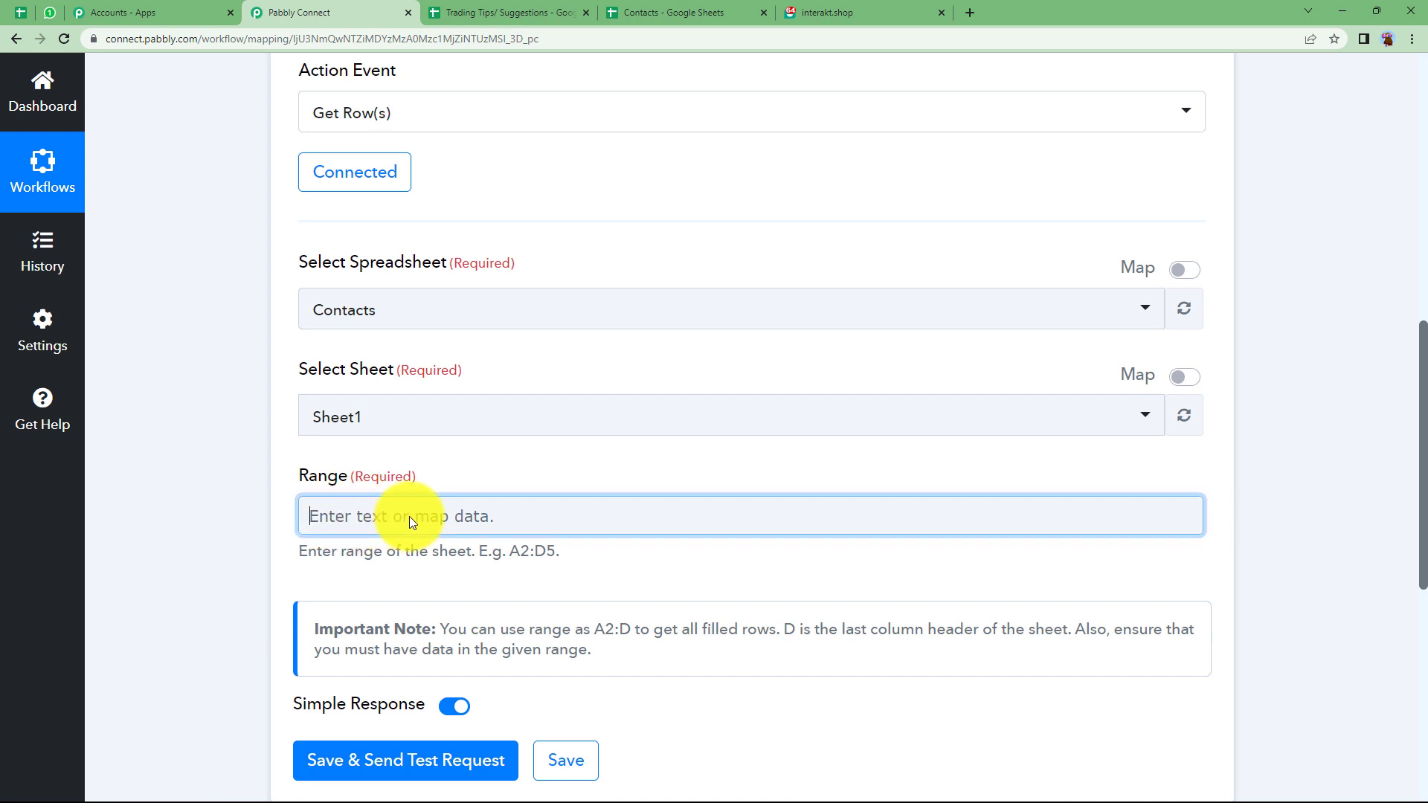
click(363, 518)
click(296, 502)
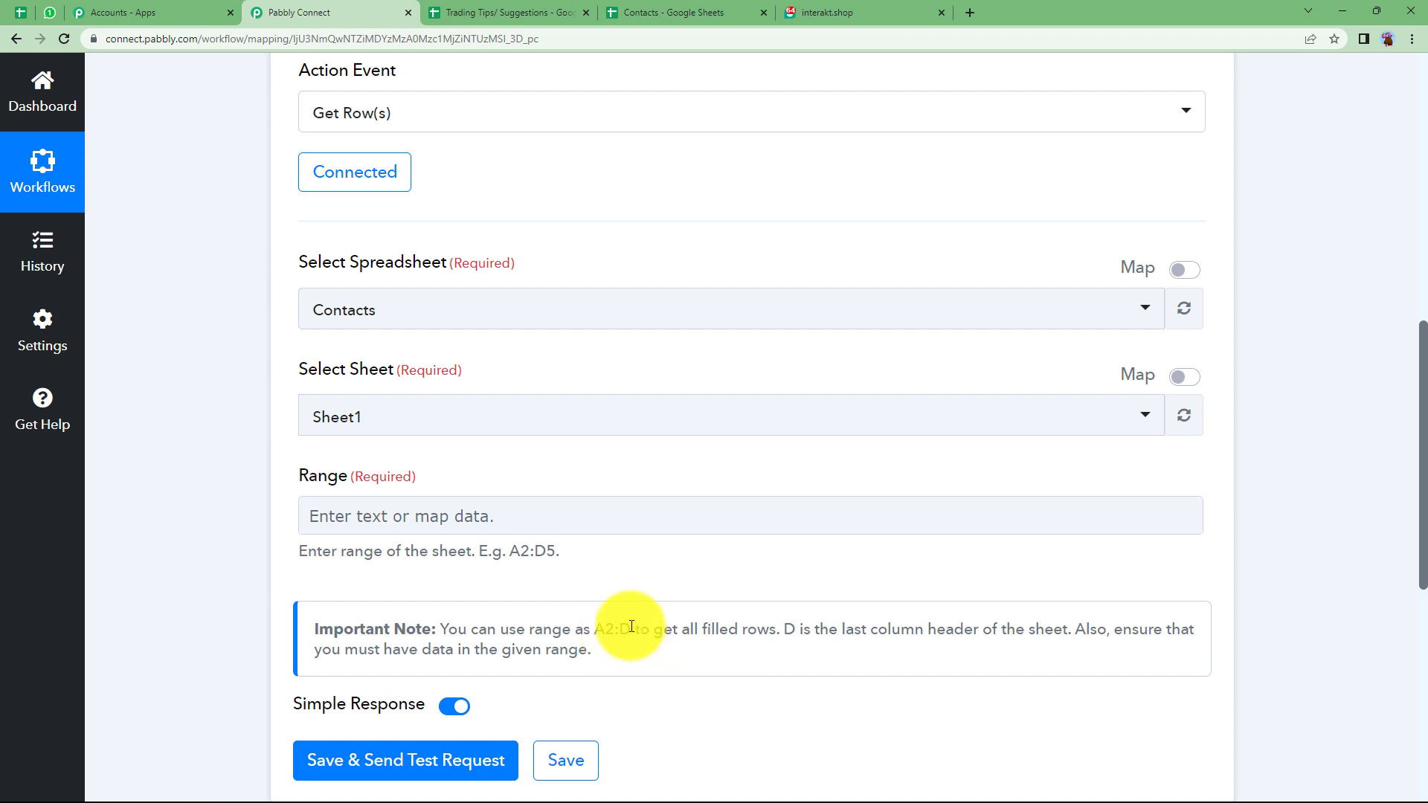
click(556, 10)
click(683, 9)
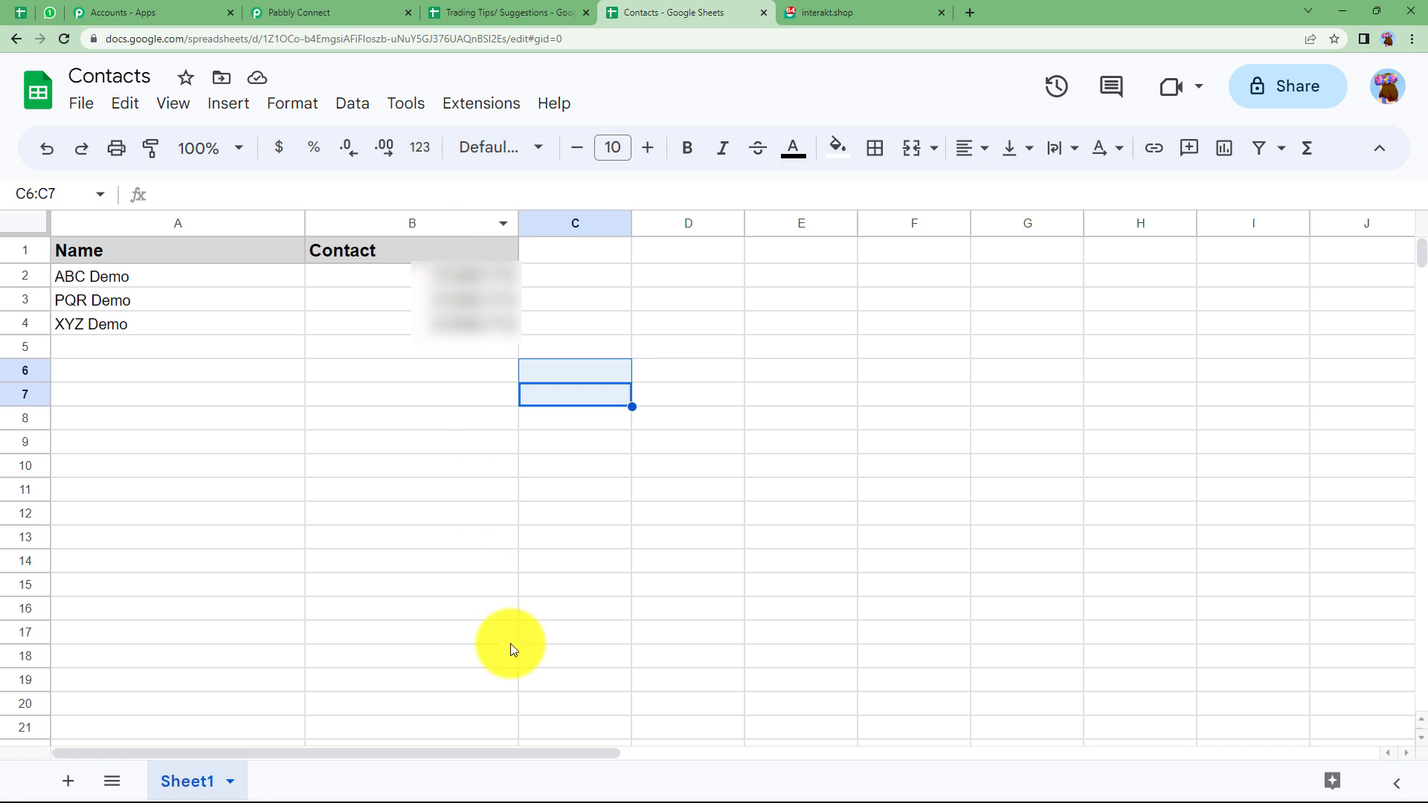
Set the range to A2:B in the Get Row(s) action, save it and send a test request
click(332, 12)
click(488, 519)
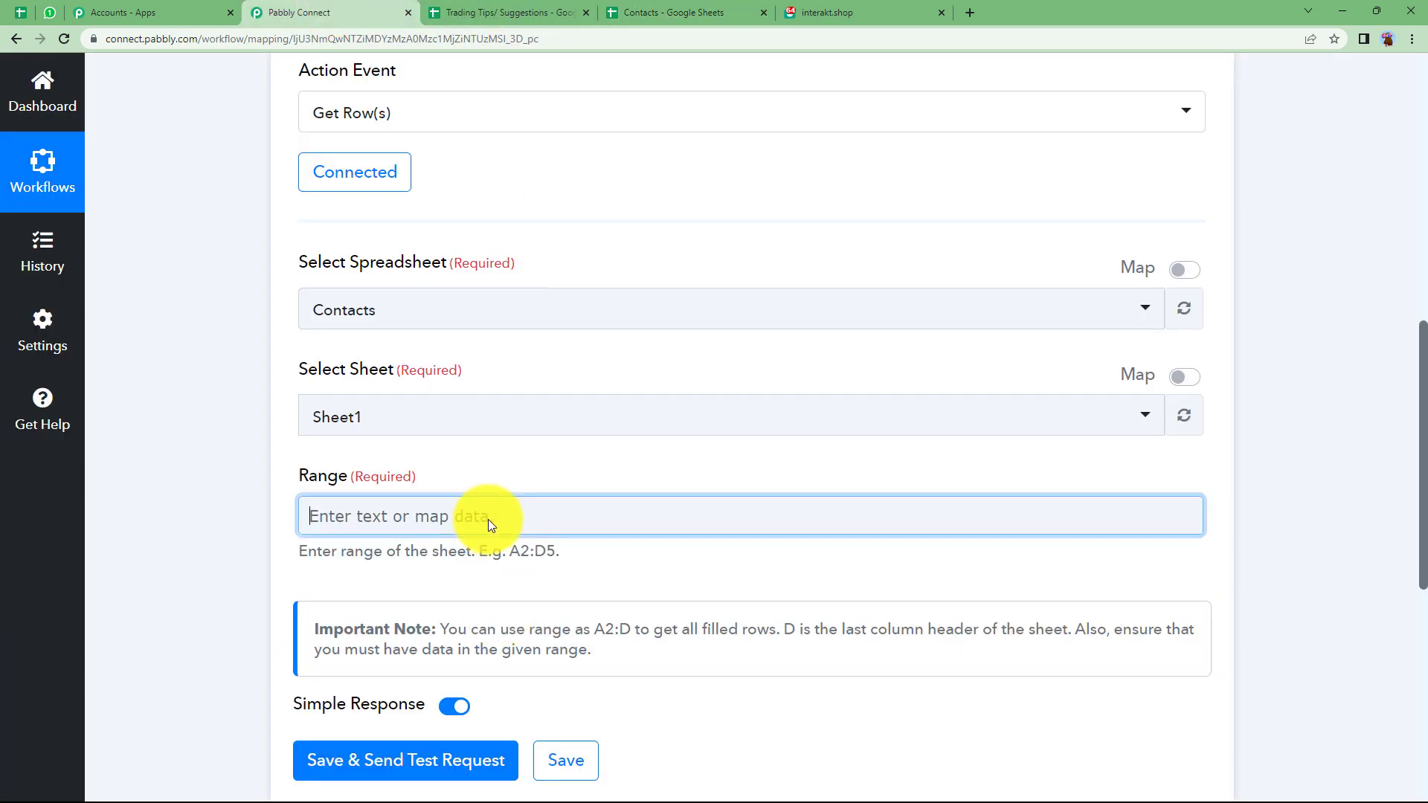
text(A2)
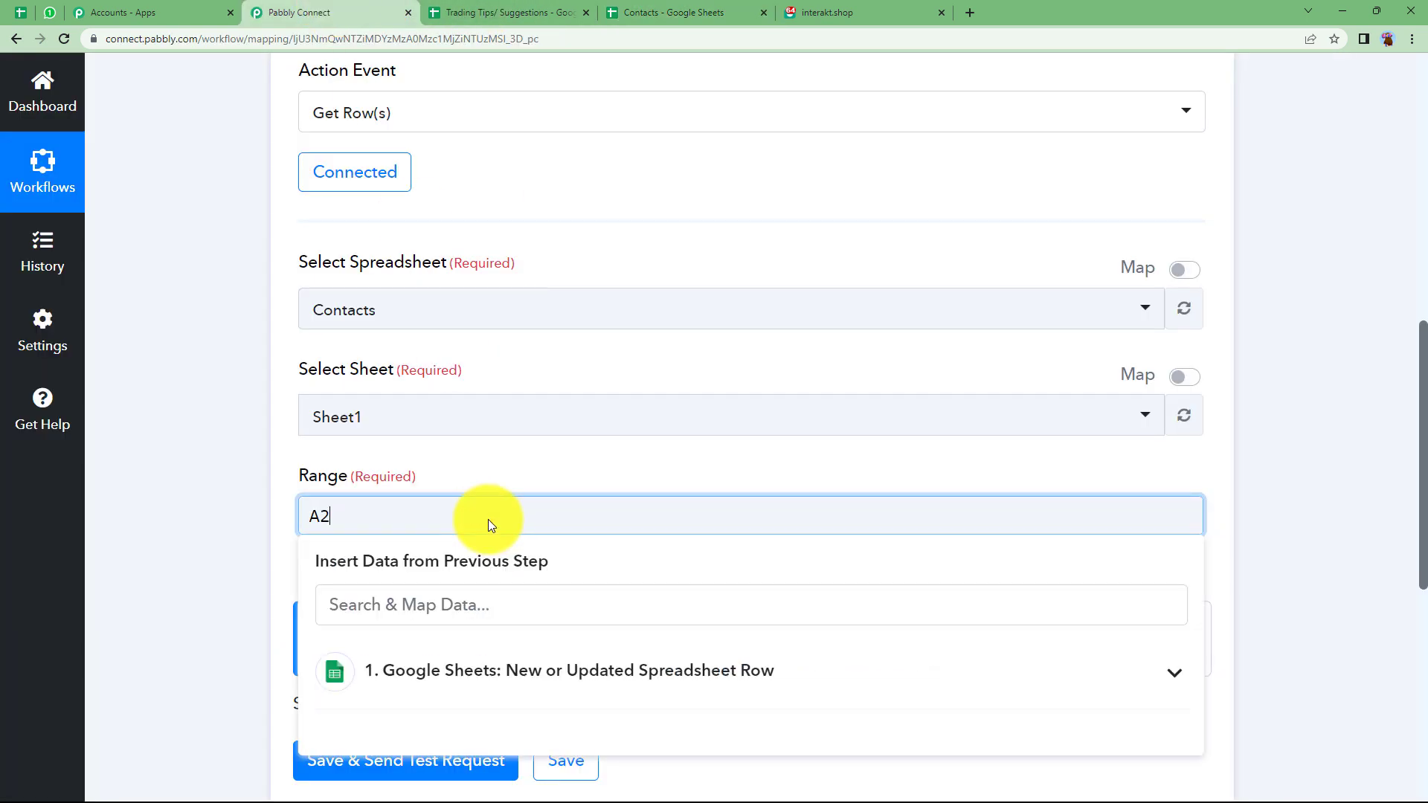
text(:B)
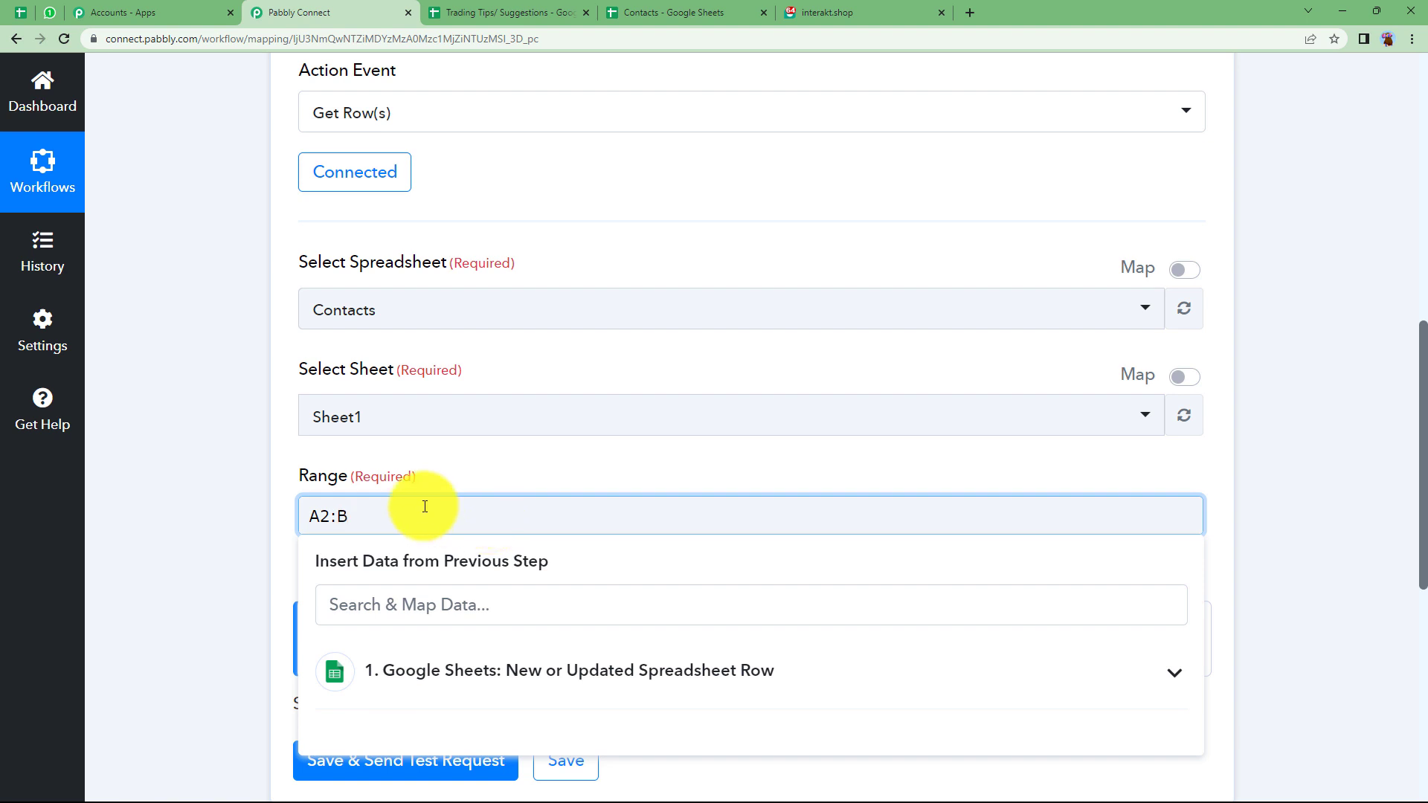
click(278, 515)
scroll(313, 494, down, 2)
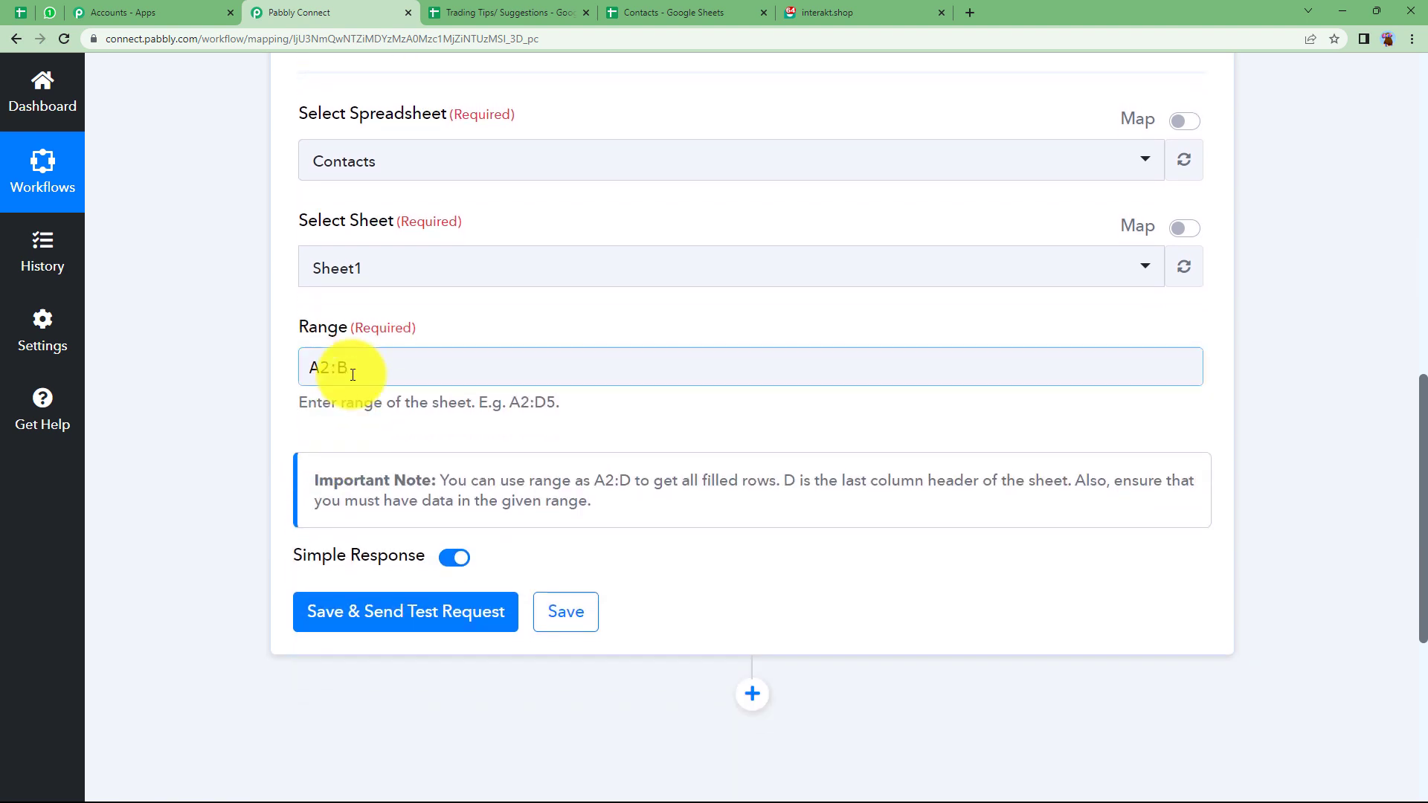
click(456, 600)
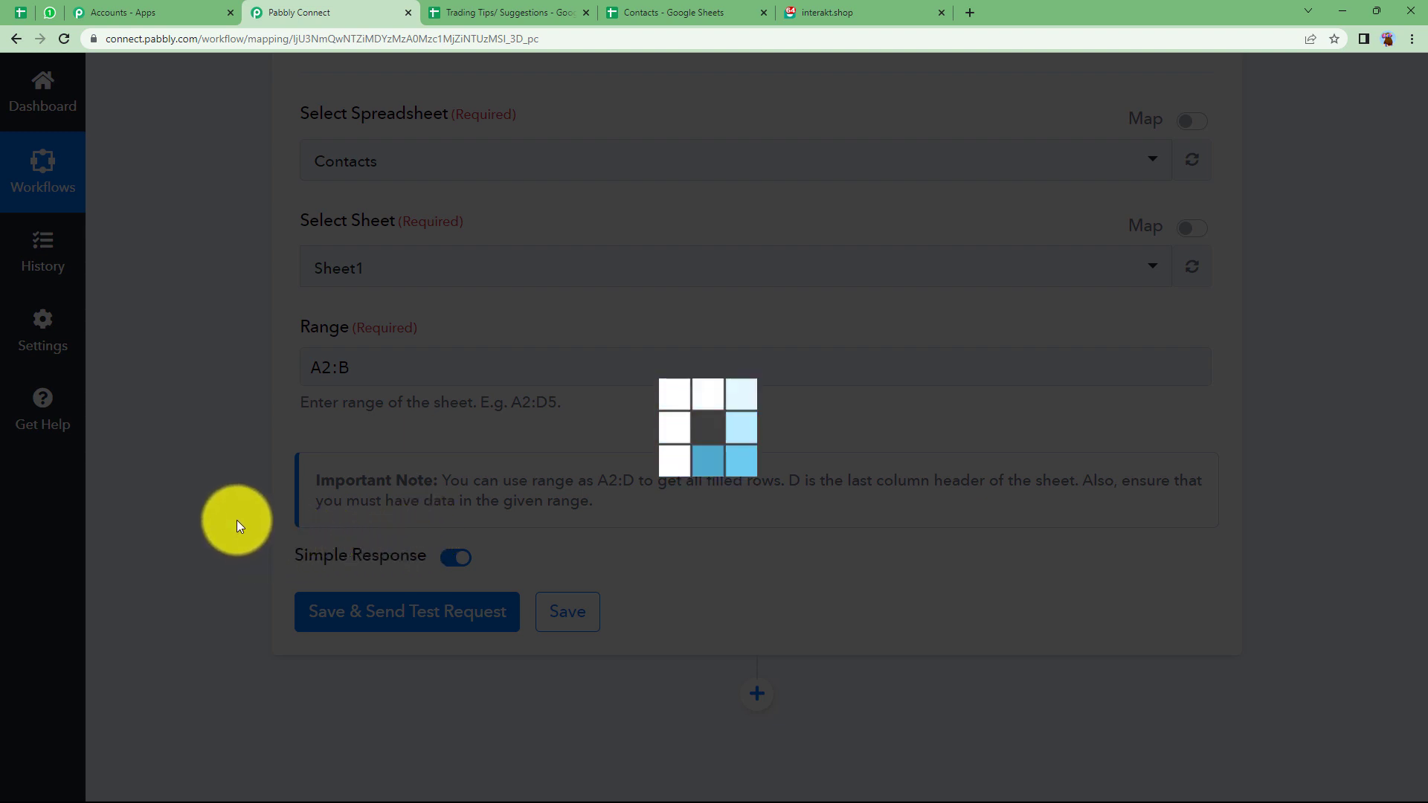
Examine the name and contact values returned for each row in the Get Row(s) response
scroll(258, 493, down, 3)
scroll(1041, 608, down, 2)
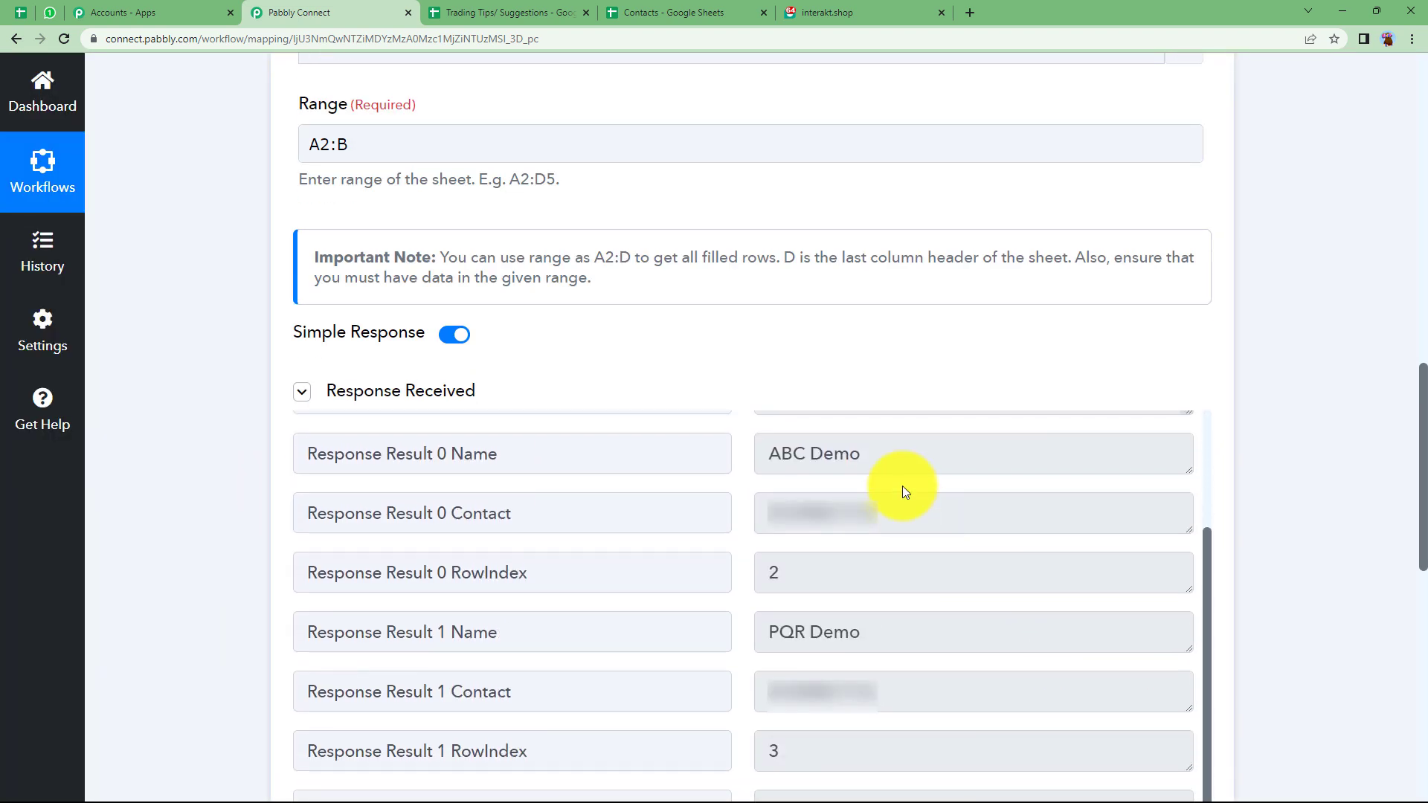
click(914, 451)
click(933, 519)
click(884, 628)
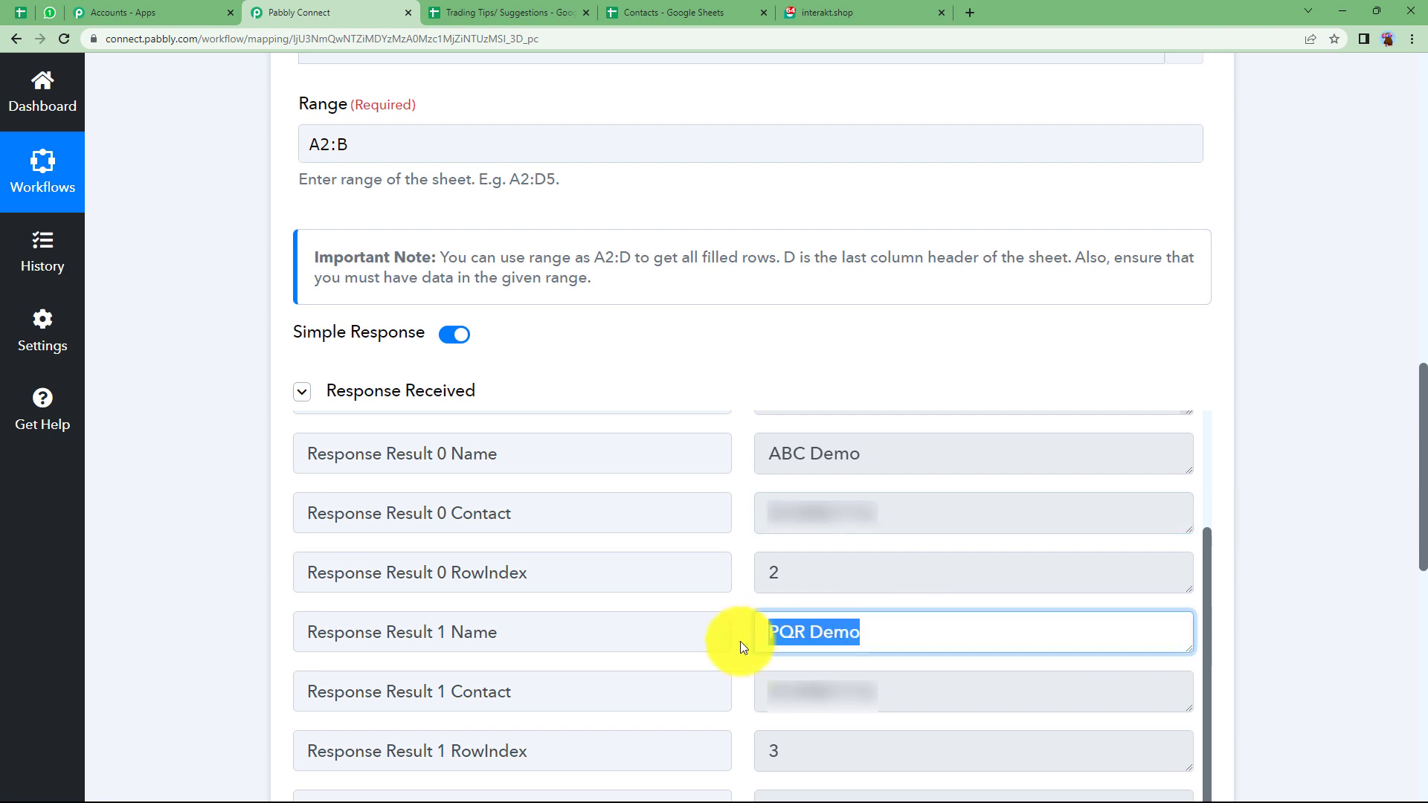
click(920, 711)
scroll(736, 713, down, 3)
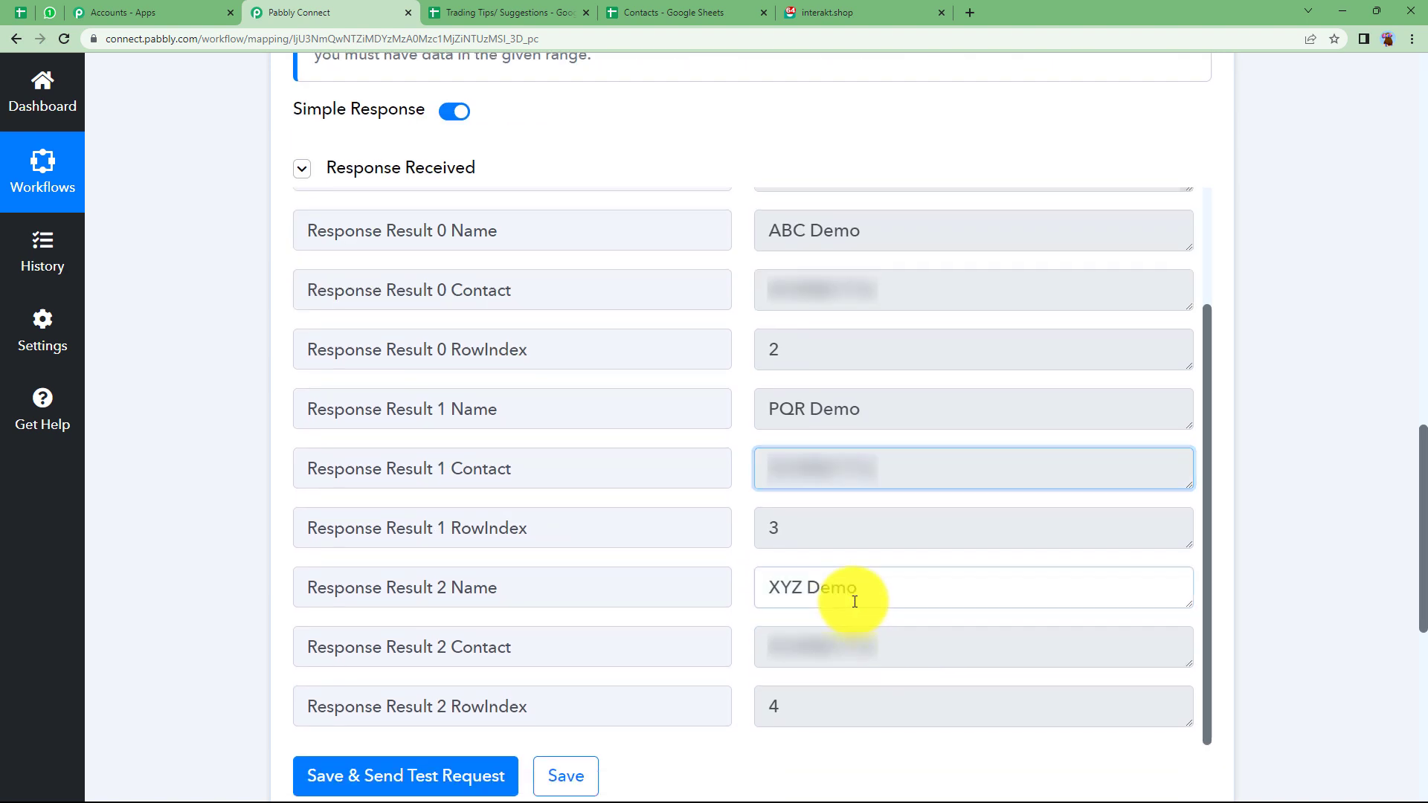
click(855, 601)
click(885, 651)
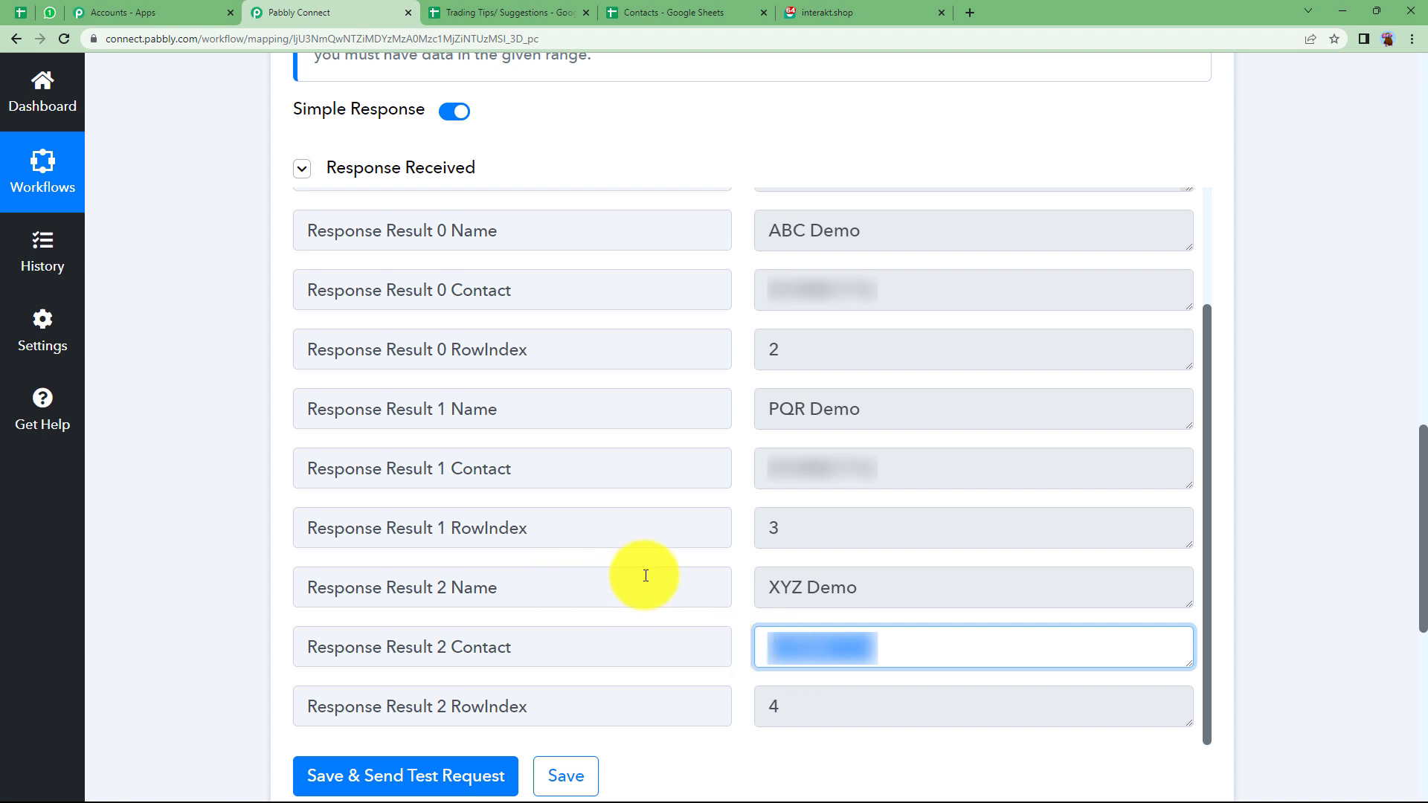
Turn off Simple Response for the Get Row(s) action, save it and send the test request again
scroll(646, 573, up, 3)
click(456, 111)
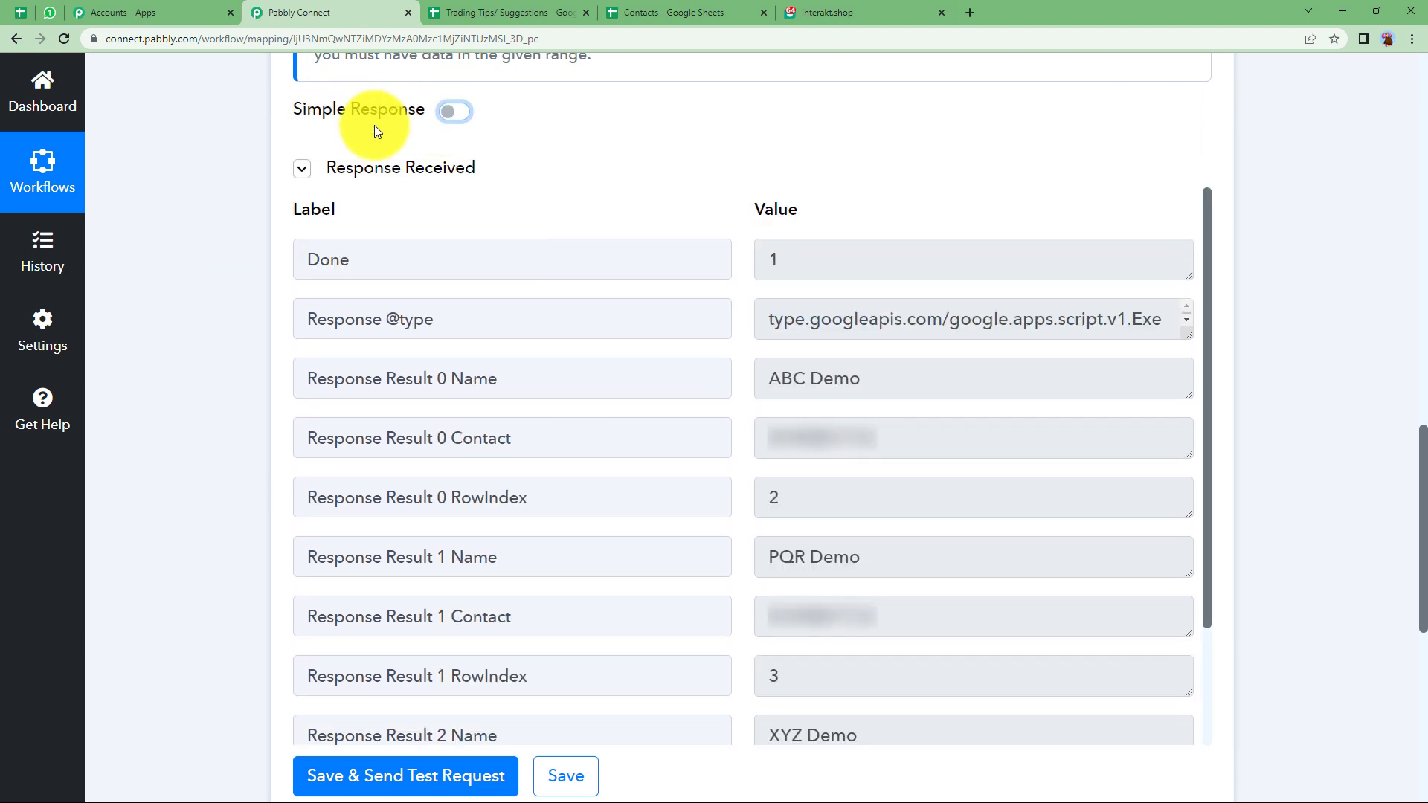
click(376, 776)
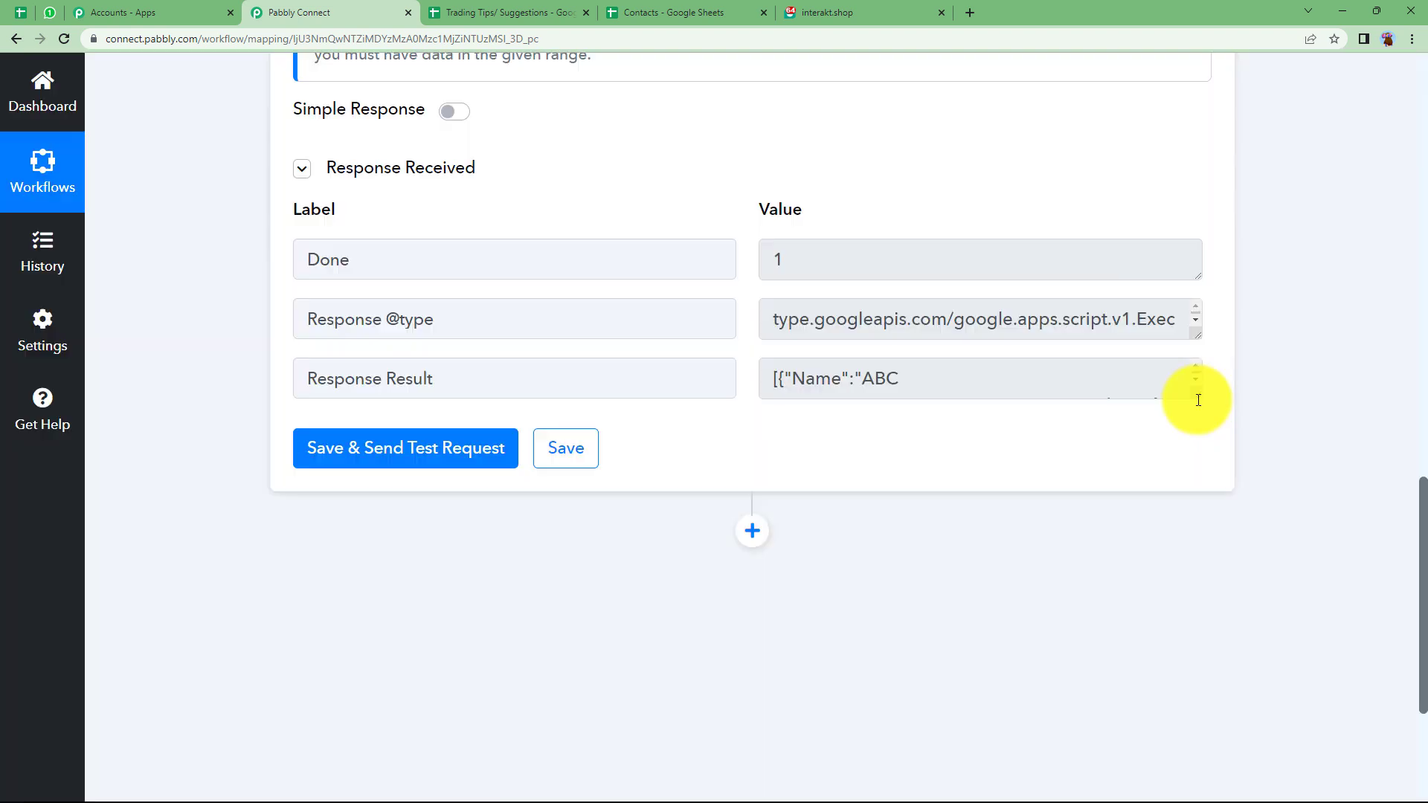
Enlarge the Response Result value and examine the full array of contact rows
drag(1195, 399, 1189, 667)
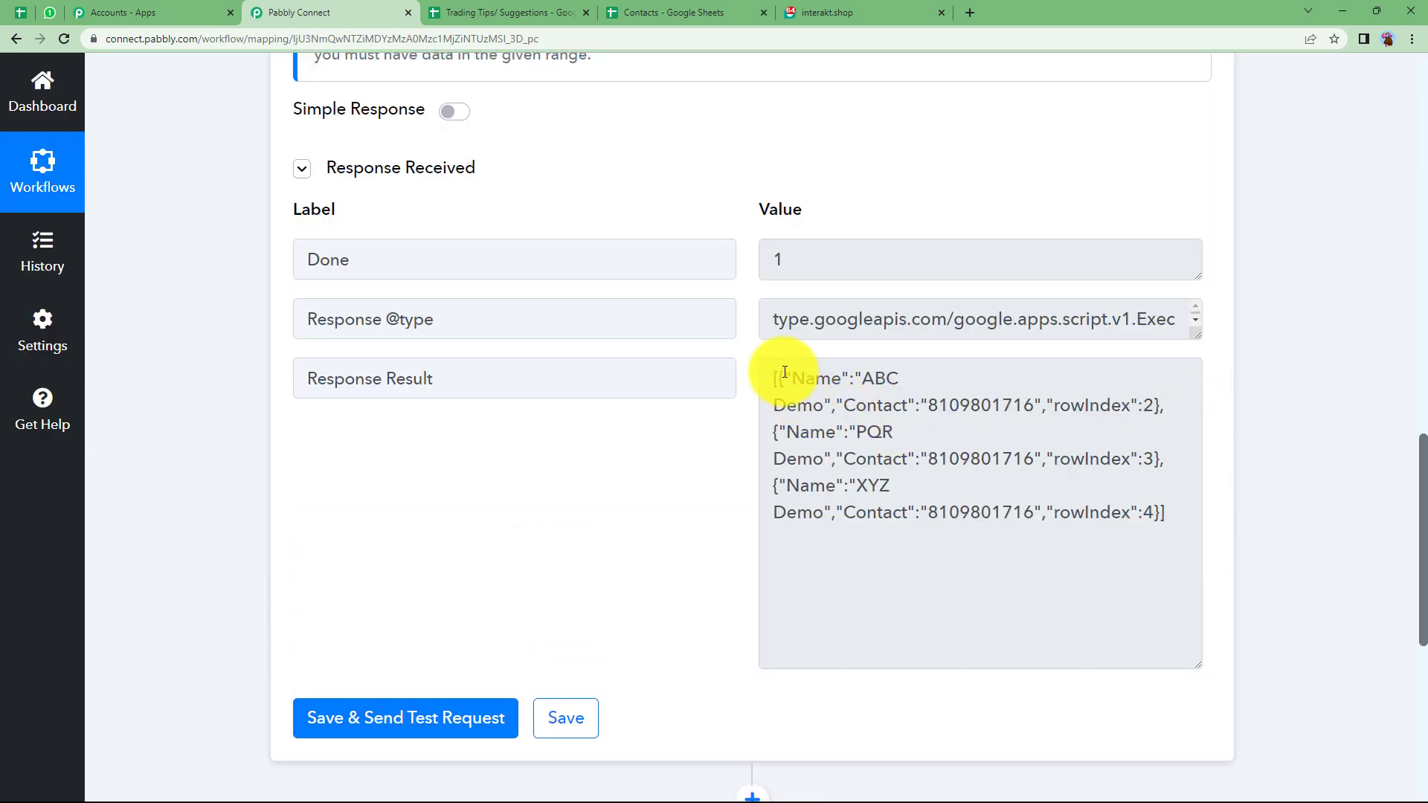
drag(785, 372, 1175, 551)
click(1086, 535)
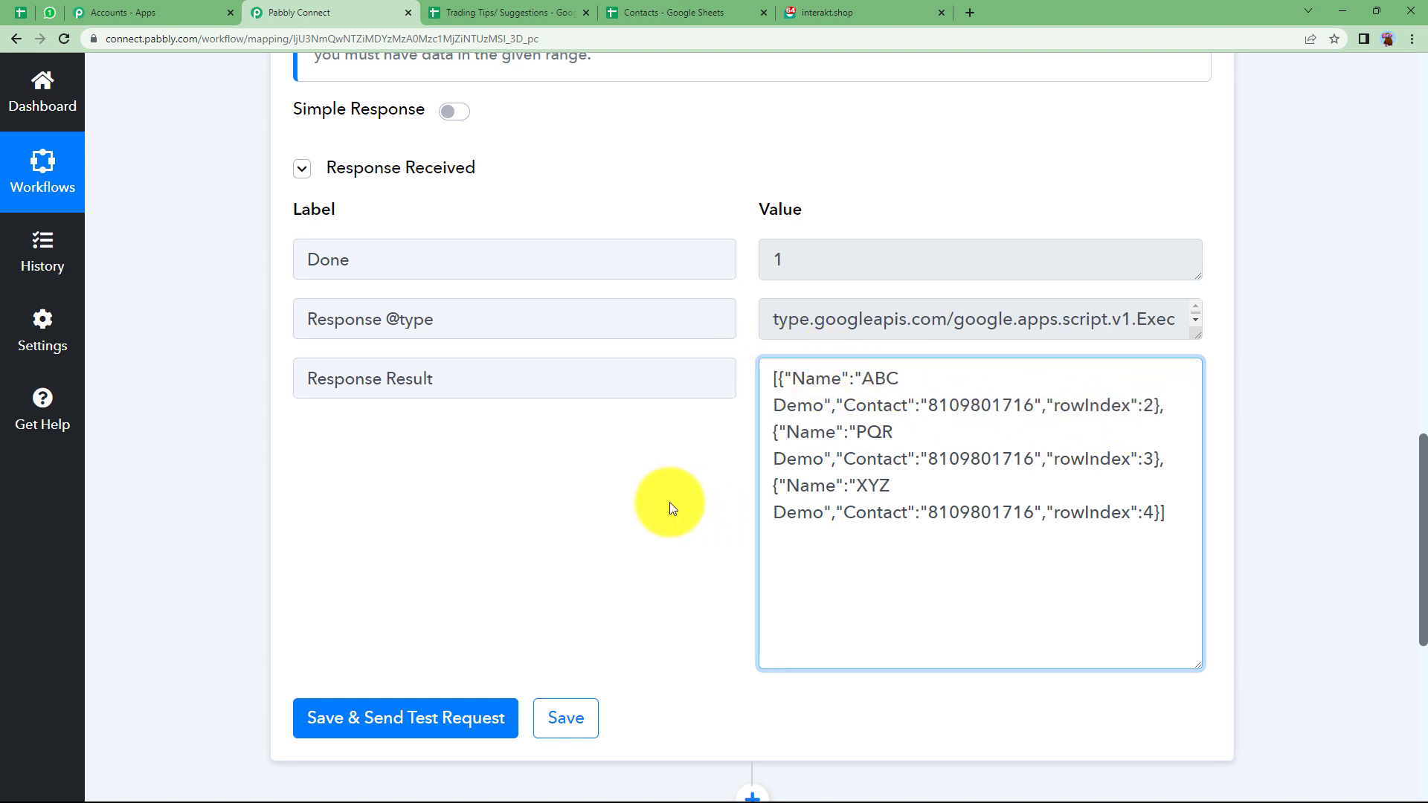
click(656, 502)
Collapse the Get Row(s) step and add Iterator by Pabbly as the workflow's third step
scroll(577, 405, up, 15)
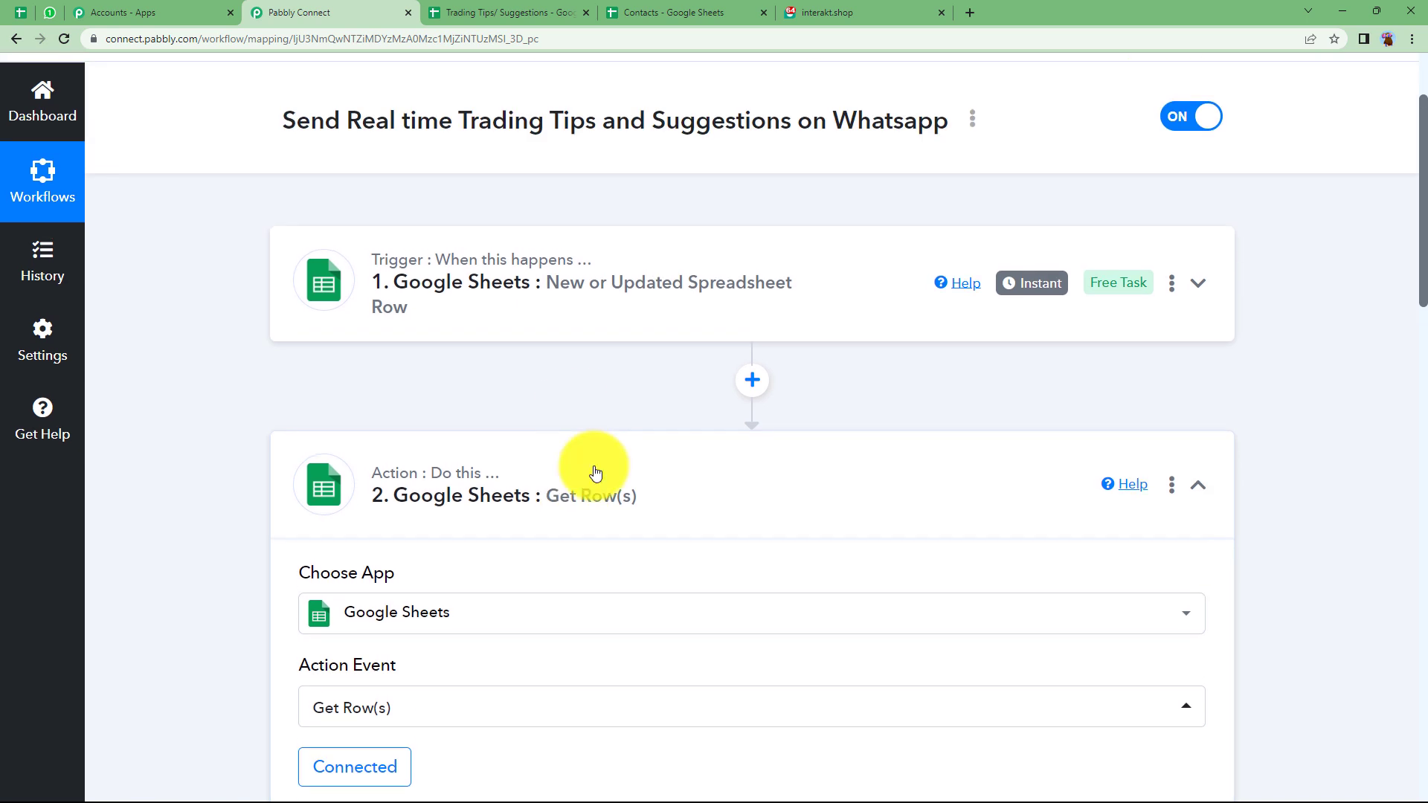
click(898, 500)
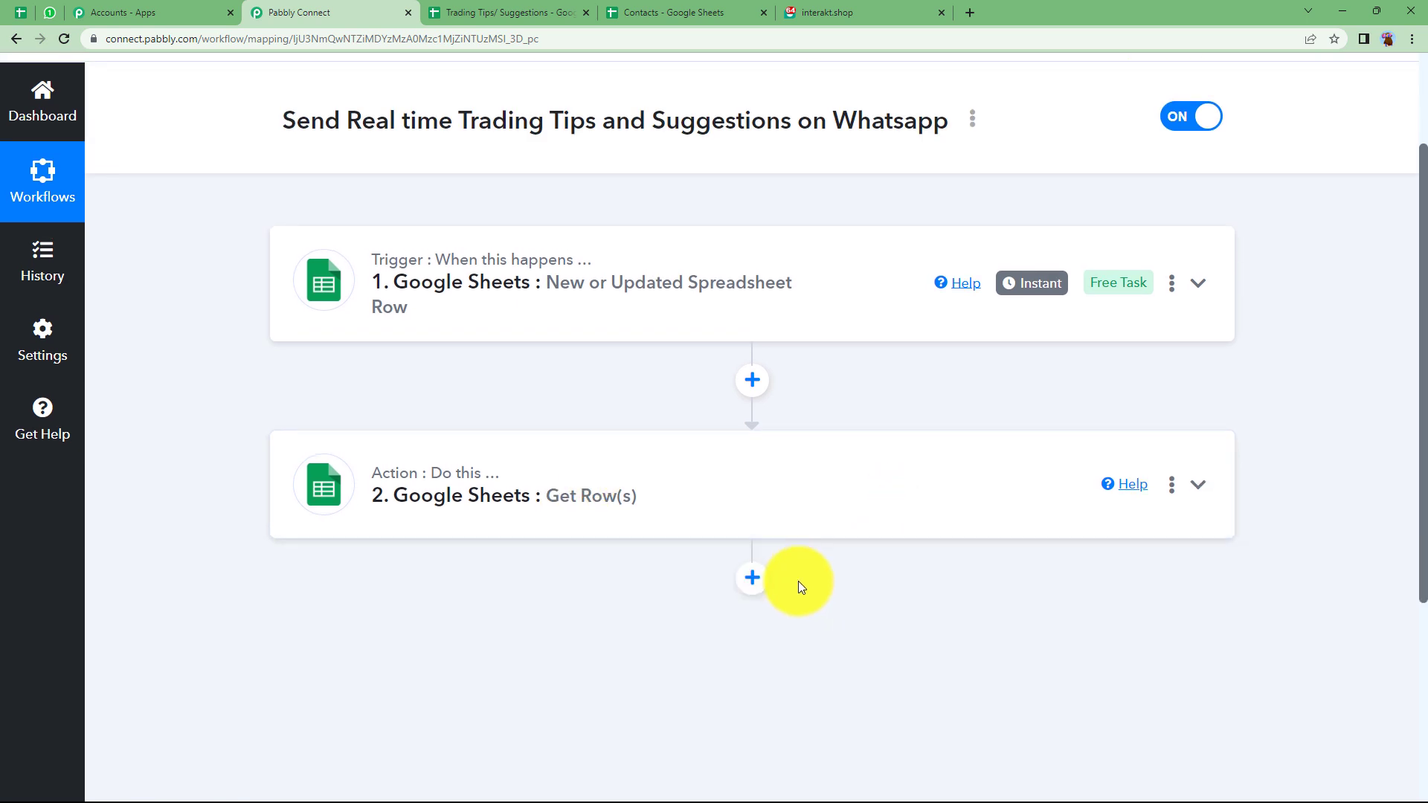
click(752, 577)
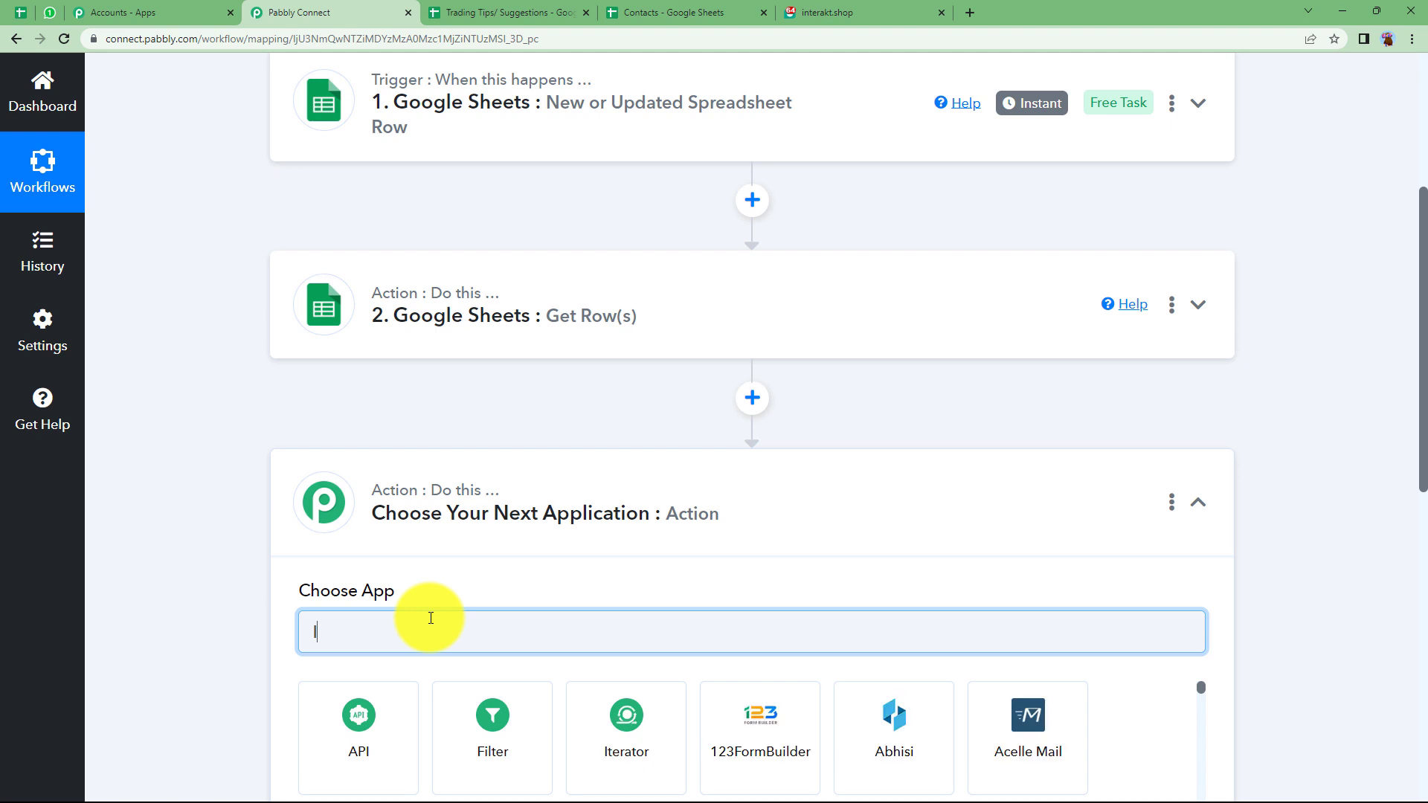
text(ITER)
click(359, 716)
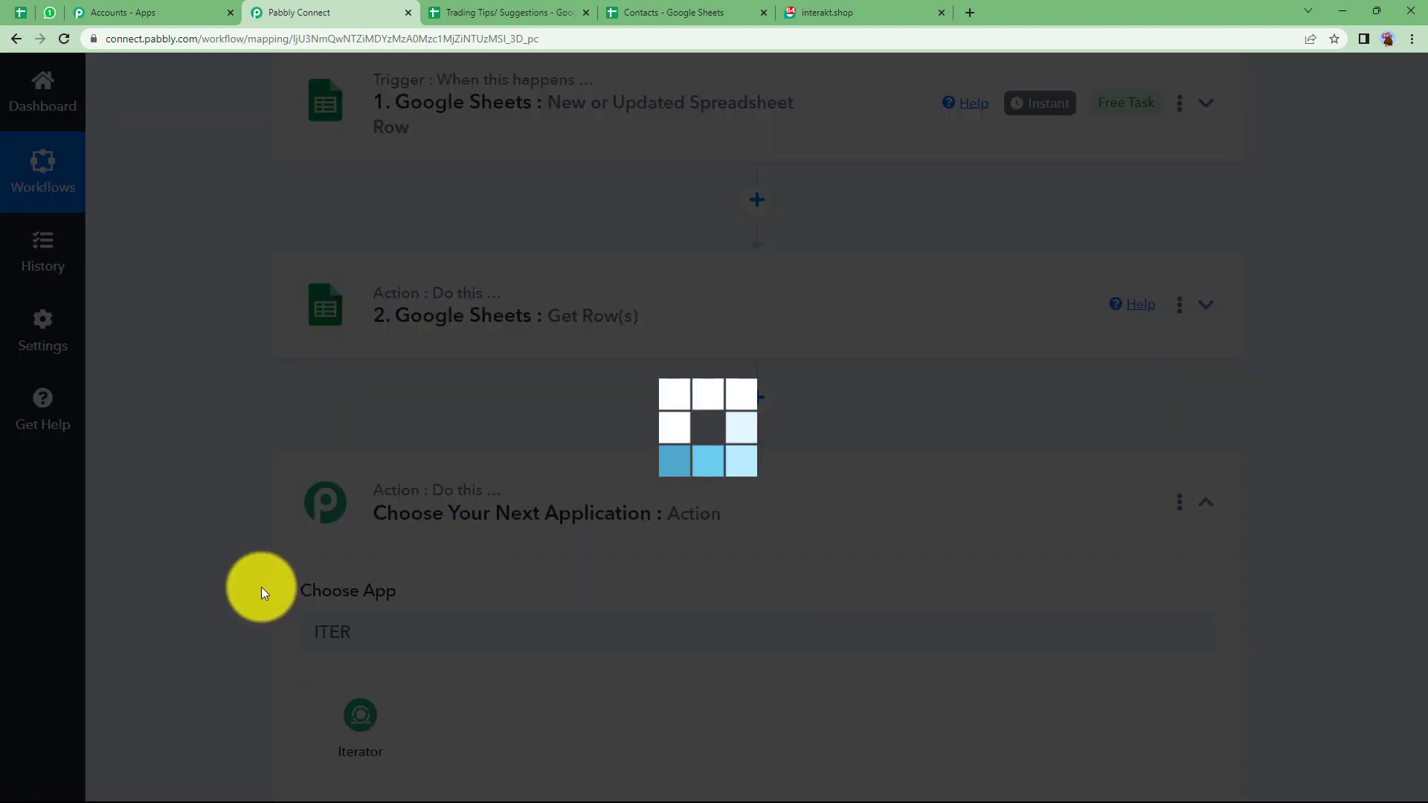
Choose the Response Result array from step 2 for the Iterator, save it and send a test request
scroll(261, 587, down, 4)
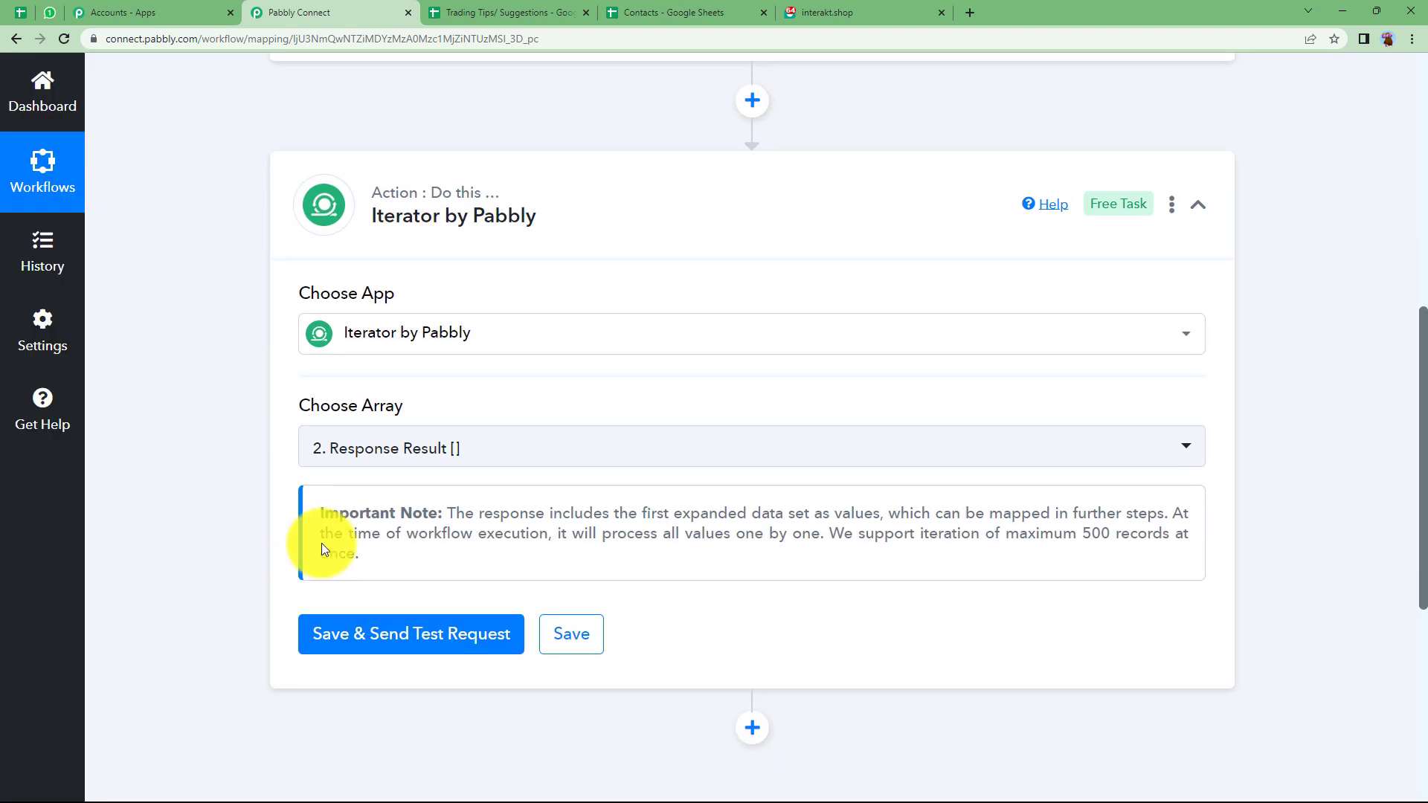
click(343, 453)
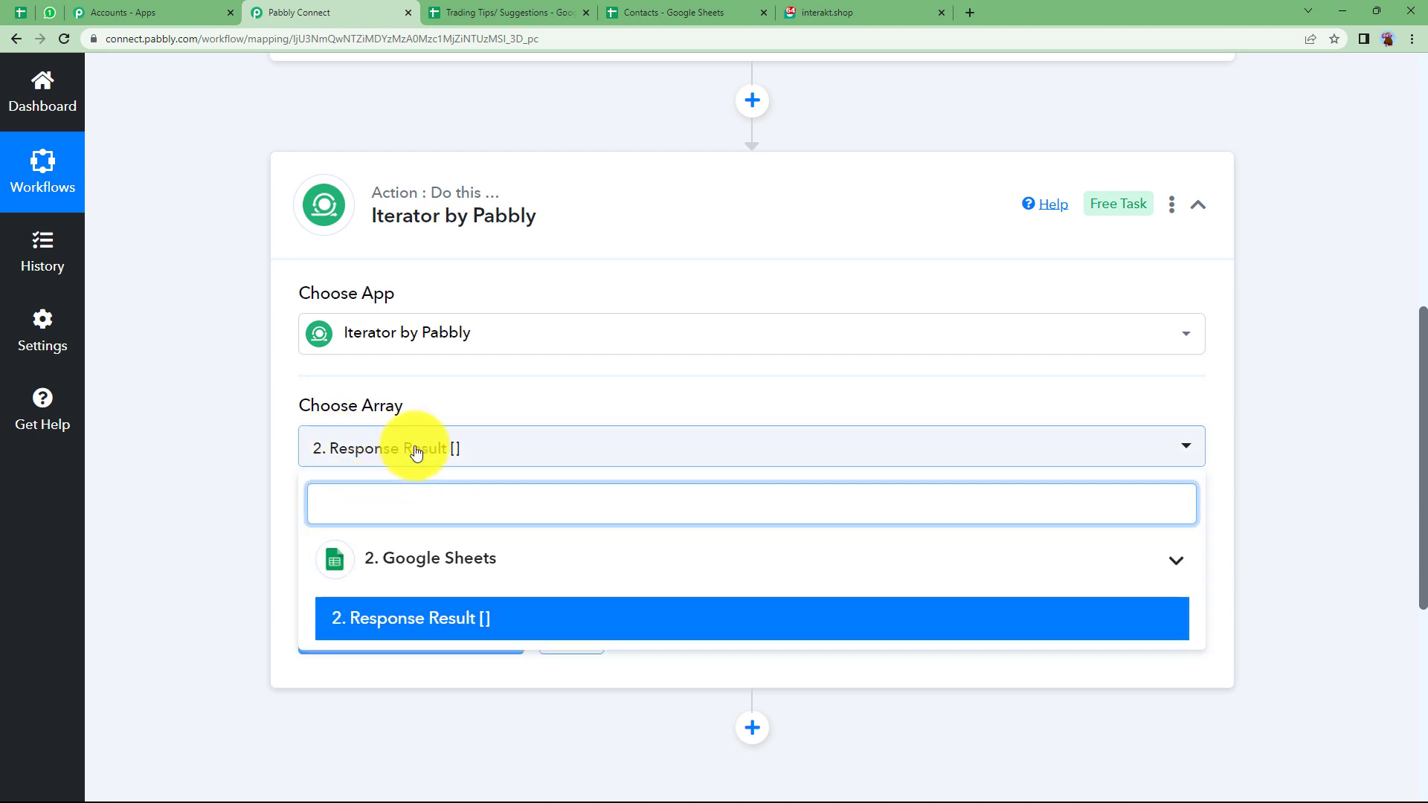
click(443, 608)
click(441, 637)
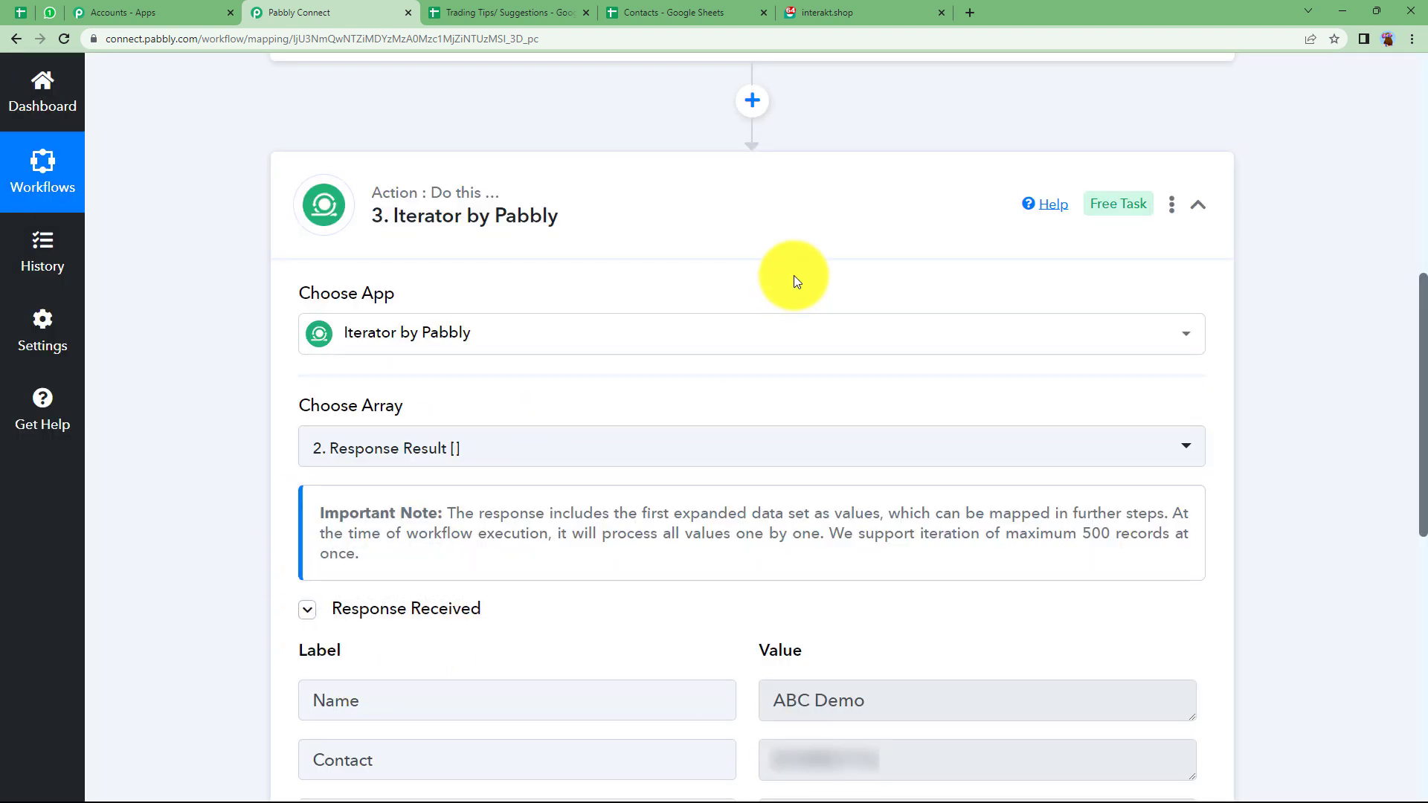
scroll(793, 277, up, 3)
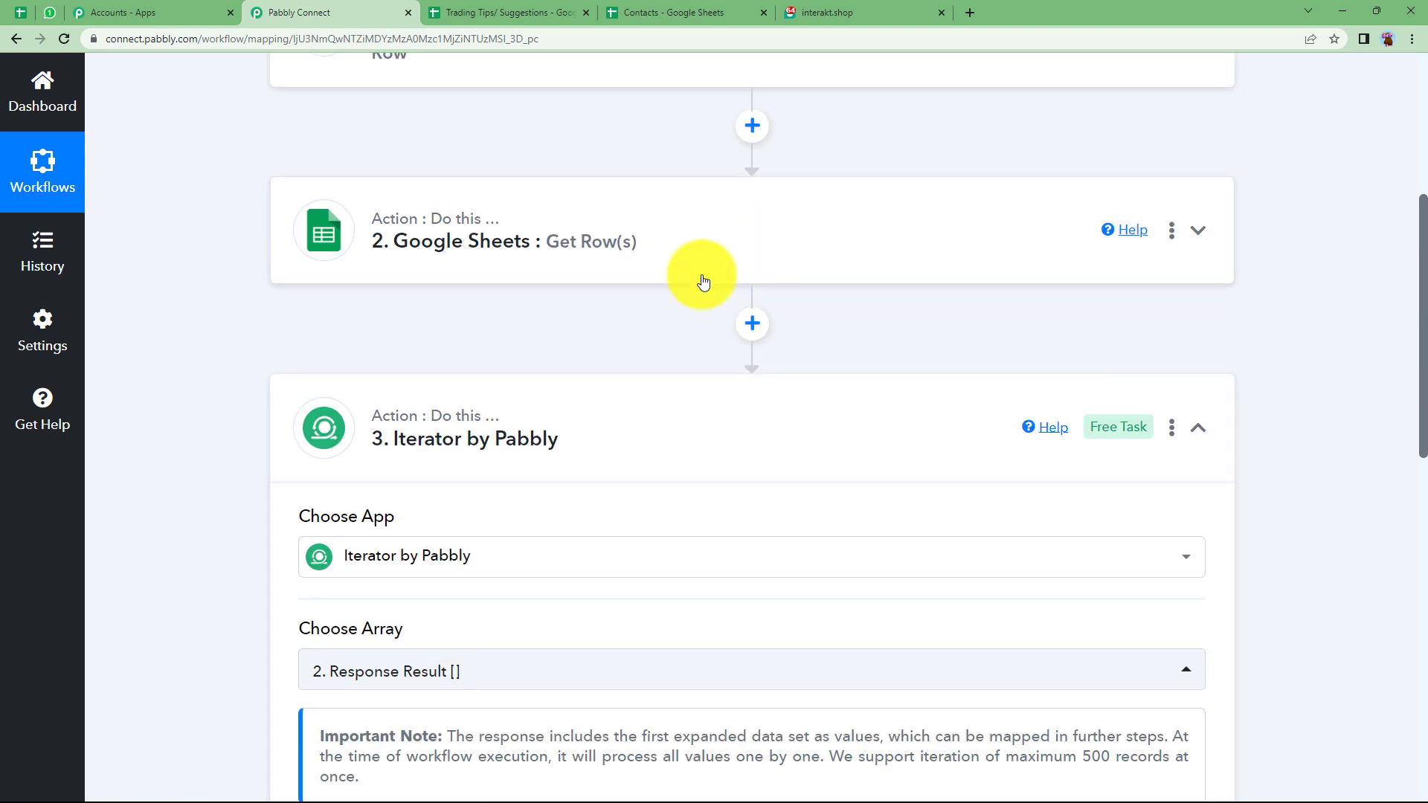
Check the Name and Contact values in the Iterator's received response and save the Iterator step
scroll(395, 359, down, 7)
click(914, 413)
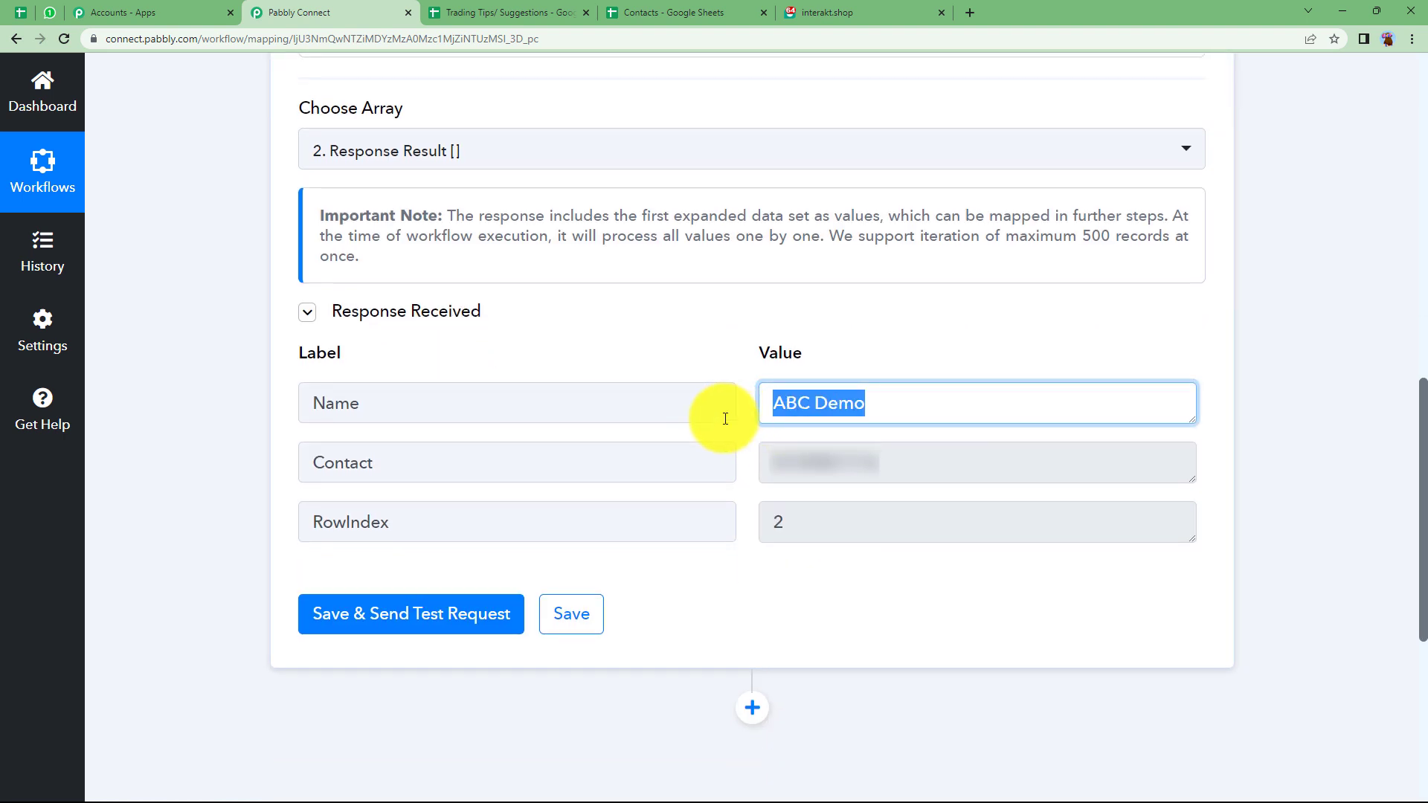
click(924, 461)
click(780, 587)
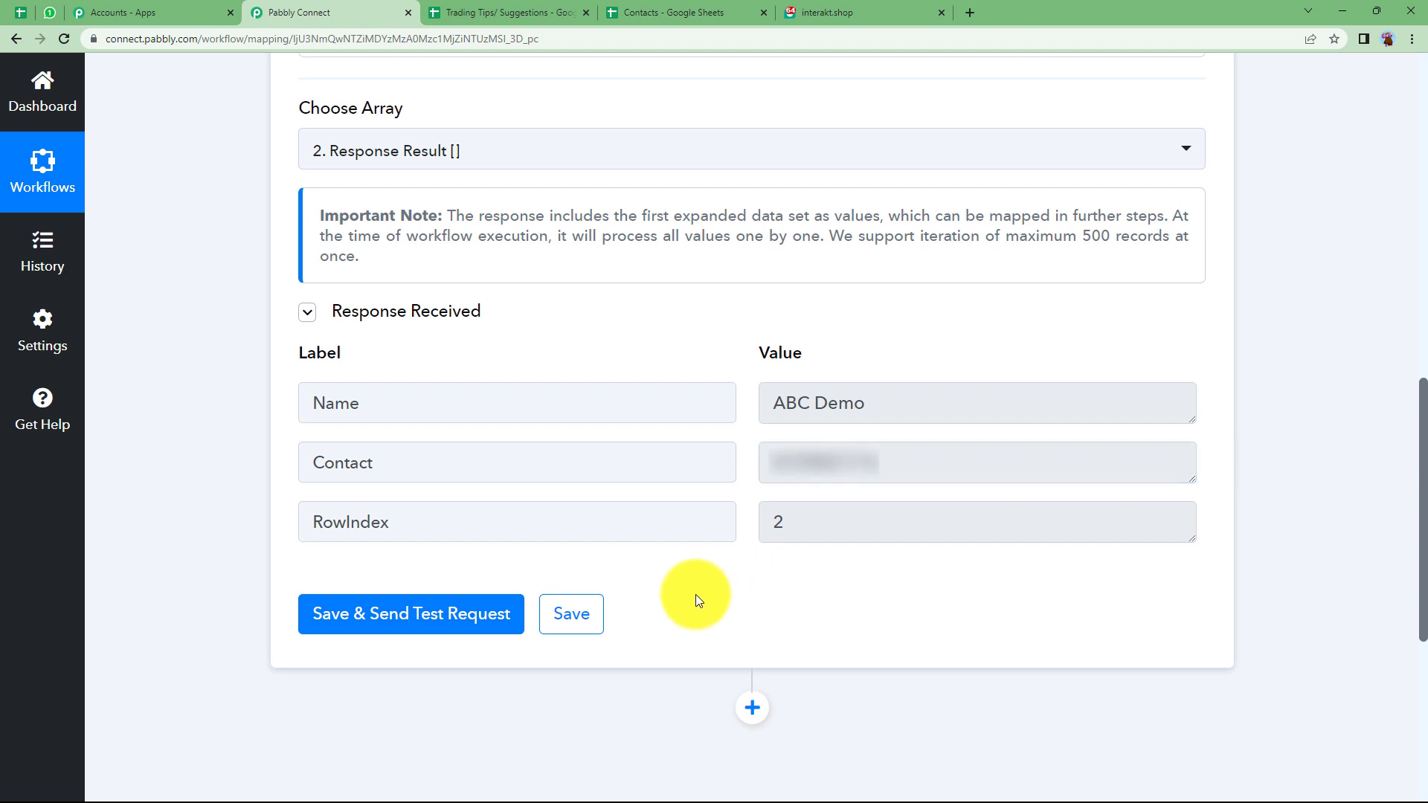
click(544, 613)
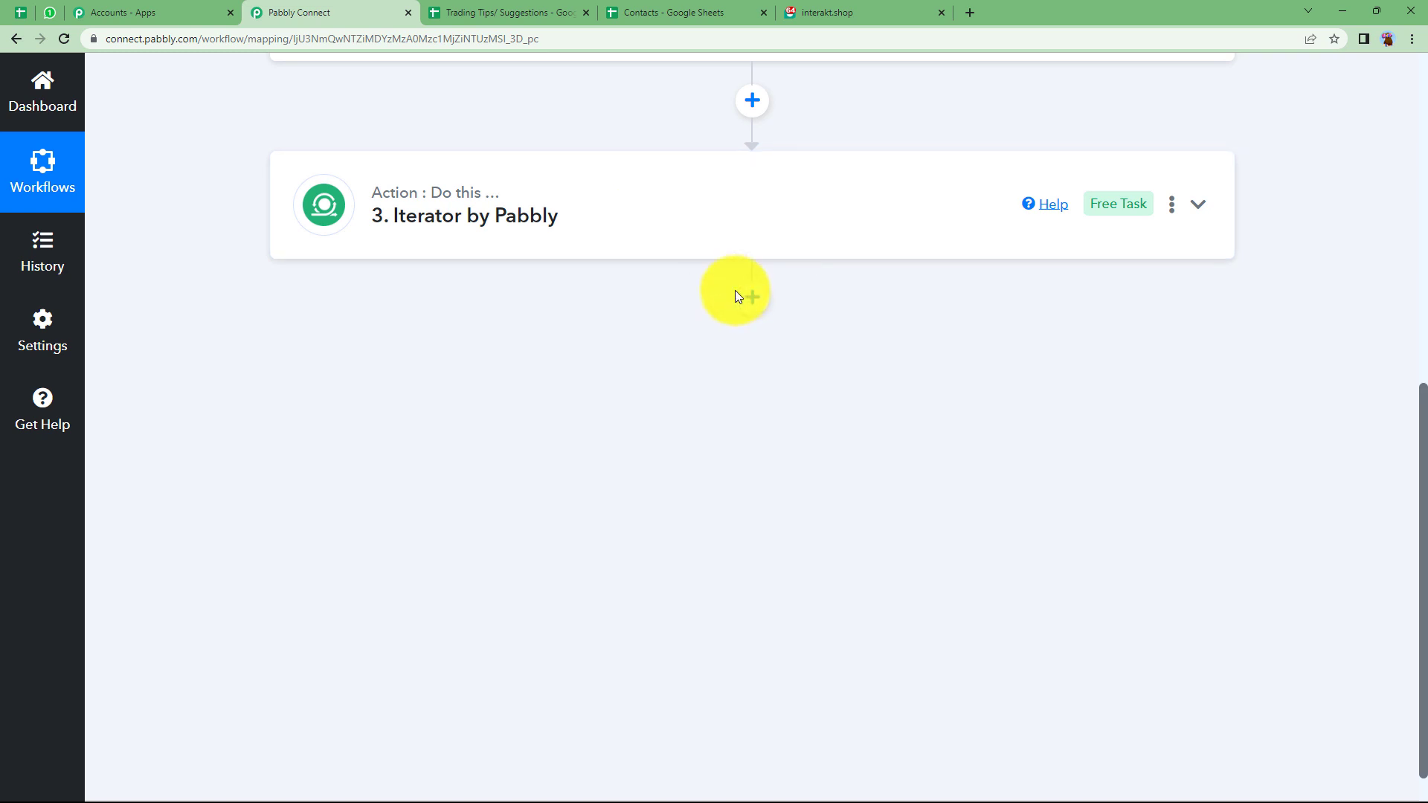
Add Interakt as the workflow's next action with the Send WhatsApp Template Message event
click(752, 298)
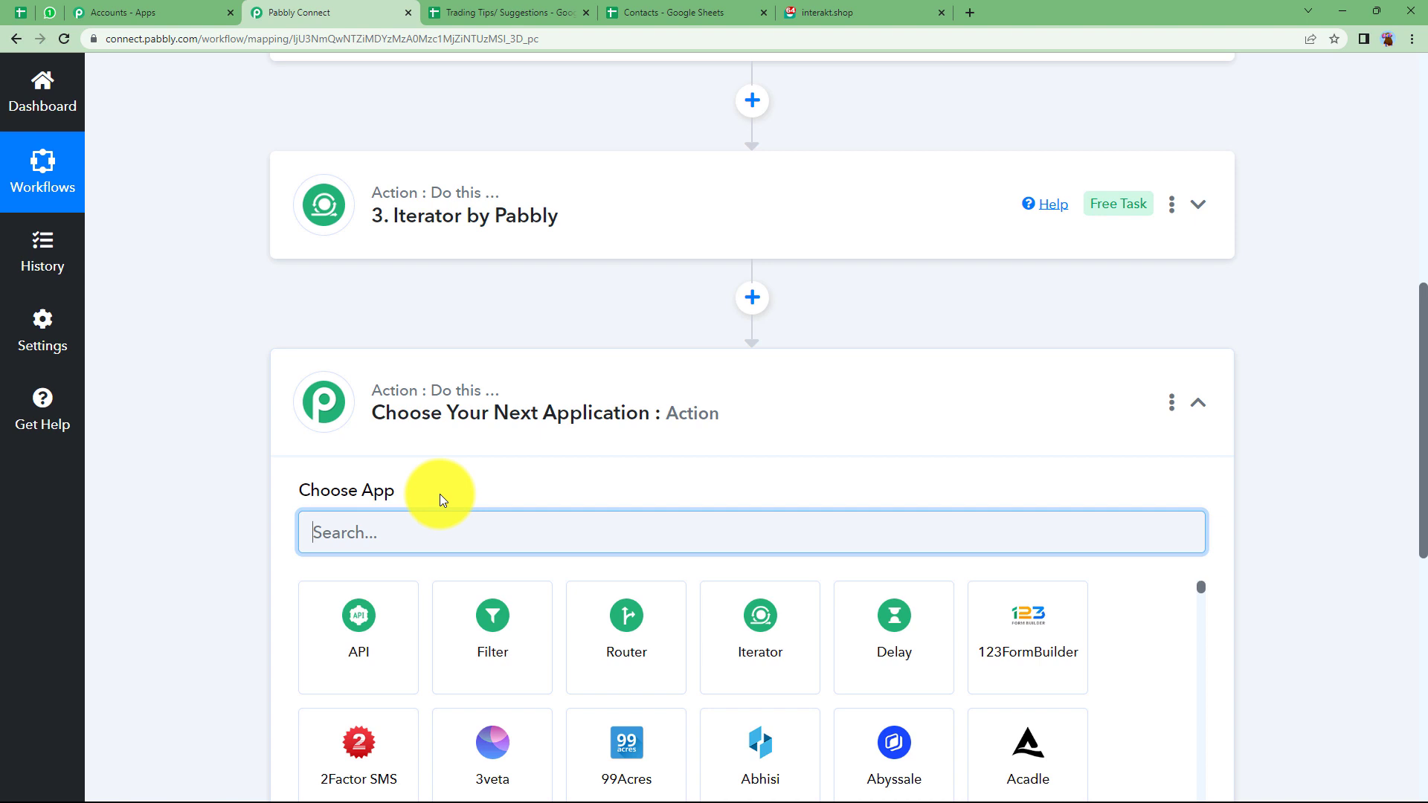
text(INT)
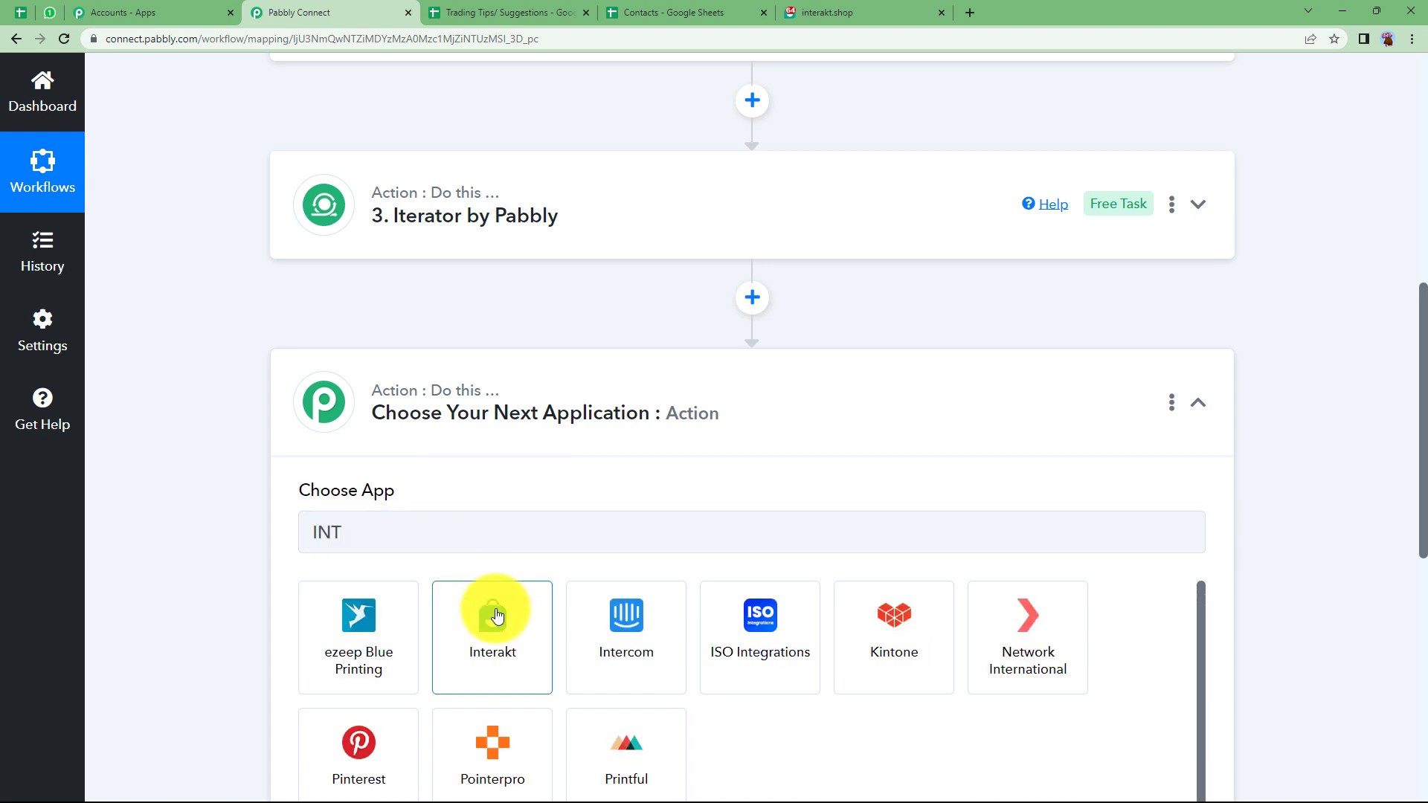
click(493, 609)
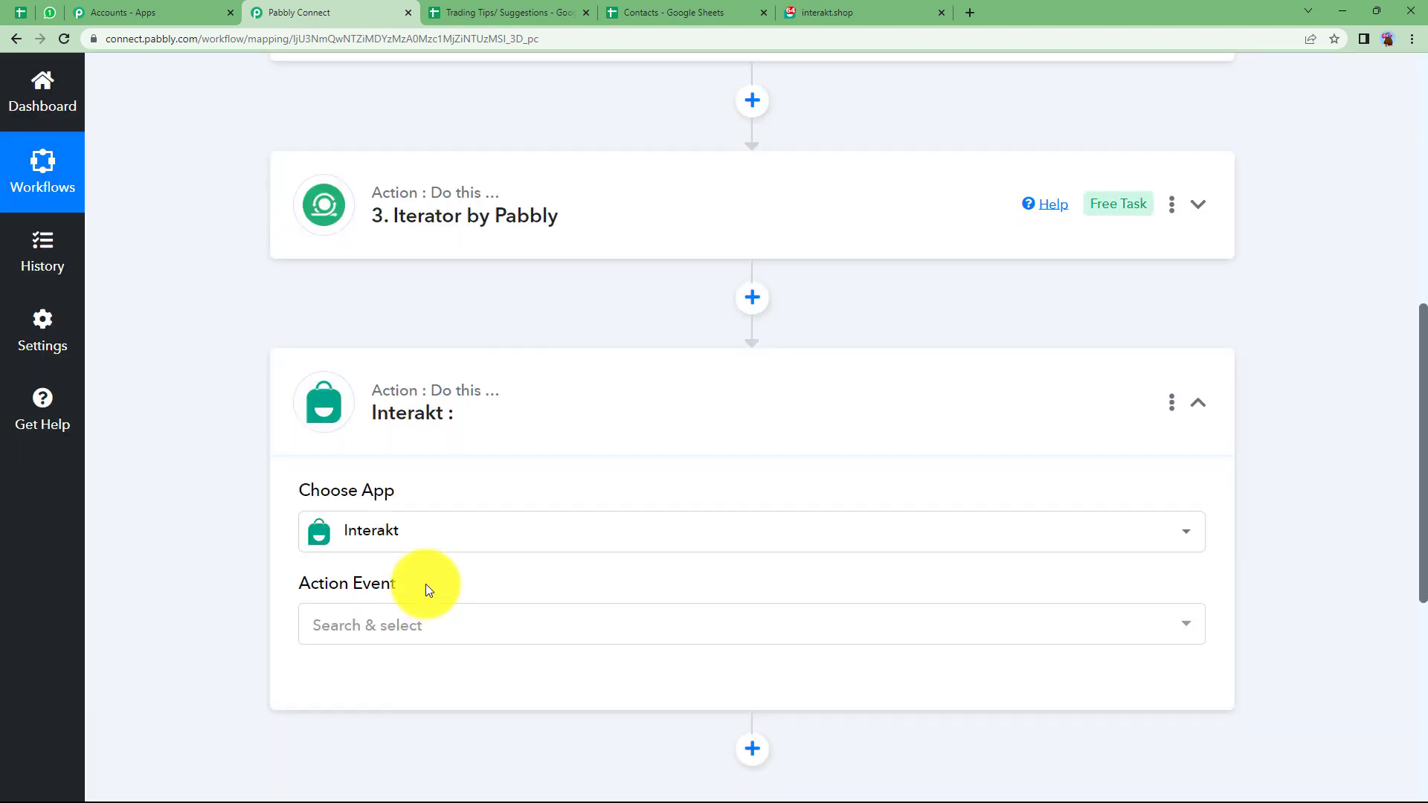
click(372, 633)
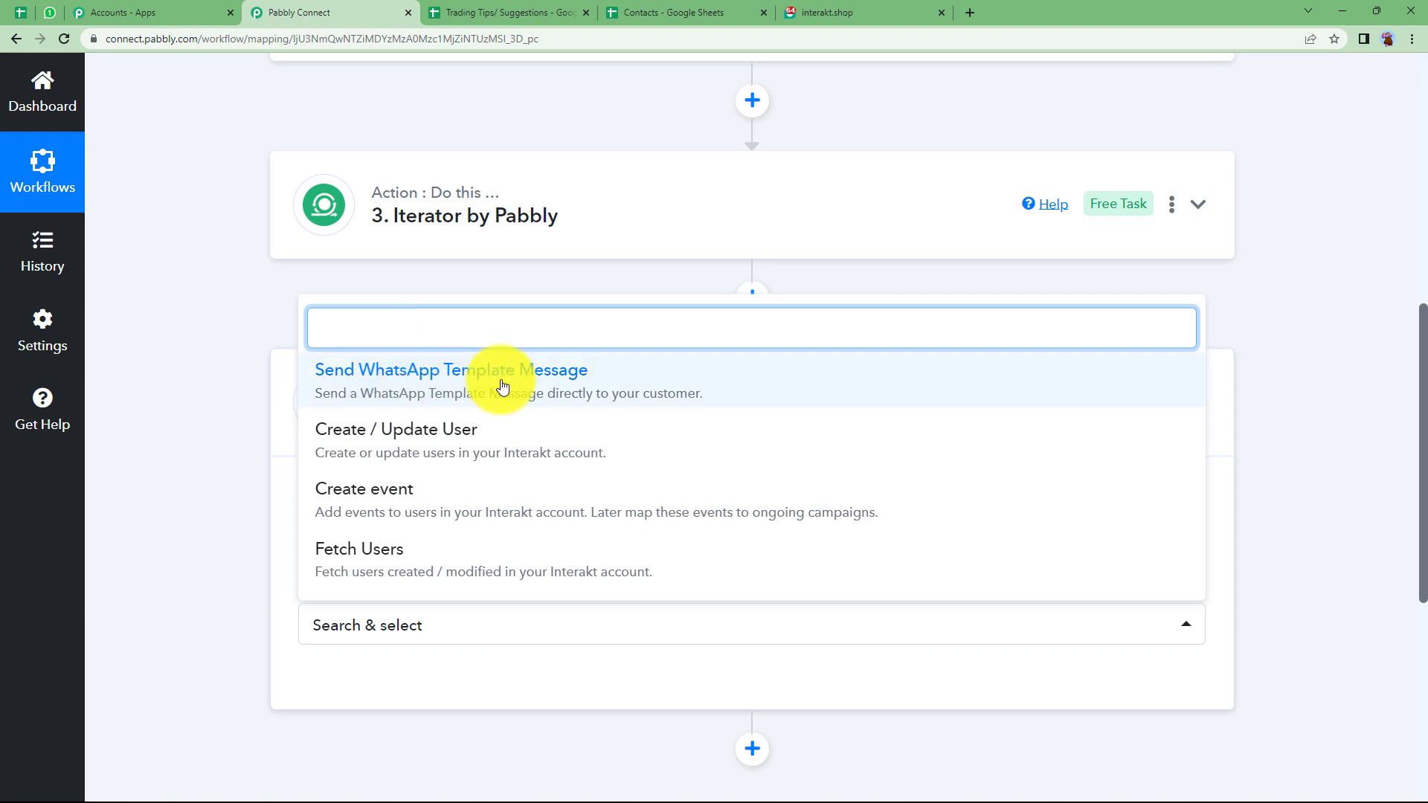
click(537, 386)
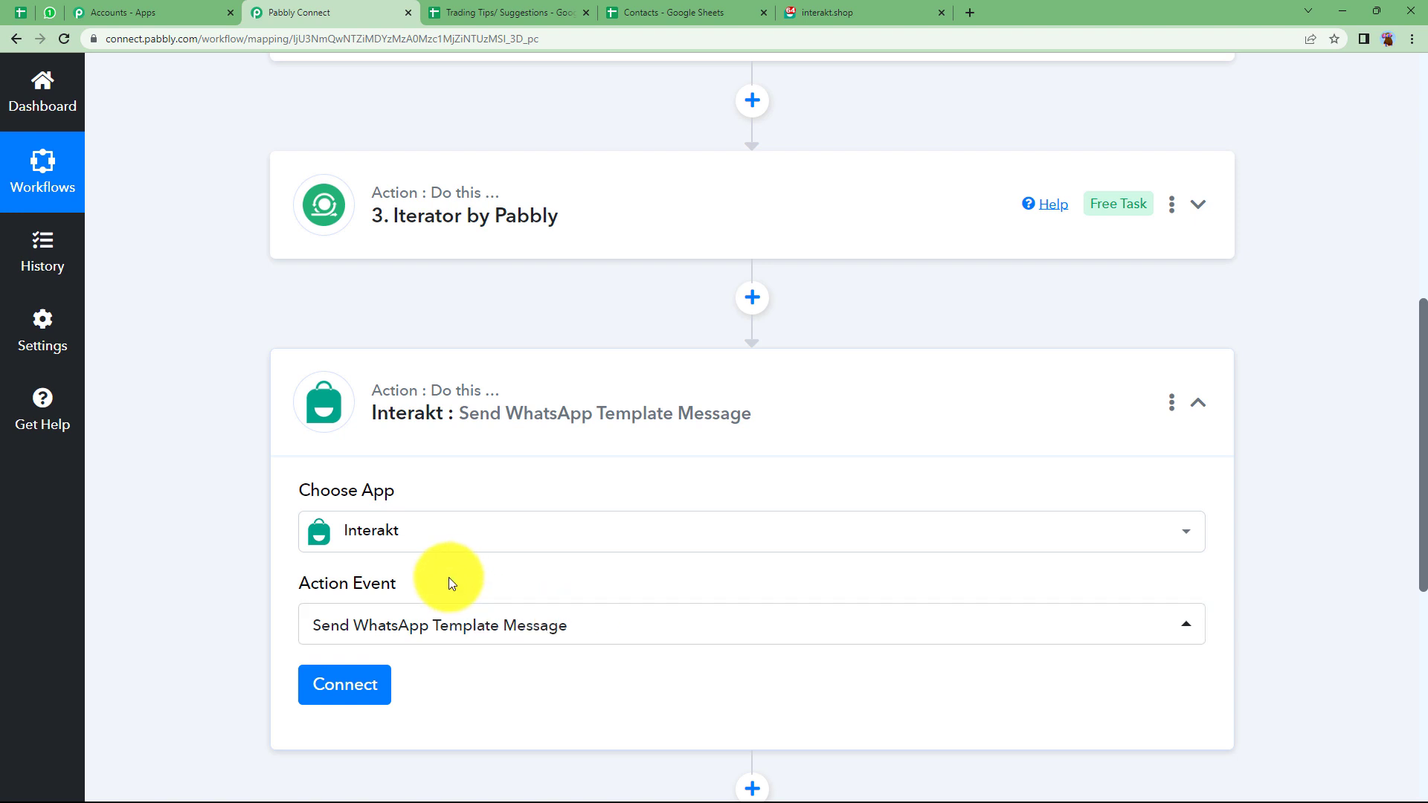
Begin a new Interakt connection for the action and open the linked Interakt account page for its secret key
scroll(438, 572, down, 1)
click(347, 609)
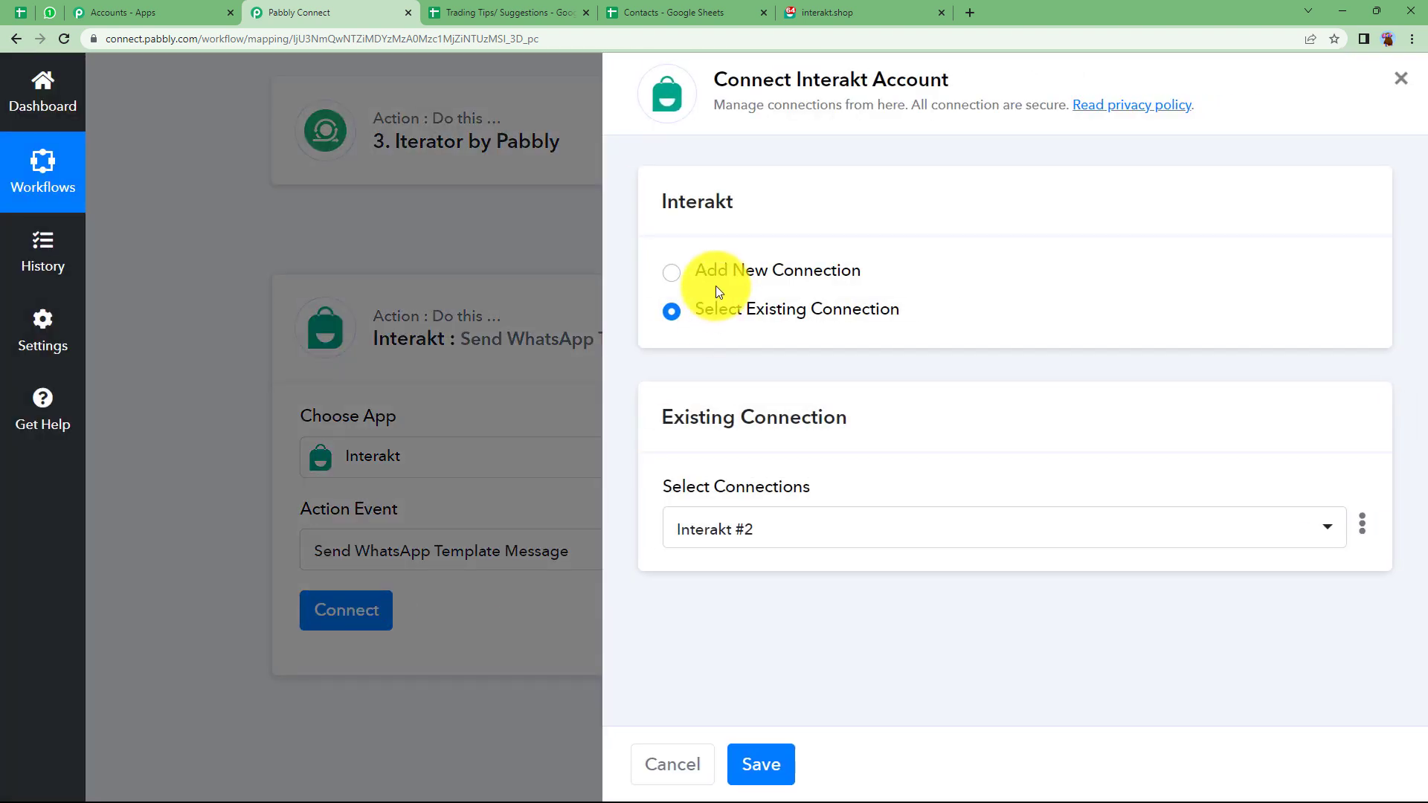
click(717, 287)
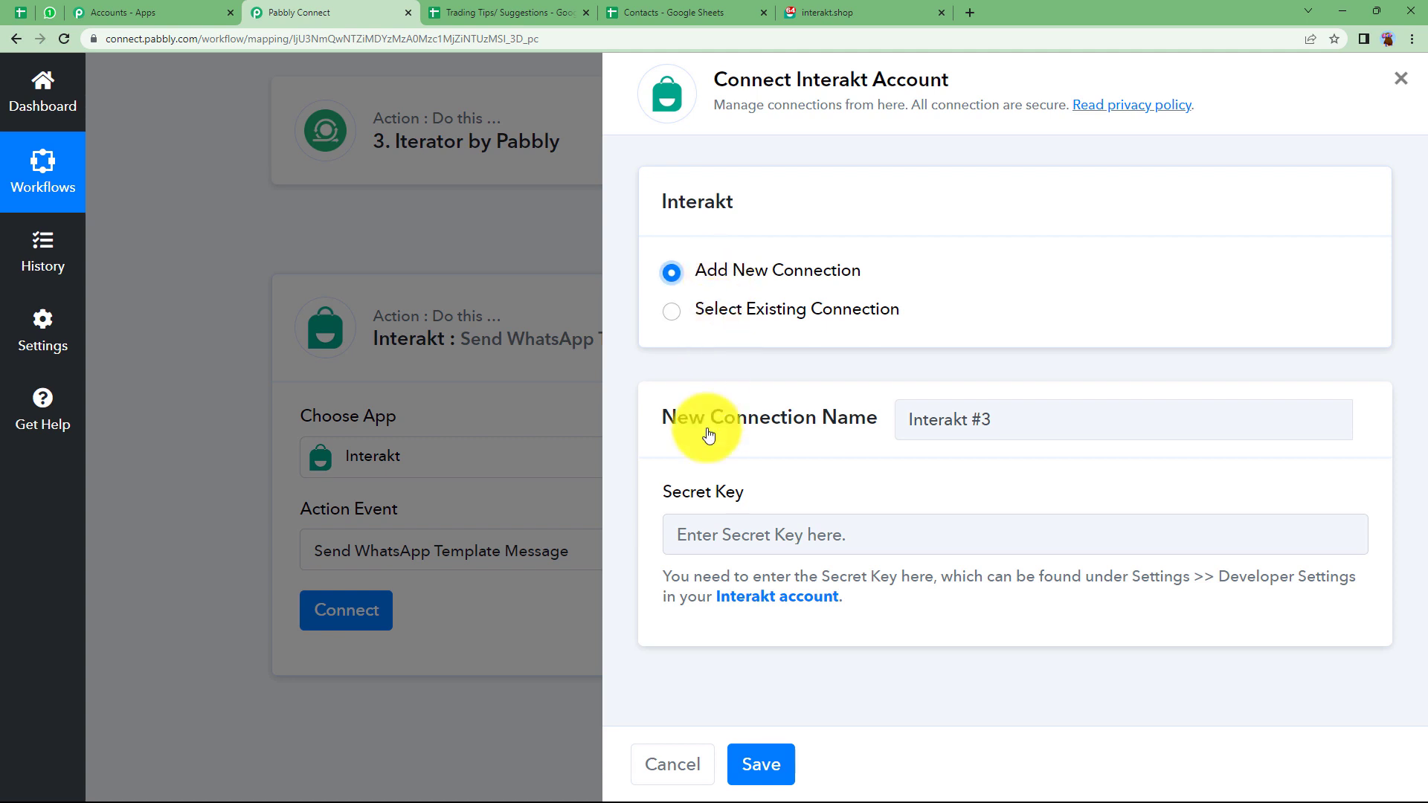
click(701, 535)
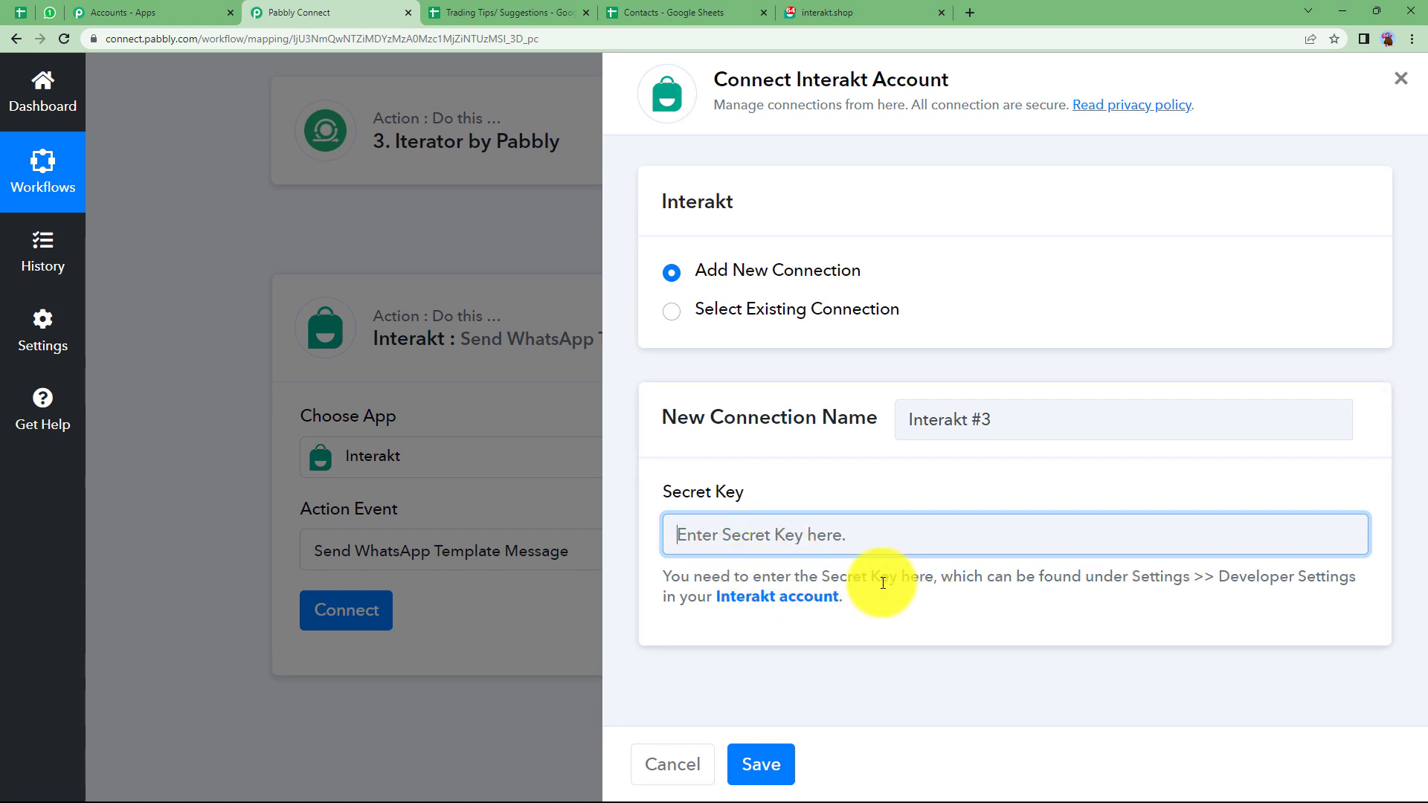
click(819, 597)
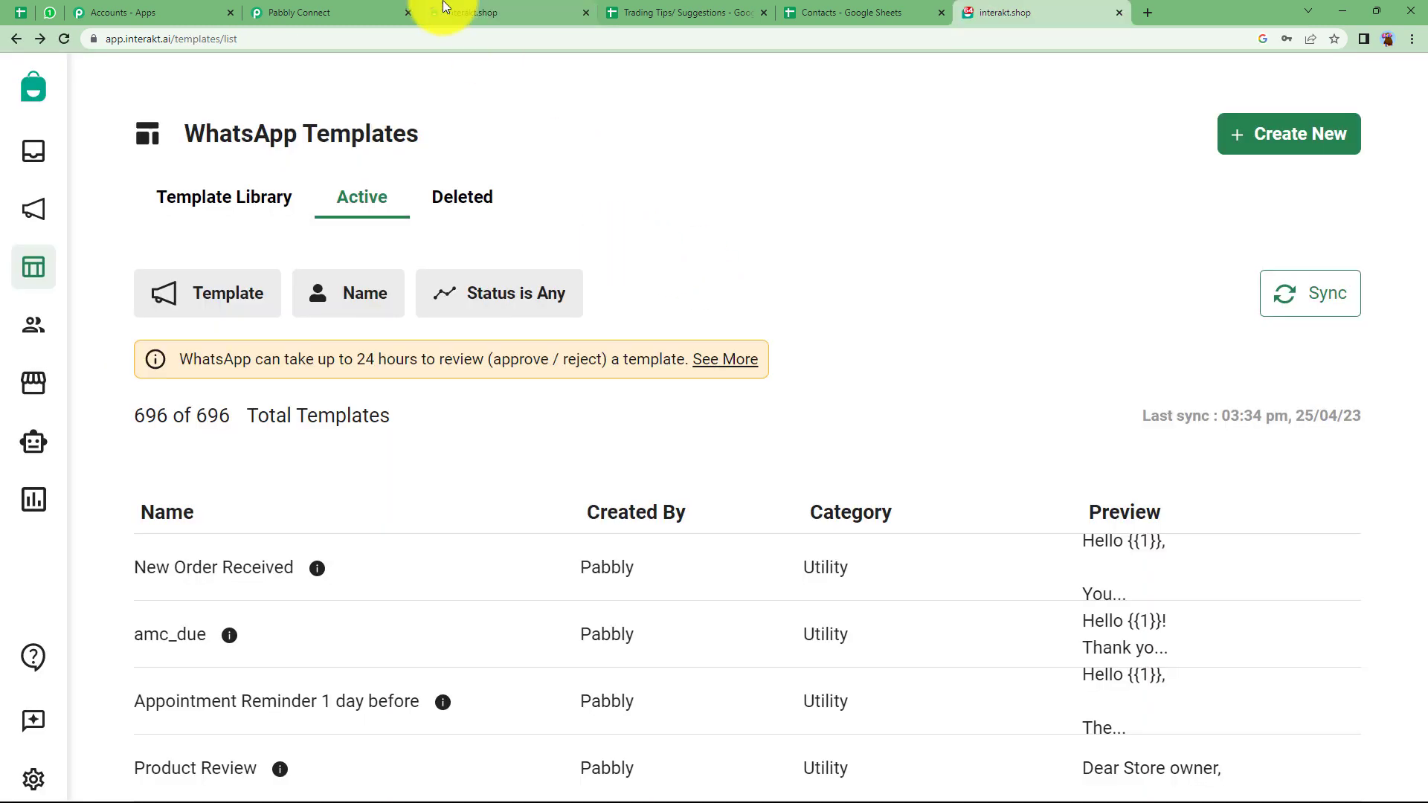
Copy the secret key from Interakt's Developer Settings into the new connection, save it and close the settings page
click(444, 8)
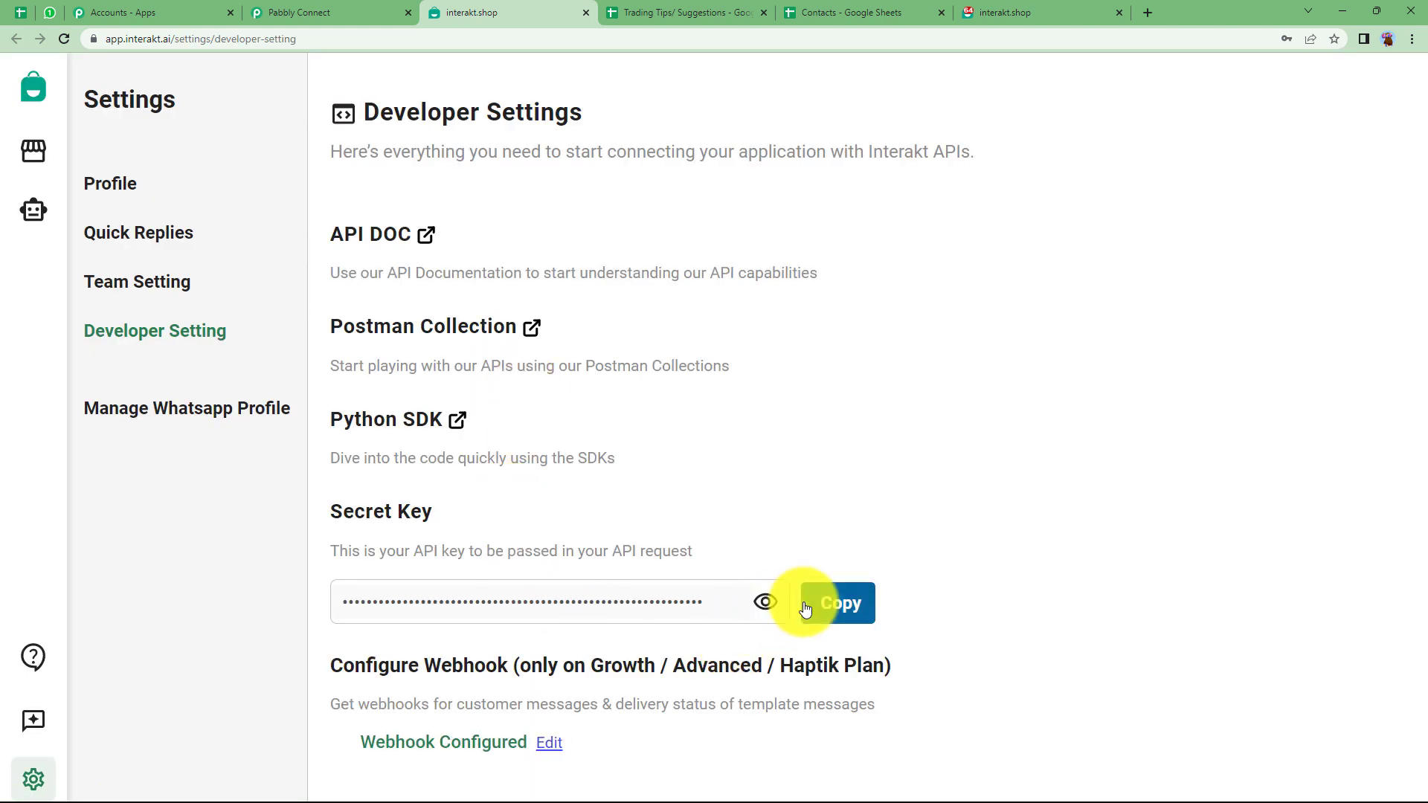
click(805, 608)
click(335, 13)
click(735, 528)
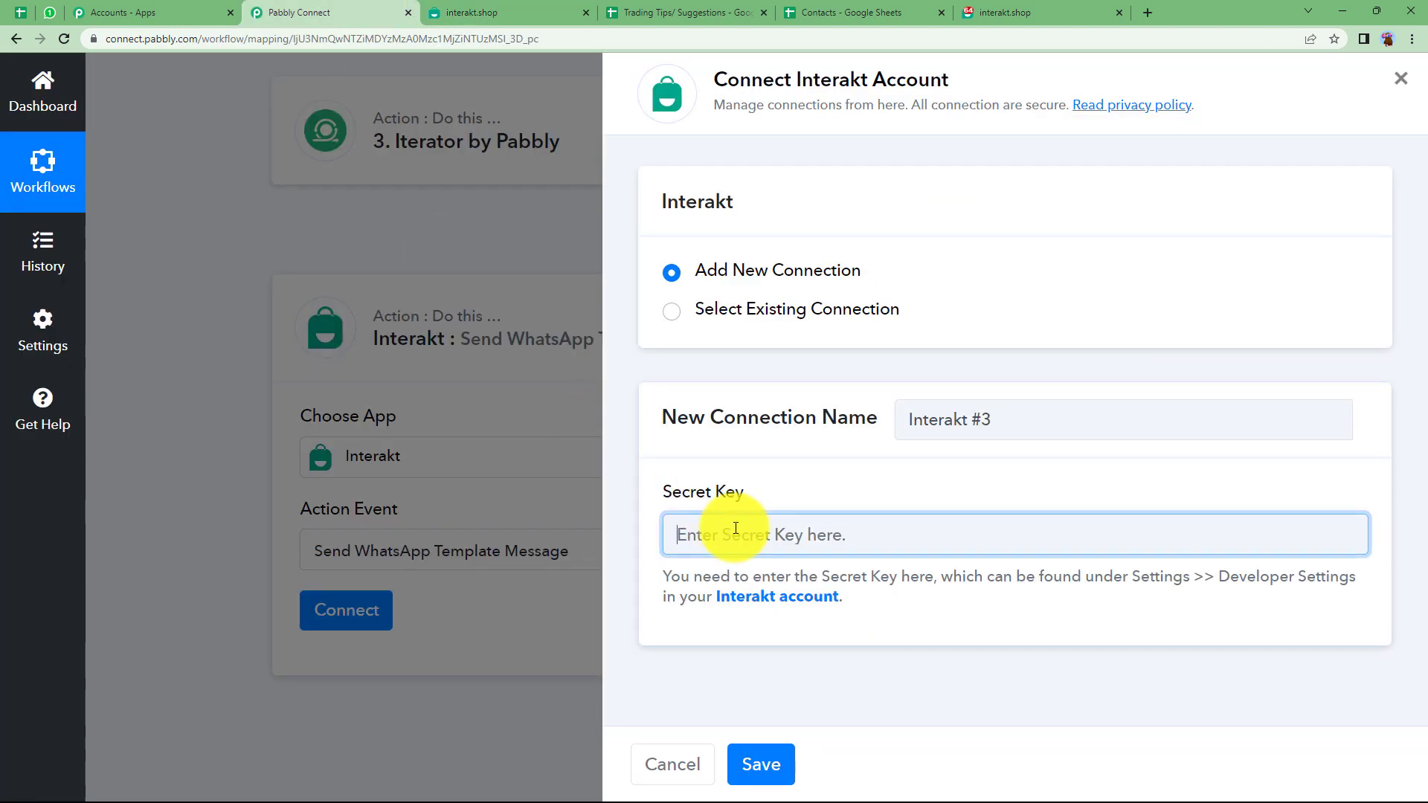
key(ctrl+v)
click(766, 760)
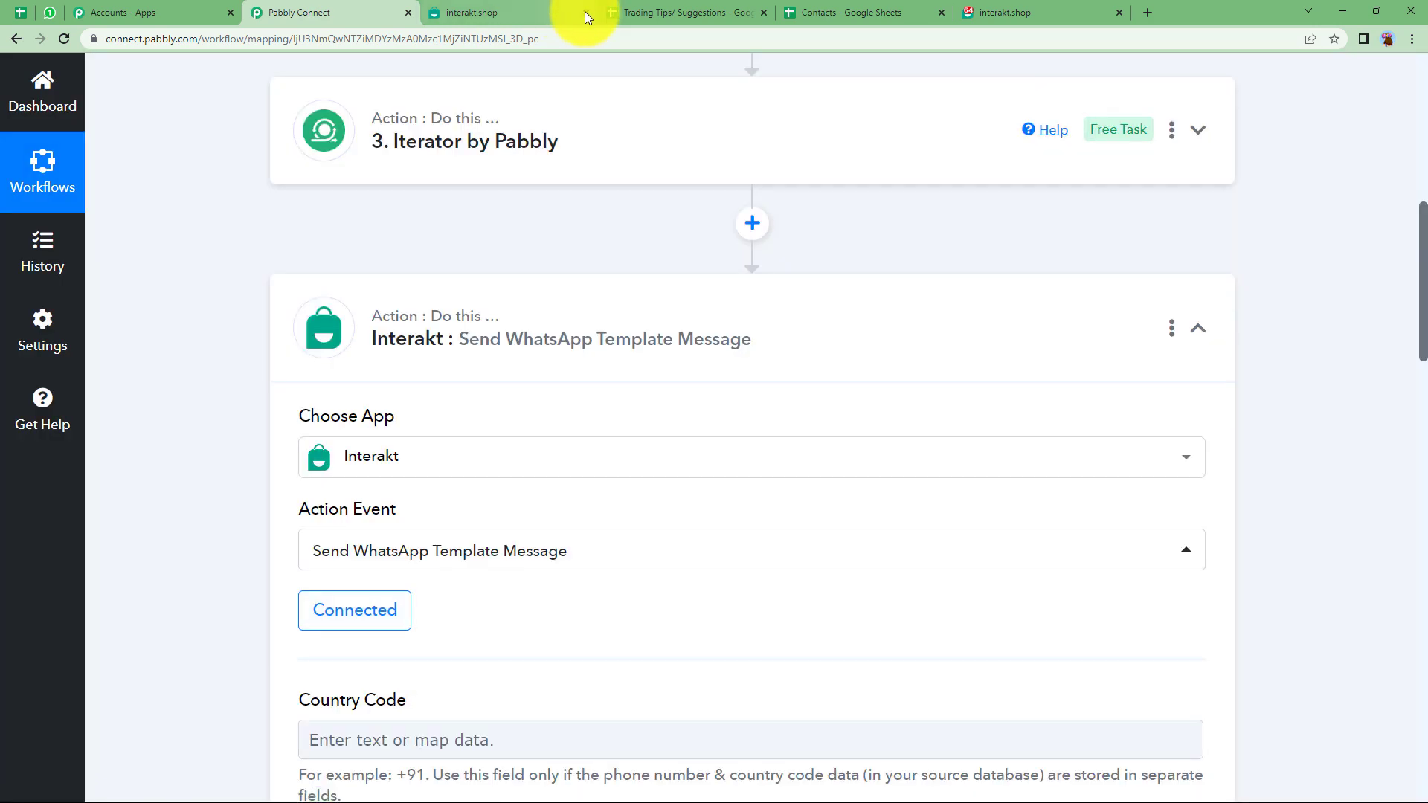
click(584, 11)
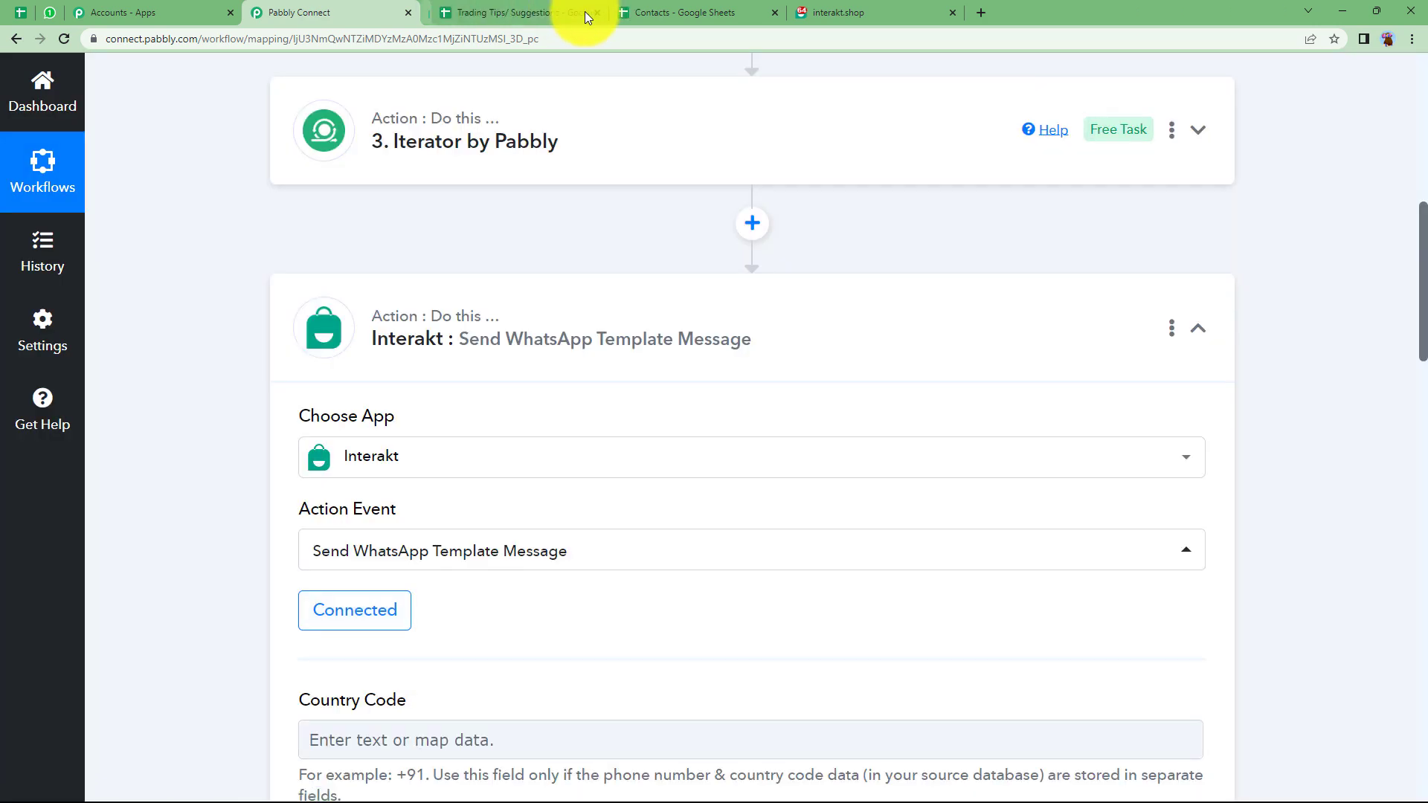
Look through the Interakt action's message fields, including phone number, template code name, language code and header value
scroll(226, 463, down, 4)
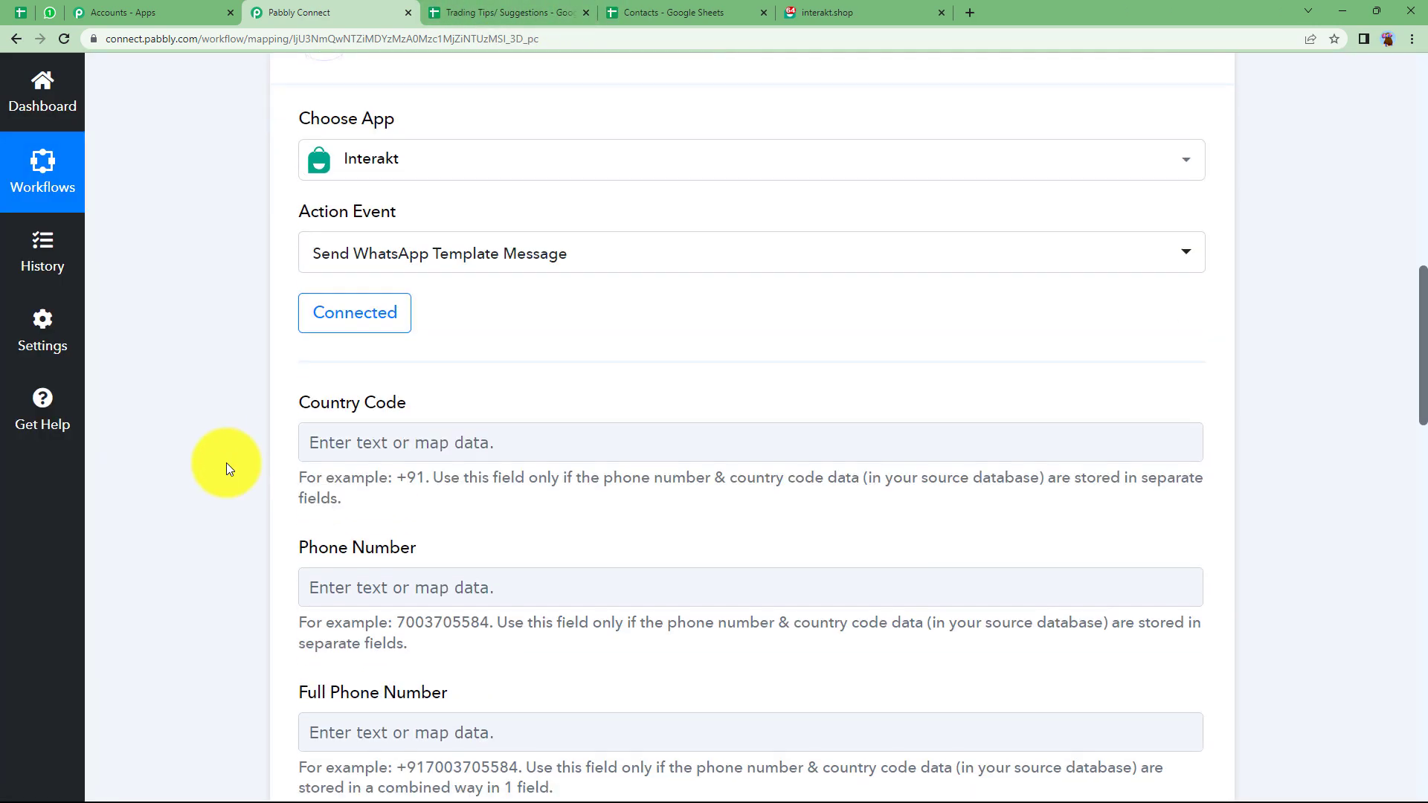
scroll(318, 446, down, 2)
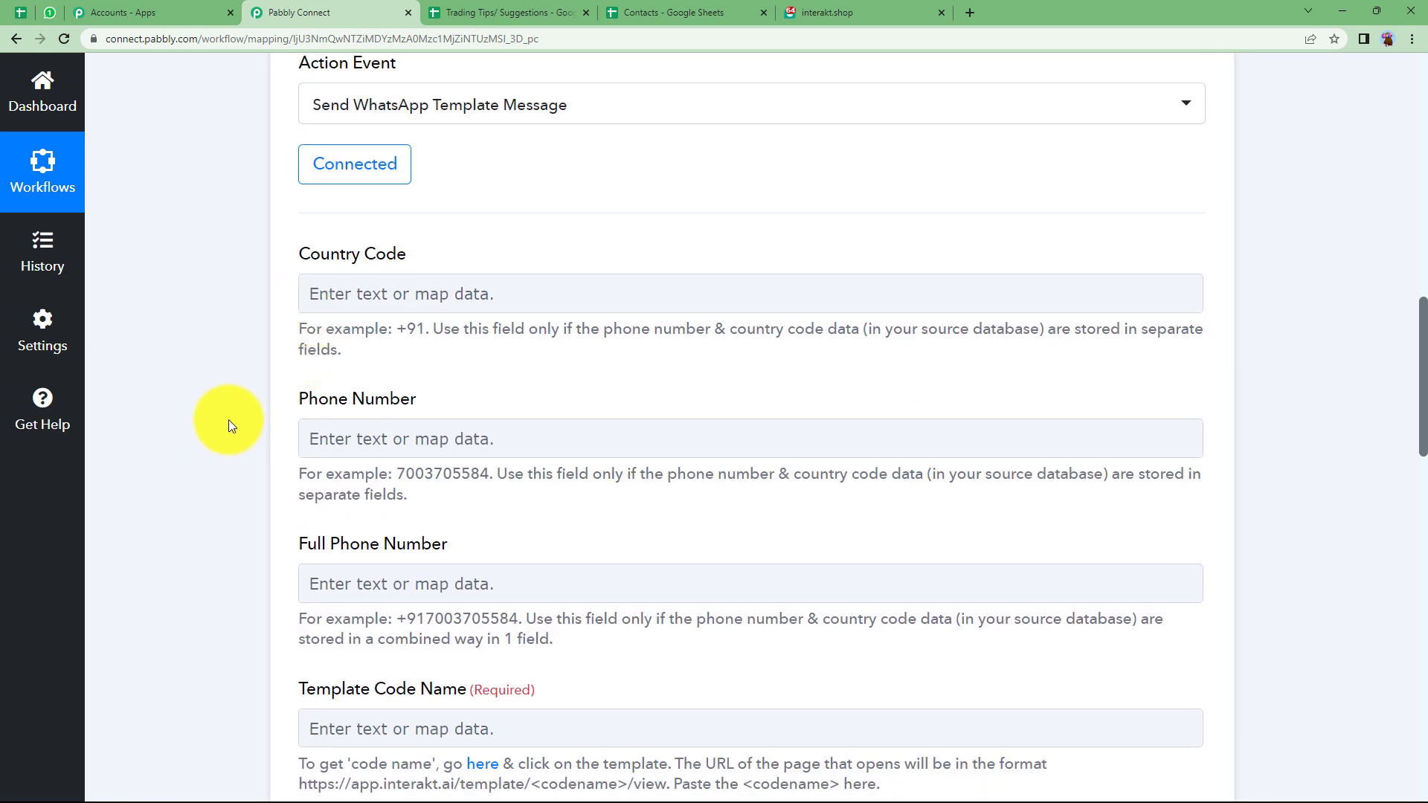
scroll(265, 561, down, 4)
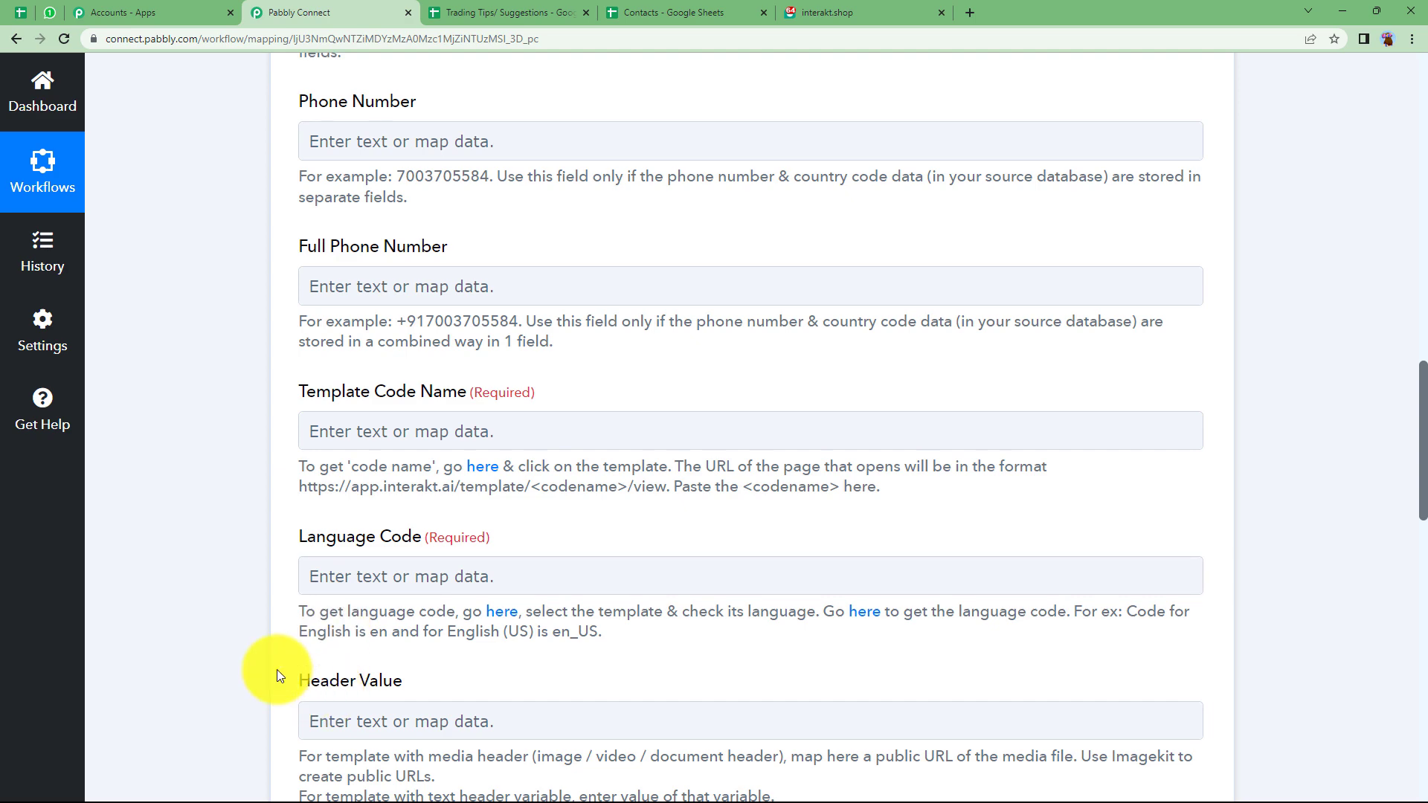
scroll(276, 669, down, 4)
scroll(230, 578, up, 5)
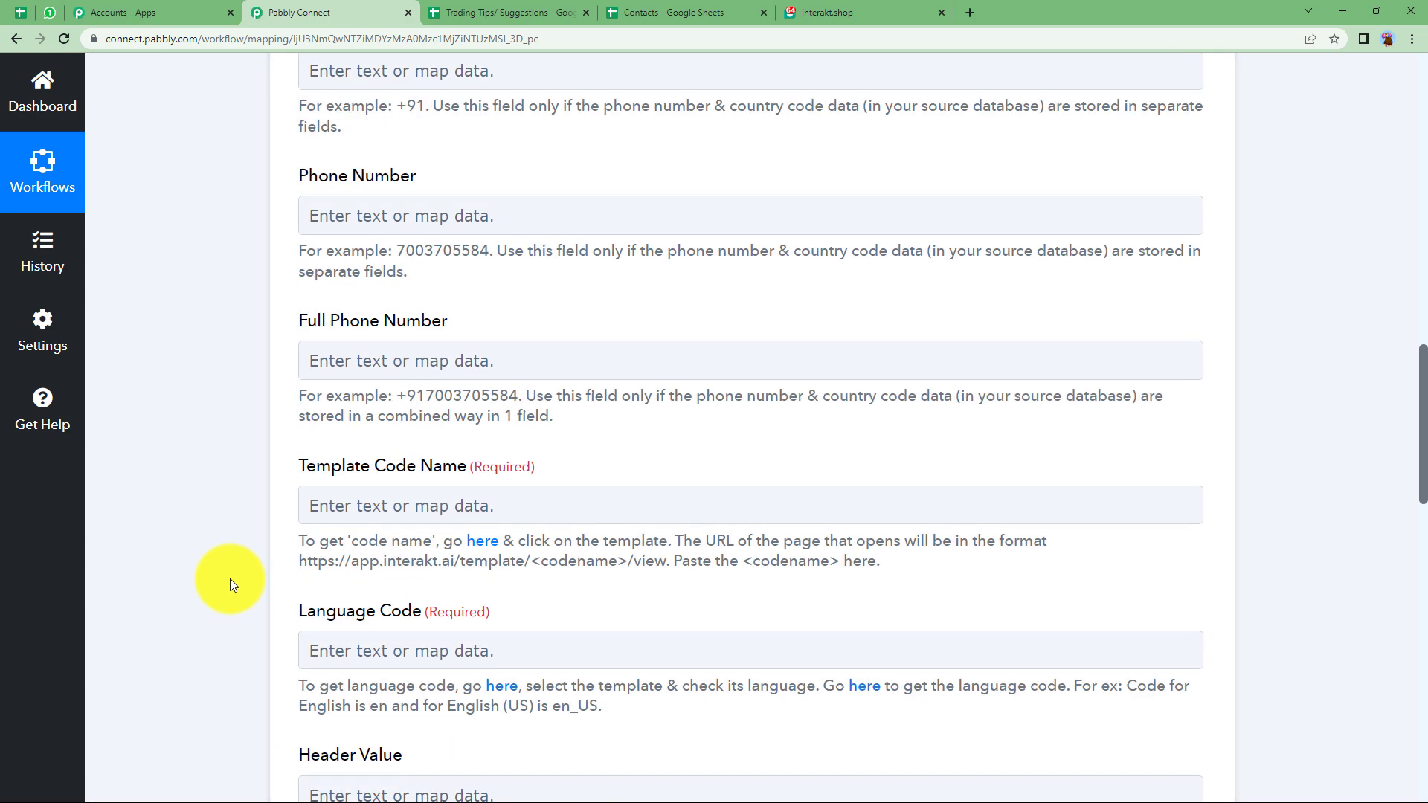
scroll(230, 578, up, 7)
scroll(230, 578, down, 1)
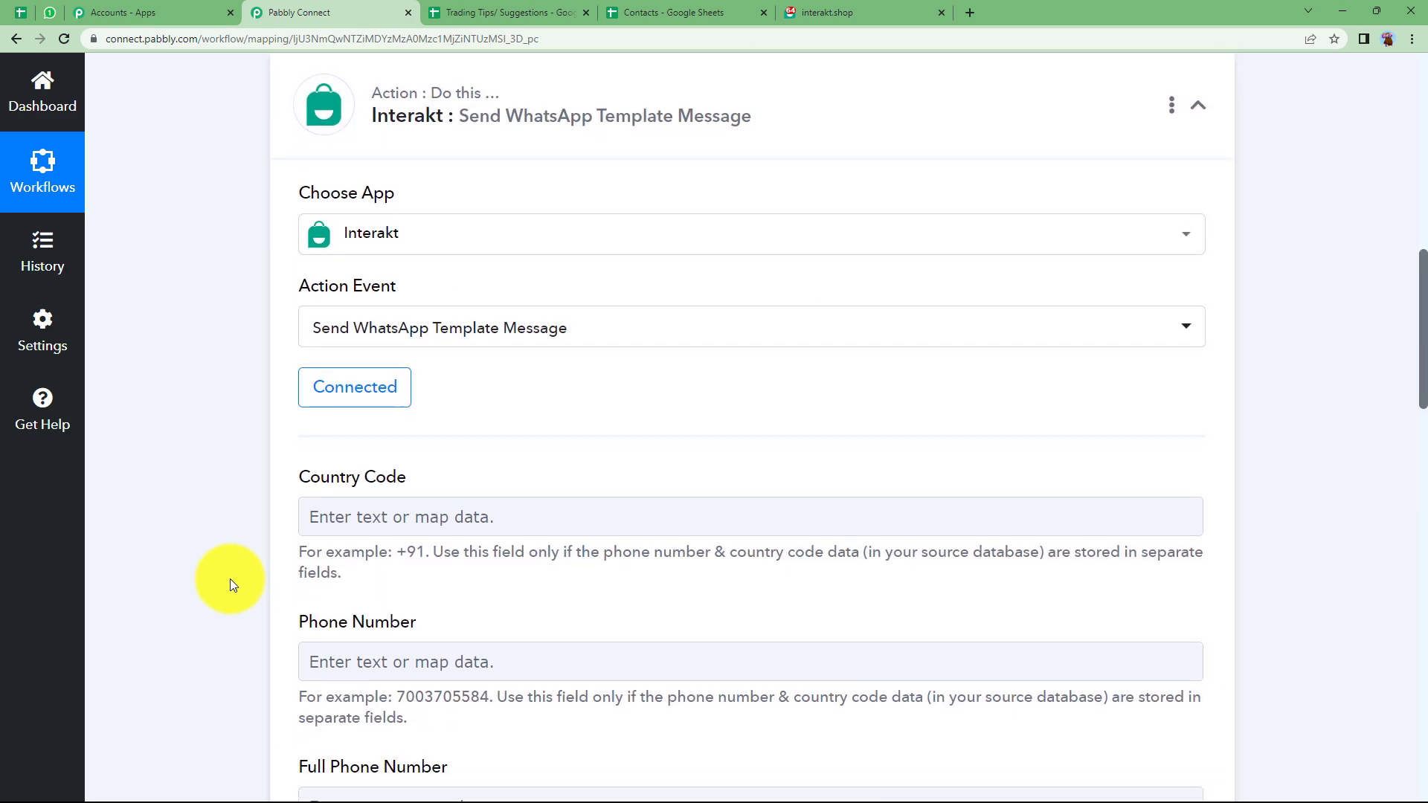
Open the amc_due template in Interakt, examine its header and body variables, and compare them with the Trading Tips/ Suggestions sheet
click(811, 12)
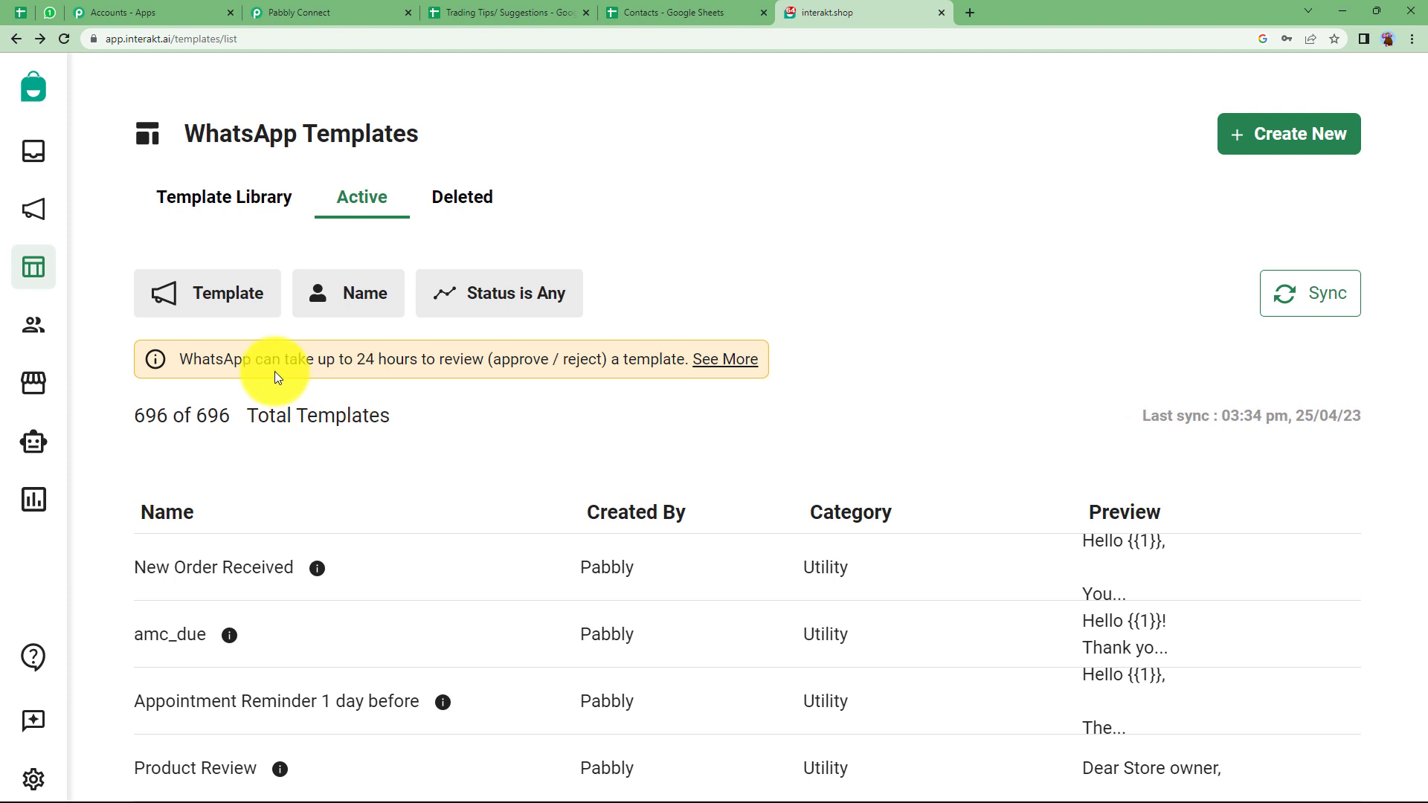
click(186, 634)
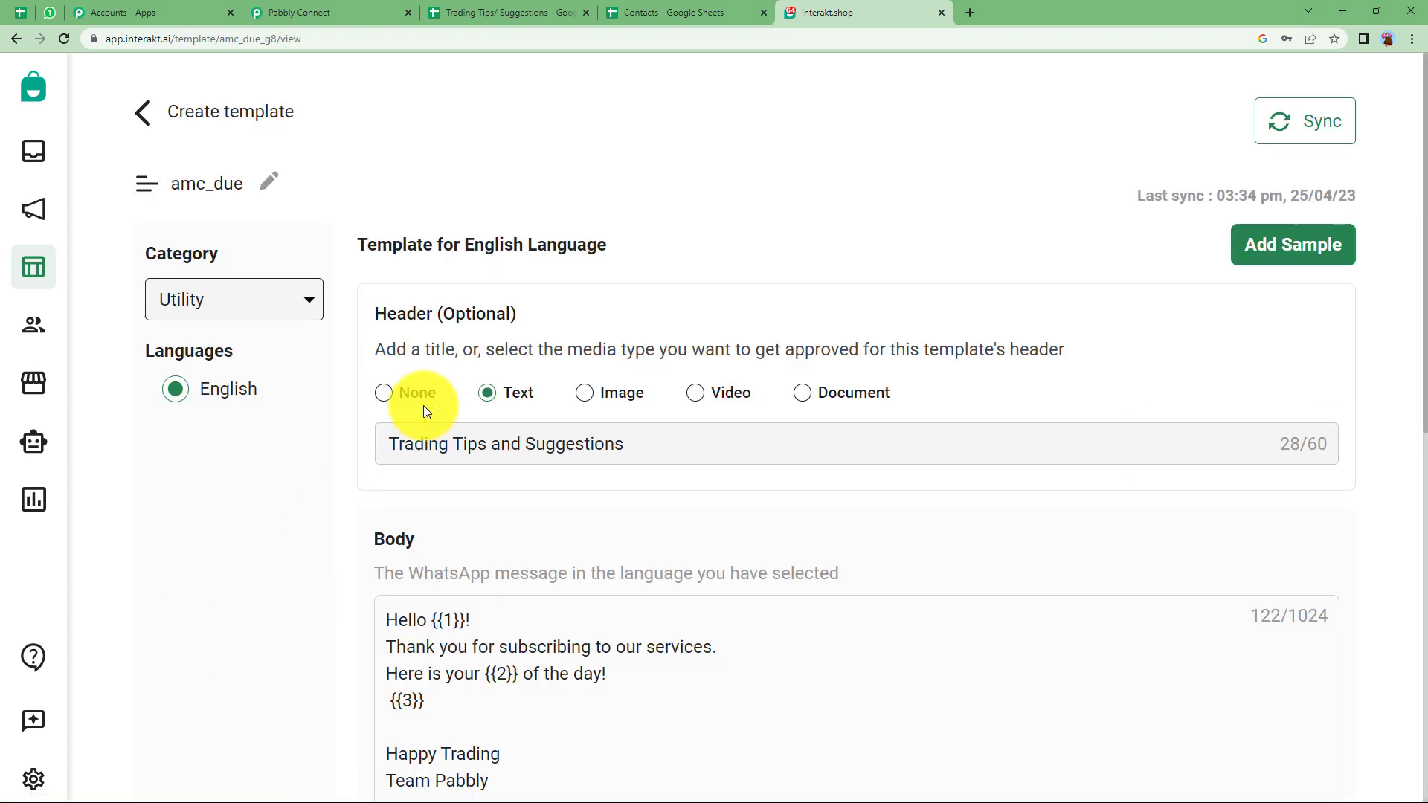
scroll(465, 440, down, 3)
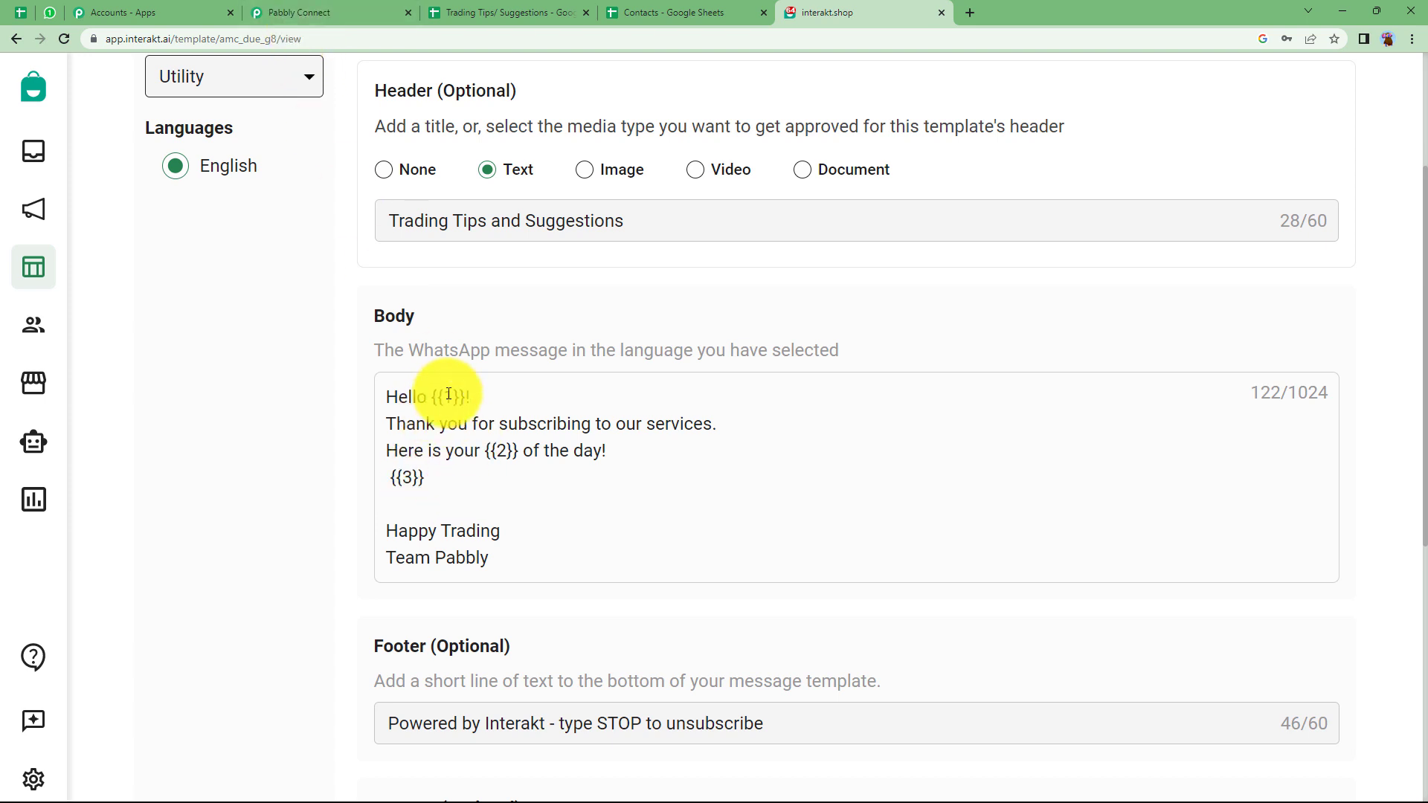
click(462, 9)
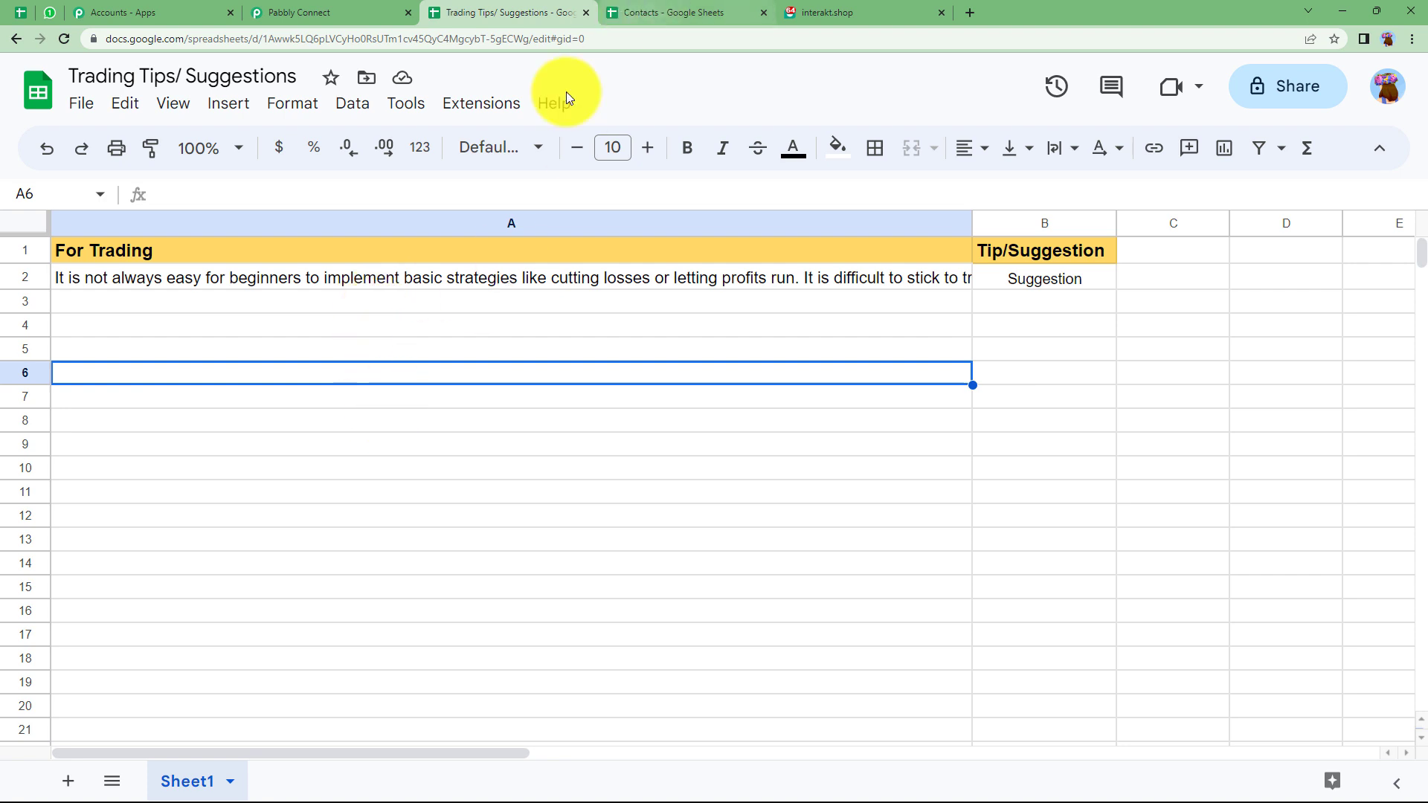
click(344, 9)
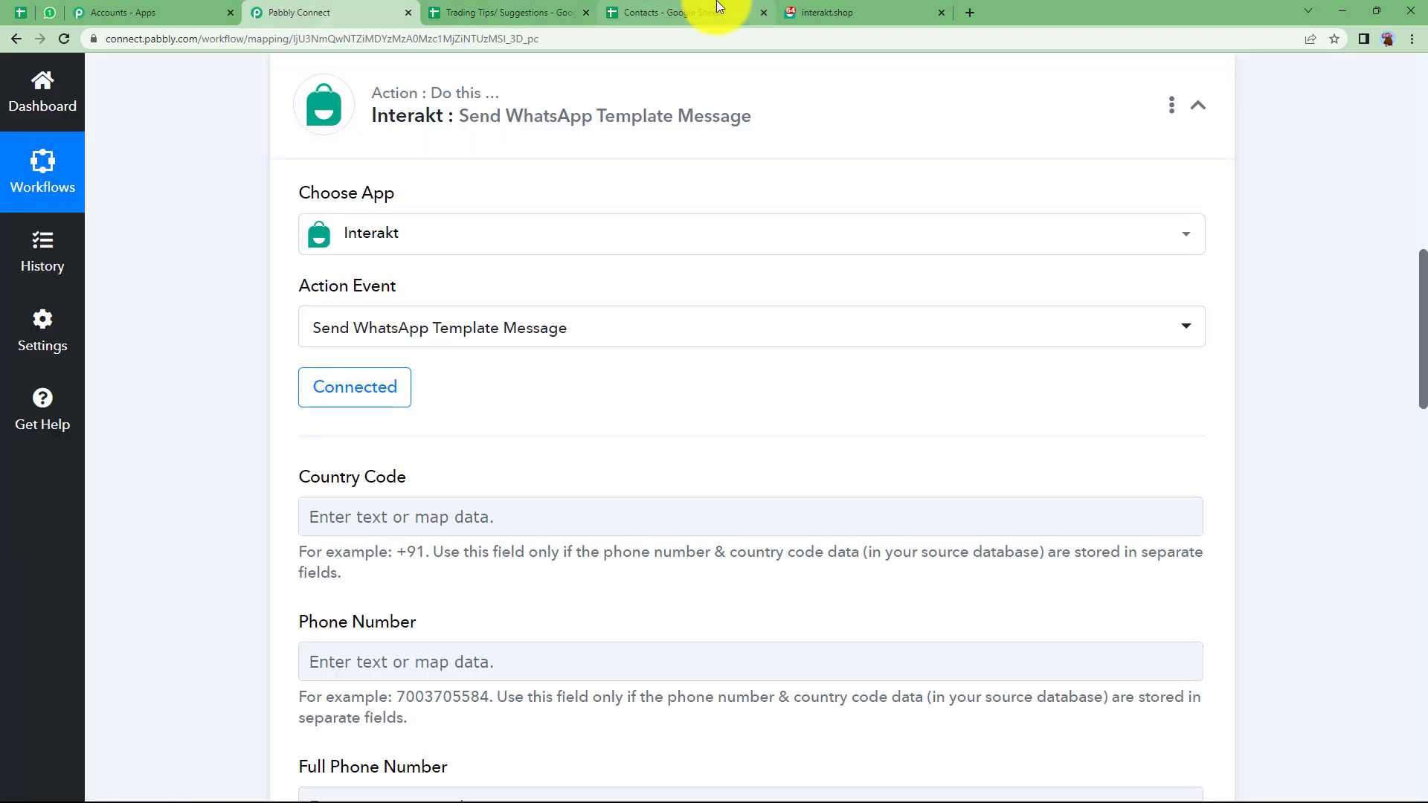
click(818, 11)
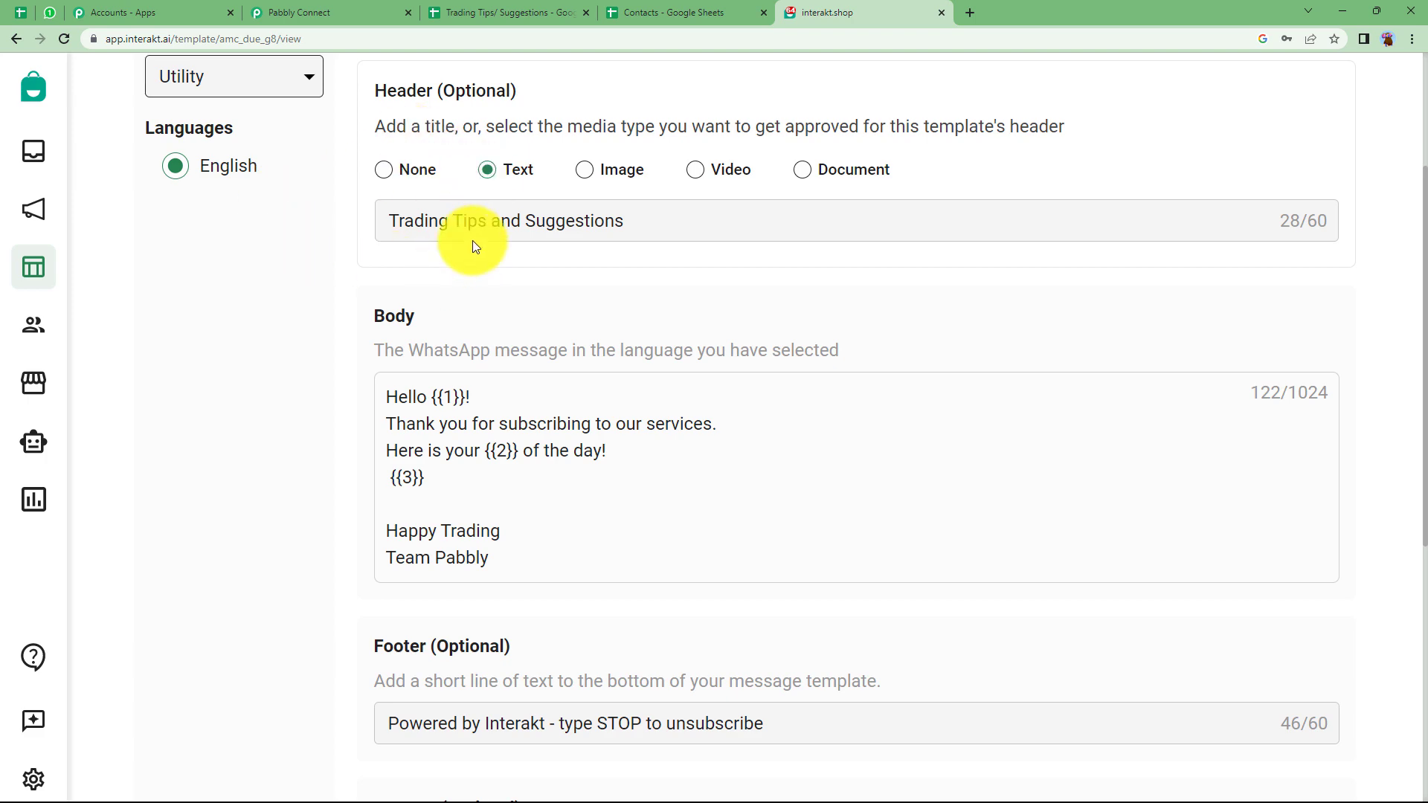
click(335, 11)
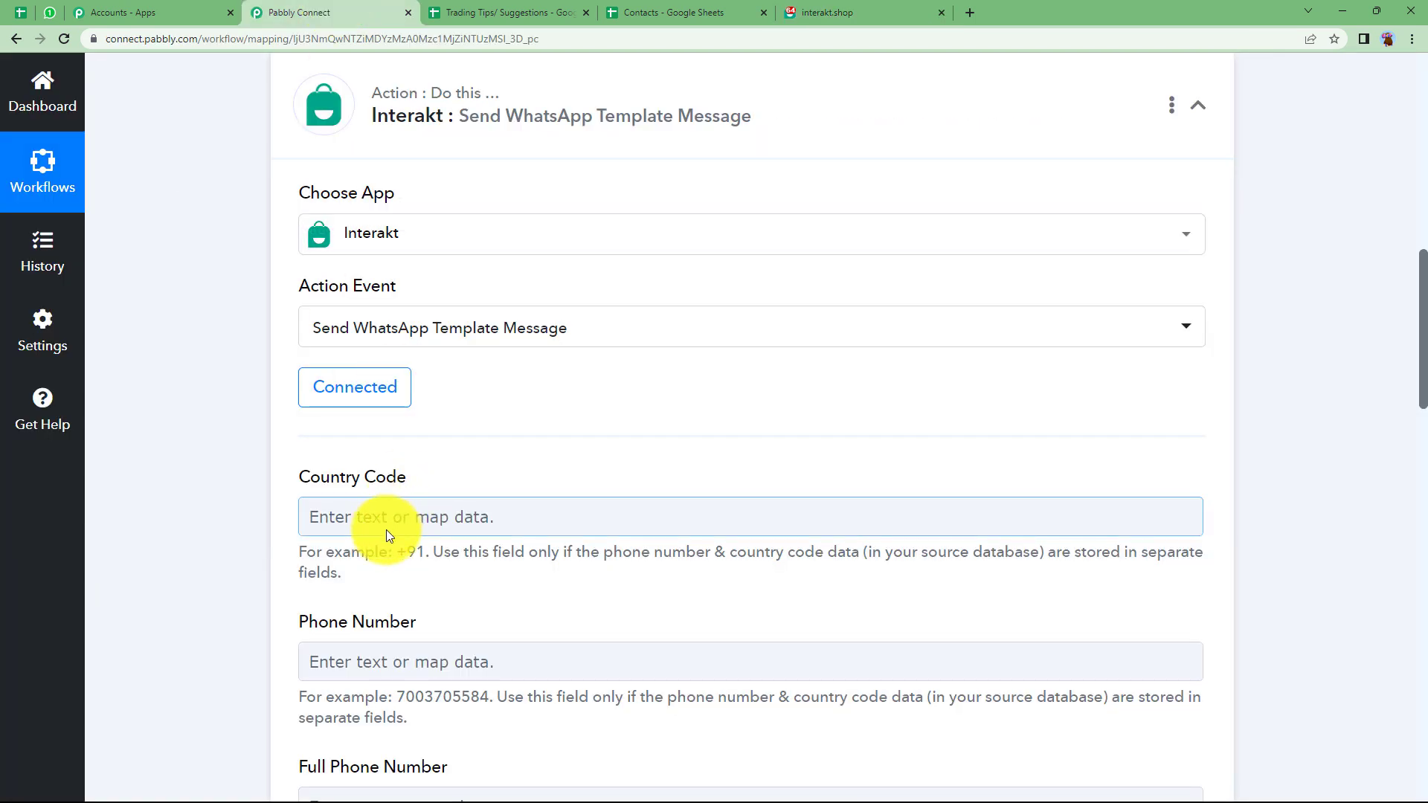
Set the Interakt action's Country Code to +91
scroll(426, 434, up, 7)
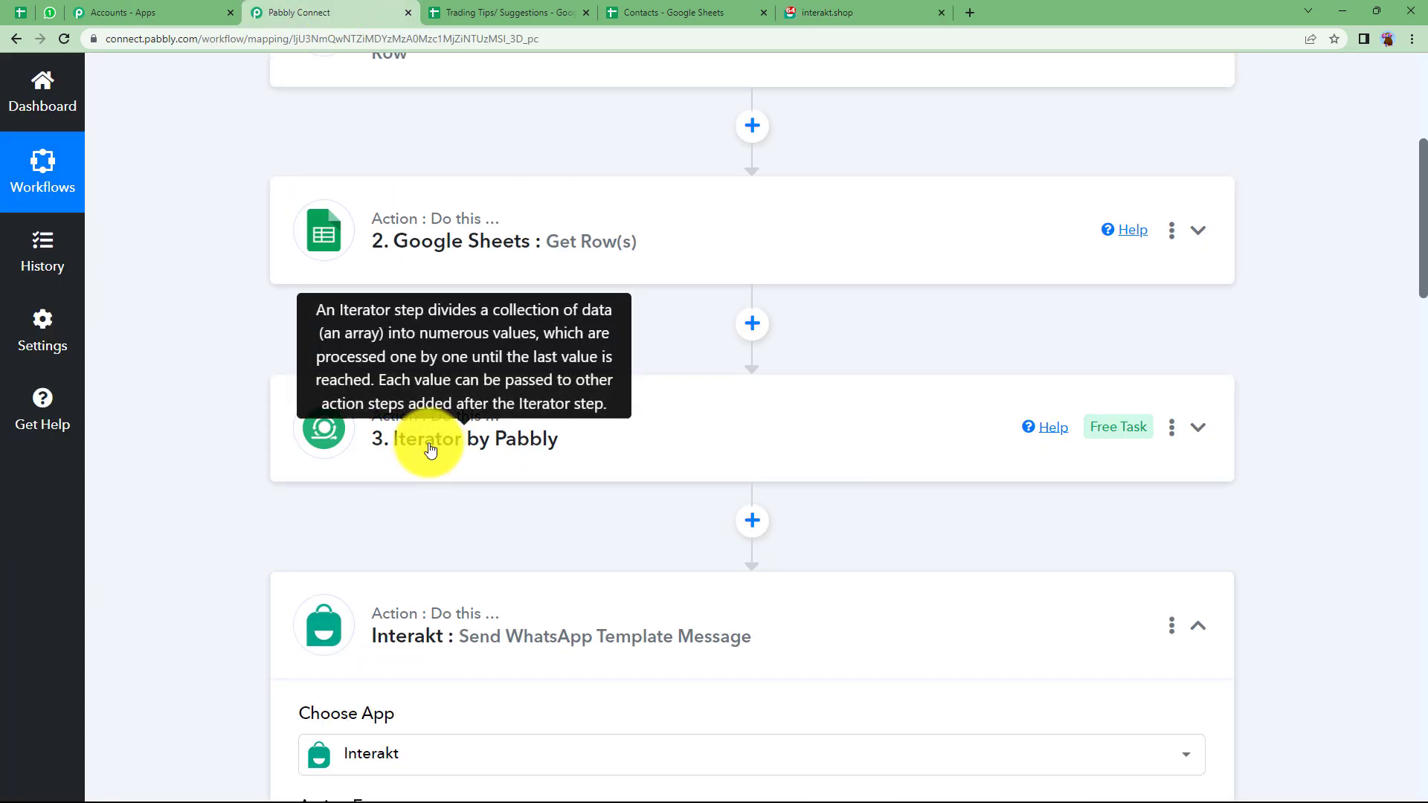
scroll(266, 516, down, 8)
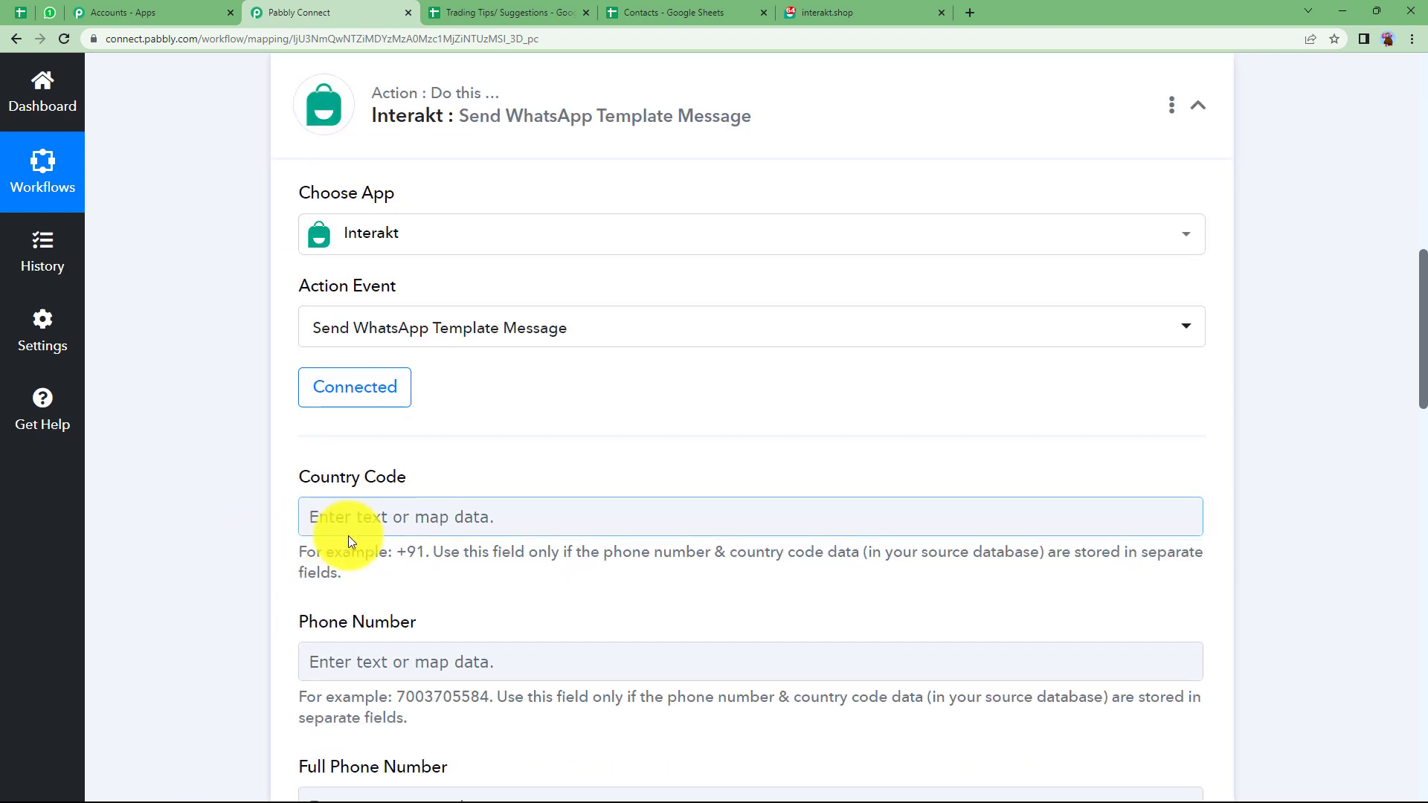
click(366, 444)
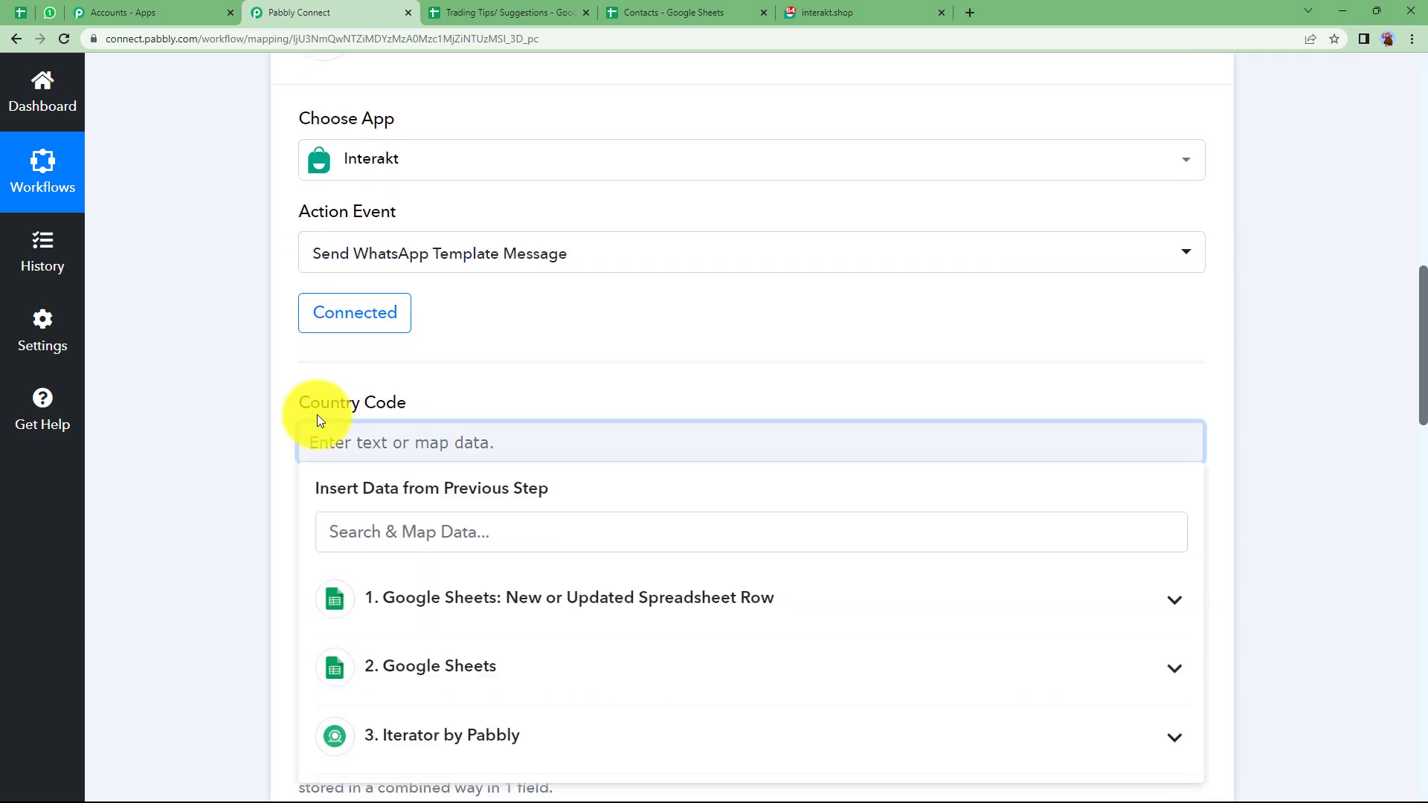
text(+91)
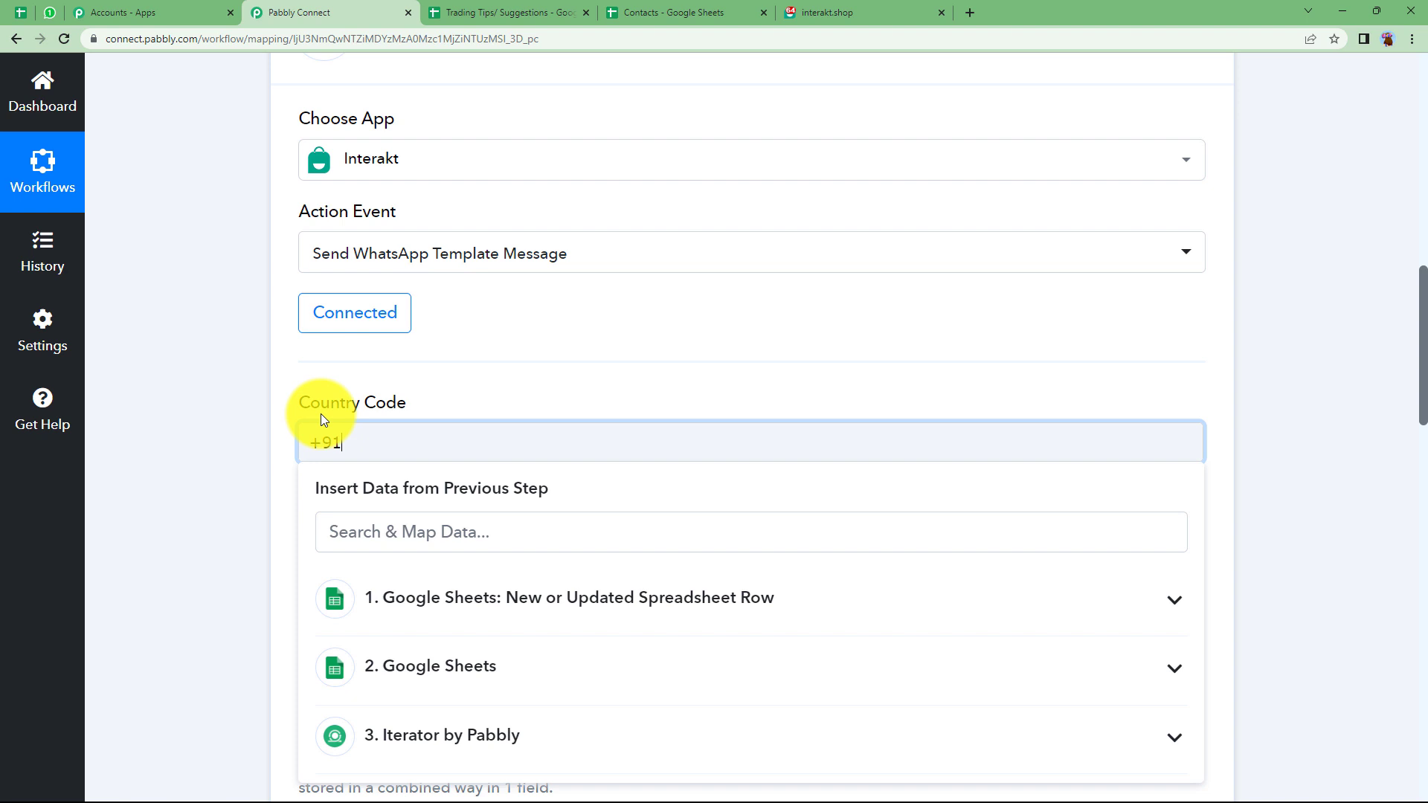
click(287, 449)
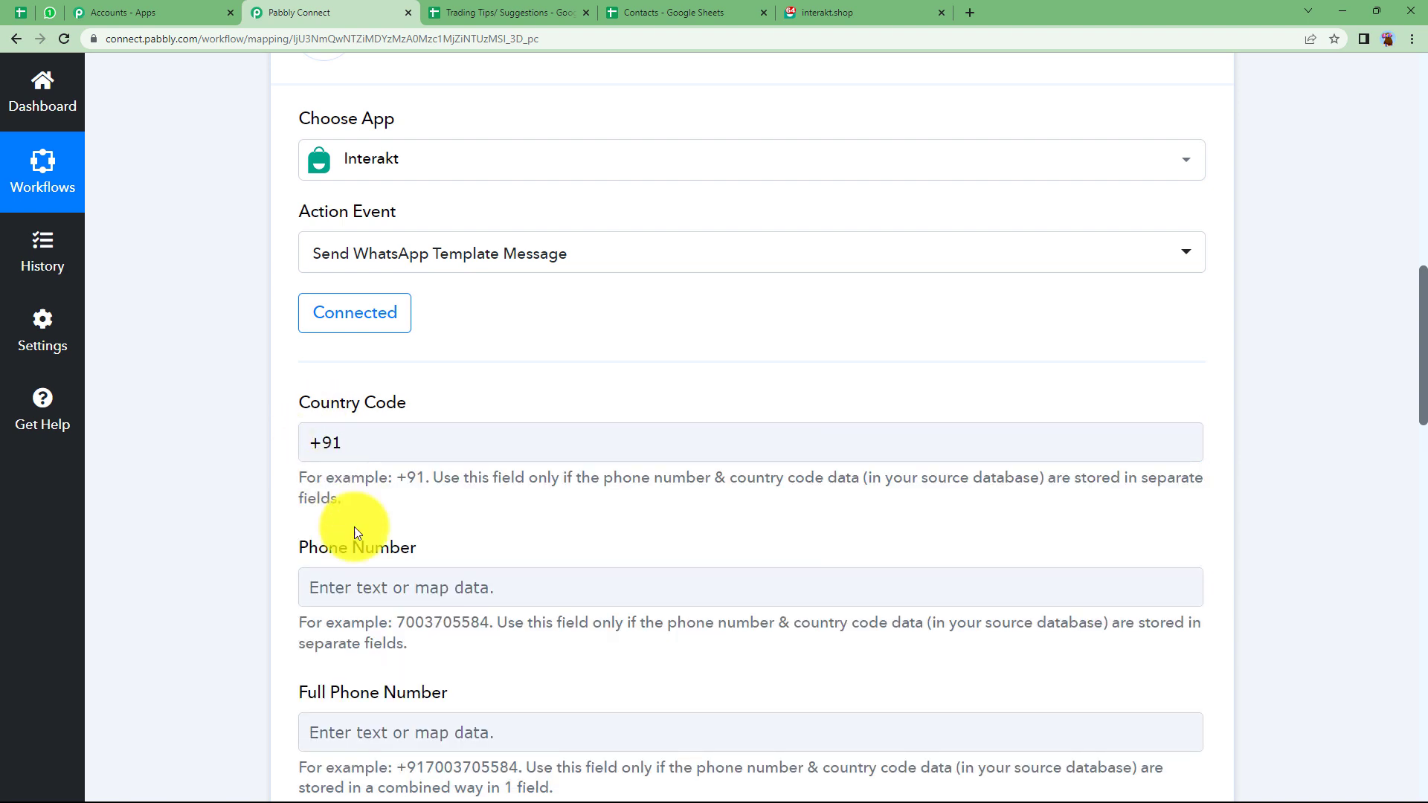
Map the Iterator step's Contact to the Interakt action's Phone Number field
scroll(289, 603, down, 1)
click(339, 513)
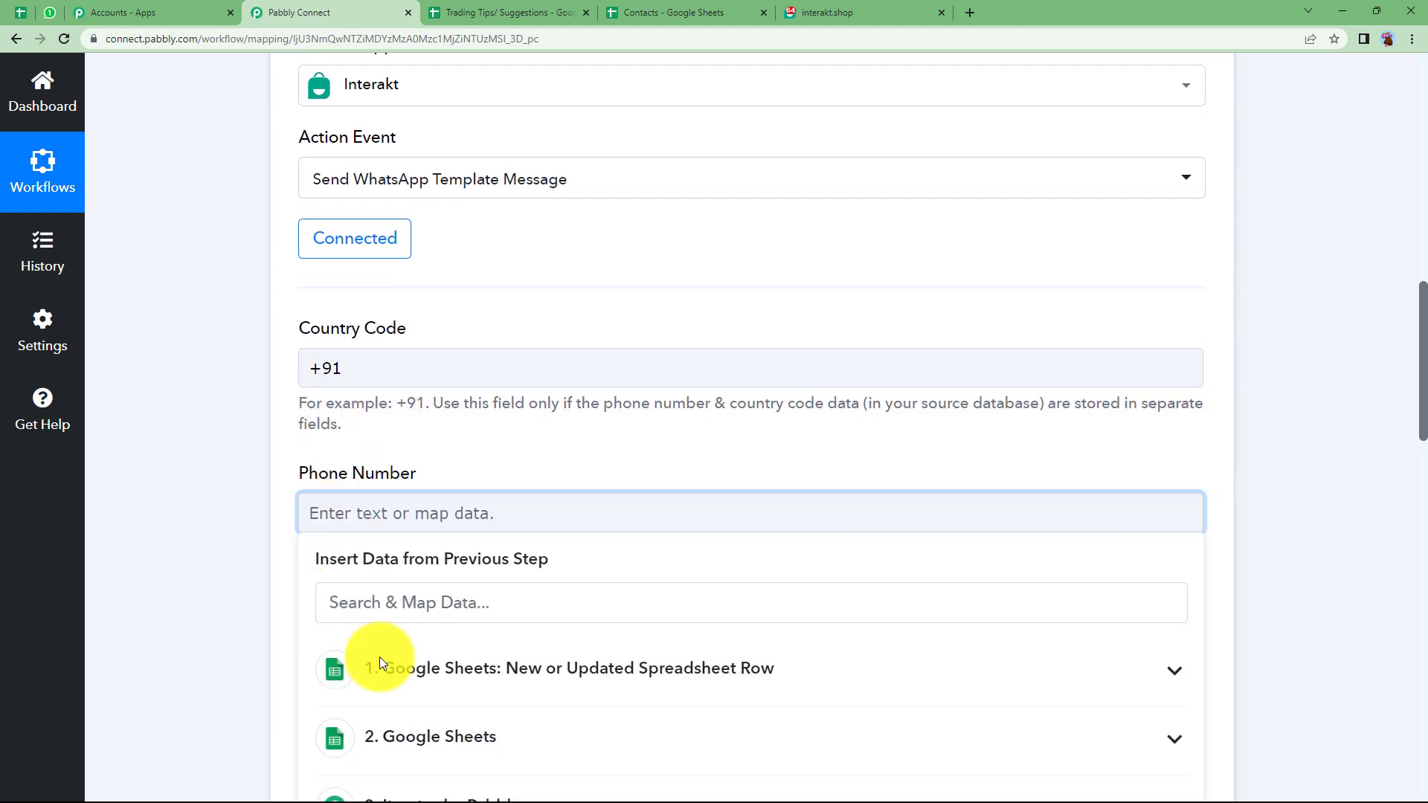
scroll(389, 605, down, 3)
click(389, 598)
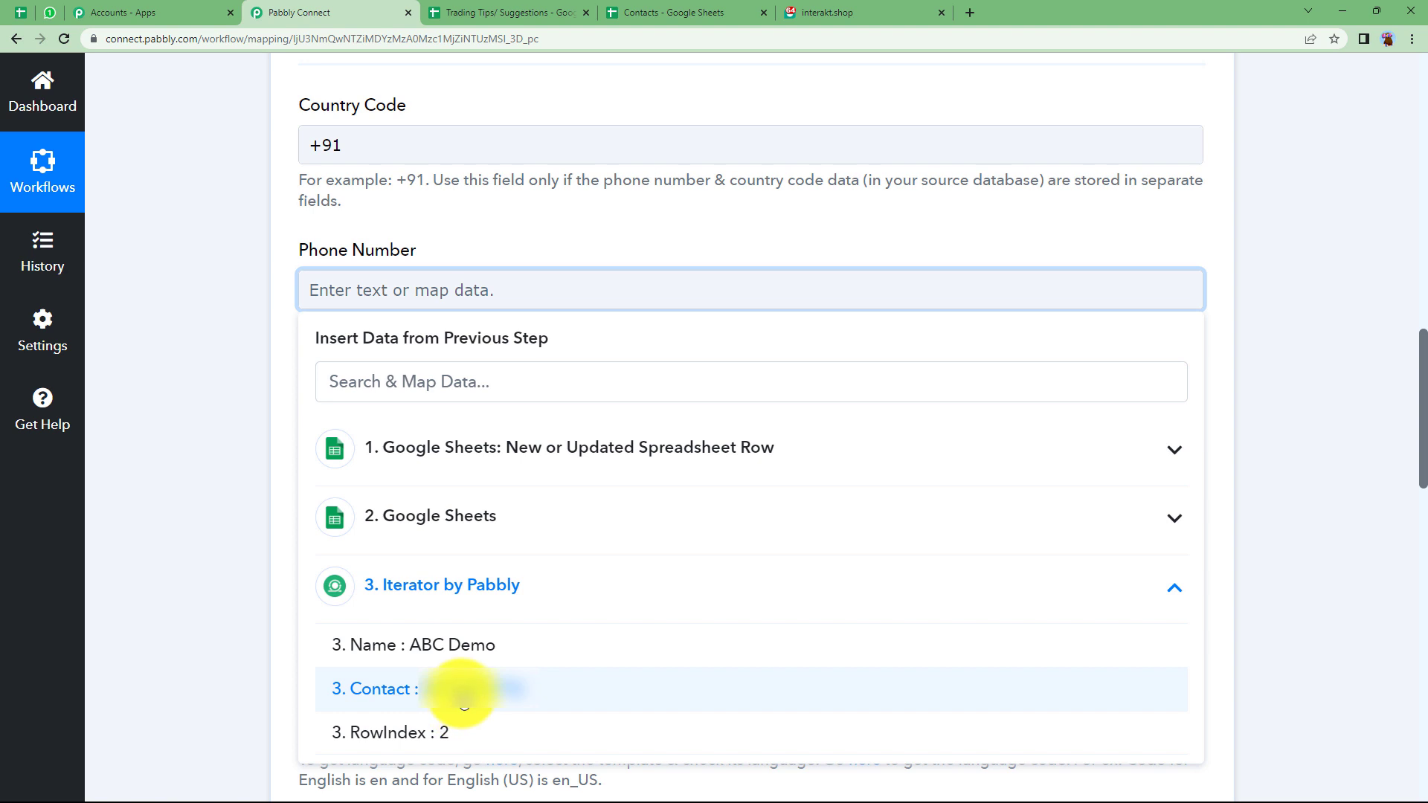
click(462, 692)
scroll(235, 535, down, 1)
click(235, 536)
Copy the template's code name amc_due_g8 from its Interakt page address into the Template Code Name field
scroll(235, 535, down, 3)
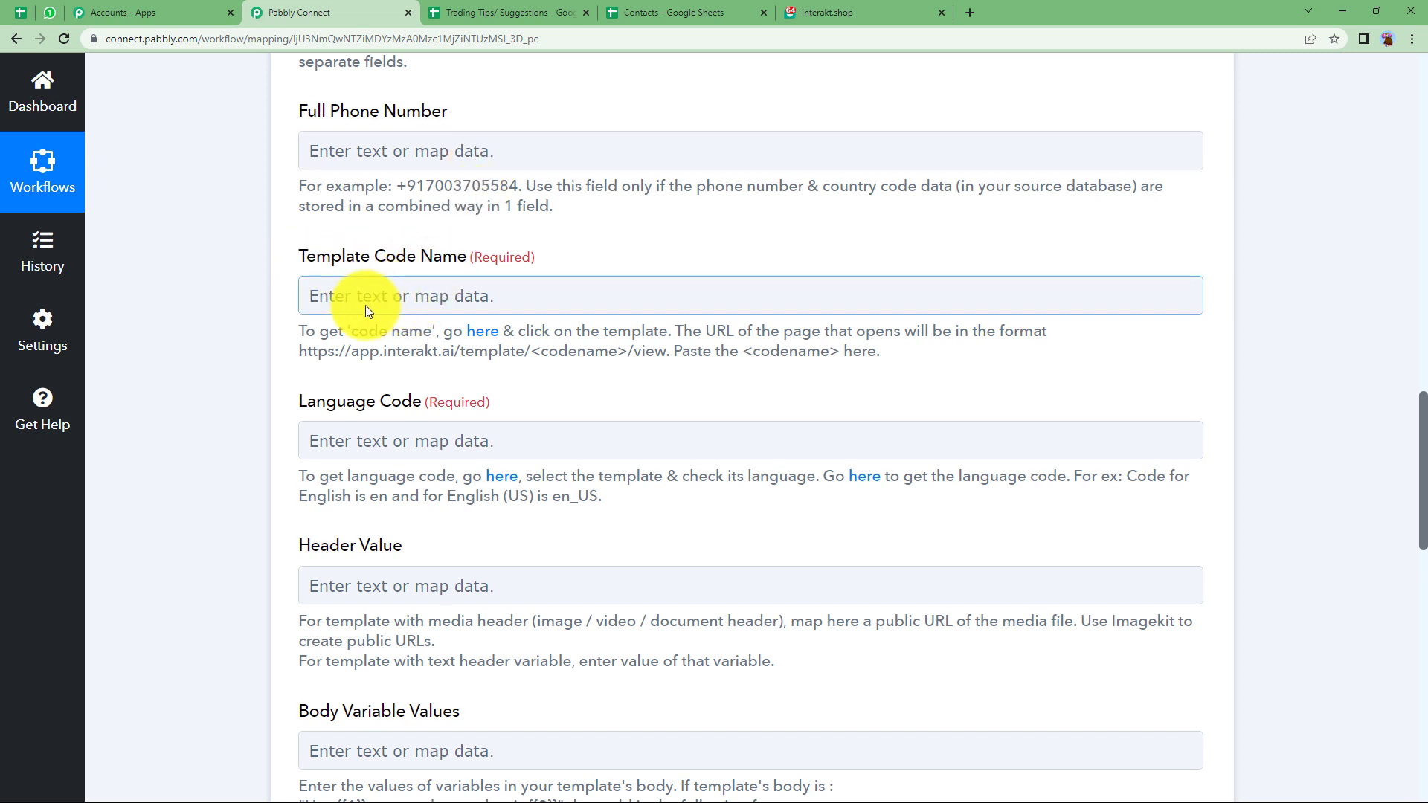
drag(300, 352, 881, 353)
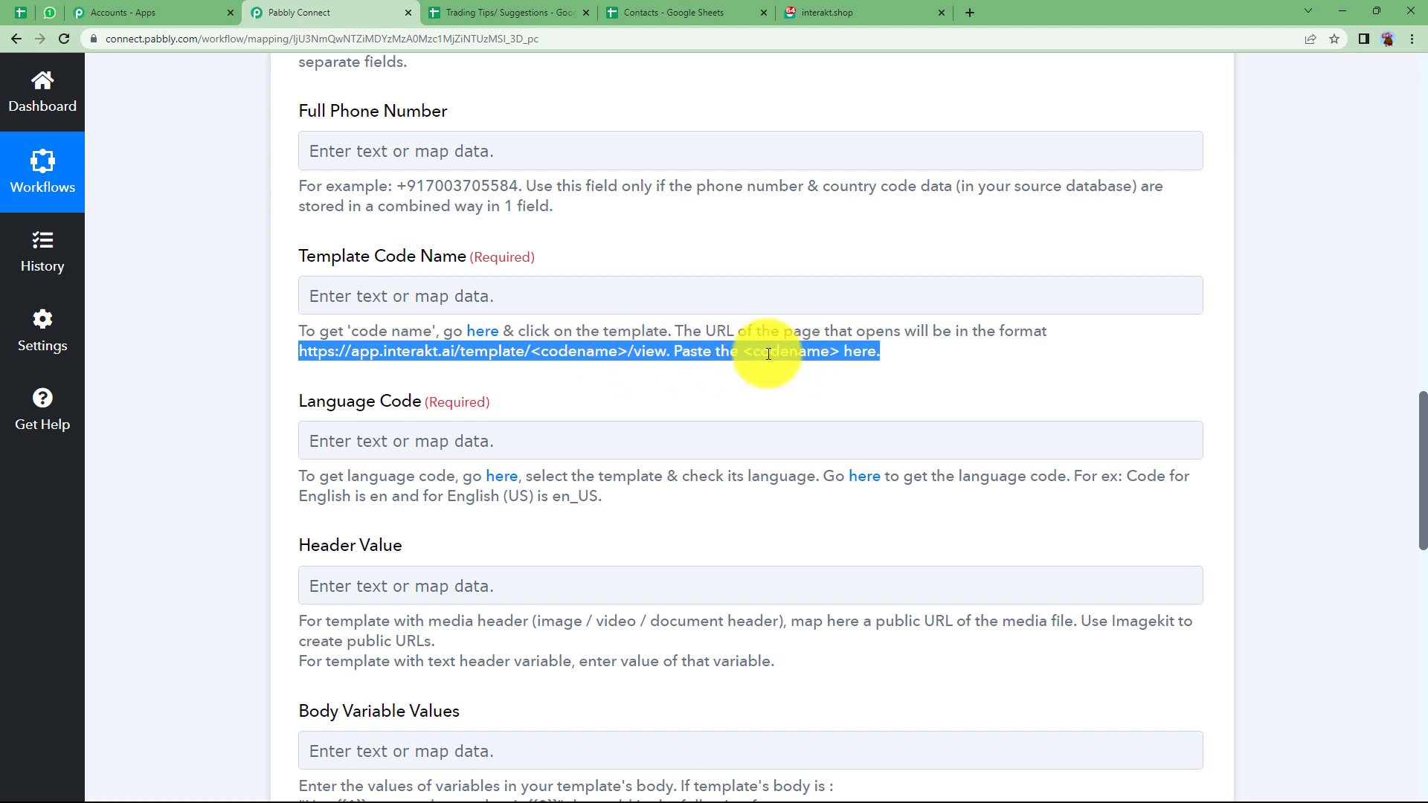
click(825, 13)
click(211, 41)
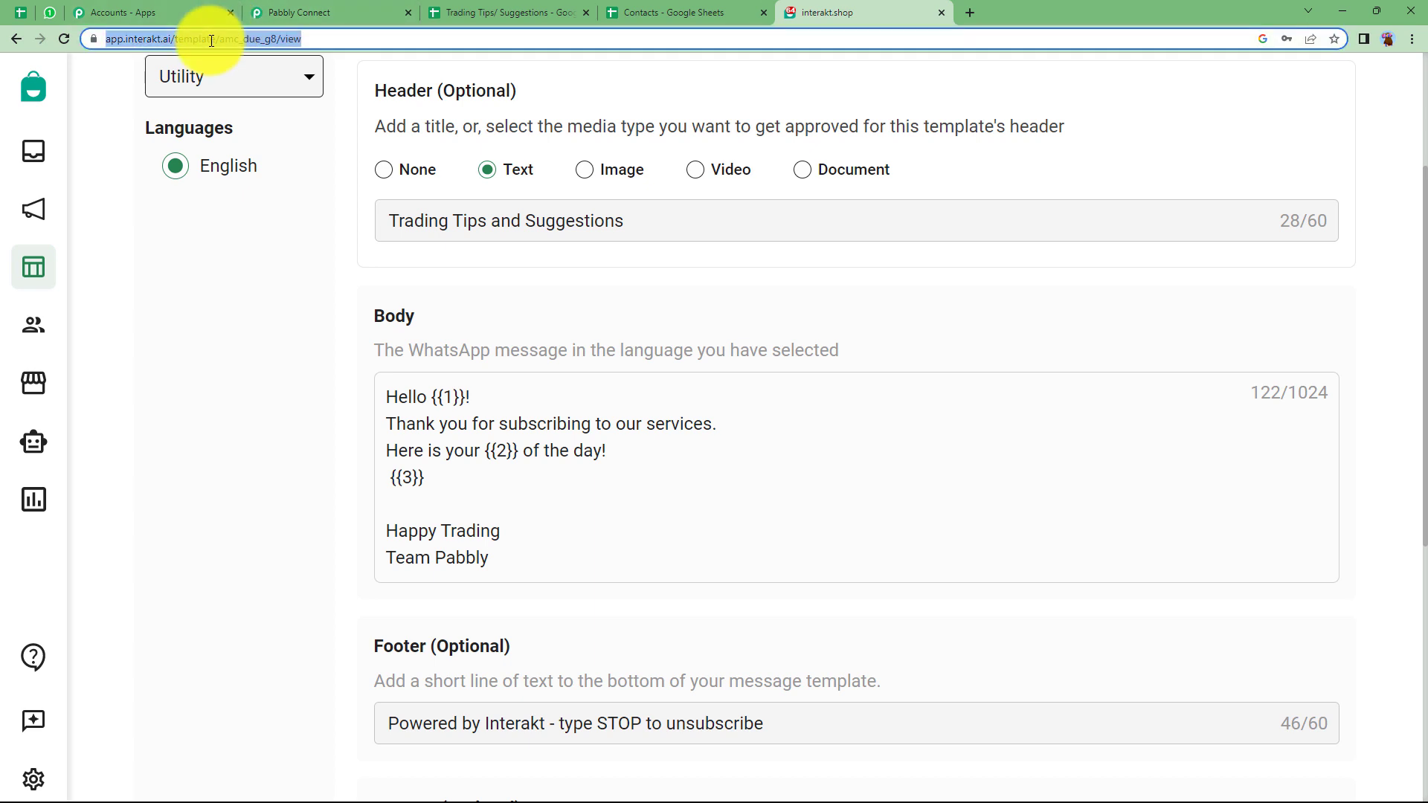
click(162, 39)
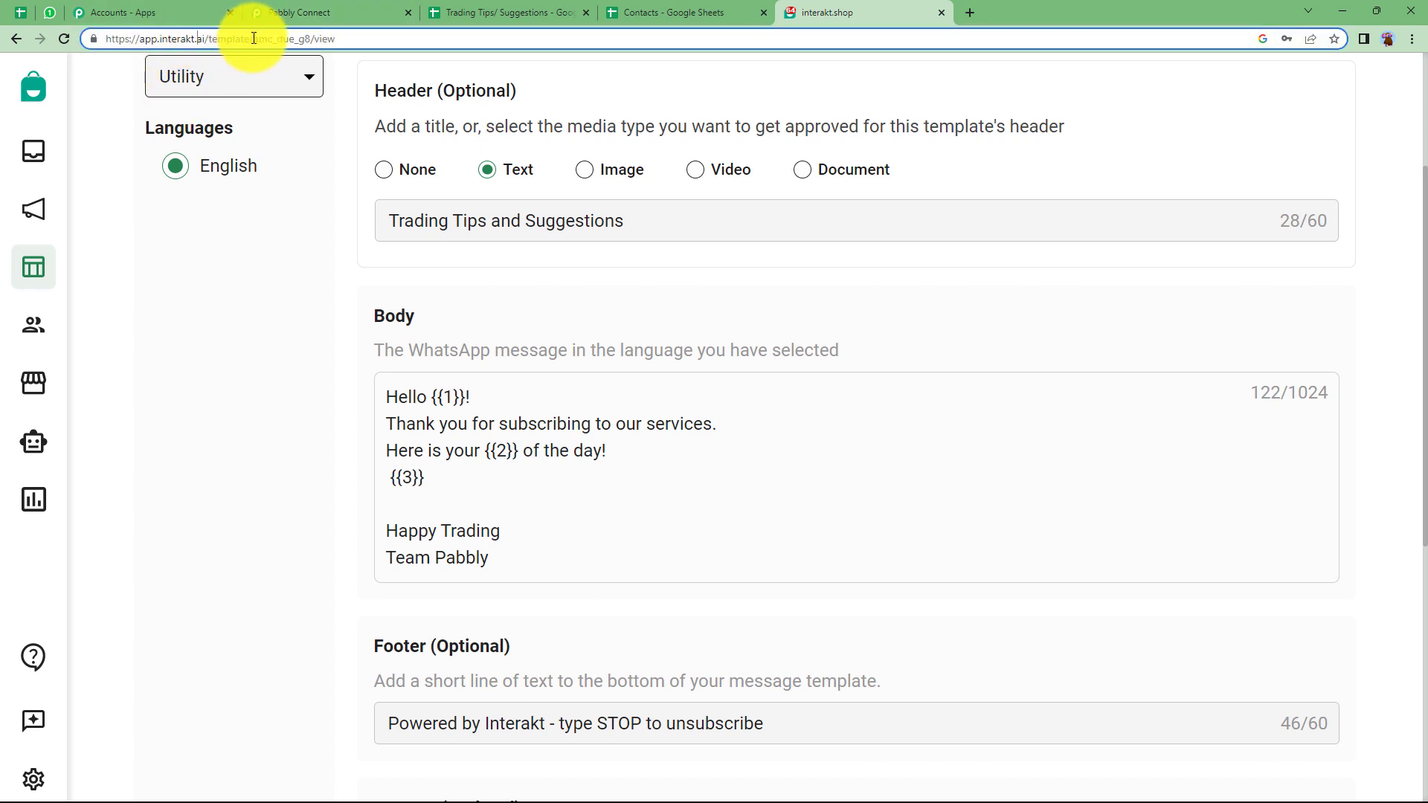
scroll(275, 265, up, 3)
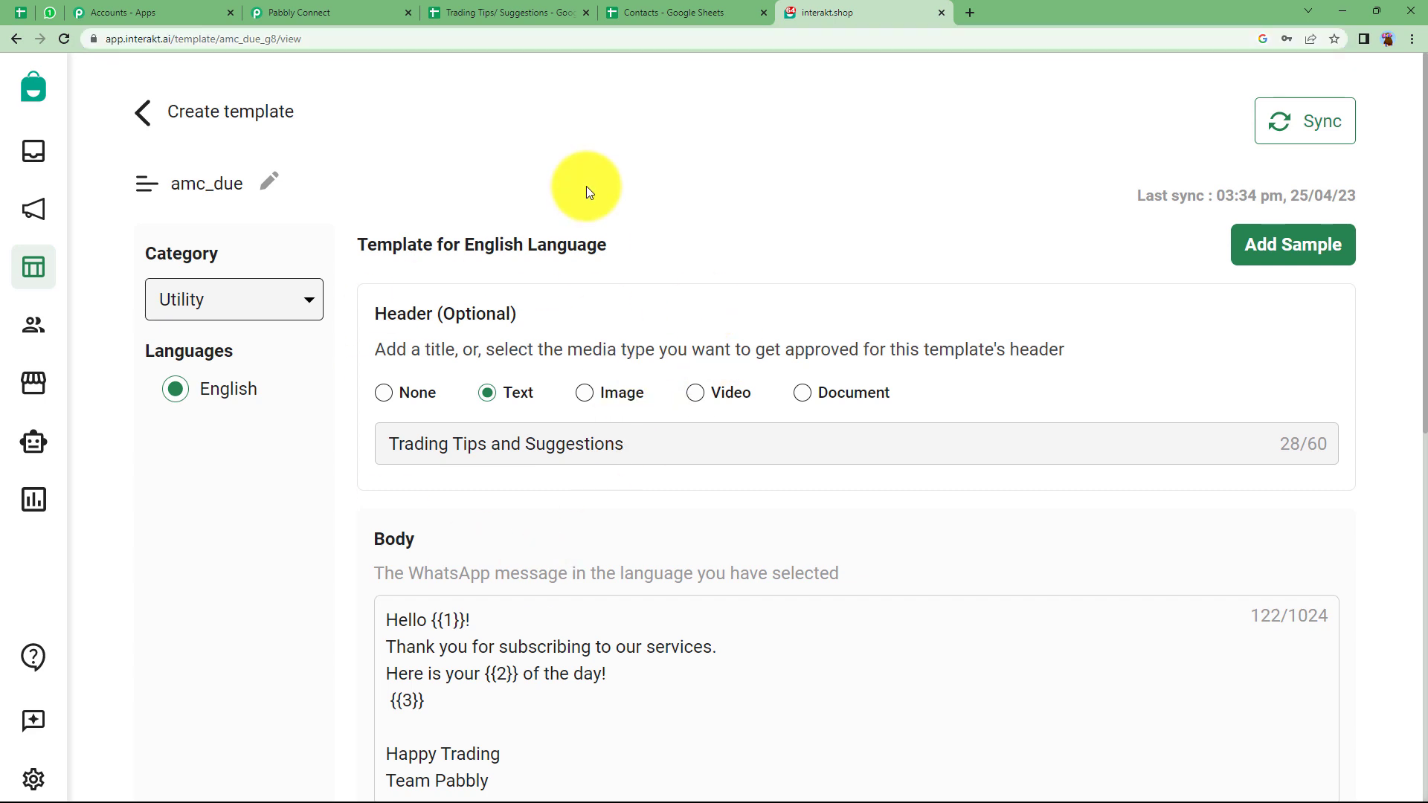
click(295, 38)
click(294, 37)
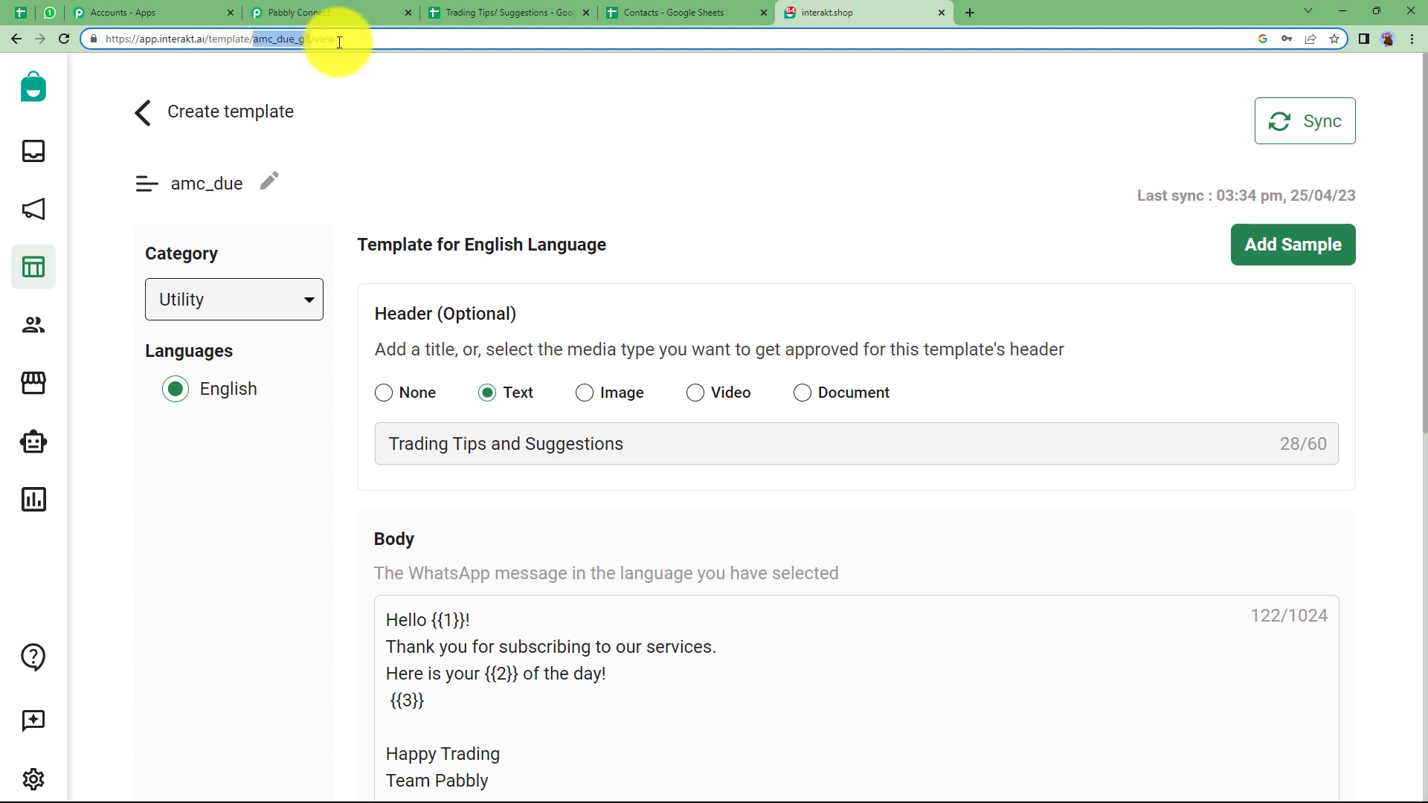
click(312, 9)
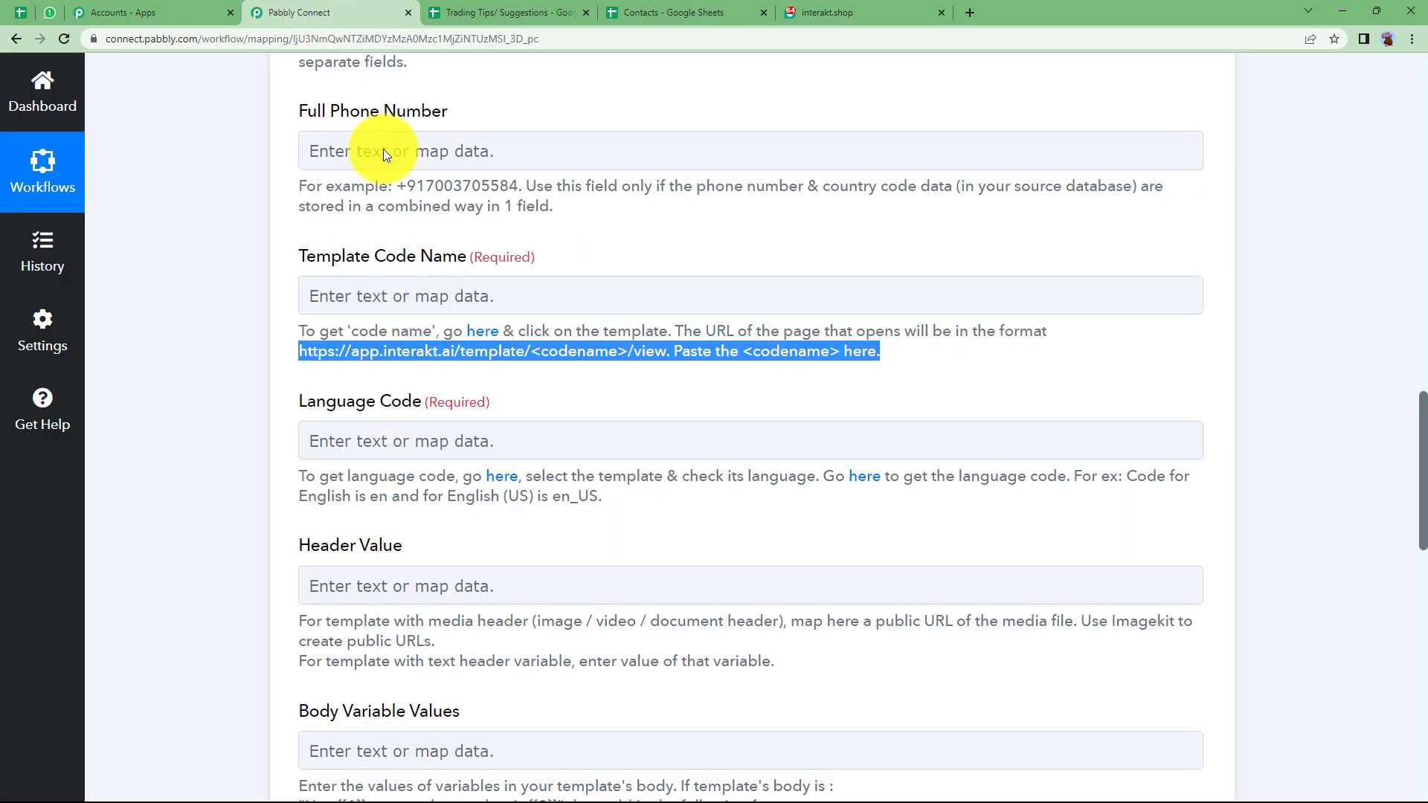
click(500, 298)
text(amc_due_g8)
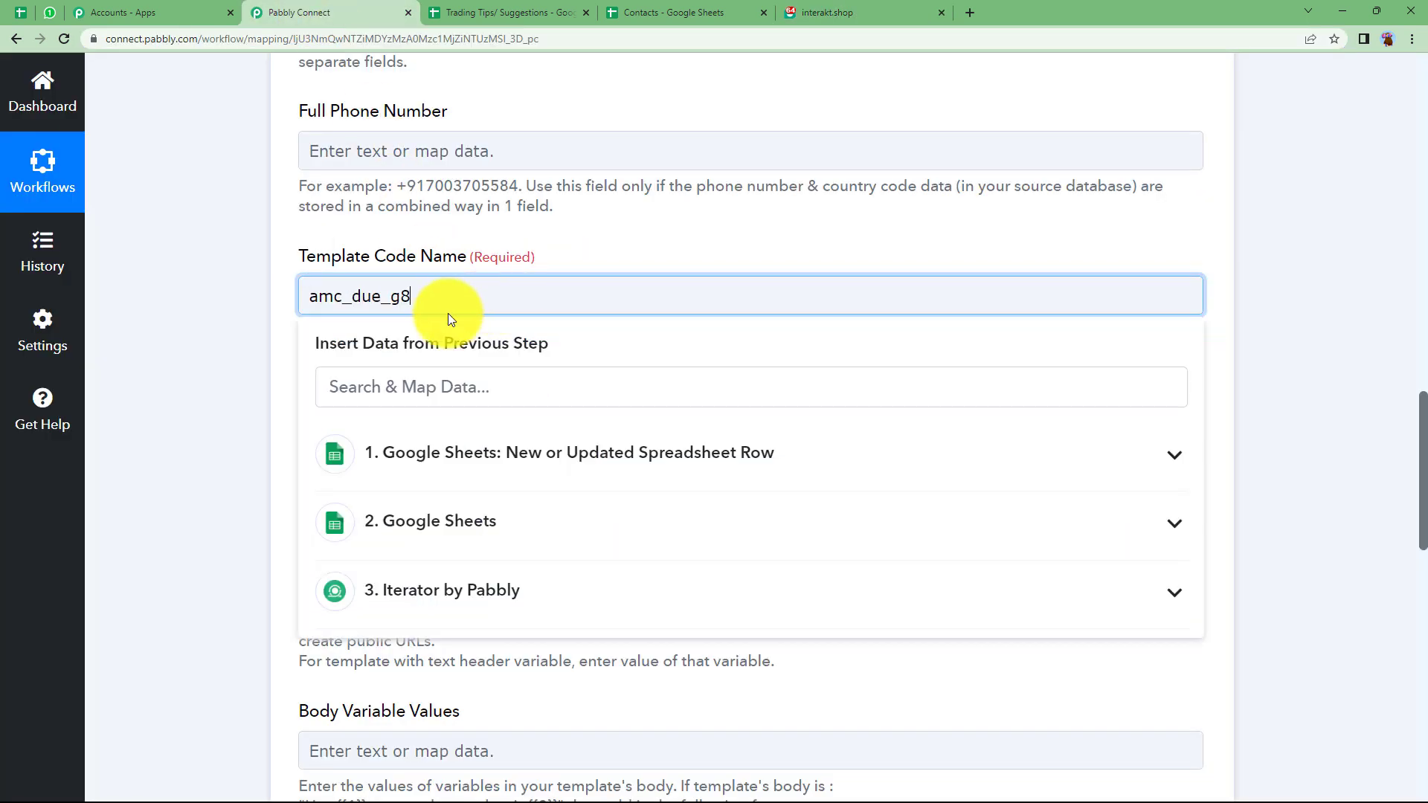
click(234, 368)
Check the template's language in Interakt and set the action's Language Code to en
click(321, 439)
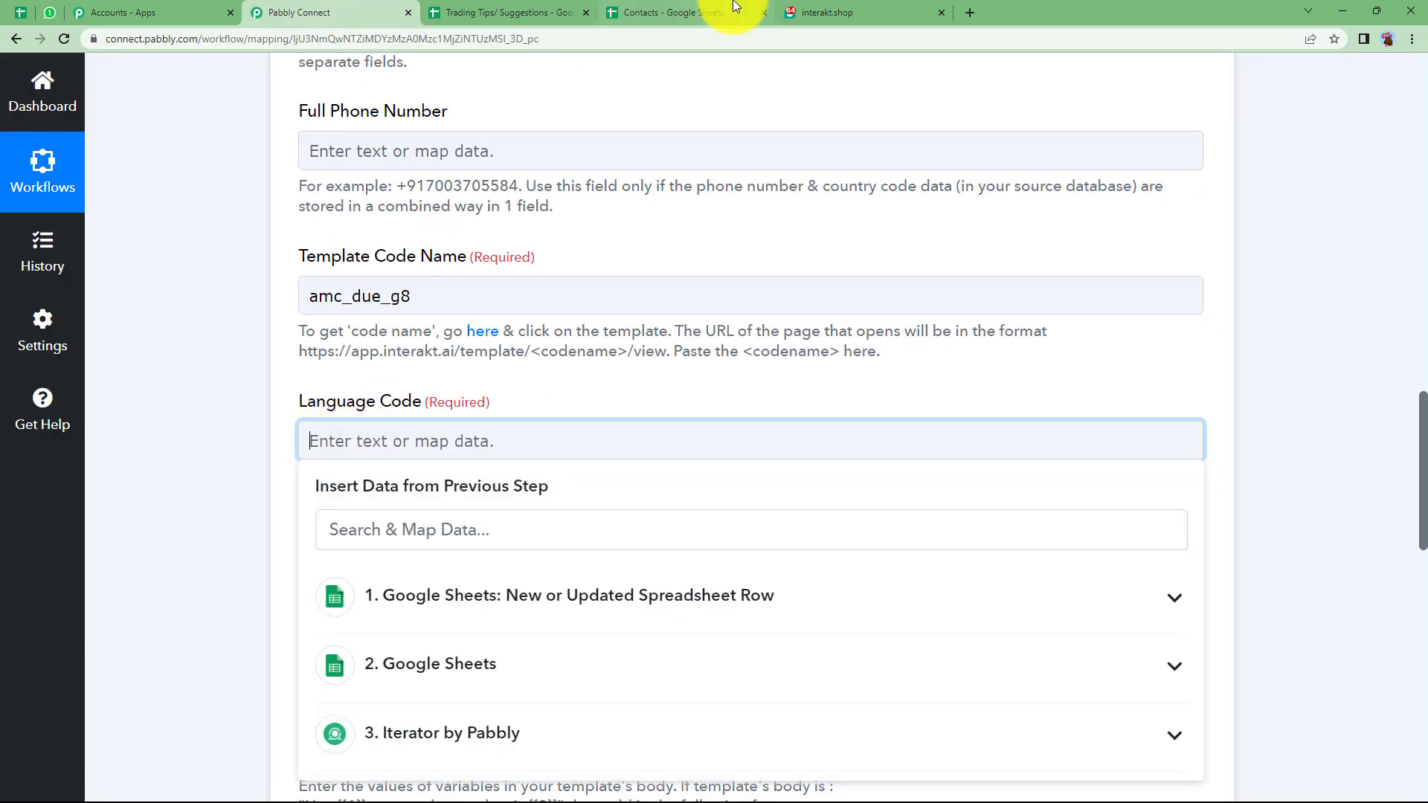
click(818, 13)
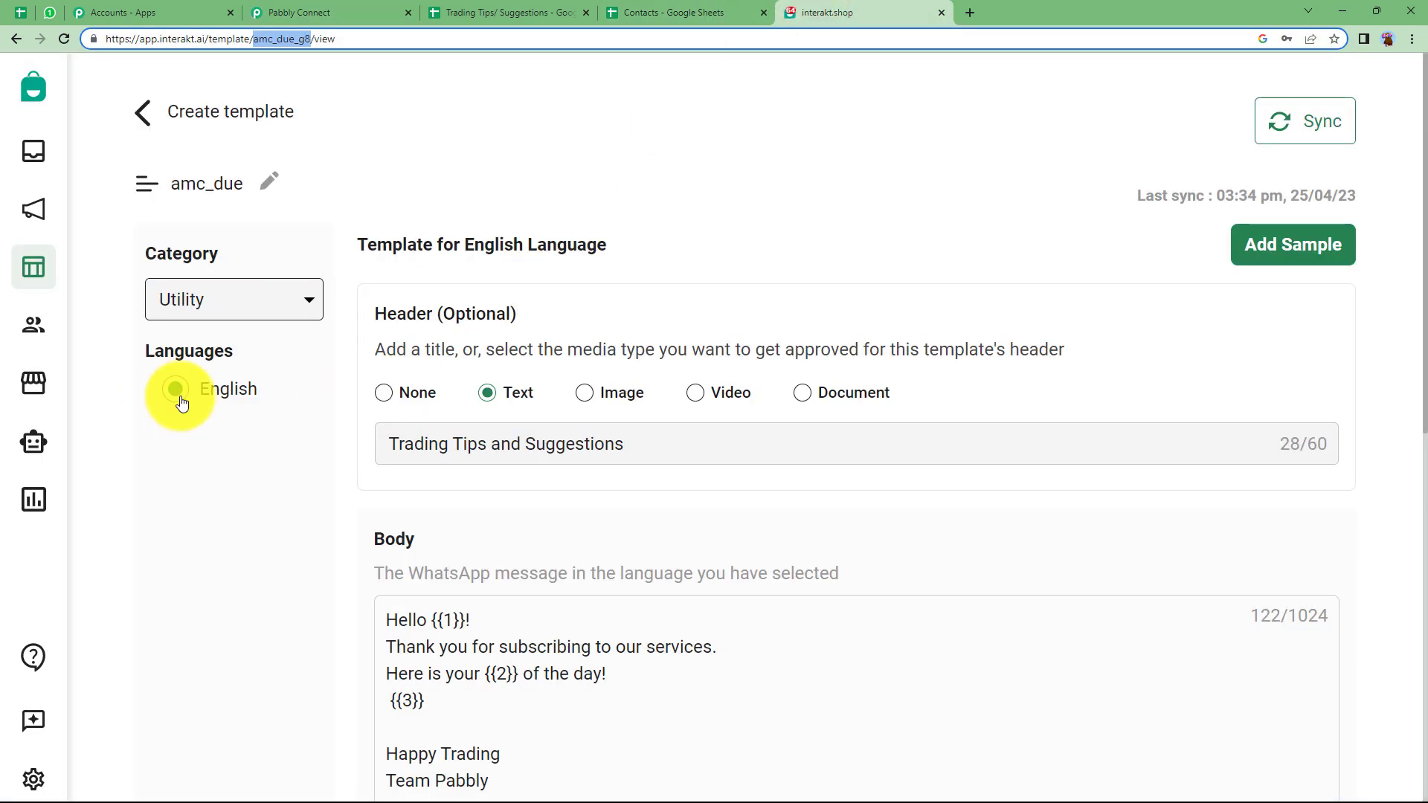
click(297, 14)
click(195, 302)
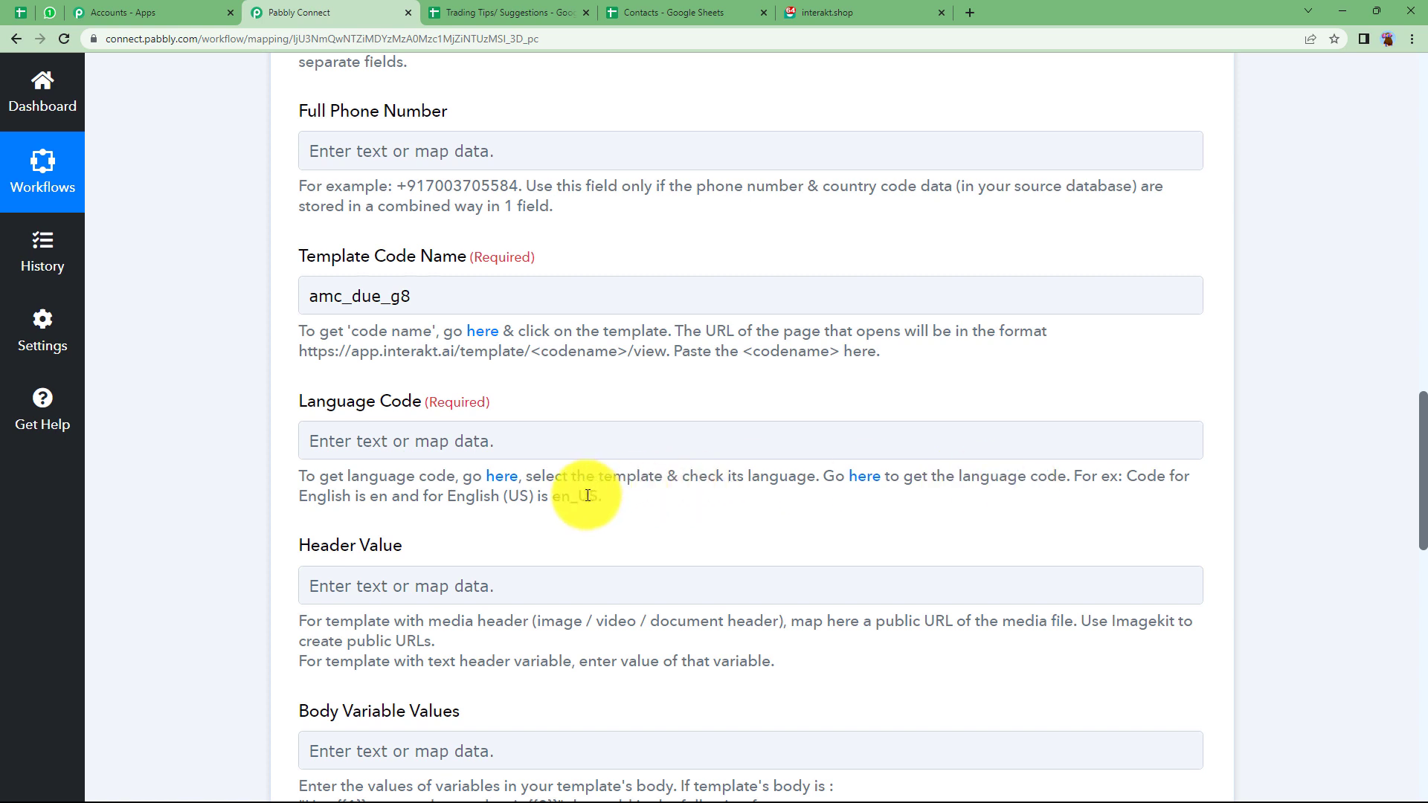
click(489, 434)
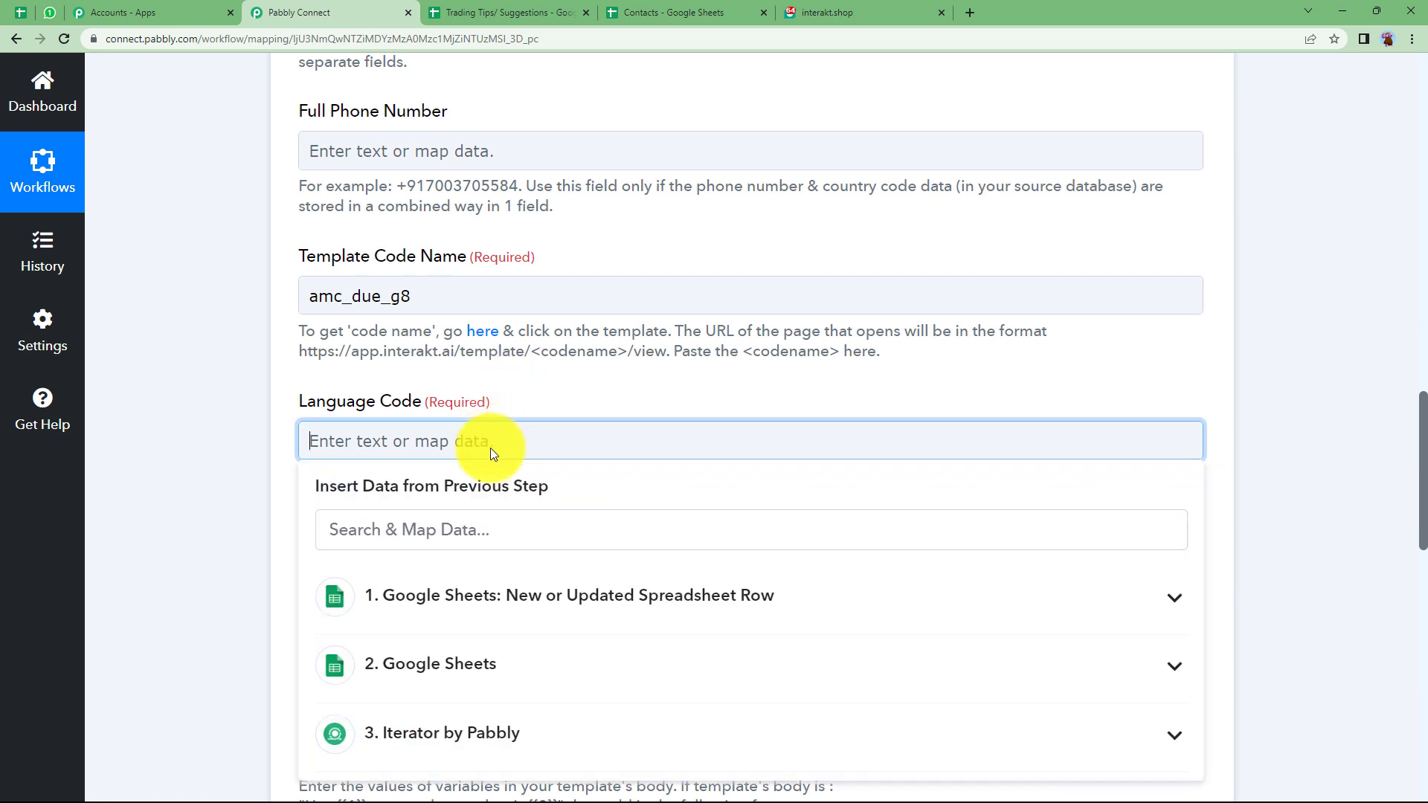
click(263, 497)
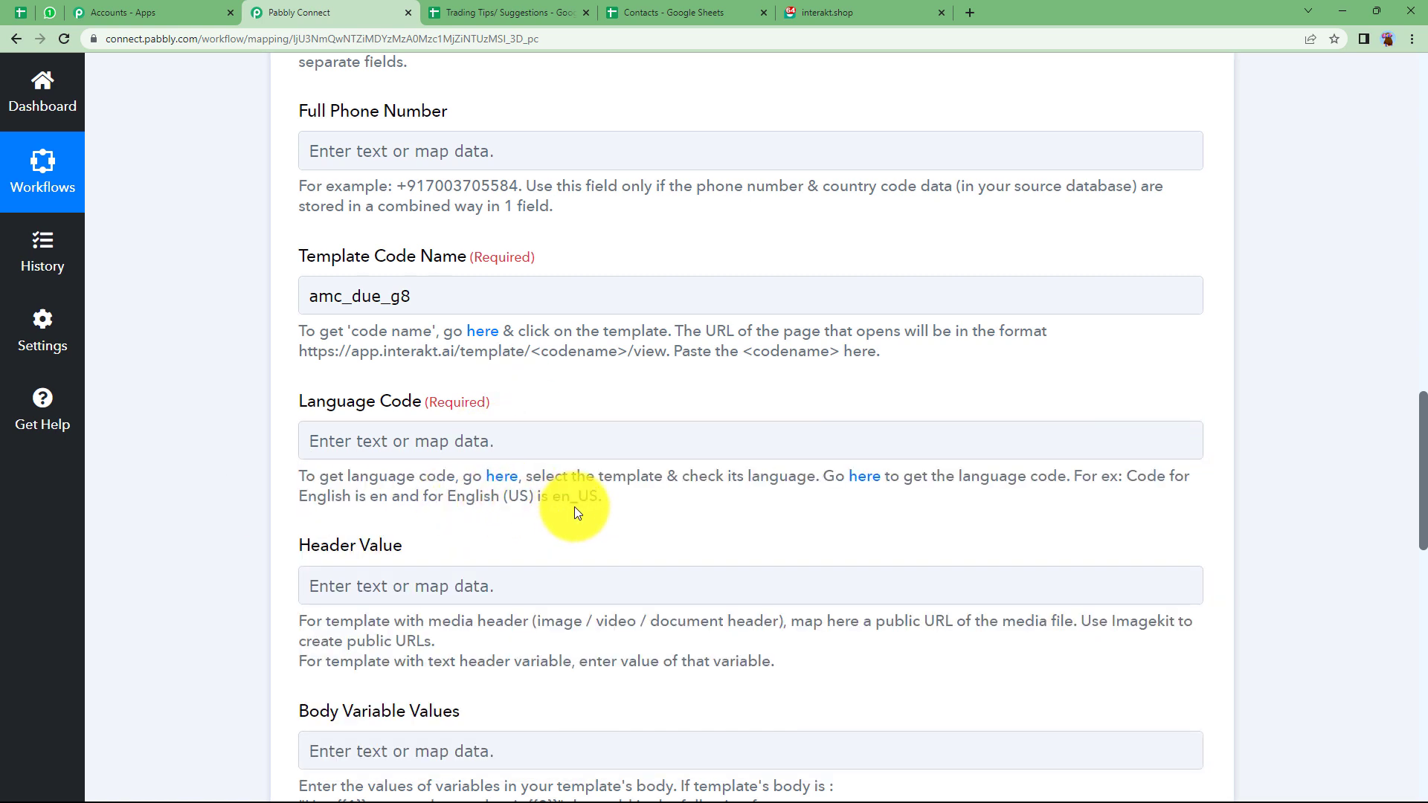
click(540, 447)
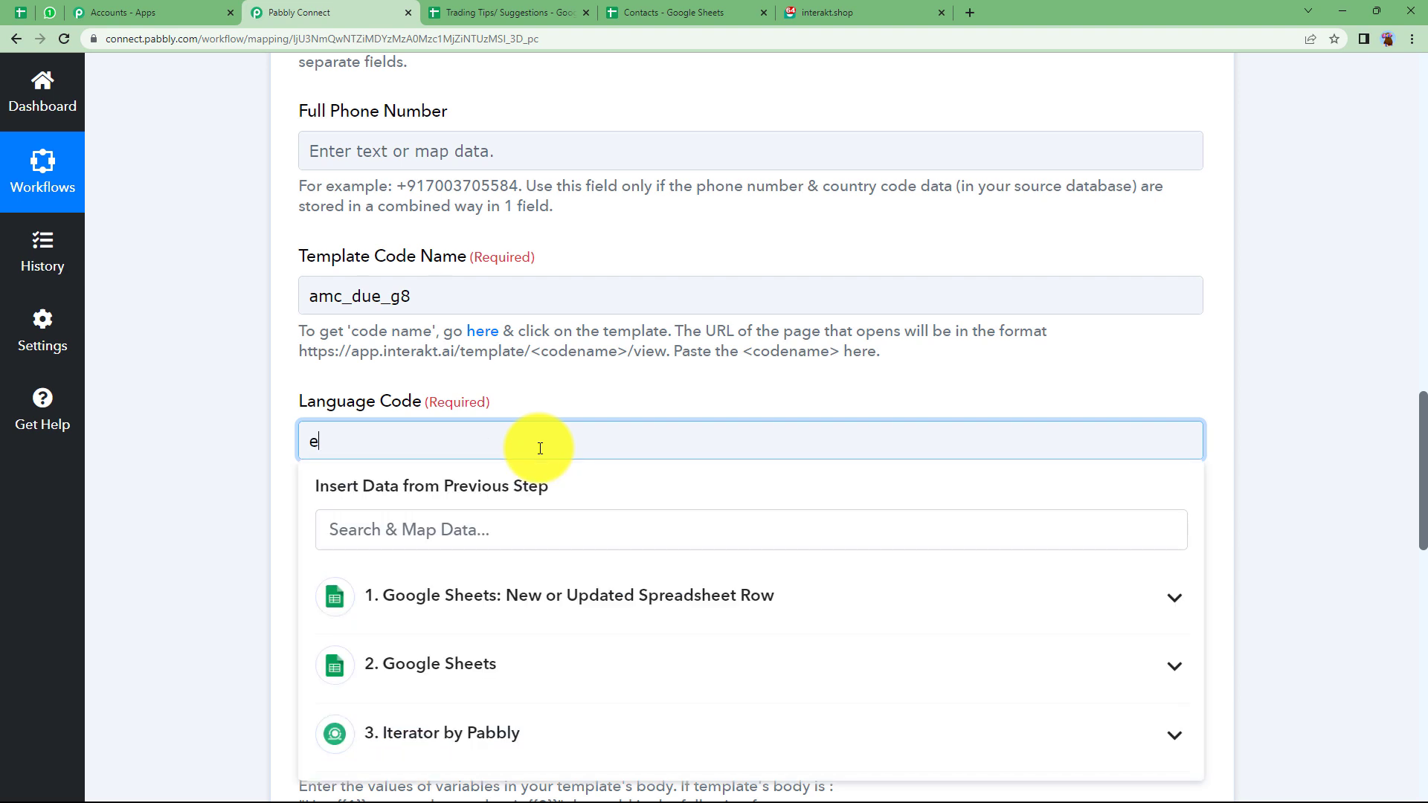
text(en)
click(271, 471)
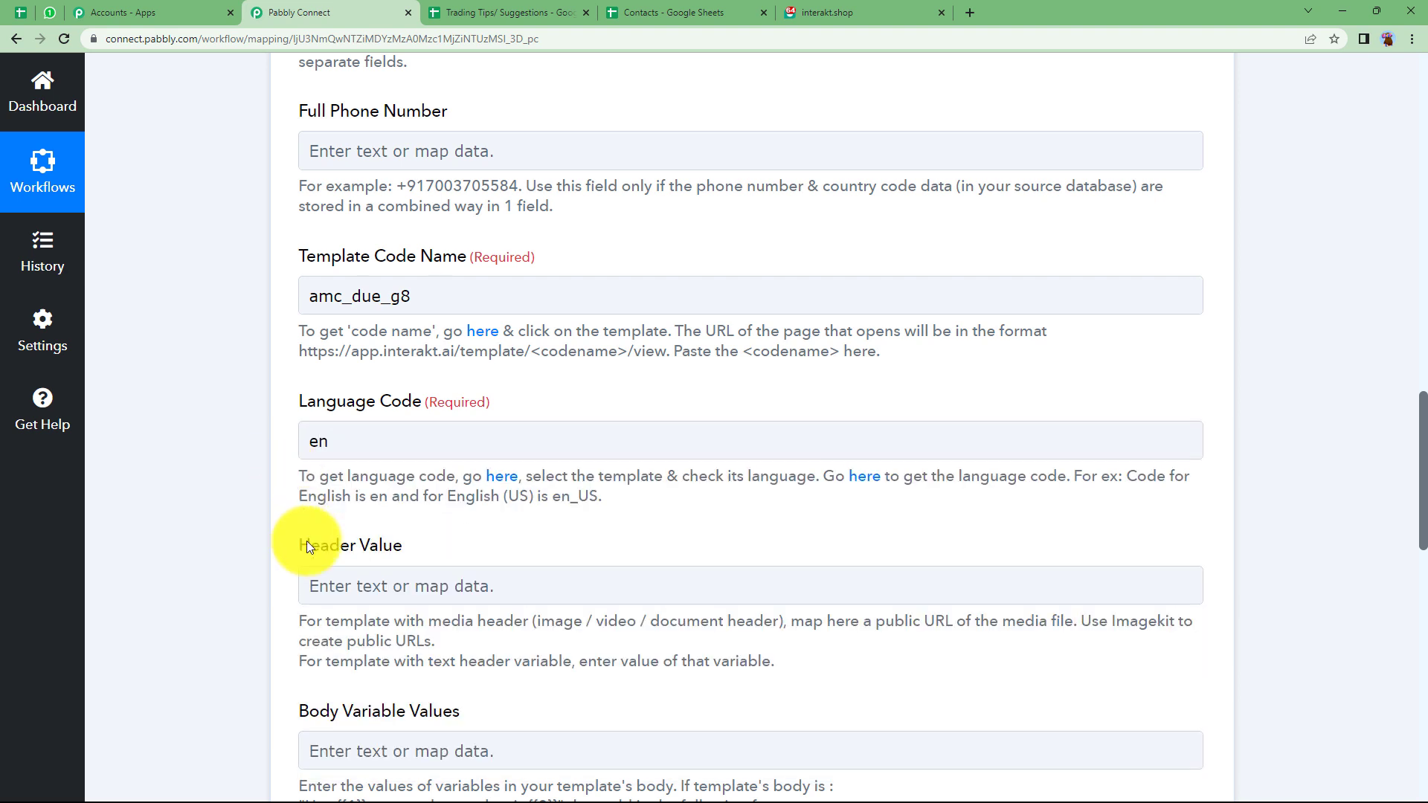
Map the Google Sheets trigger's SpreadsheetName to the Header Value field
click(319, 581)
scroll(233, 533, down, 2)
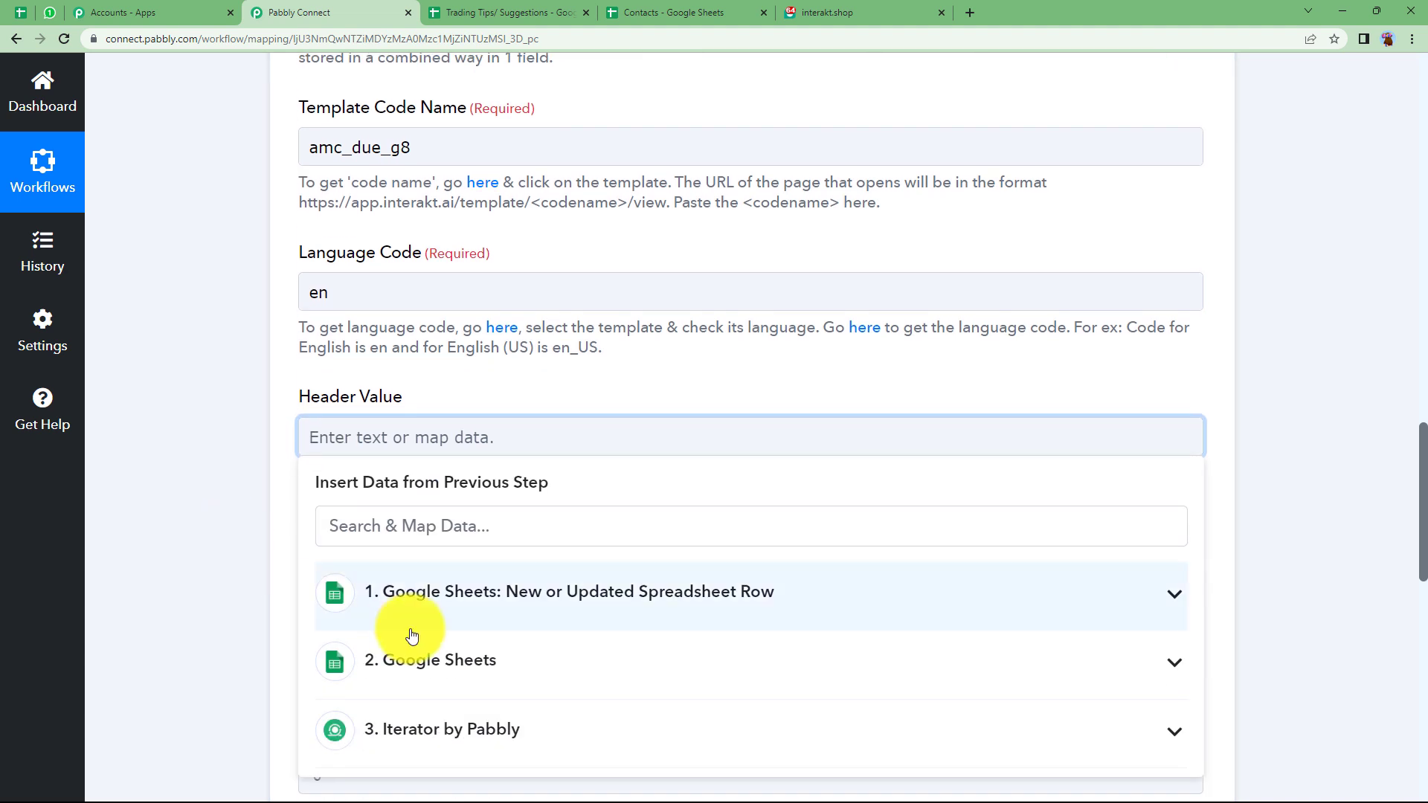
click(472, 595)
click(535, 739)
click(404, 438)
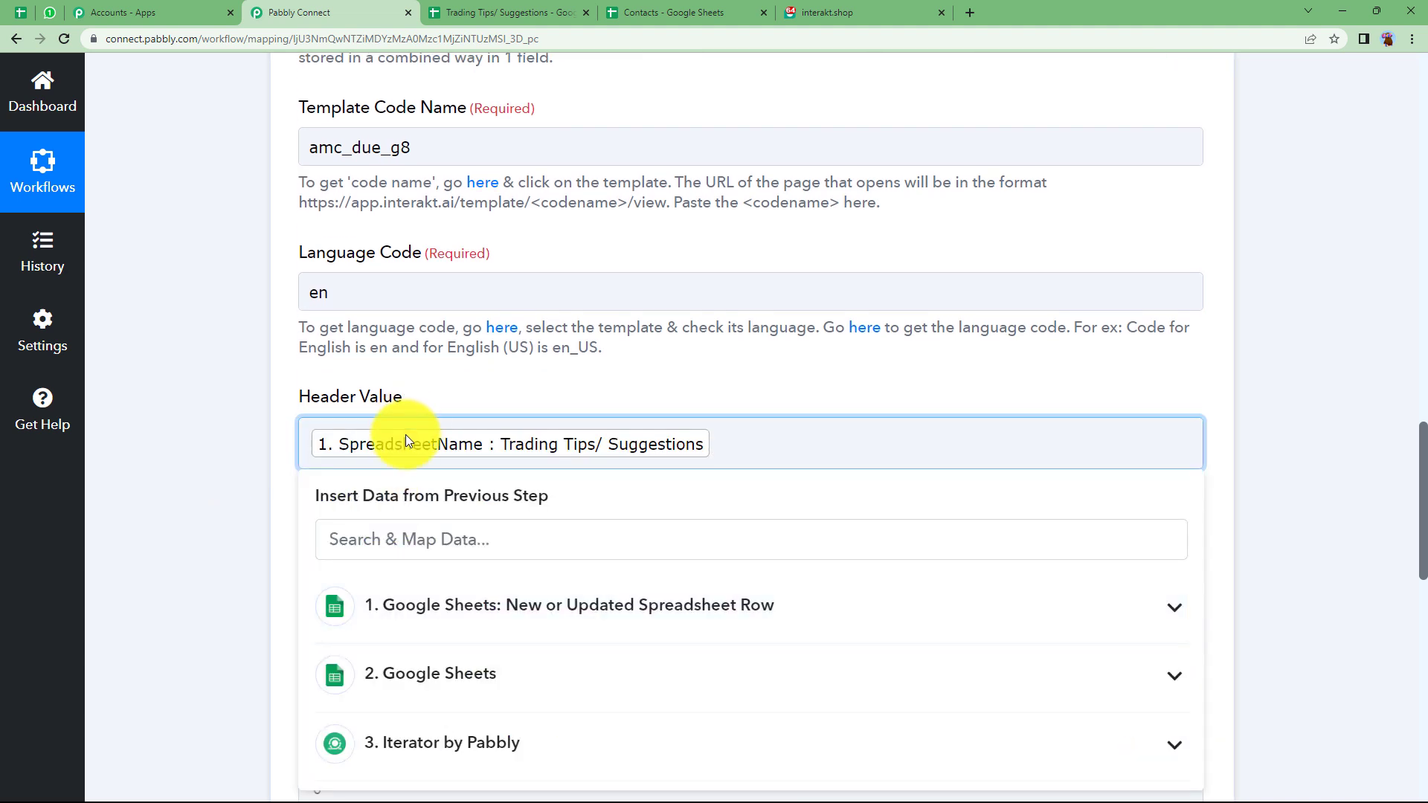
click(228, 455)
scroll(227, 453, down, 2)
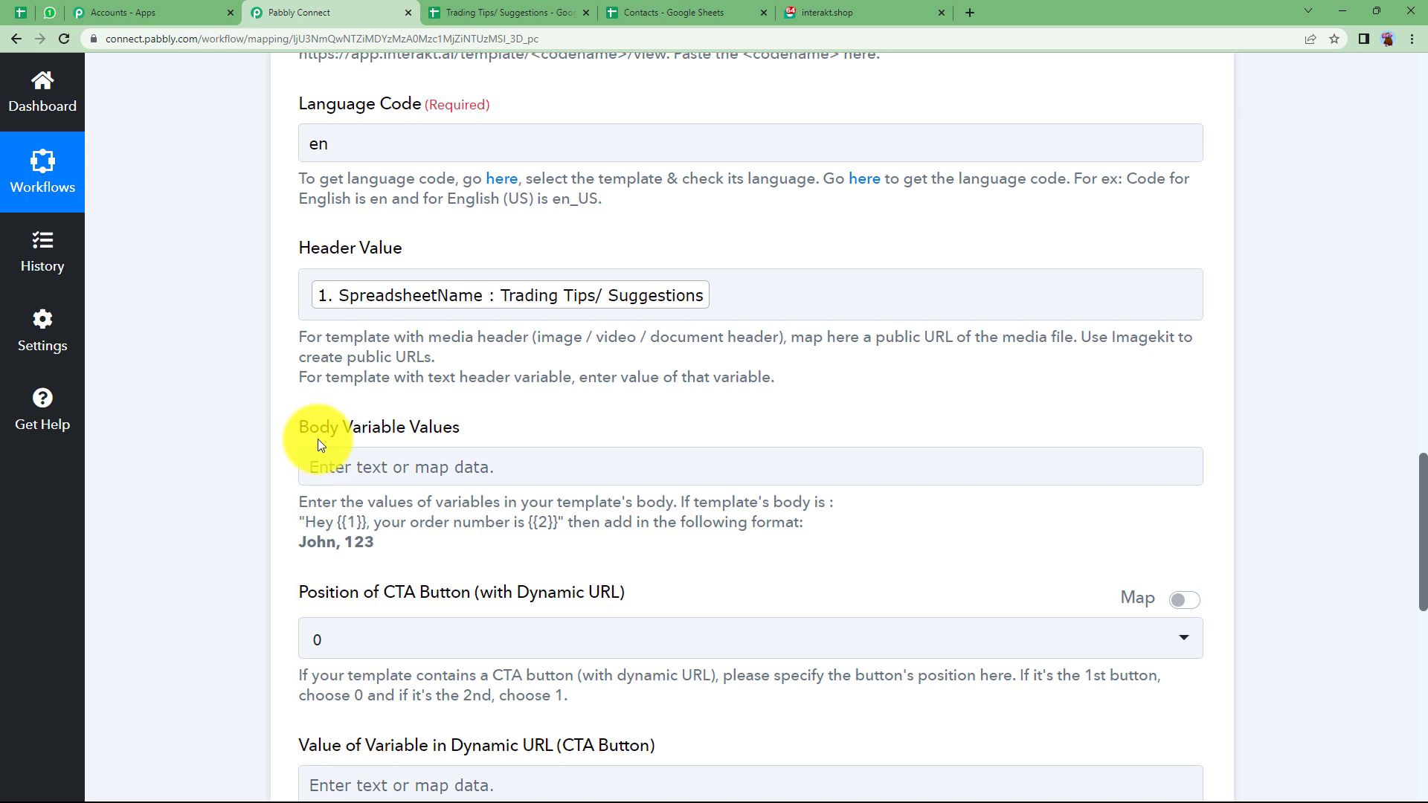
Check the template's header in Interakt and clear the mapping from the Header Value field
click(825, 12)
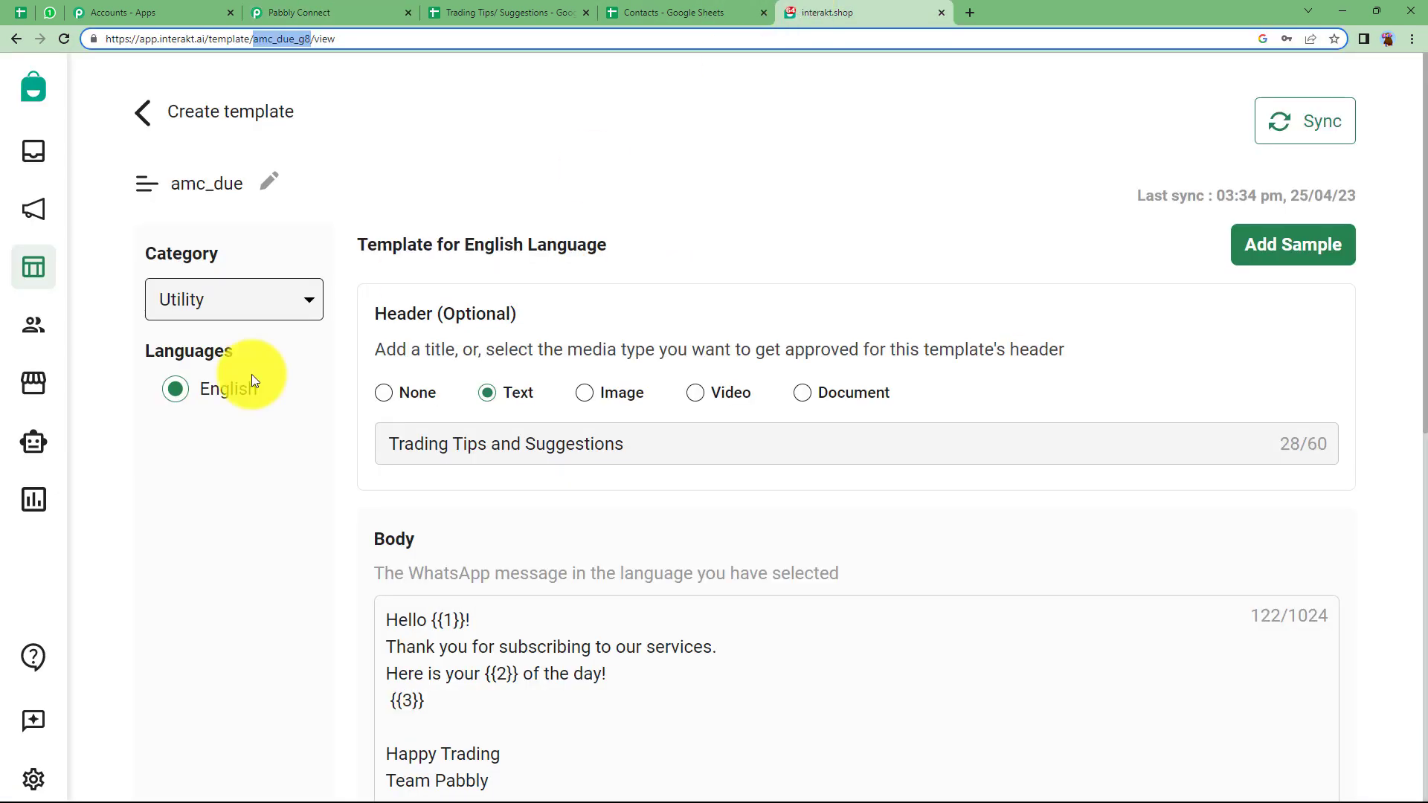
click(279, 13)
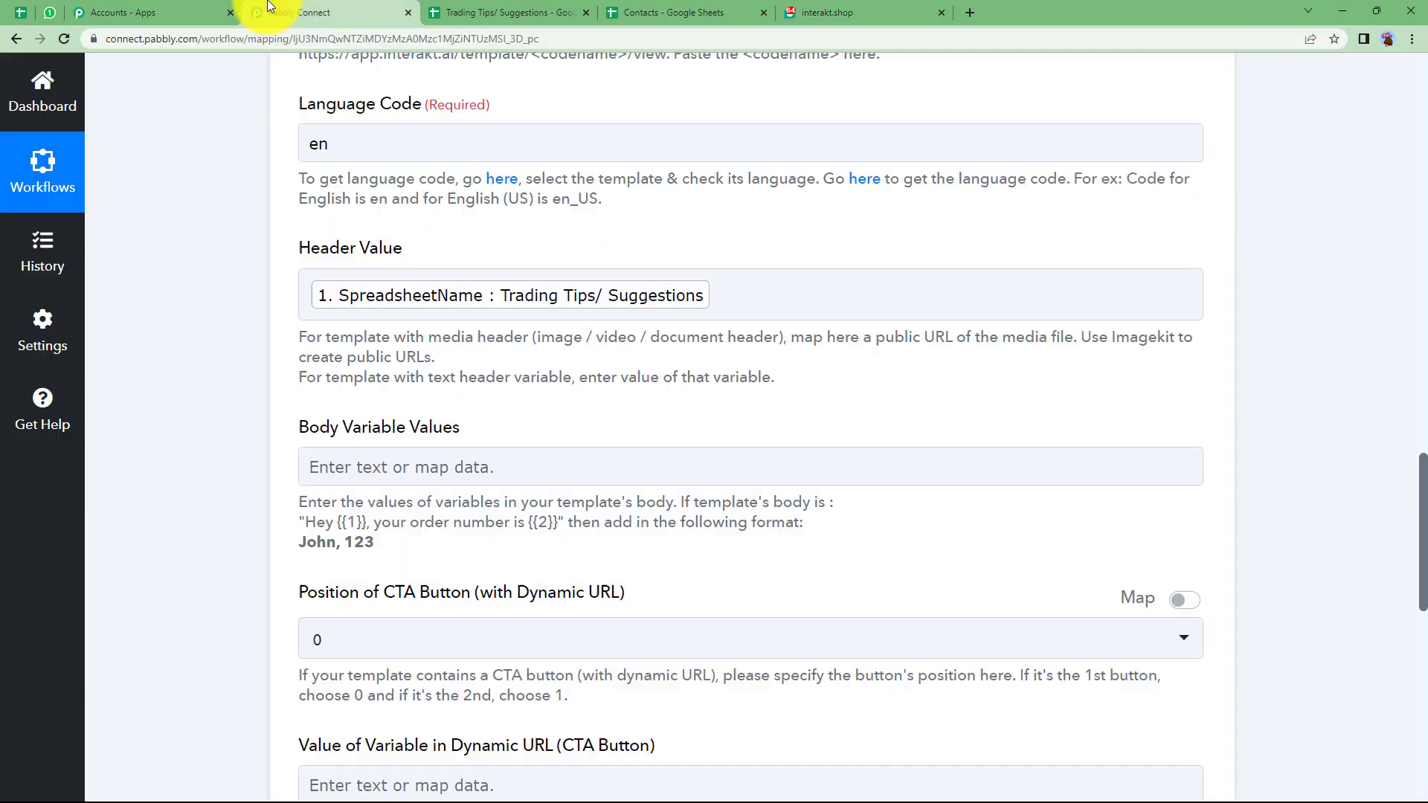
click(742, 287)
key(BackSpace)
click(230, 395)
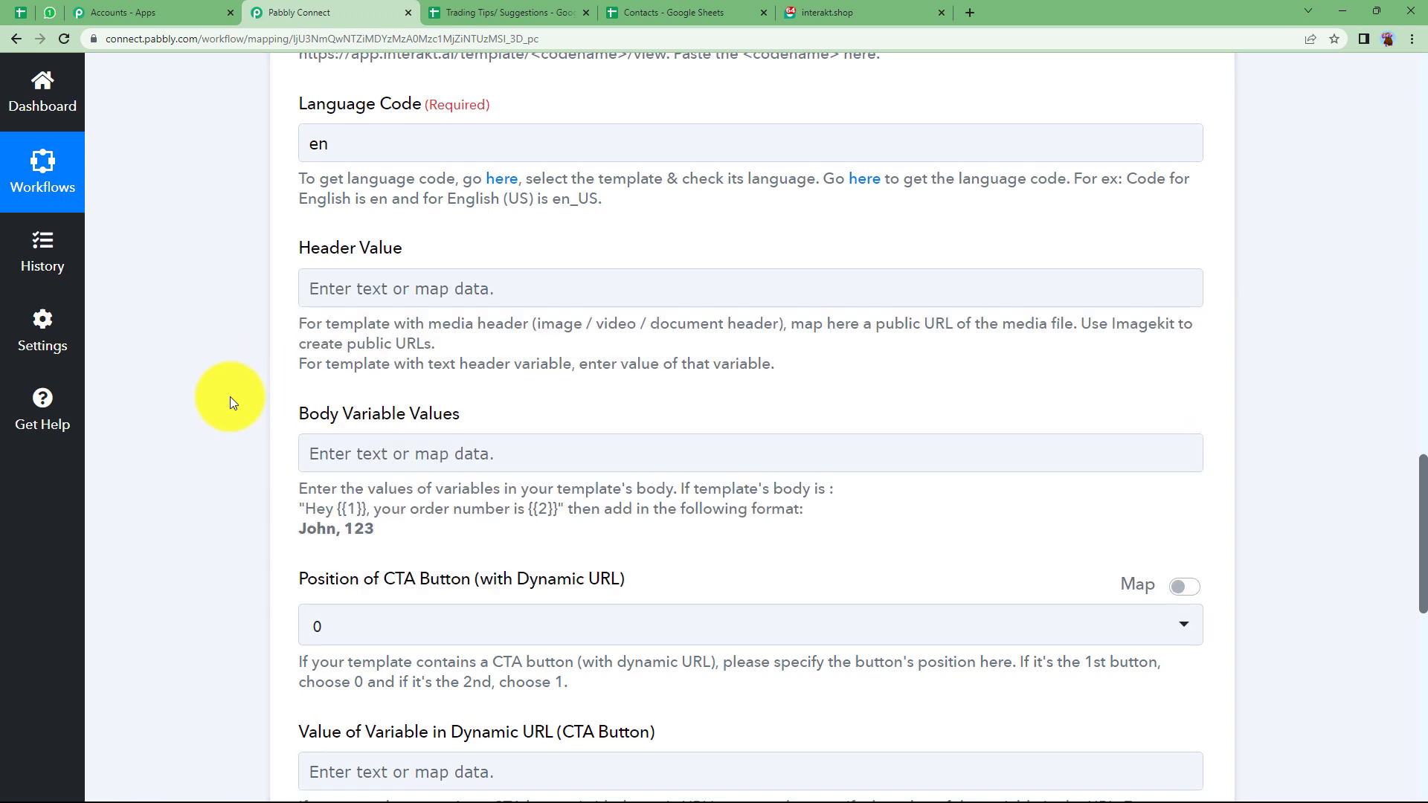
Compare the Interakt template's body variables with the Trading Tips/ Suggestions columns and the value format required for Body Variable Values
click(352, 449)
click(221, 473)
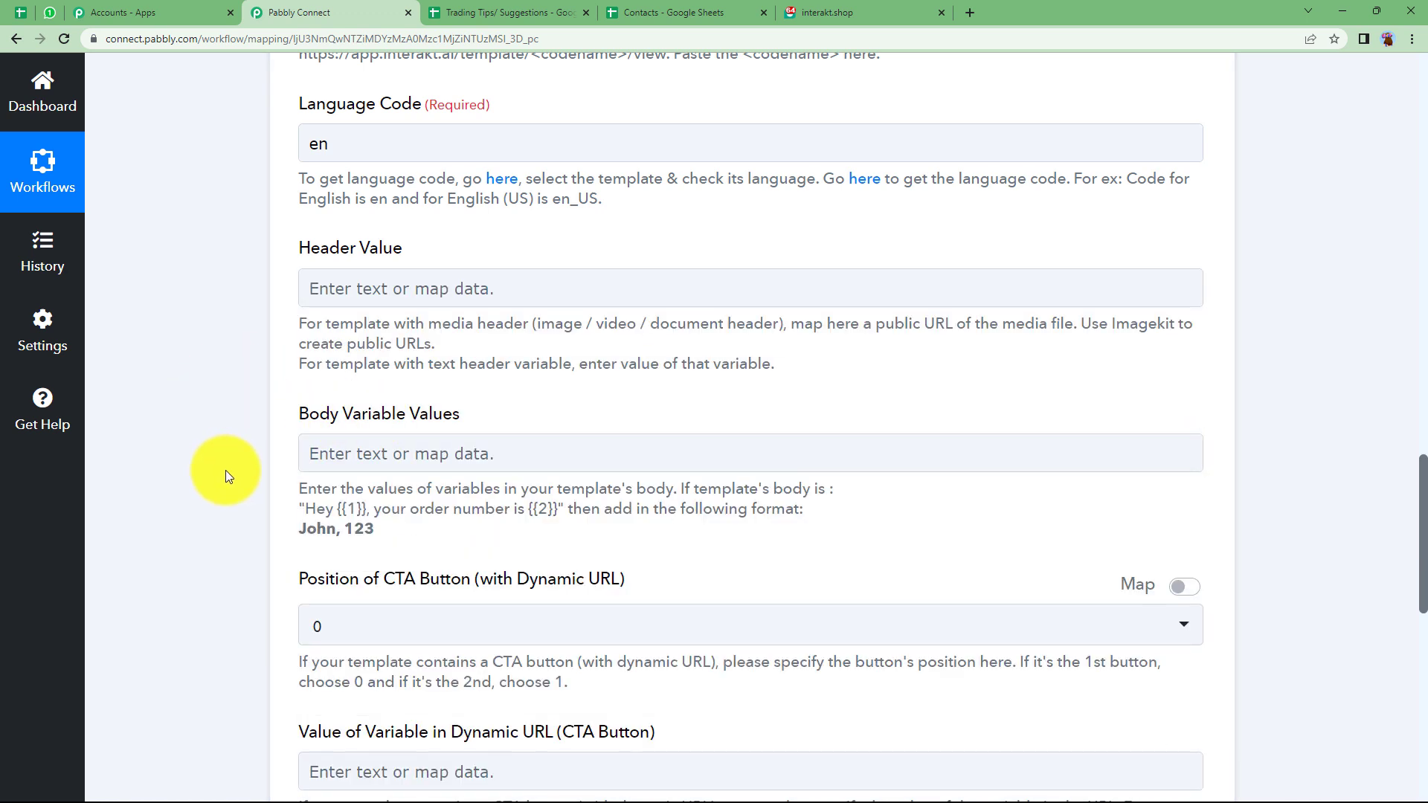
scroll(221, 475, down, 2)
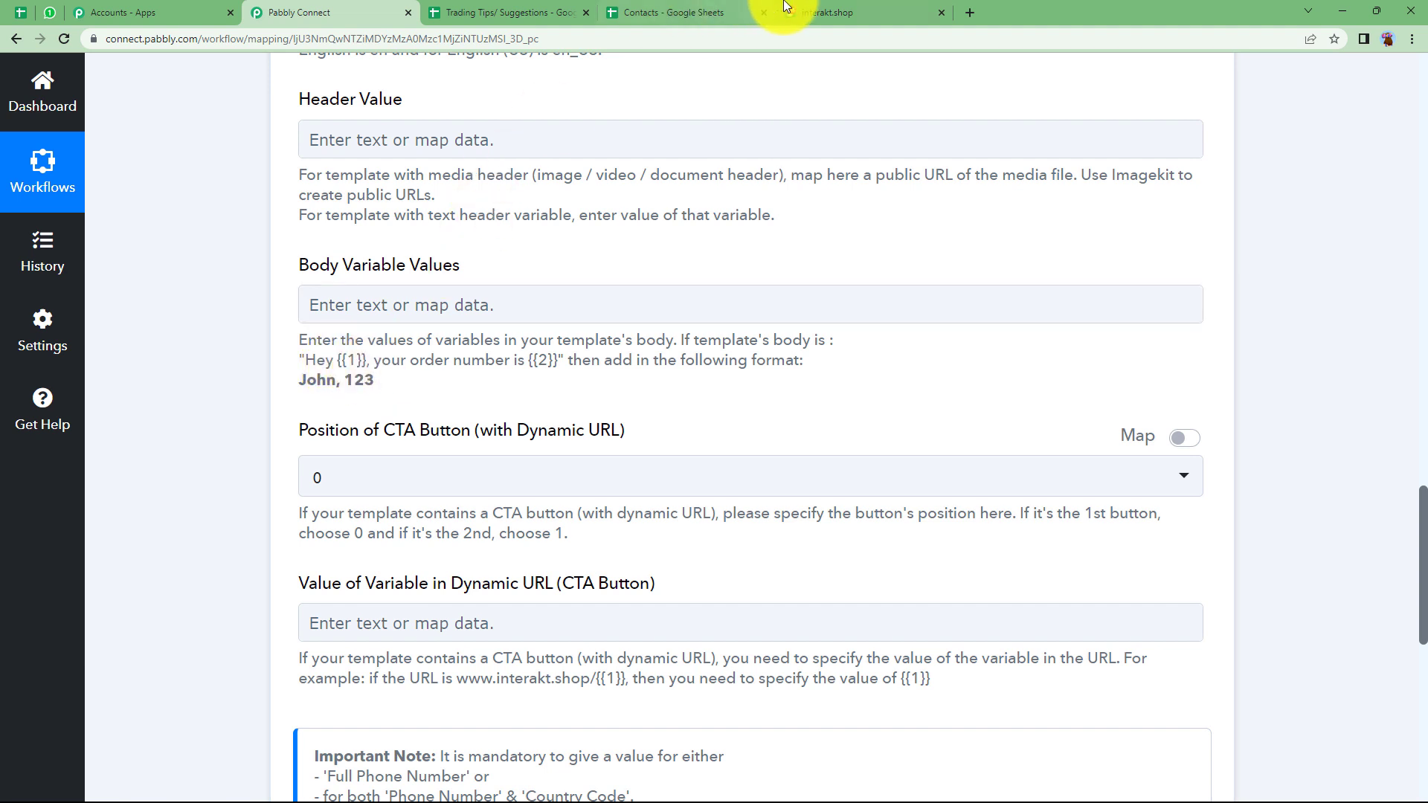
click(811, 12)
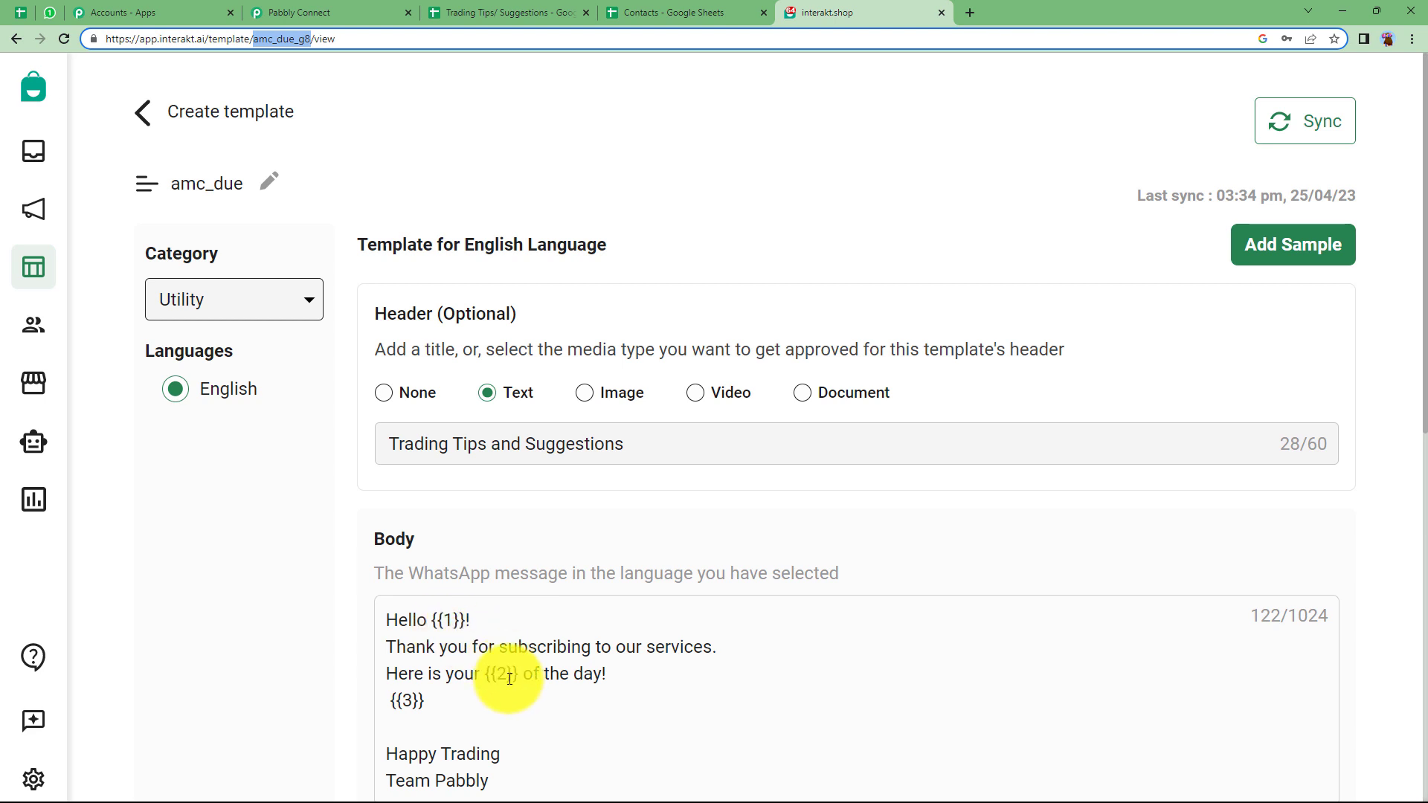
click(506, 13)
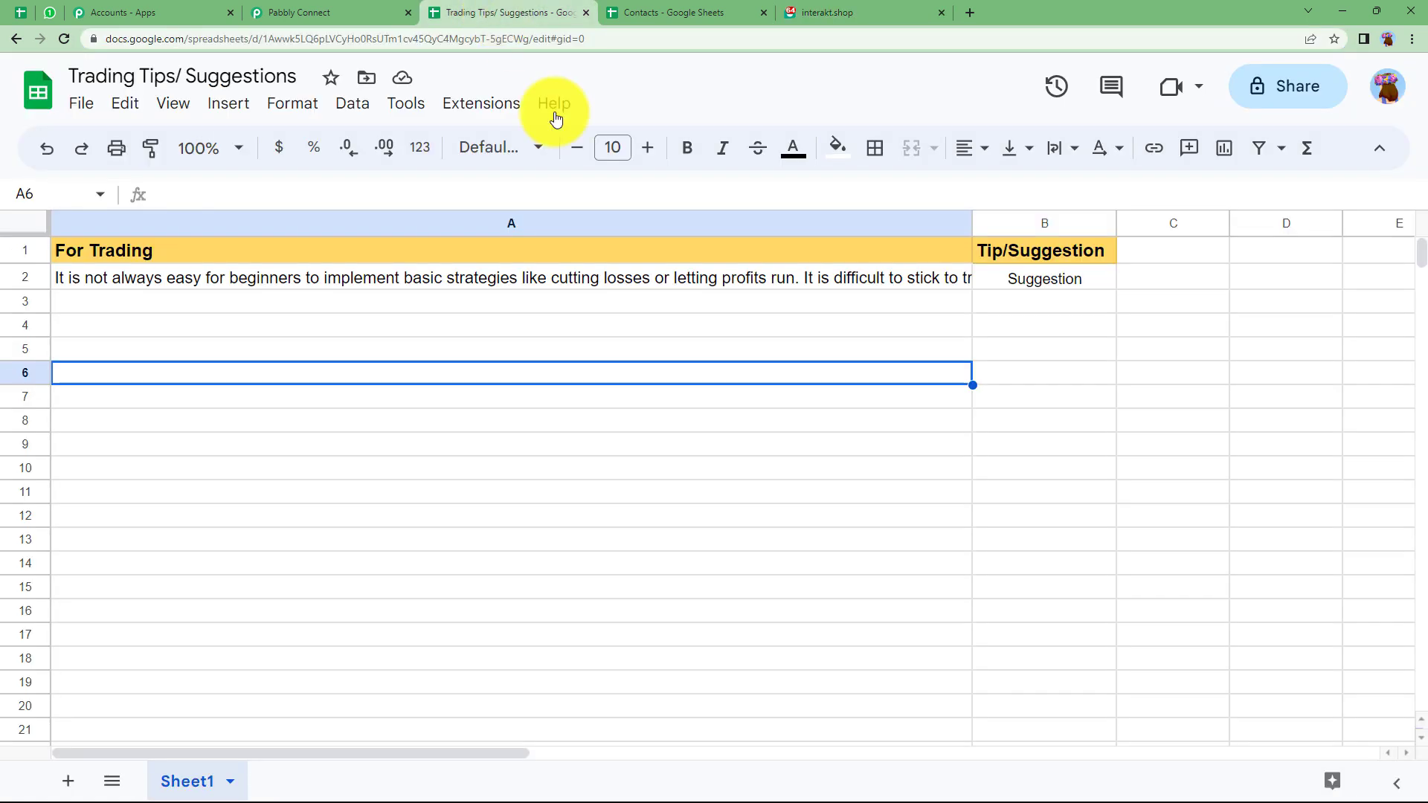
click(997, 312)
click(899, 13)
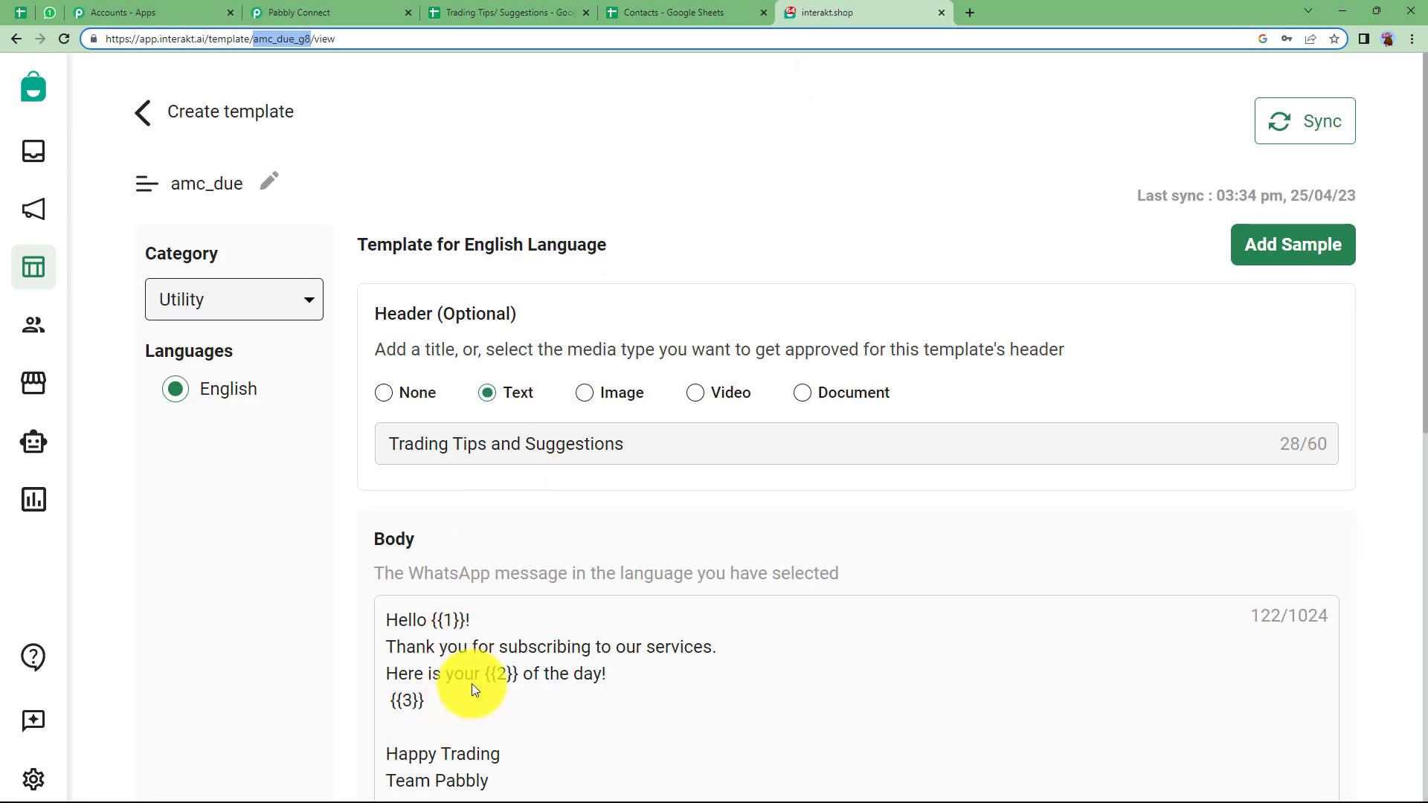
click(327, 12)
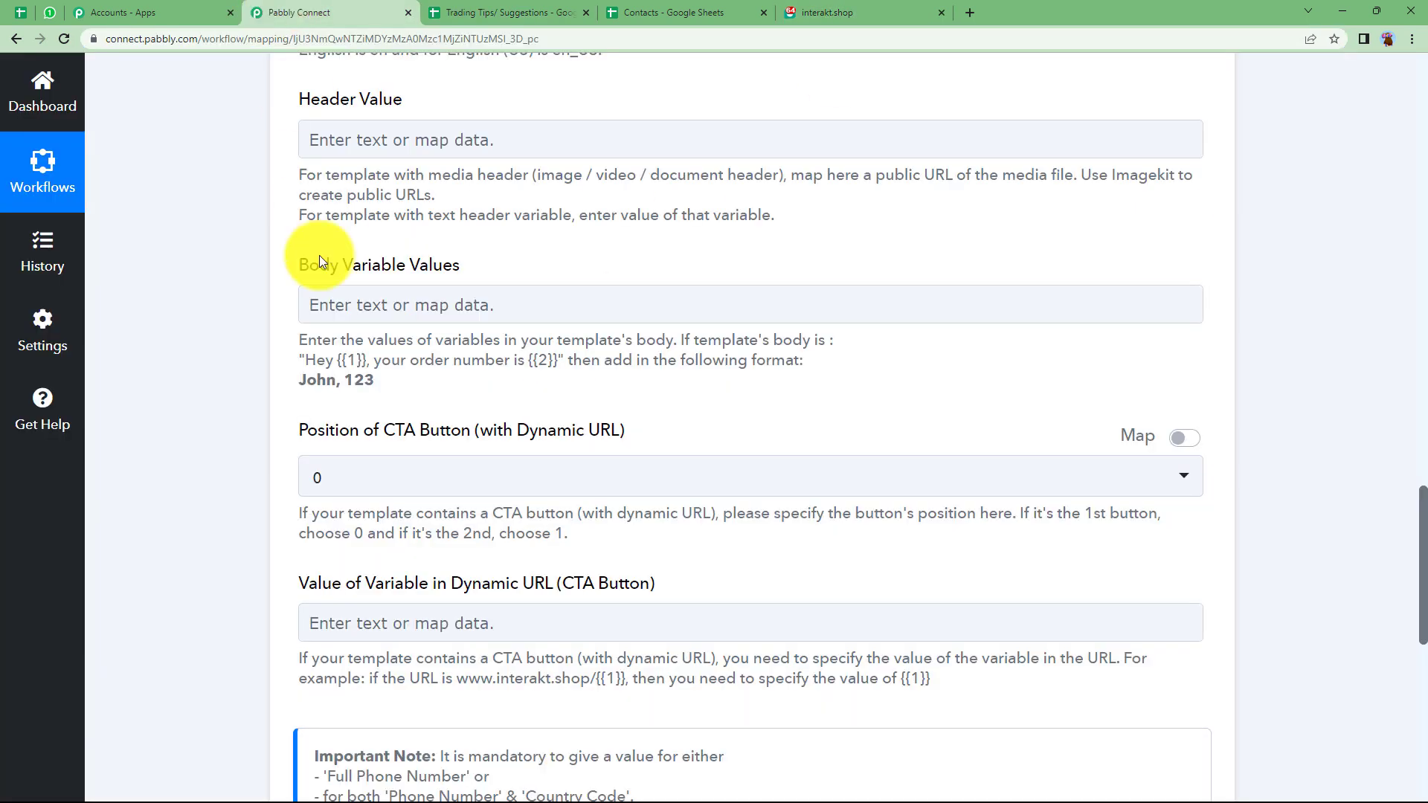
click(353, 305)
click(255, 376)
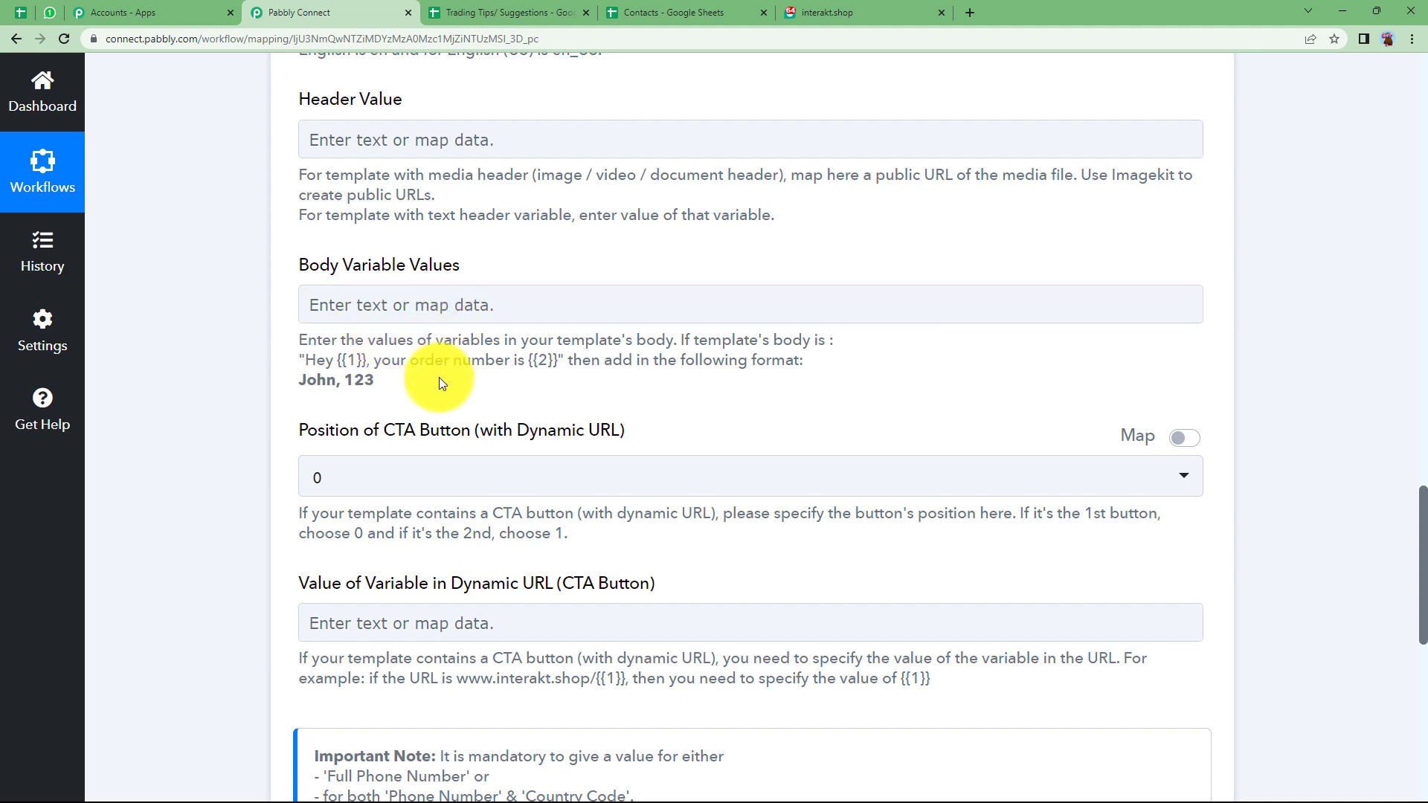
Map the Name value from Iterator by Pabbly as the first Body Variable Values entry, followed by a comma
click(396, 314)
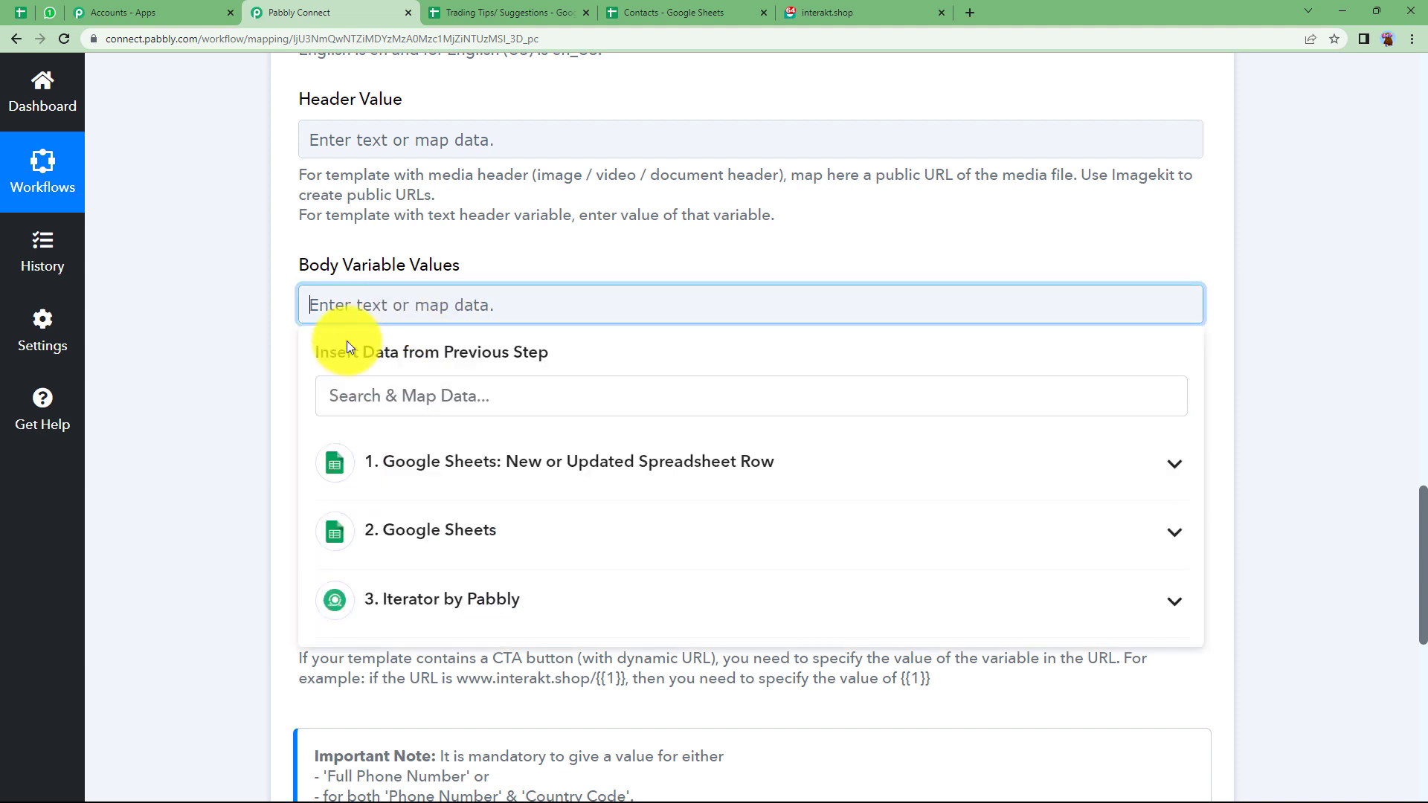
click(285, 373)
click(371, 302)
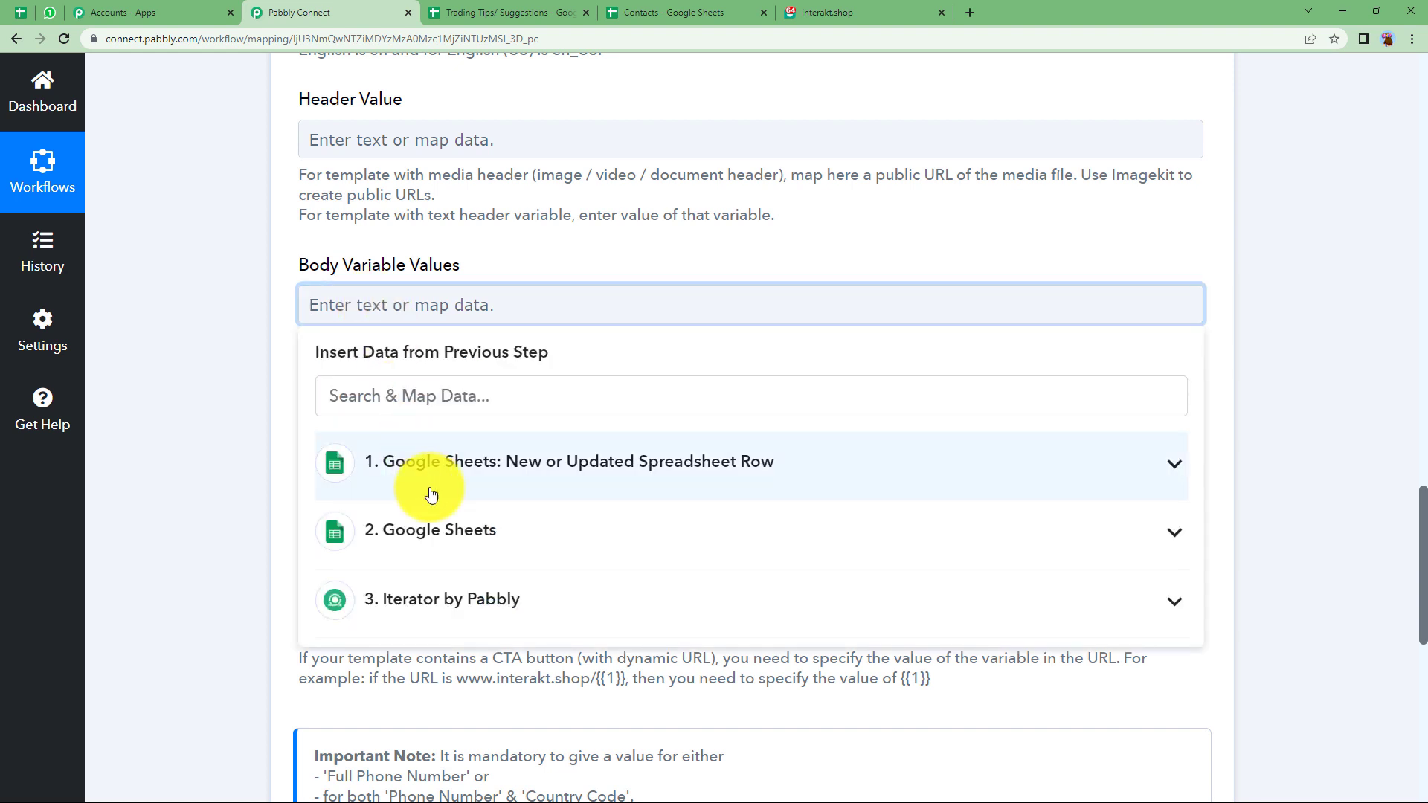
click(444, 485)
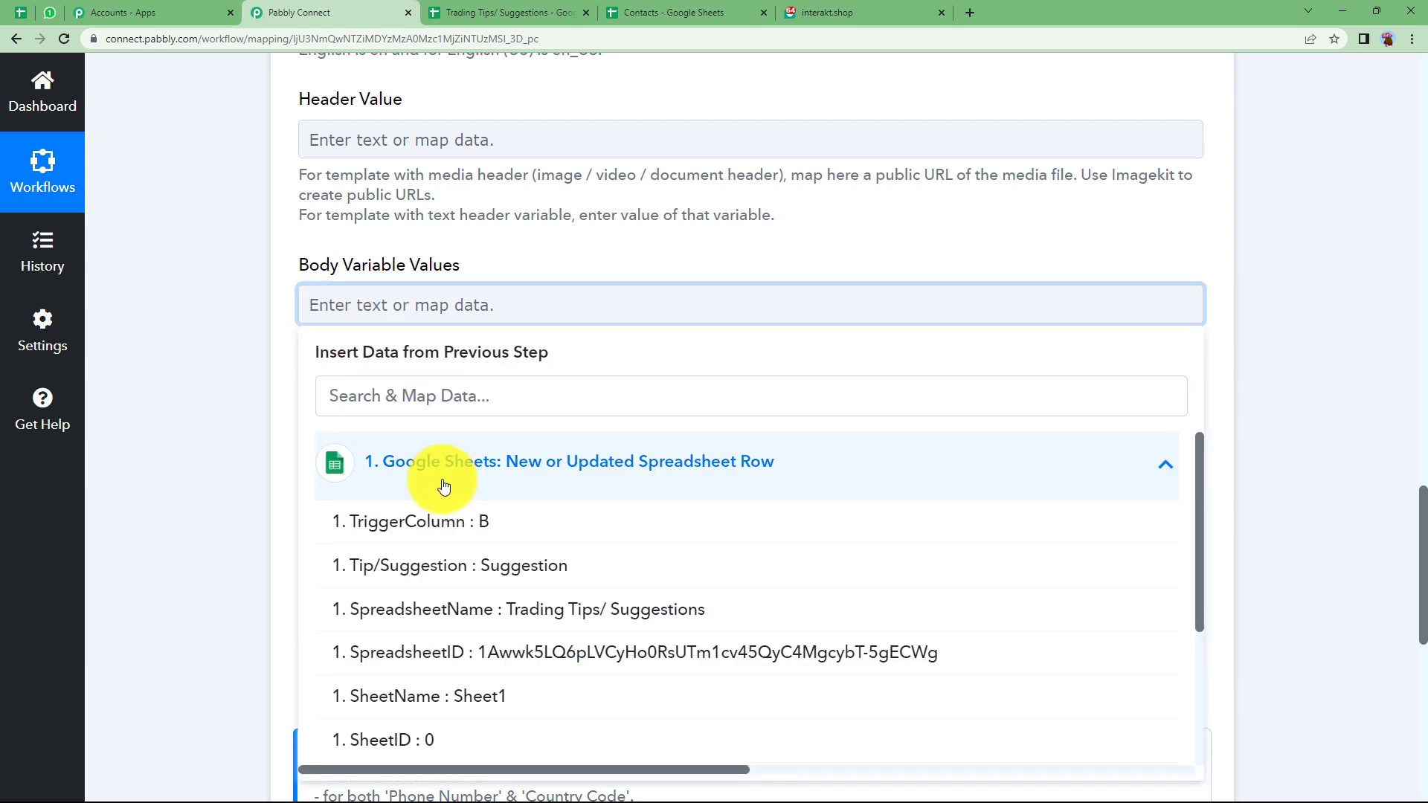
click(401, 484)
click(472, 599)
click(513, 657)
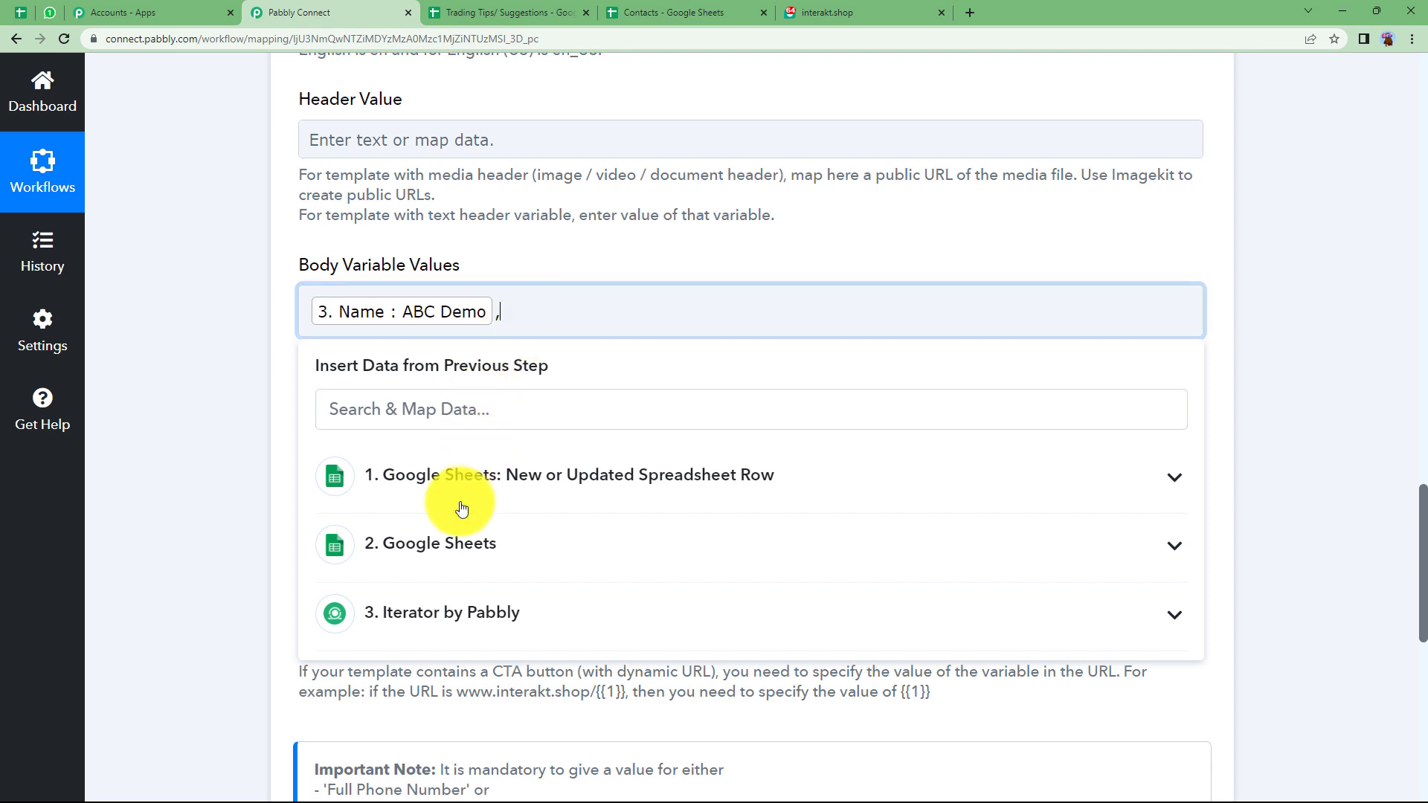
Append the Google Sheets trigger's Tip/Suggestion and For Trading values to Body Variable Values, separated by a comma
click(533, 492)
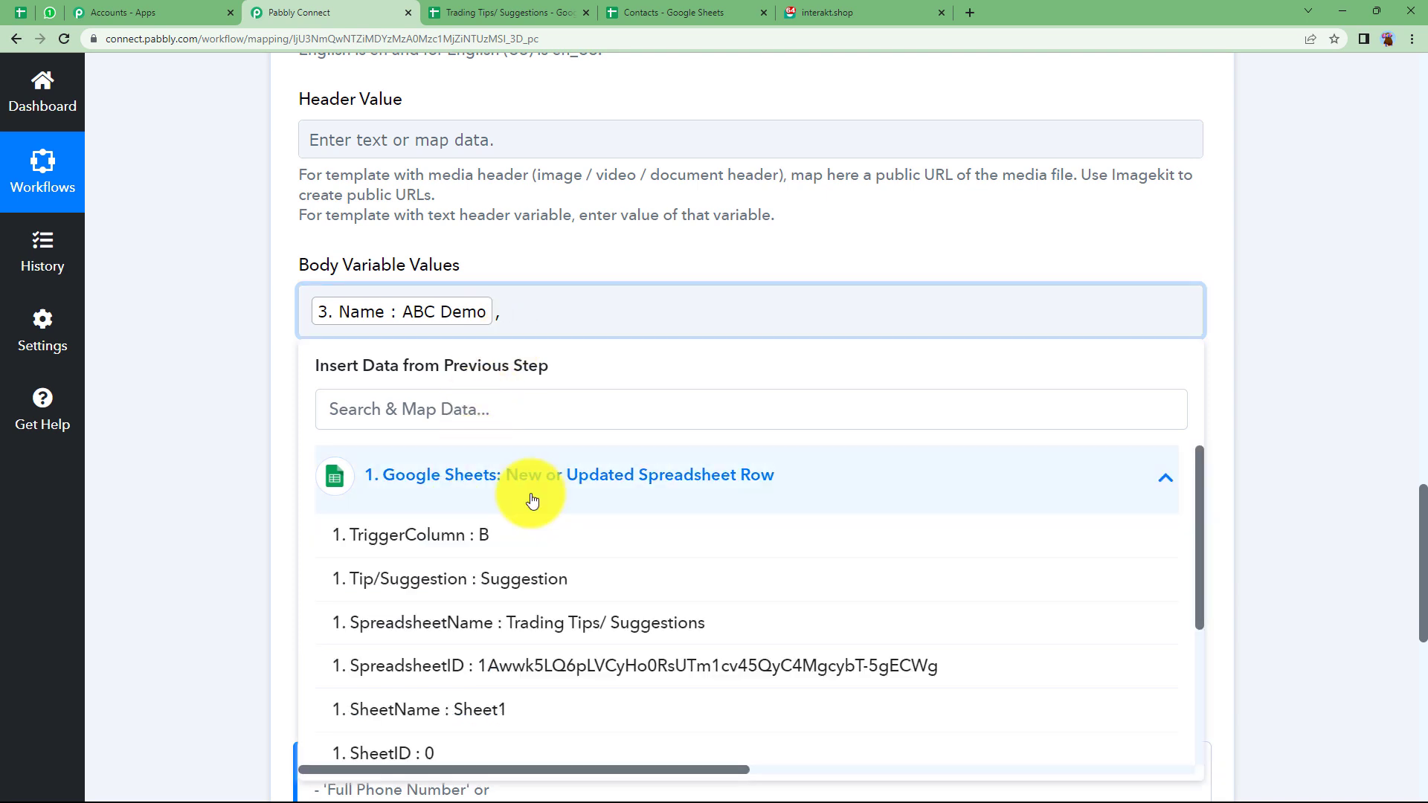
click(479, 585)
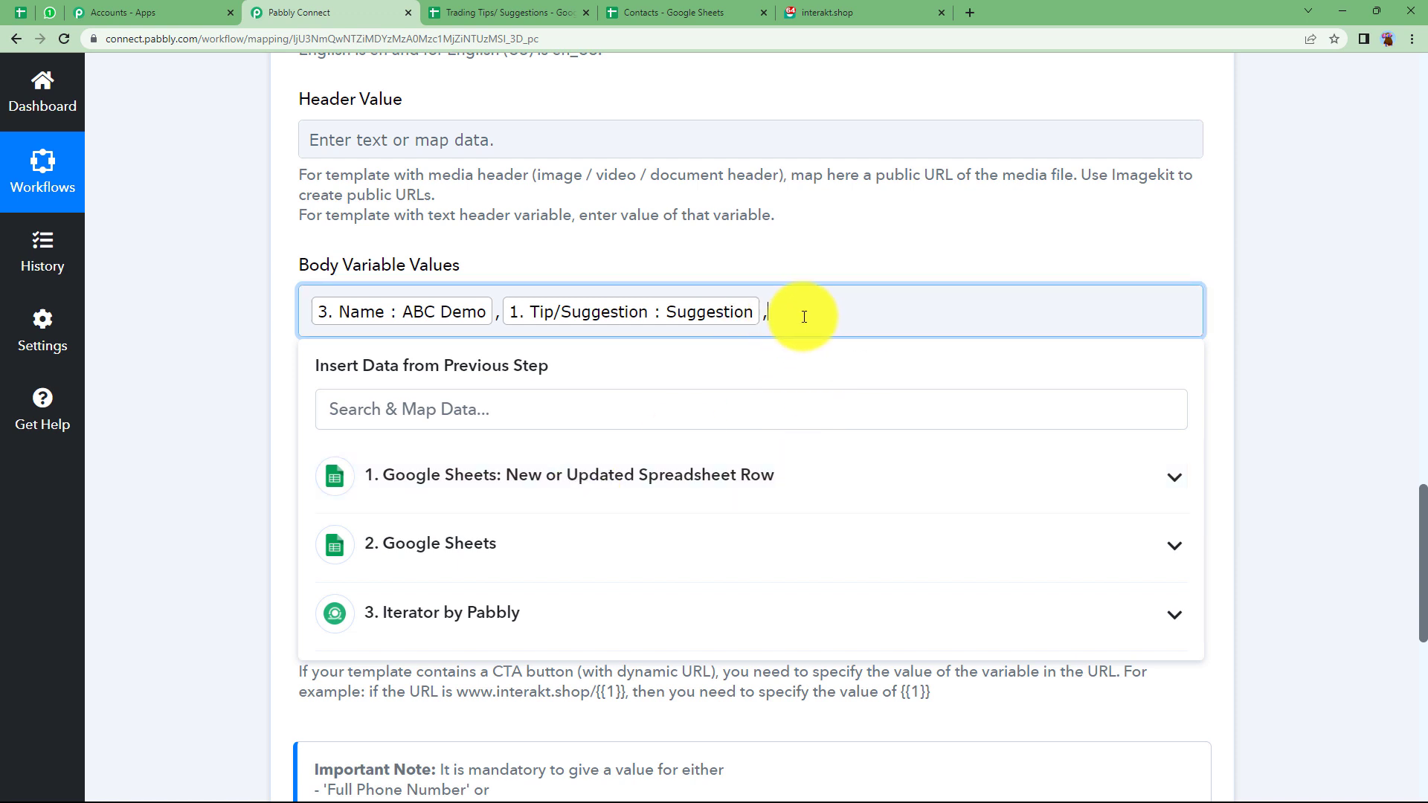
click(511, 494)
scroll(510, 683, down, 2)
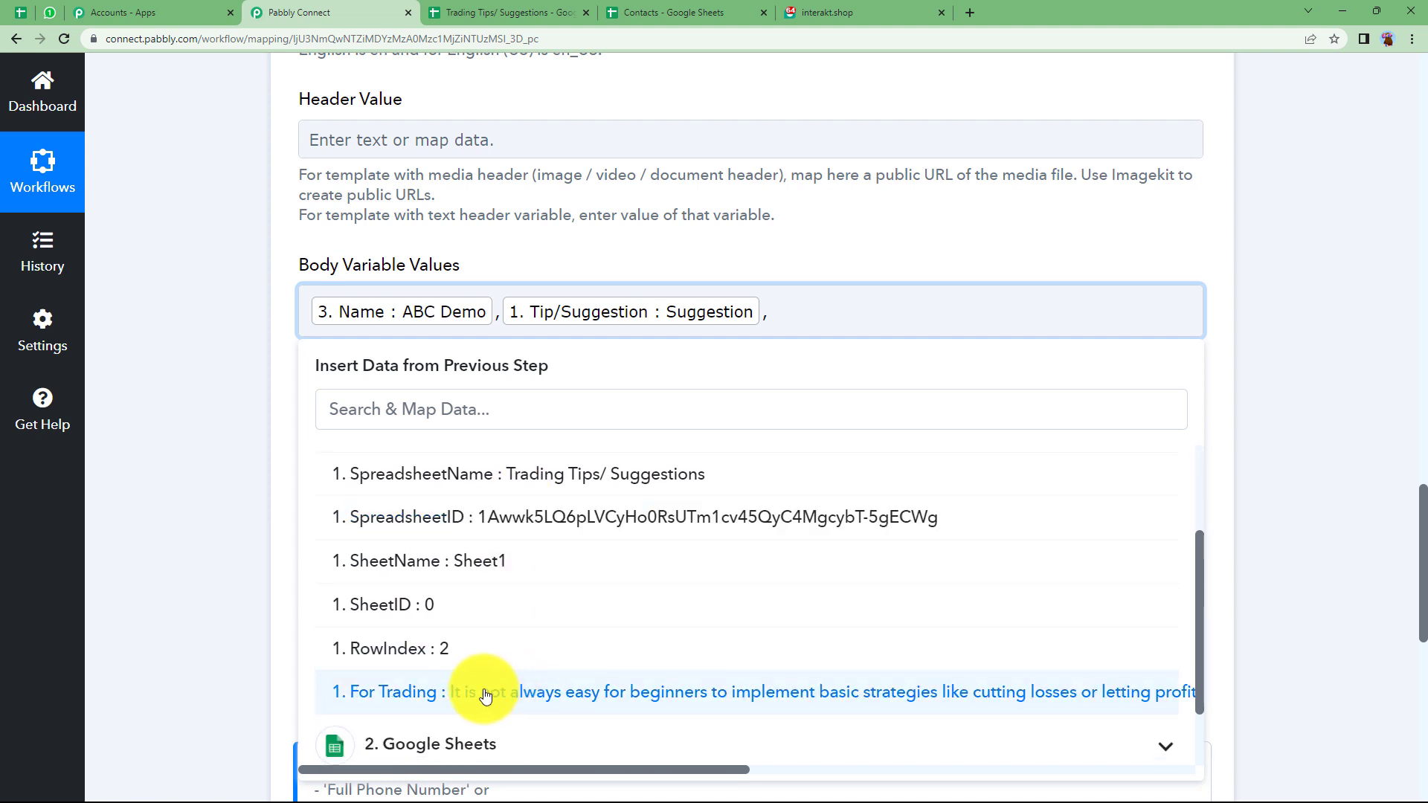
click(485, 695)
click(235, 359)
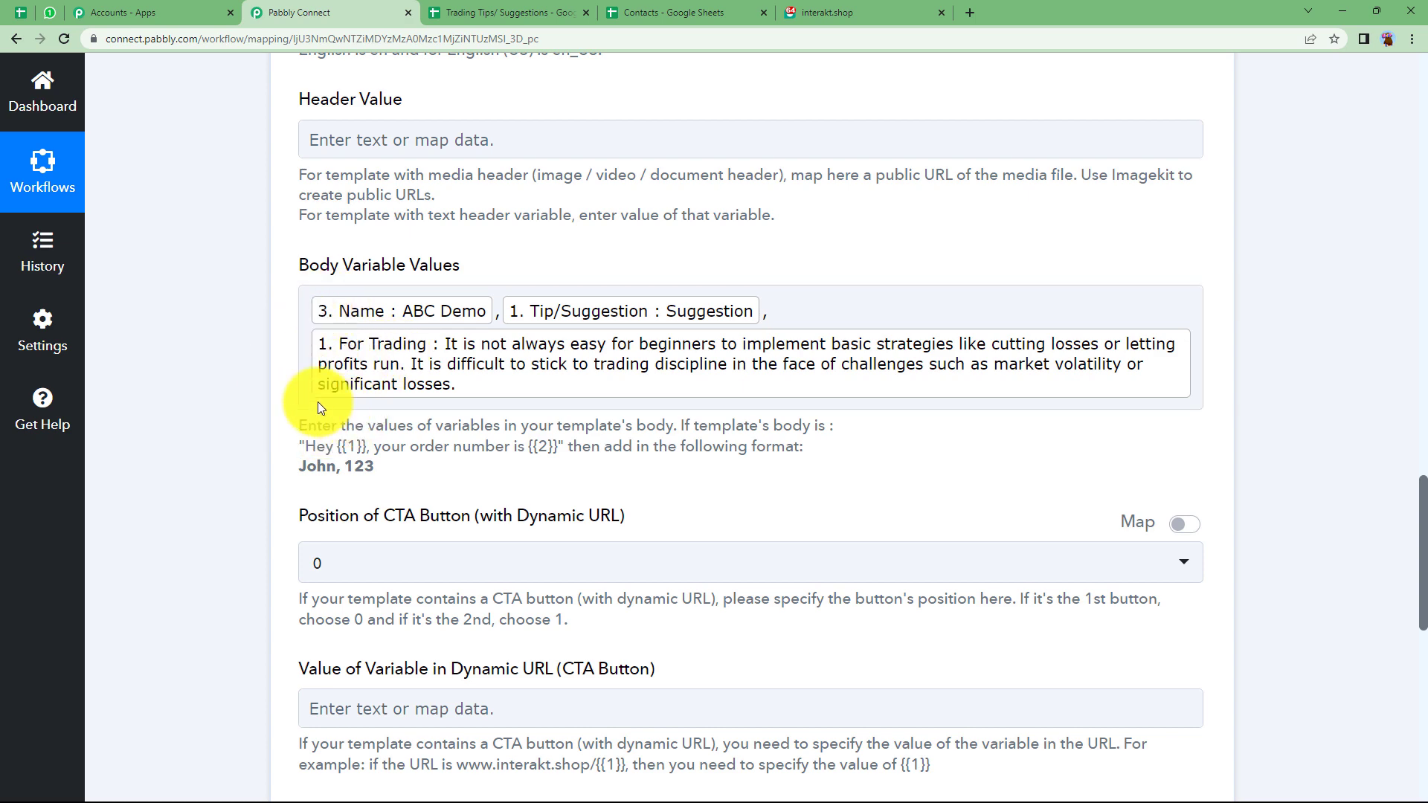
Check the CTA button requirements, then save the Interakt action and send a test request
scroll(325, 355, down, 3)
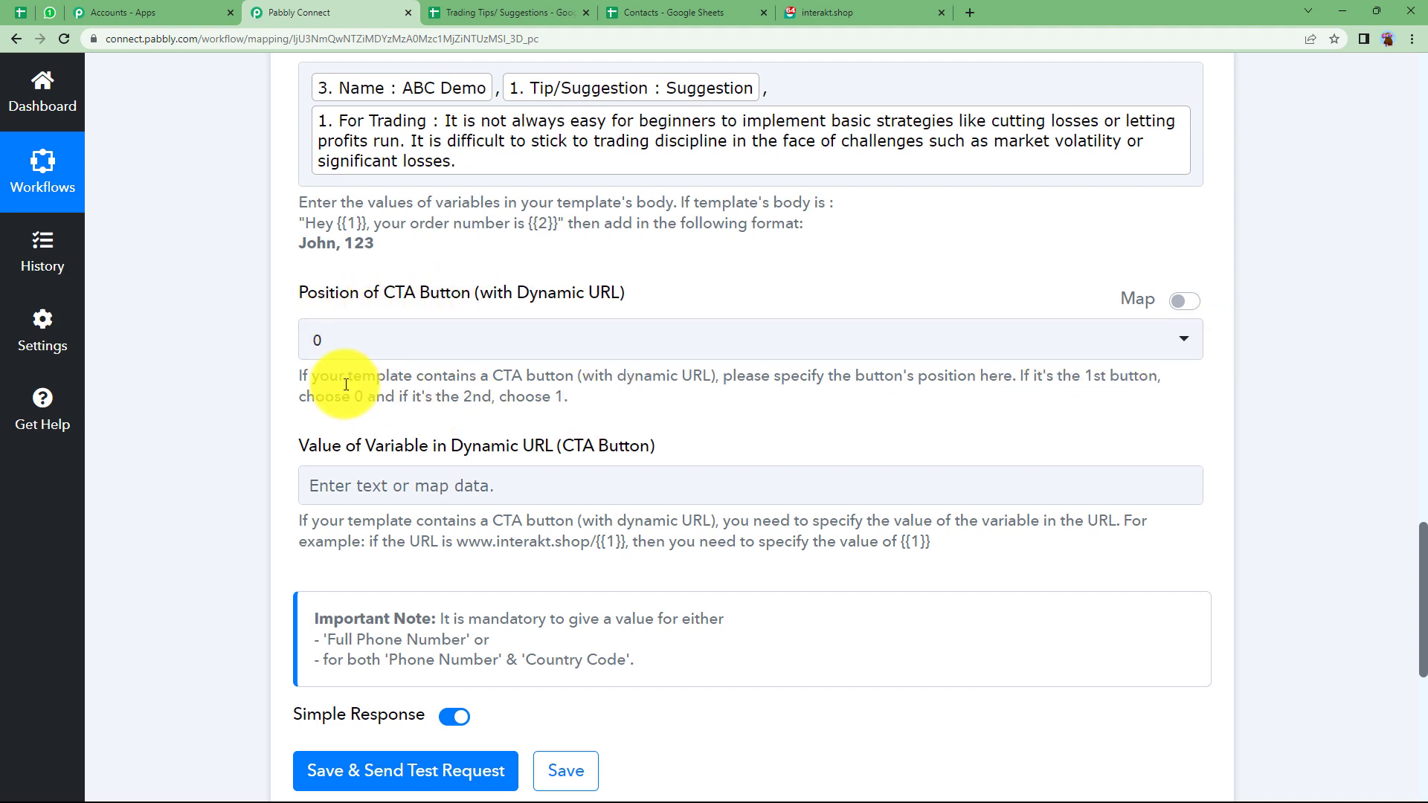
drag(299, 375, 614, 395)
click(614, 394)
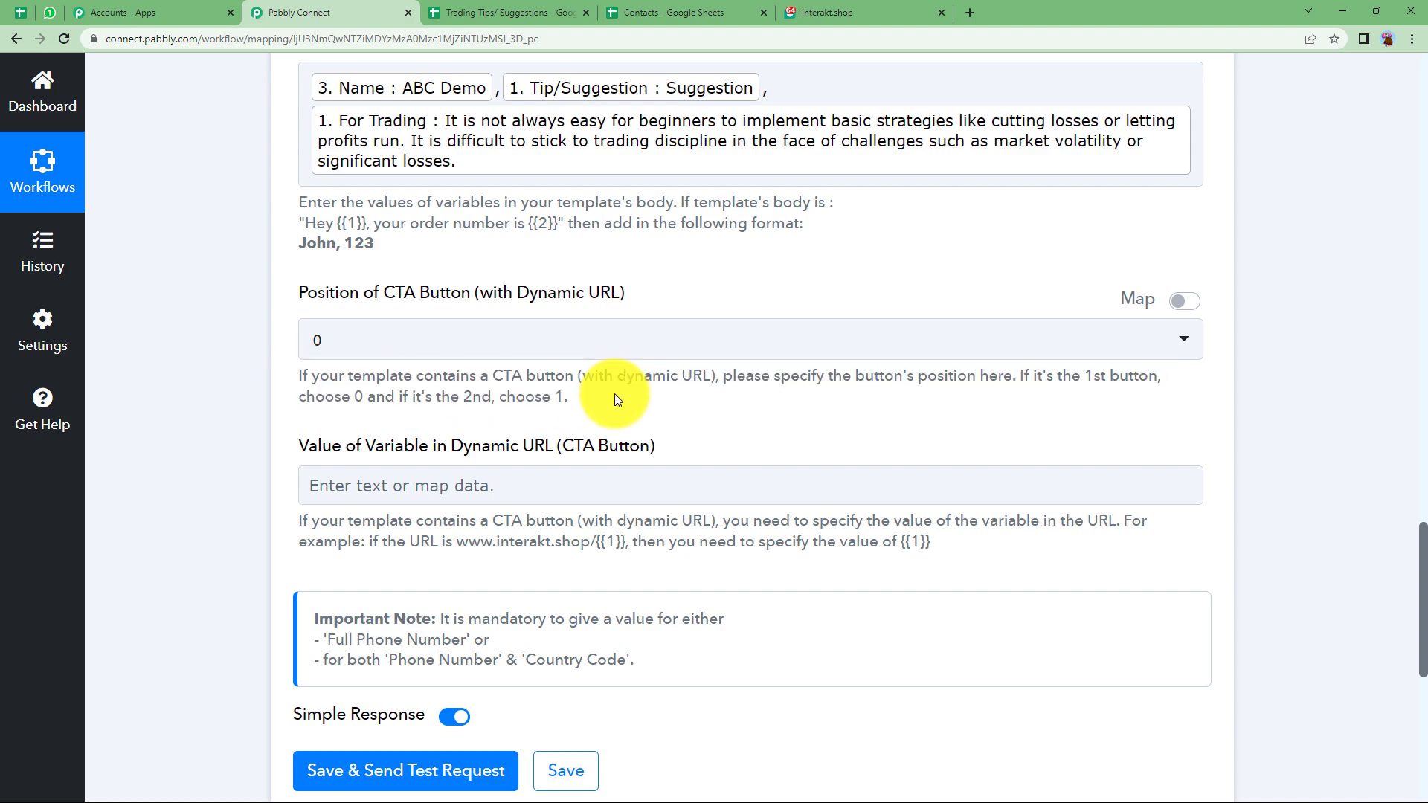
scroll(256, 491, down, 1)
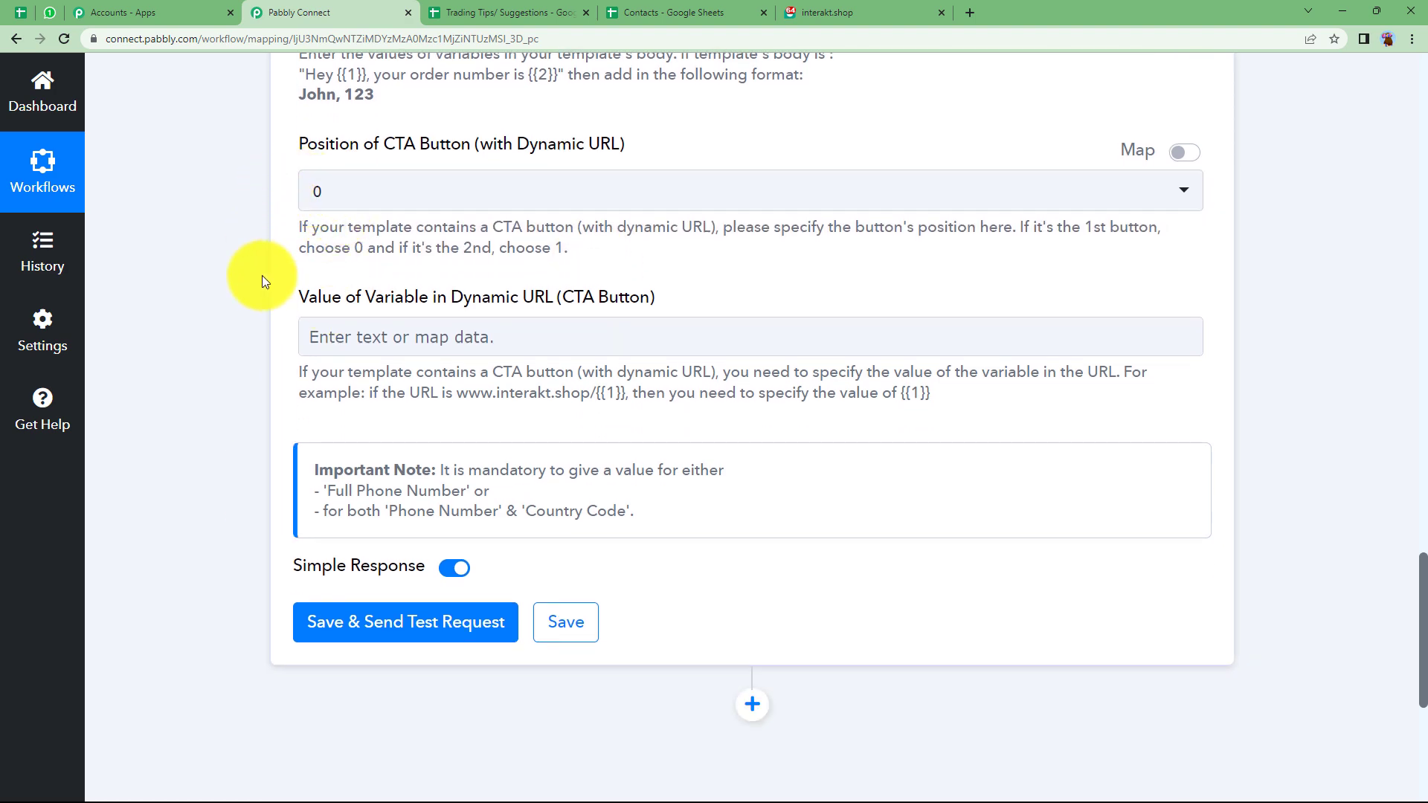
click(359, 628)
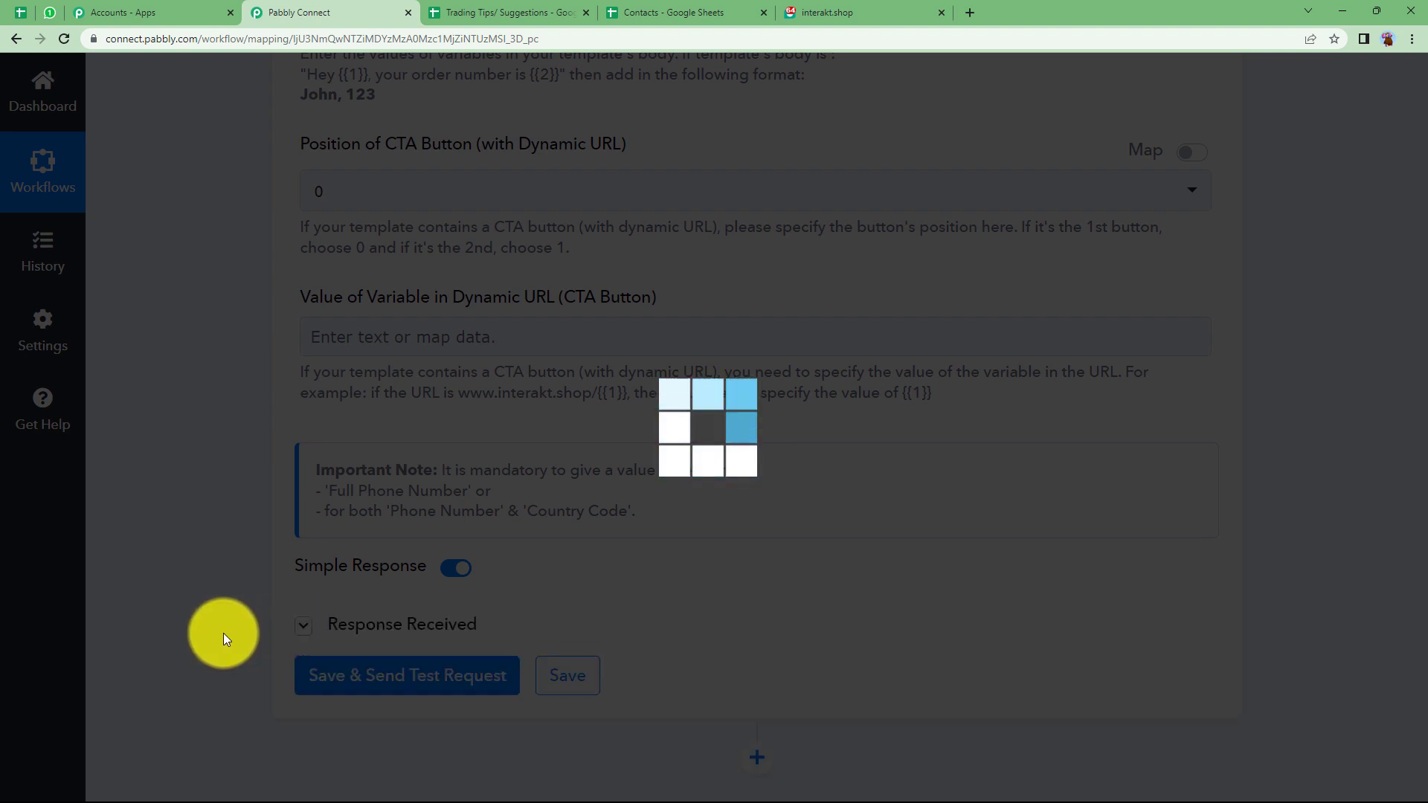
Examine the Interakt test response, including the template name, language code and body values
scroll(224, 640, down, 3)
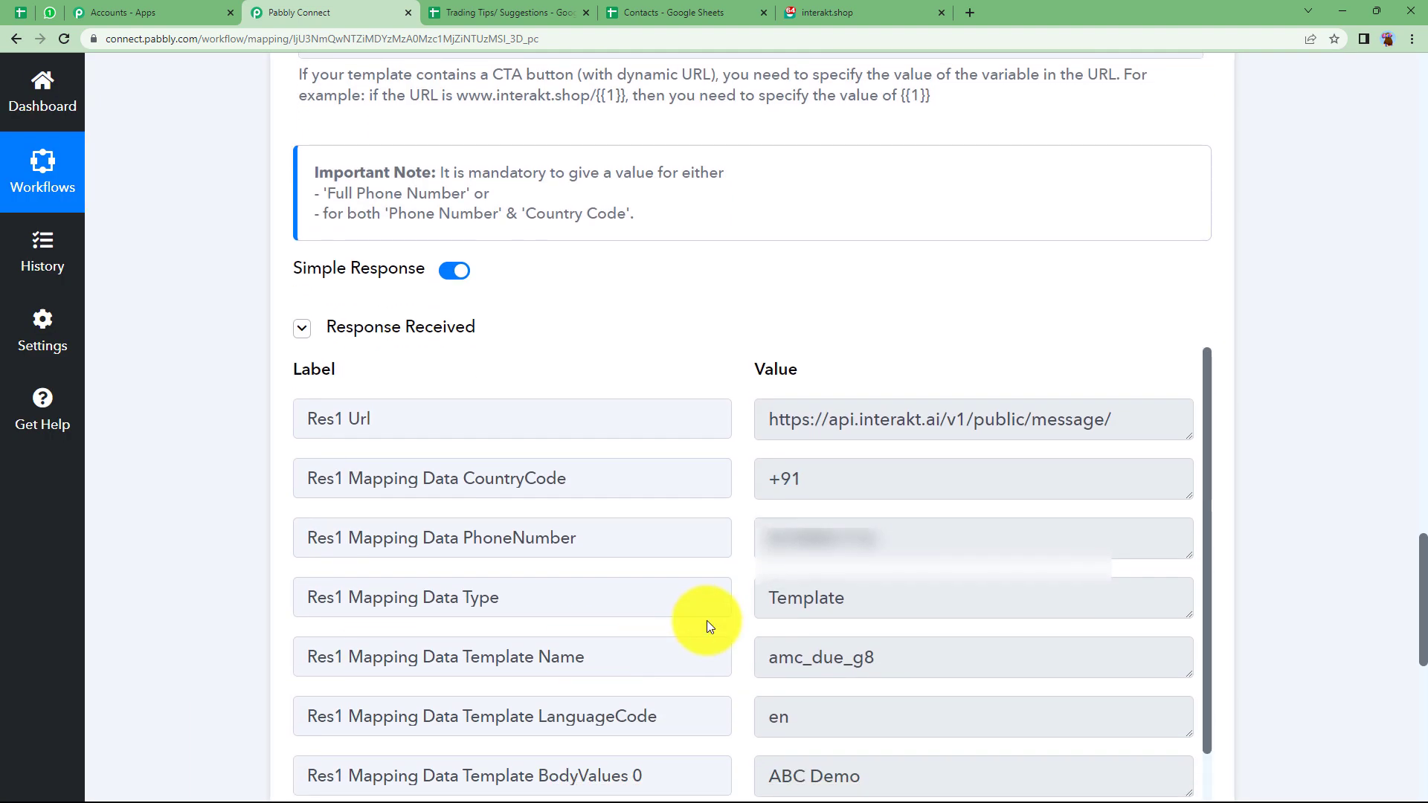
scroll(706, 620, down, 5)
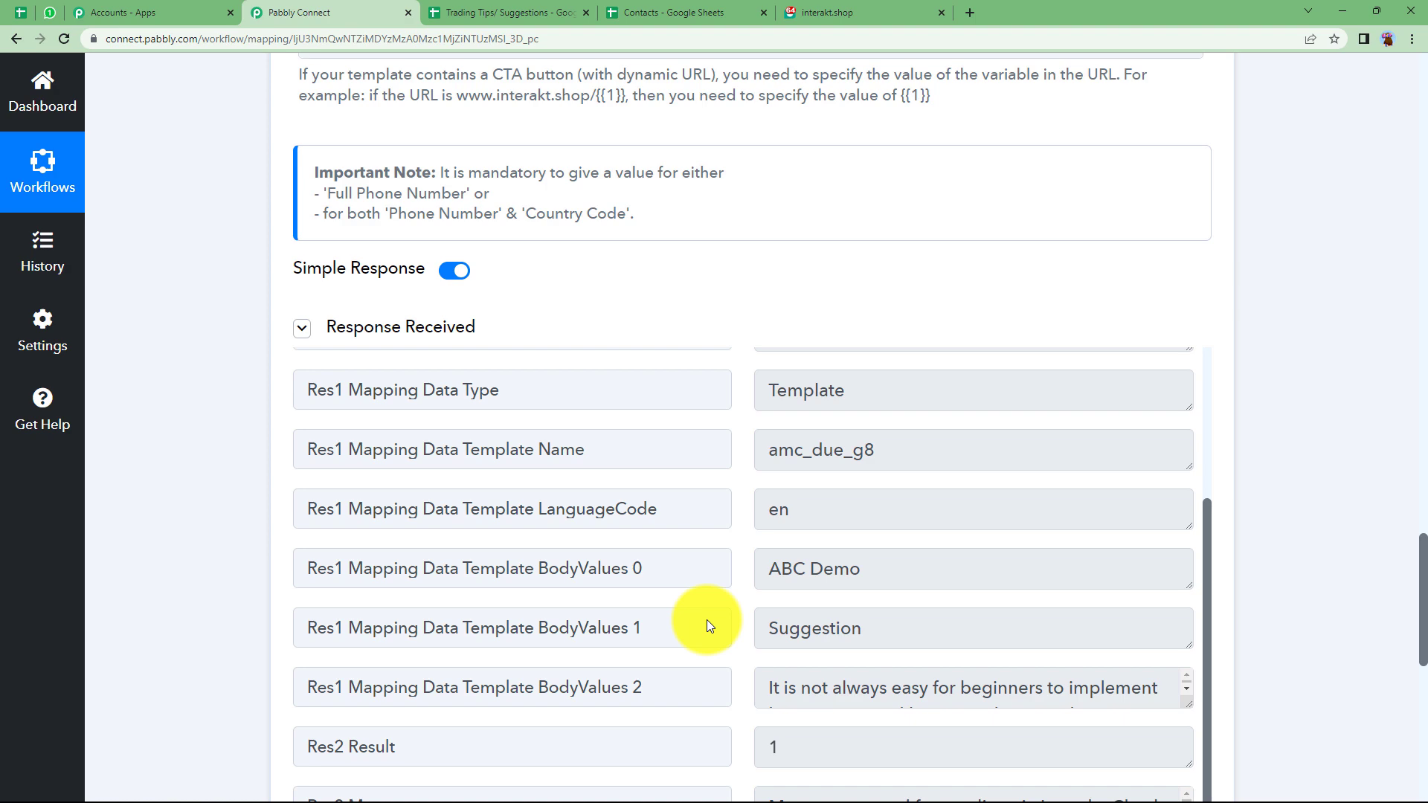
scroll(706, 618, down, 3)
scroll(710, 589, down, 1)
scroll(278, 228, up, 8)
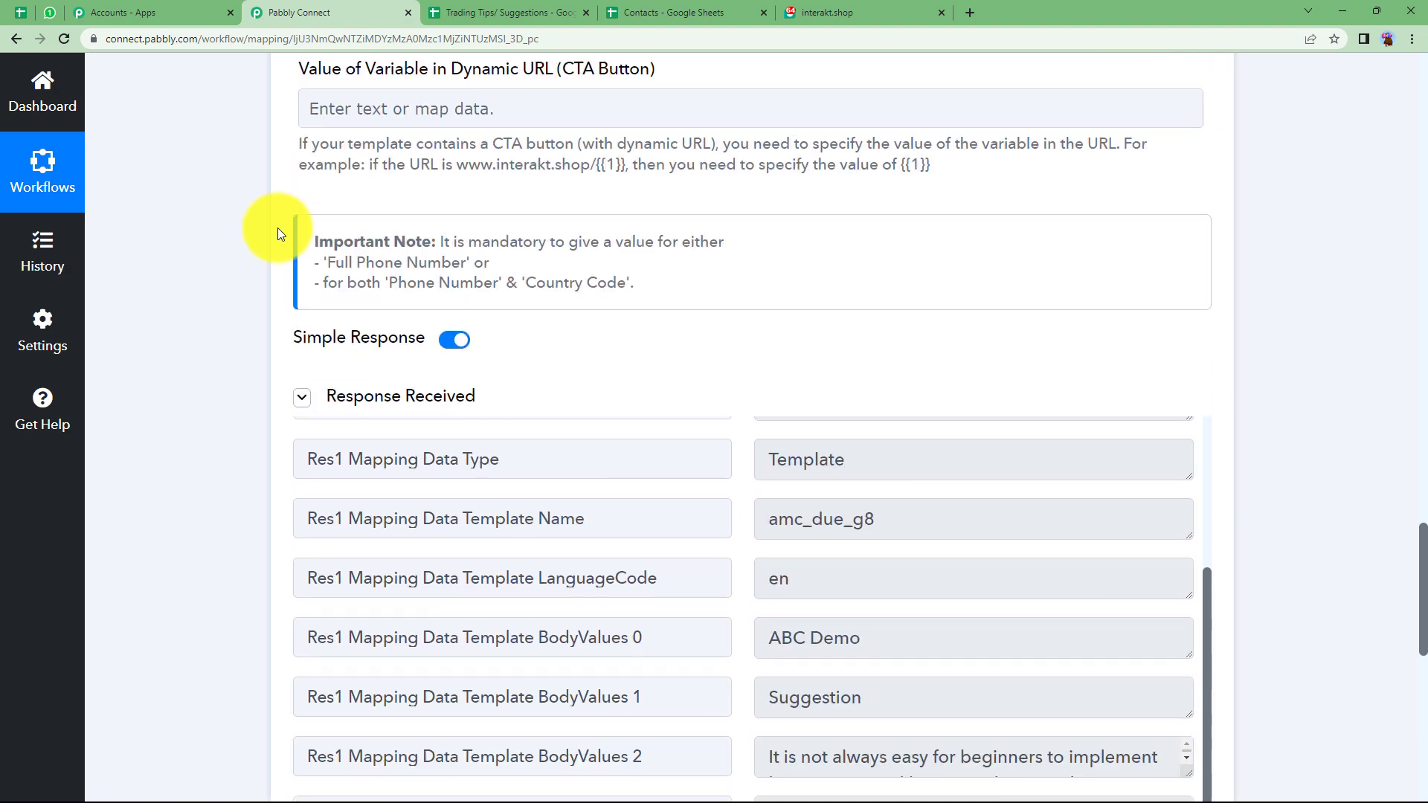
scroll(756, 612, down, 3)
scroll(752, 605, up, 3)
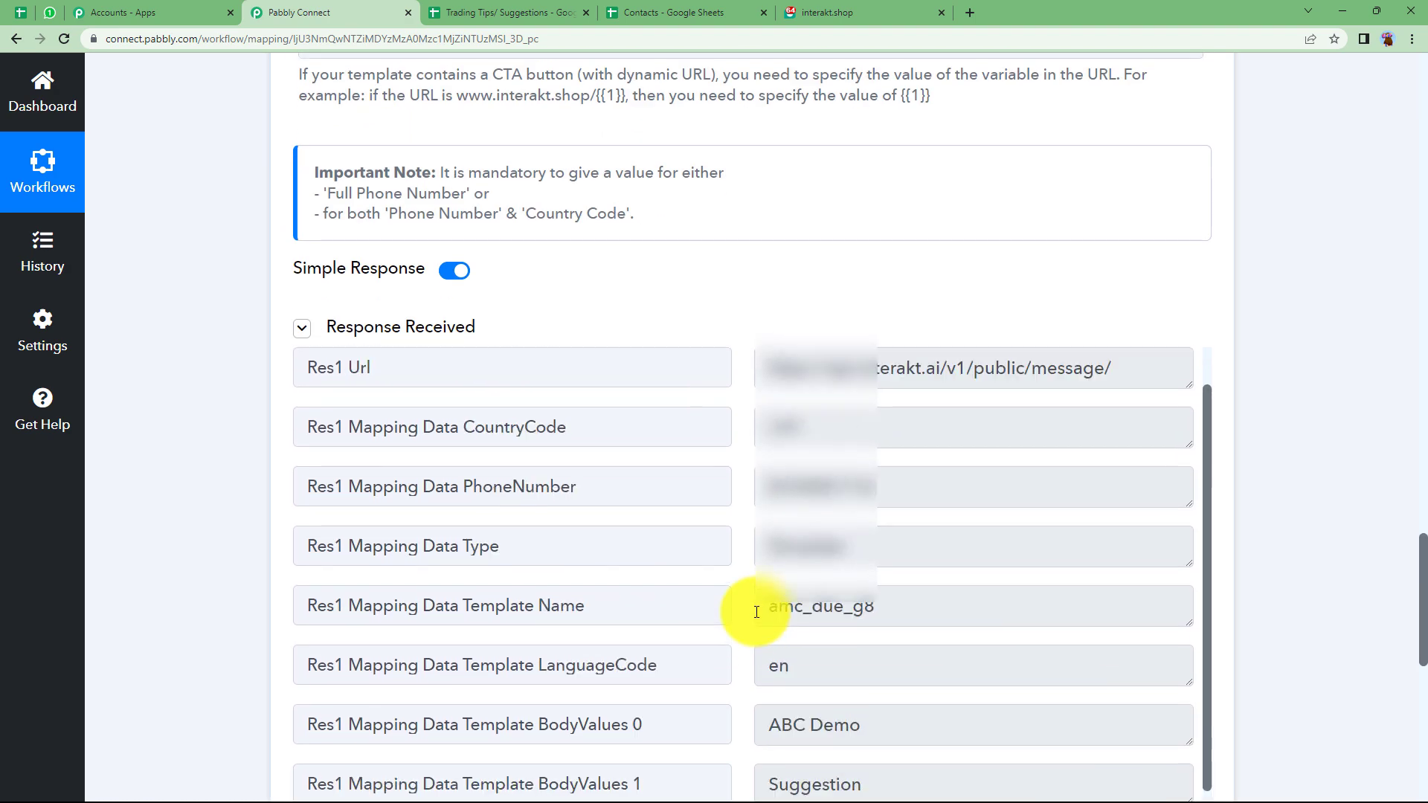
scroll(576, 583, up, 4)
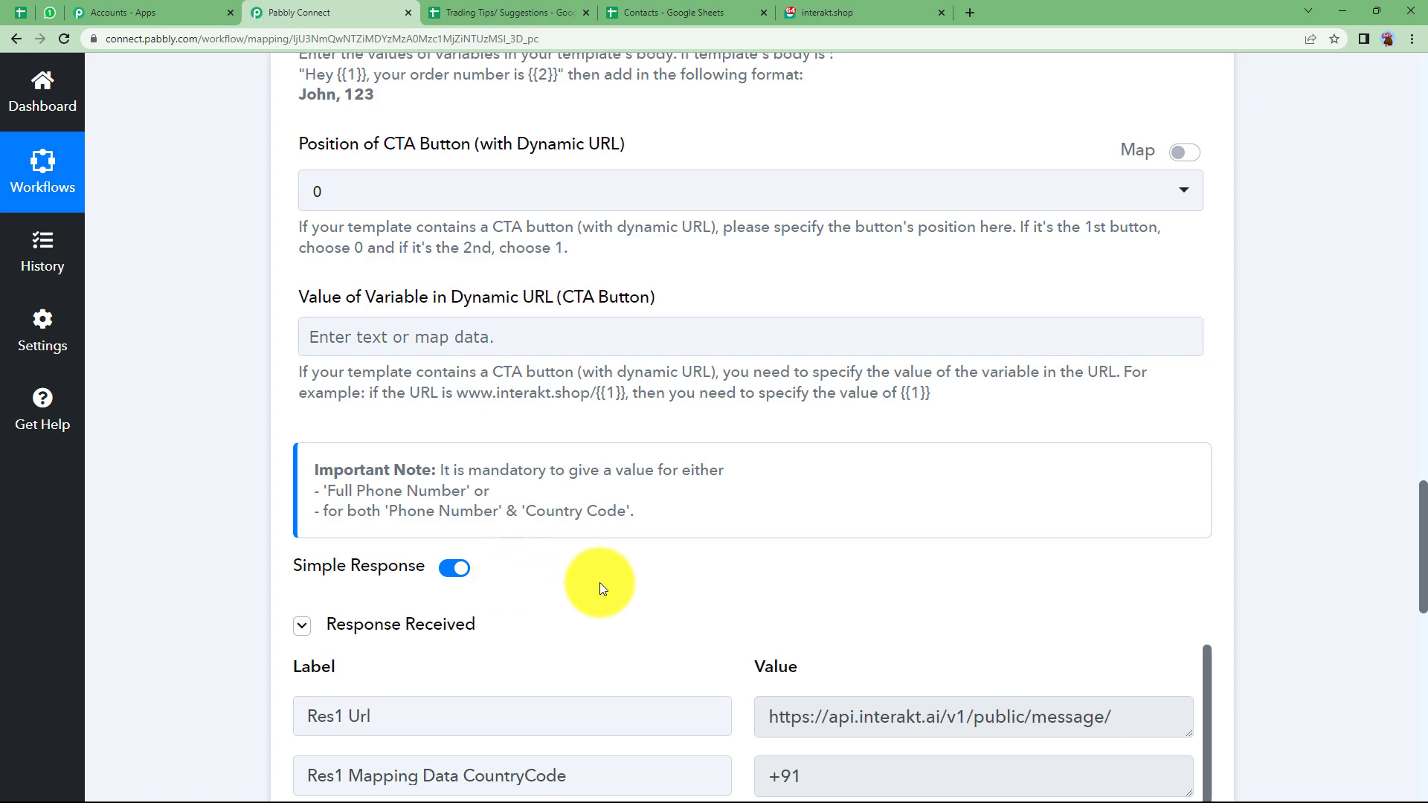
Collapse the Interakt Send WhatsApp Template Message step to show the workflow overview
scroll(599, 583, up, 20)
scroll(599, 582, up, 7)
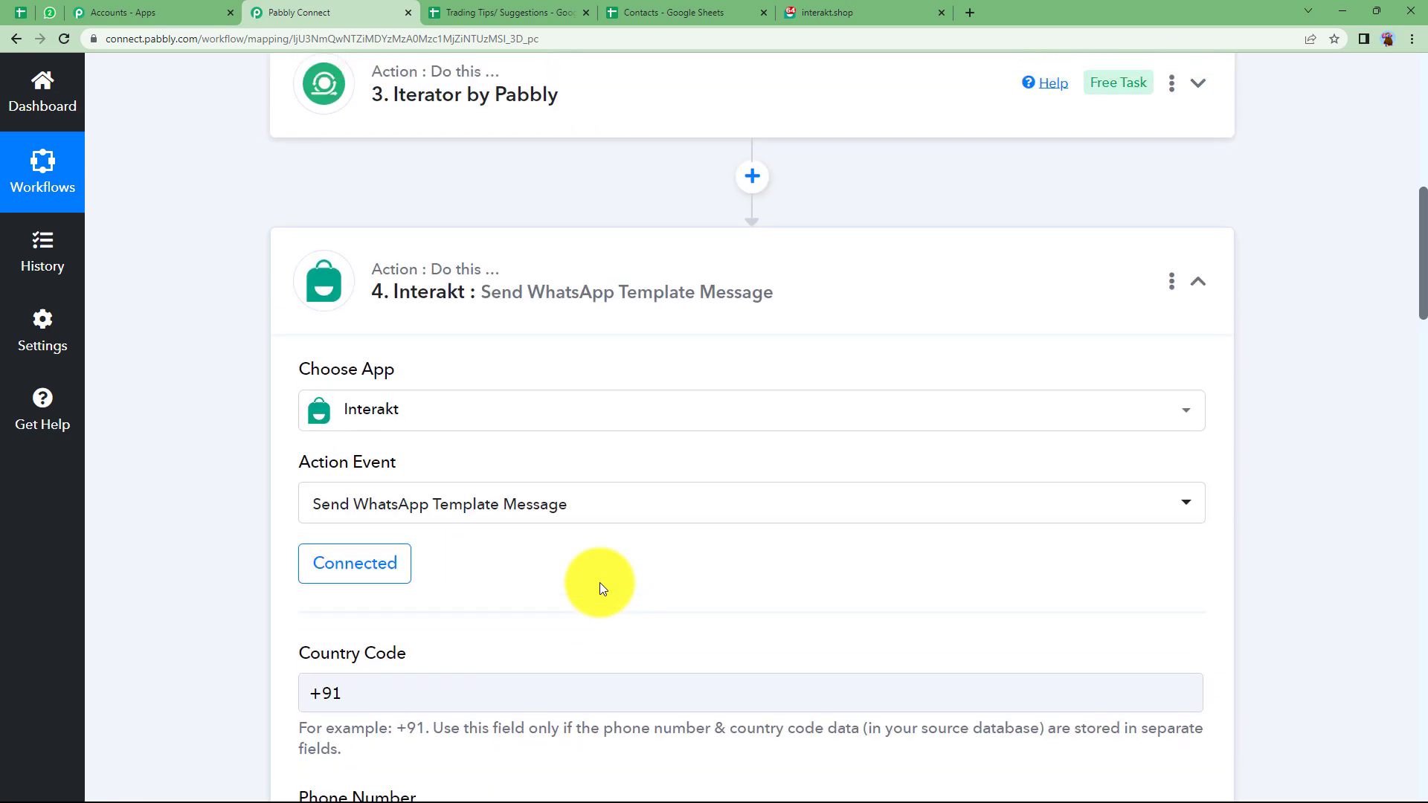
click(622, 501)
scroll(276, 435, up, 2)
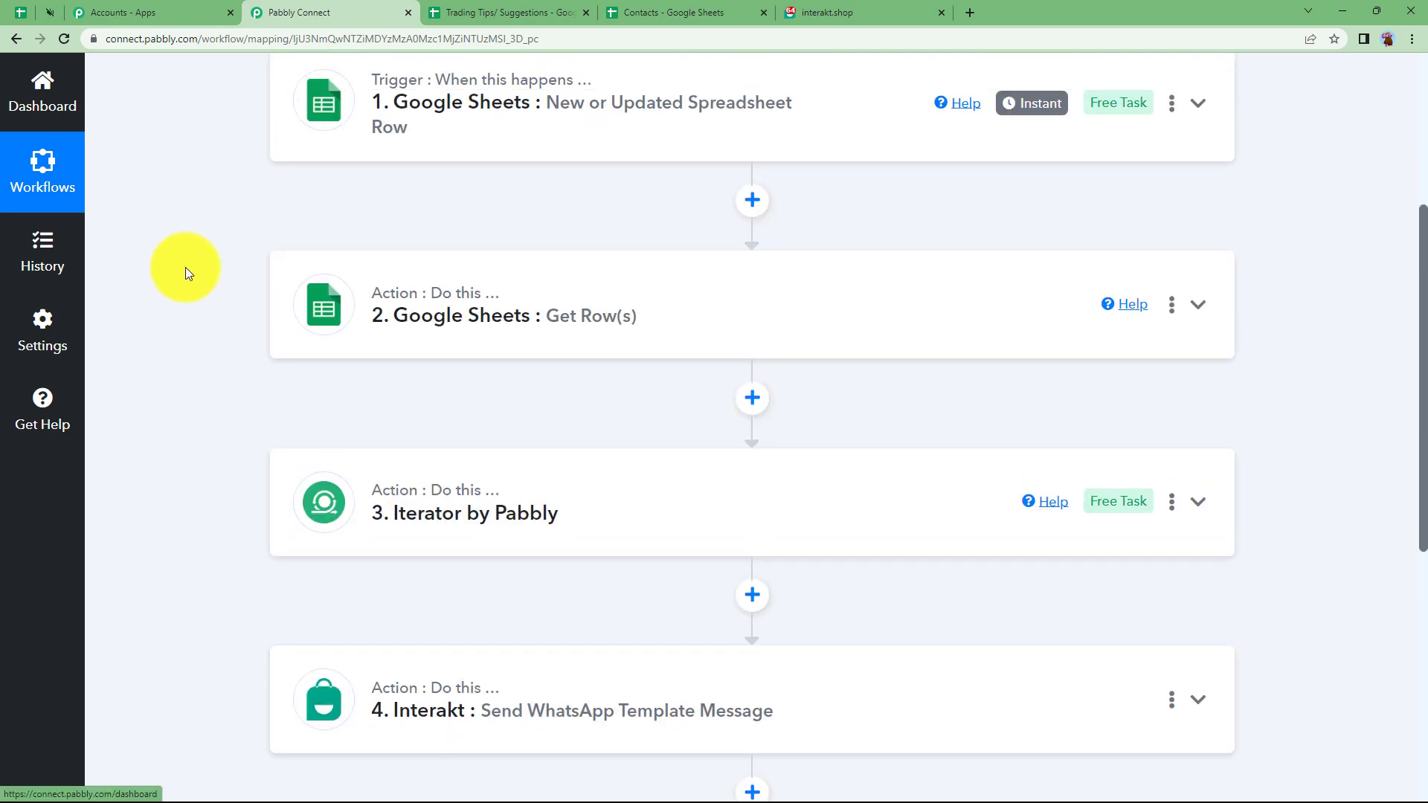
Switch to WhatsApp Web and compare the newest Trading Tips and Suggestions message with the tip in the Trading Tips/ Suggestions sheet
click(58, 12)
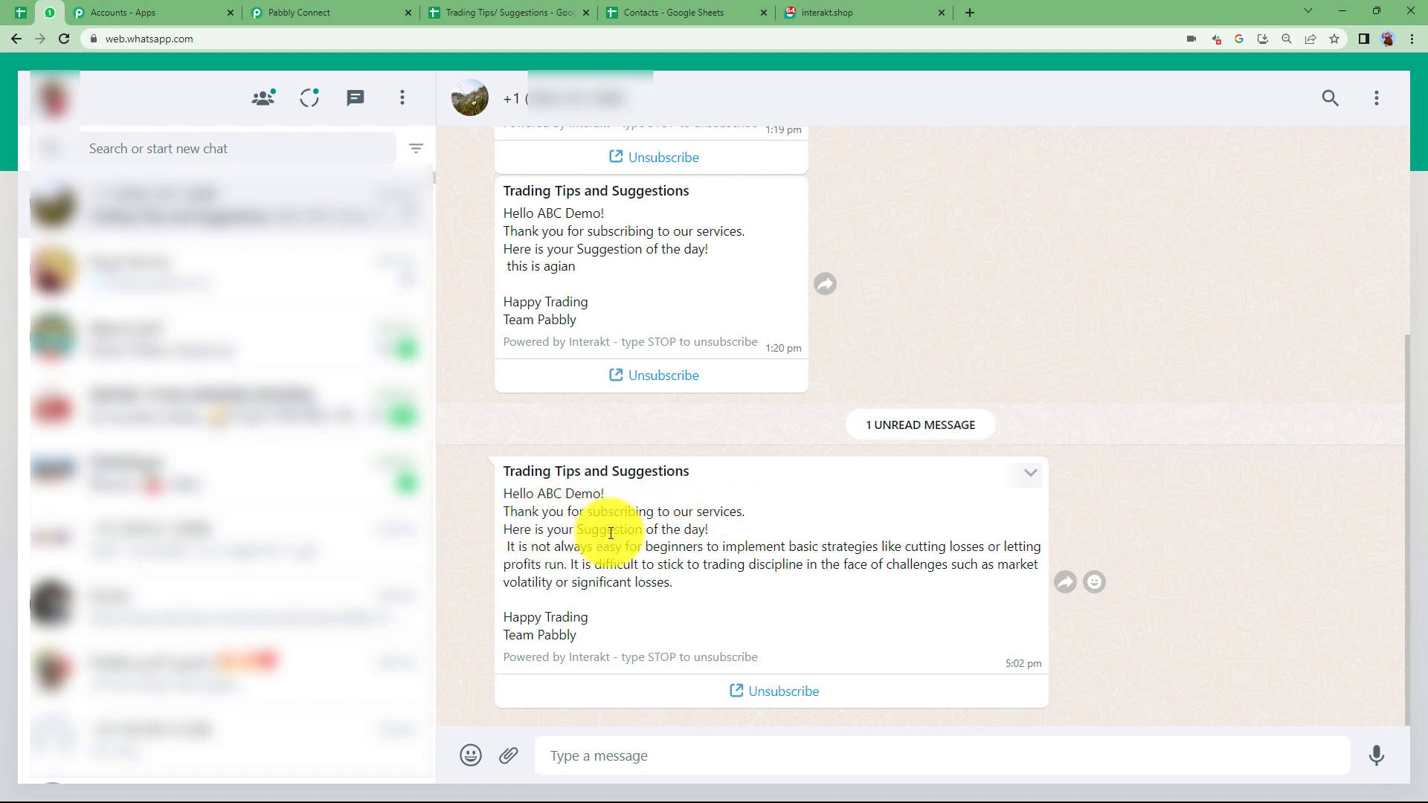
drag(506, 548, 708, 594)
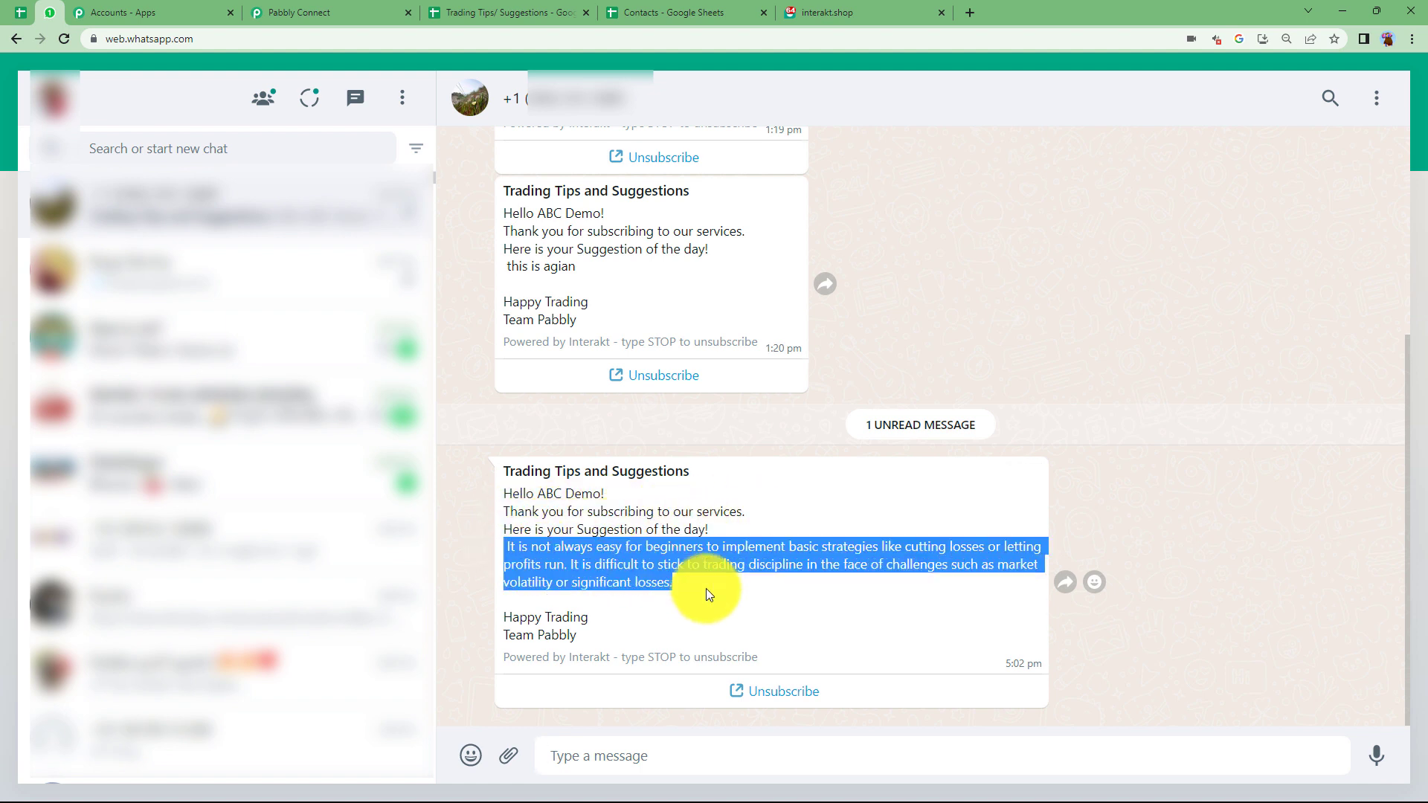
click(706, 586)
click(520, 12)
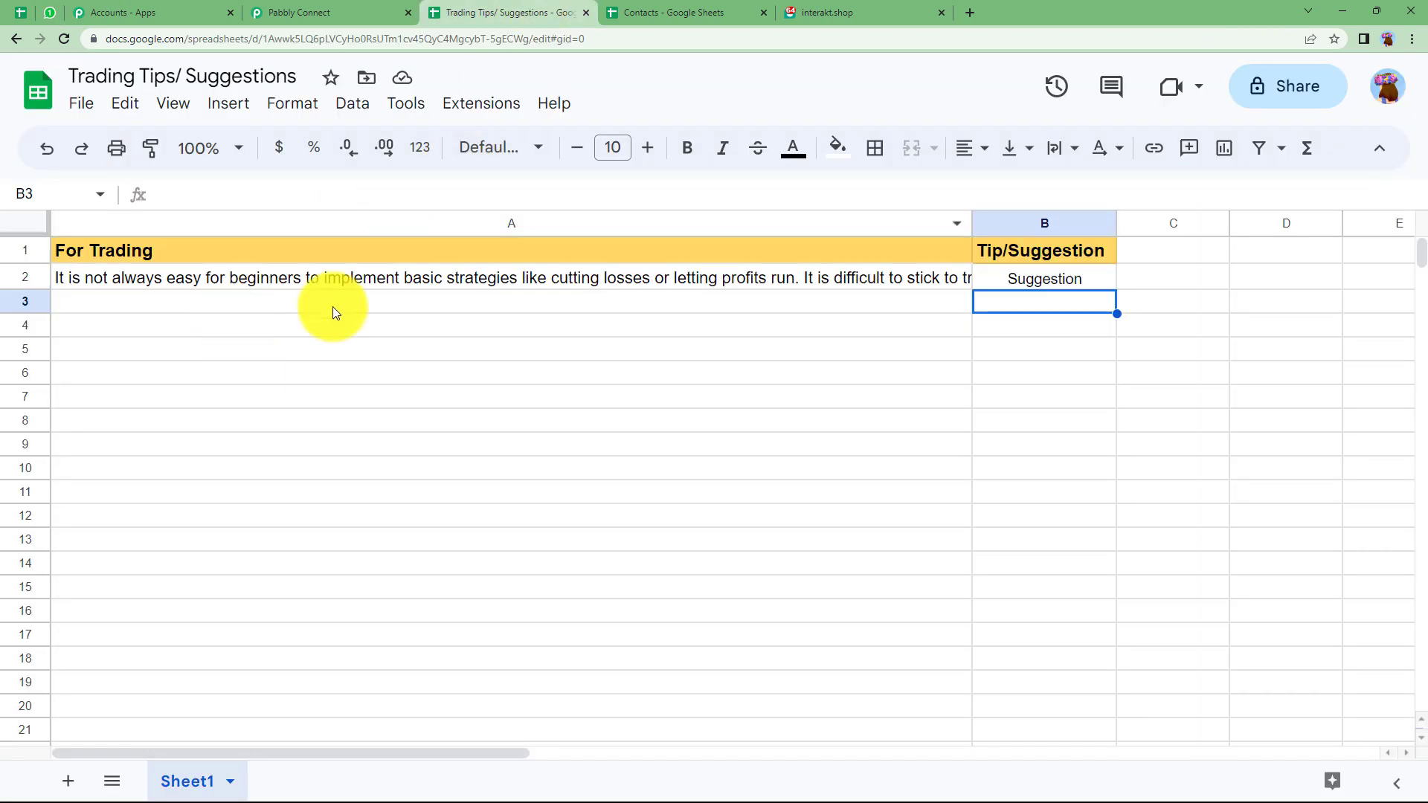
click(329, 9)
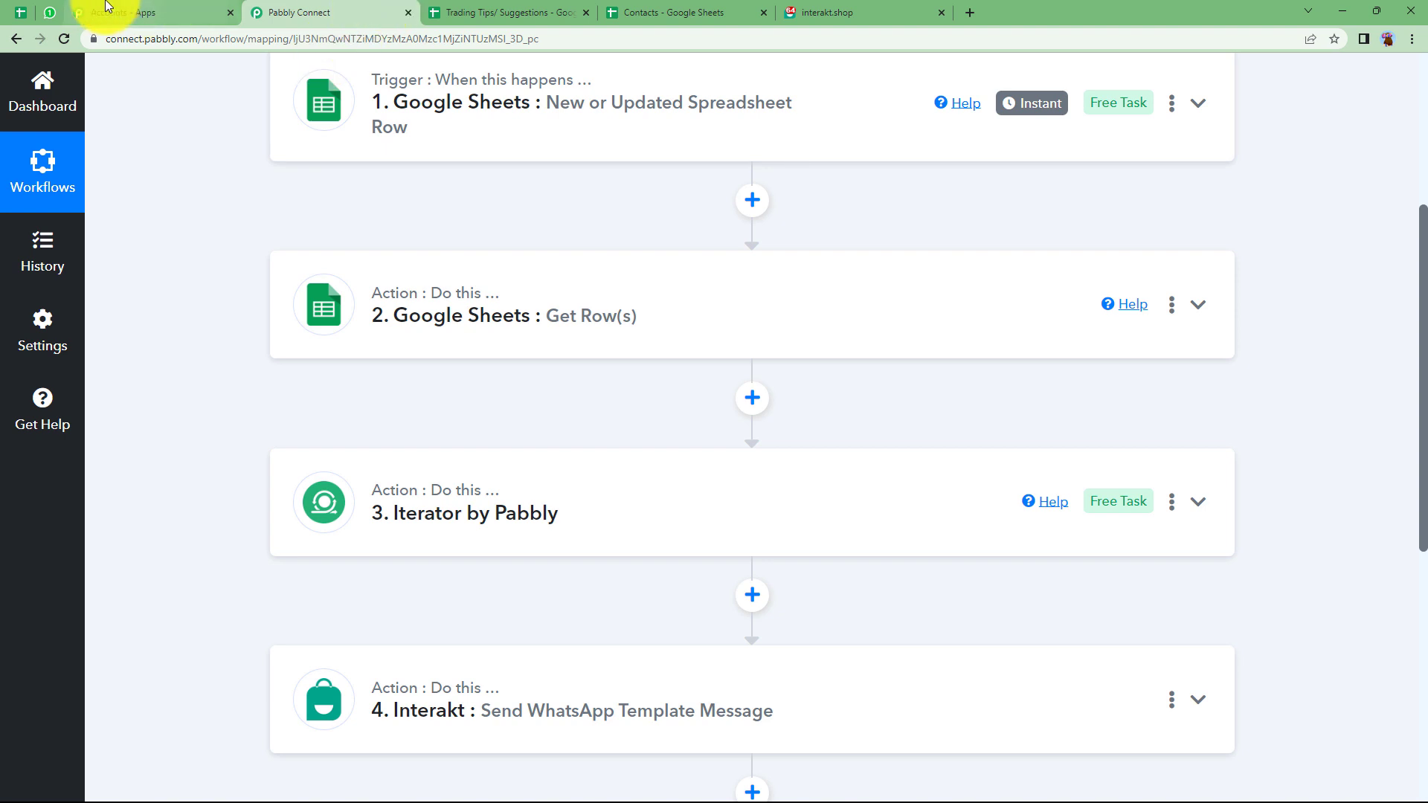
click(48, 11)
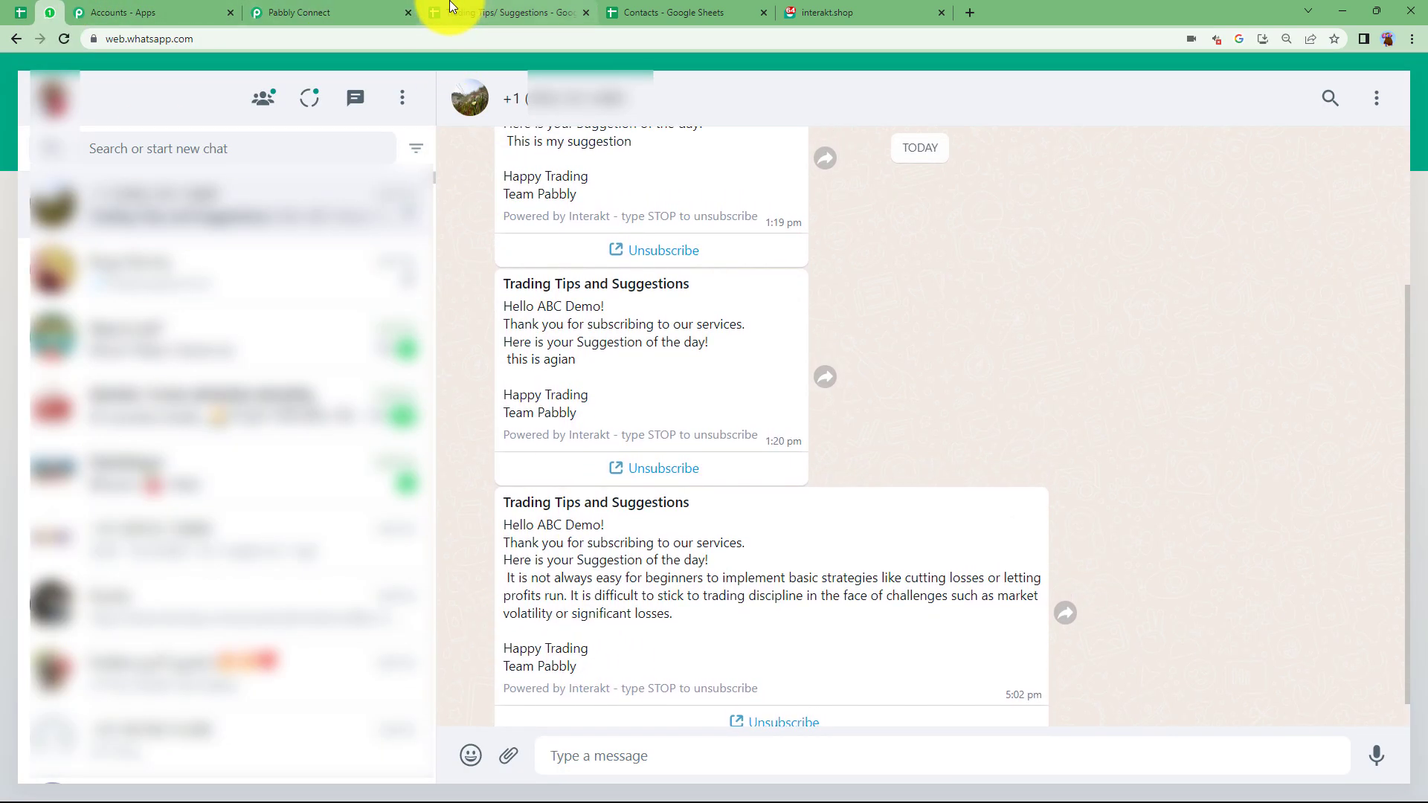
Return to Pabbly Connect and review the workflow from the Google Sheets trigger to the Interakt action alongside the Trading Tips/ Suggestions sheet
click(371, 12)
scroll(207, 447, up, 1)
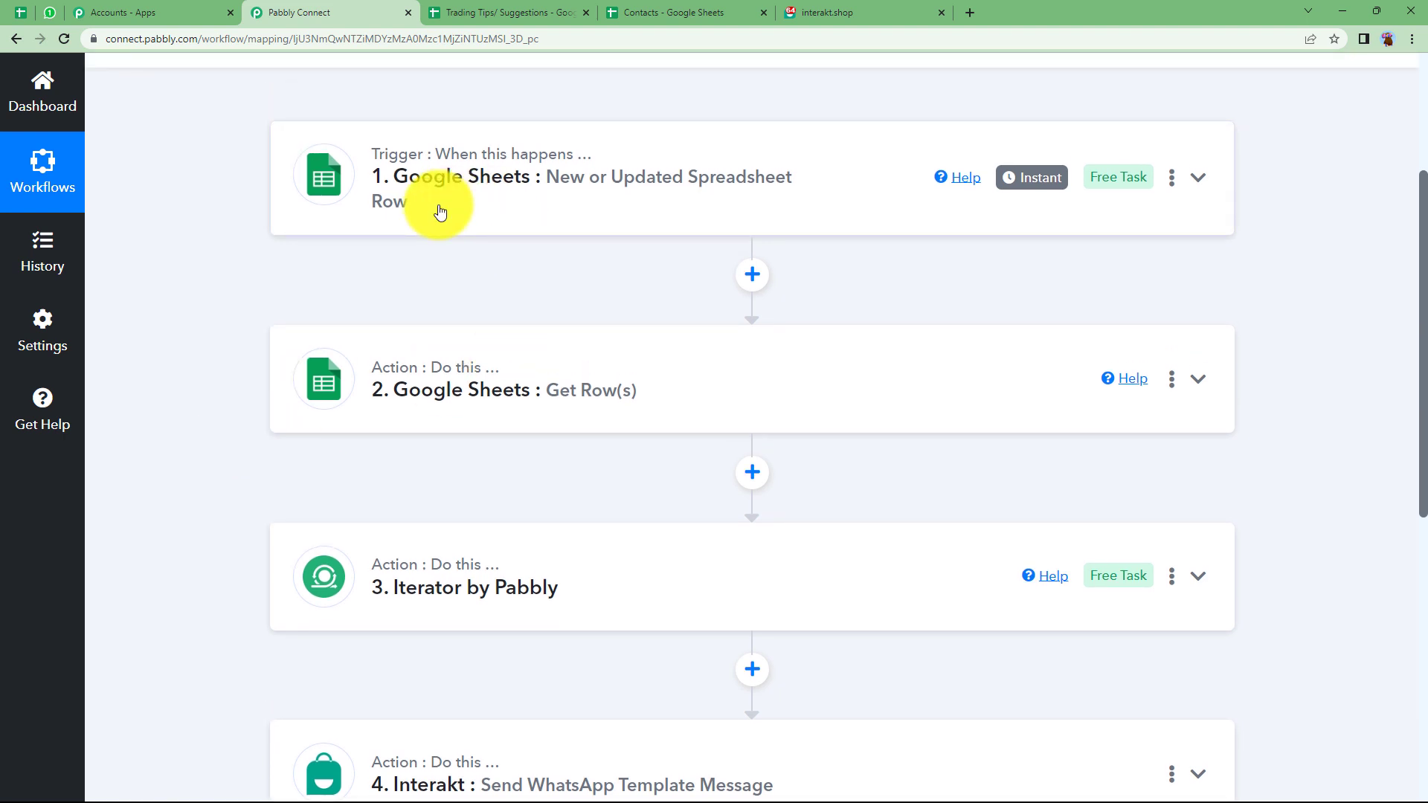
click(505, 12)
click(366, 8)
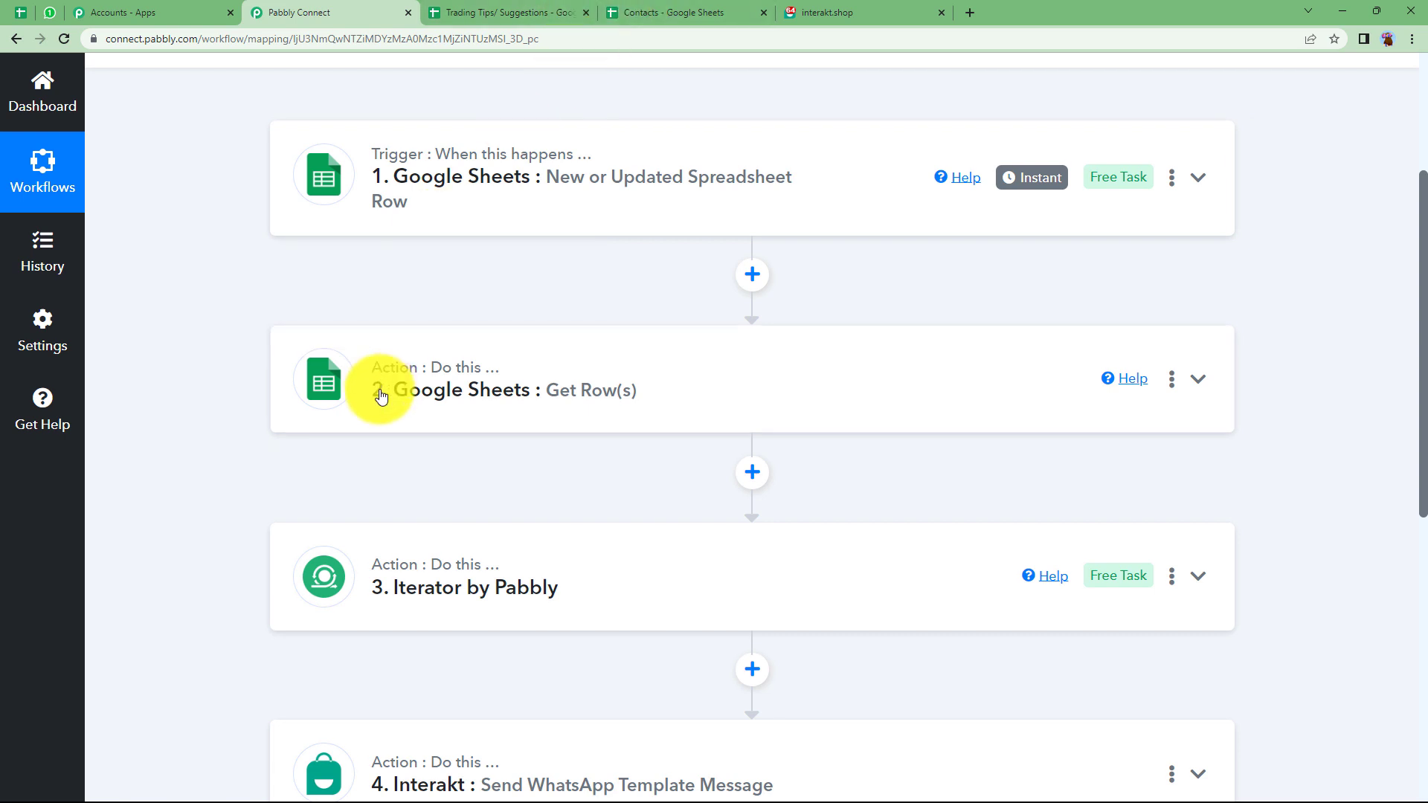
mouse_move(461, 374)
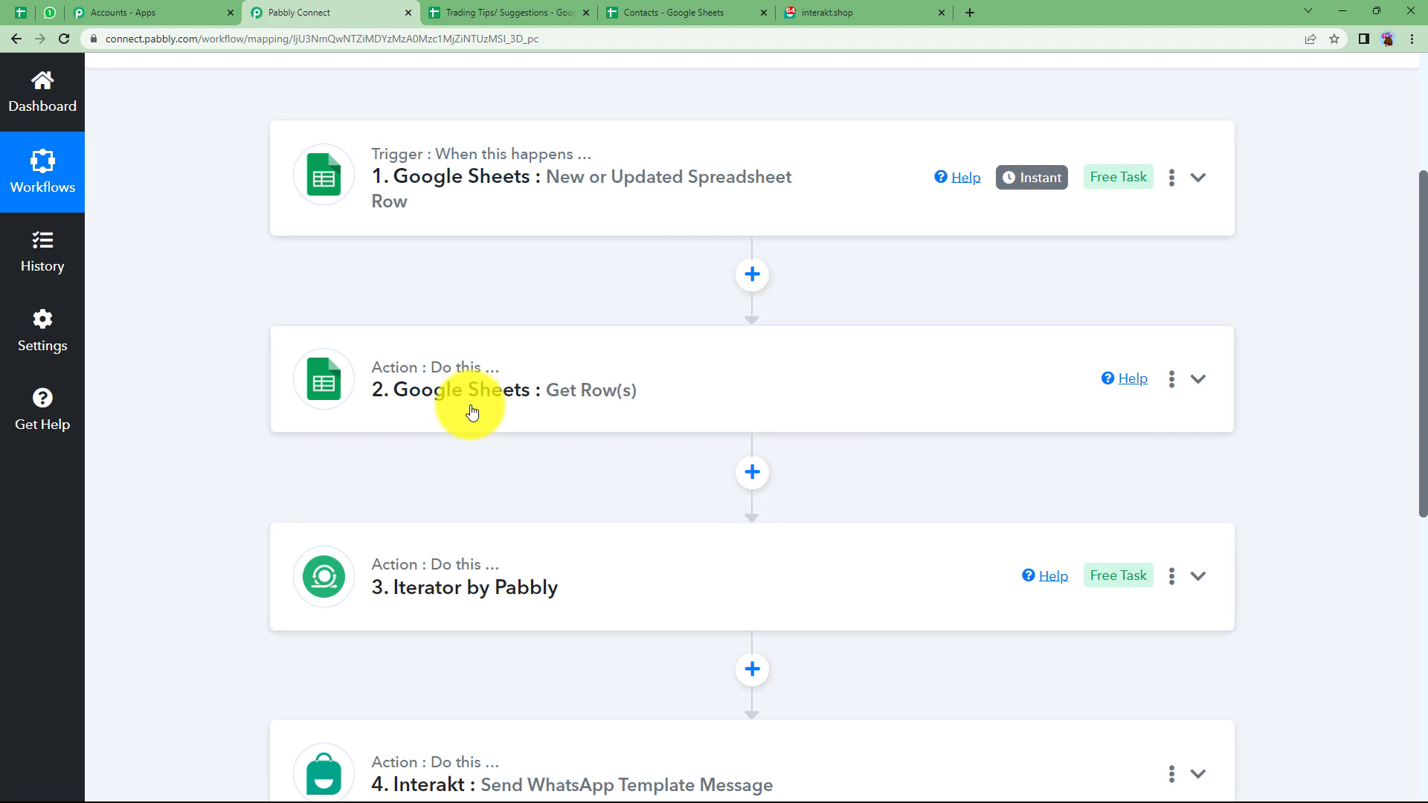
scroll(217, 537, down, 2)
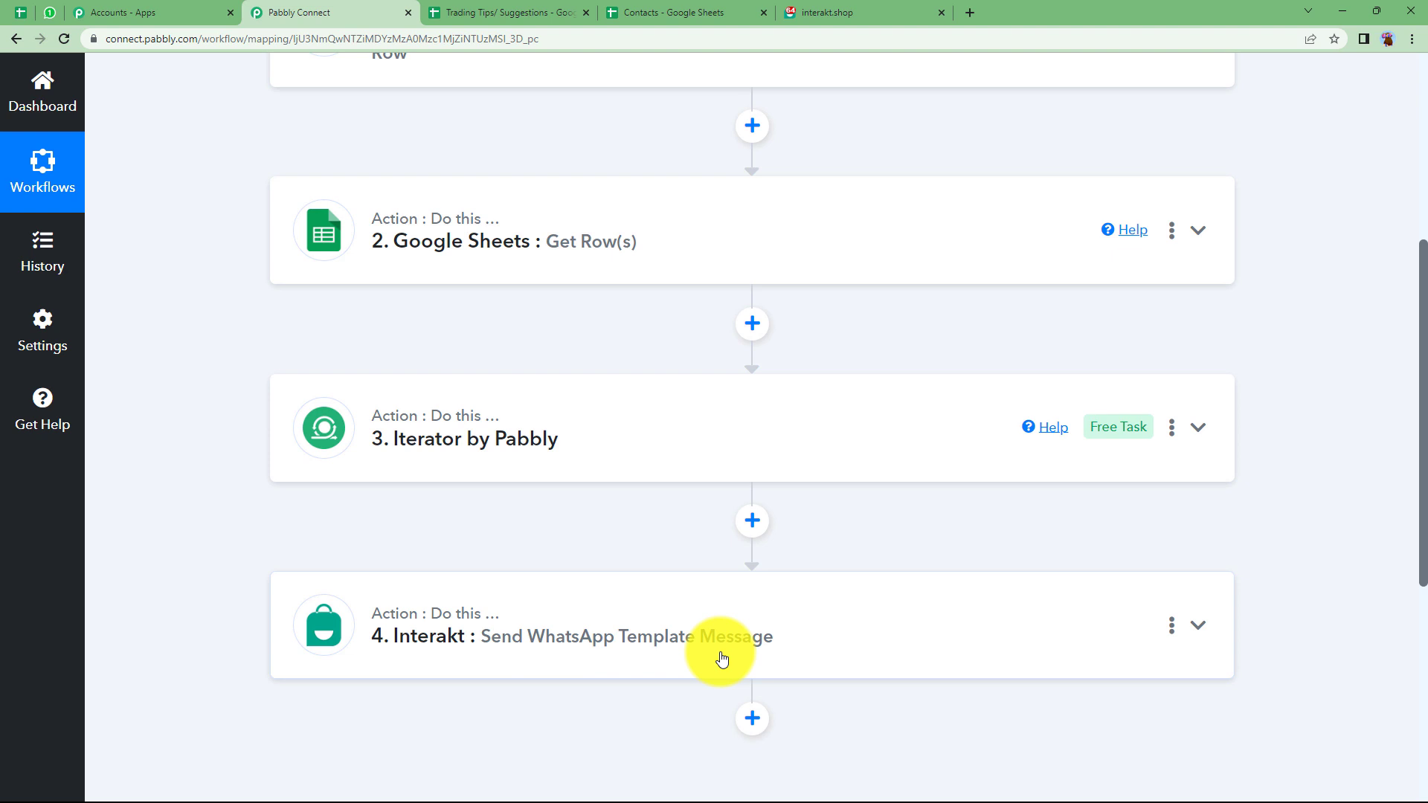
scroll(710, 643, up, 1)
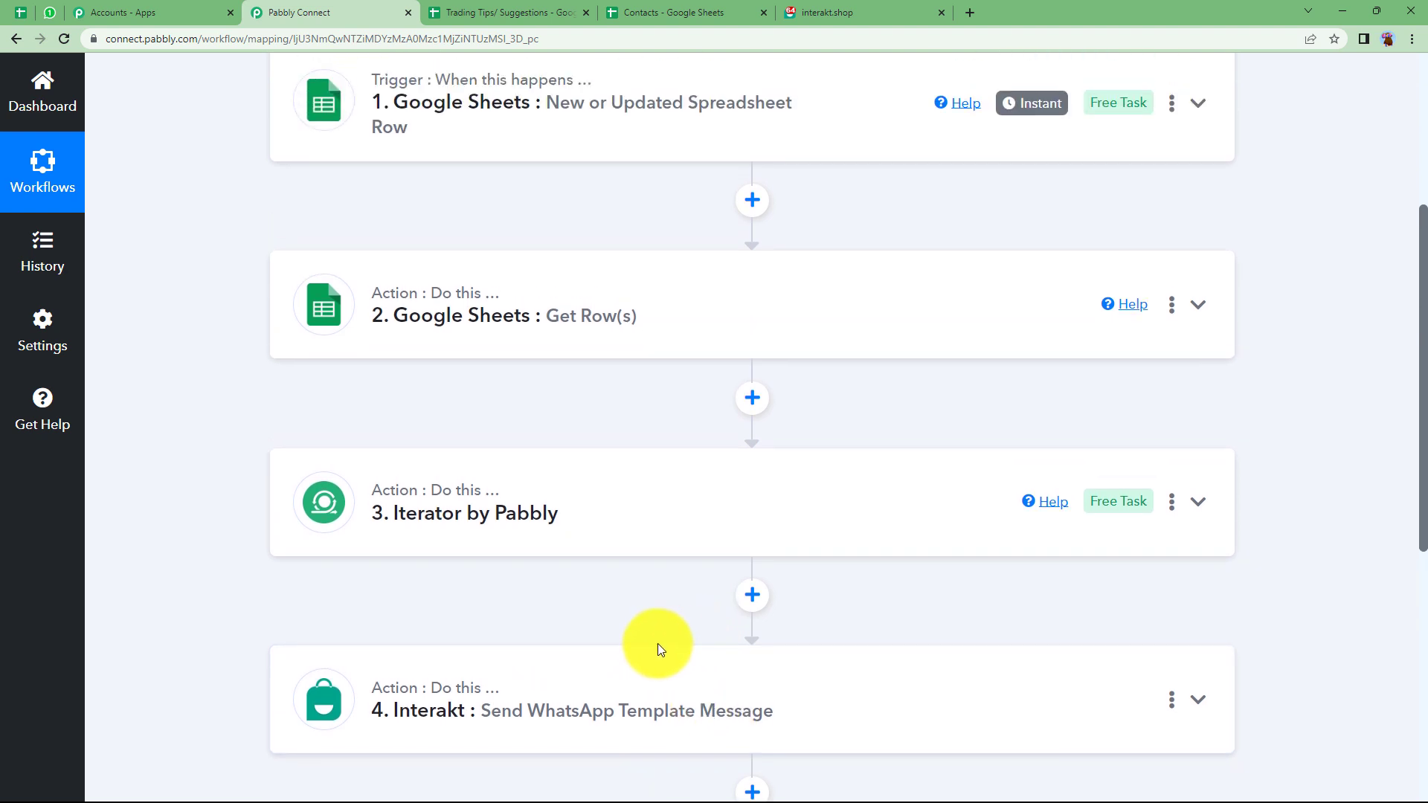